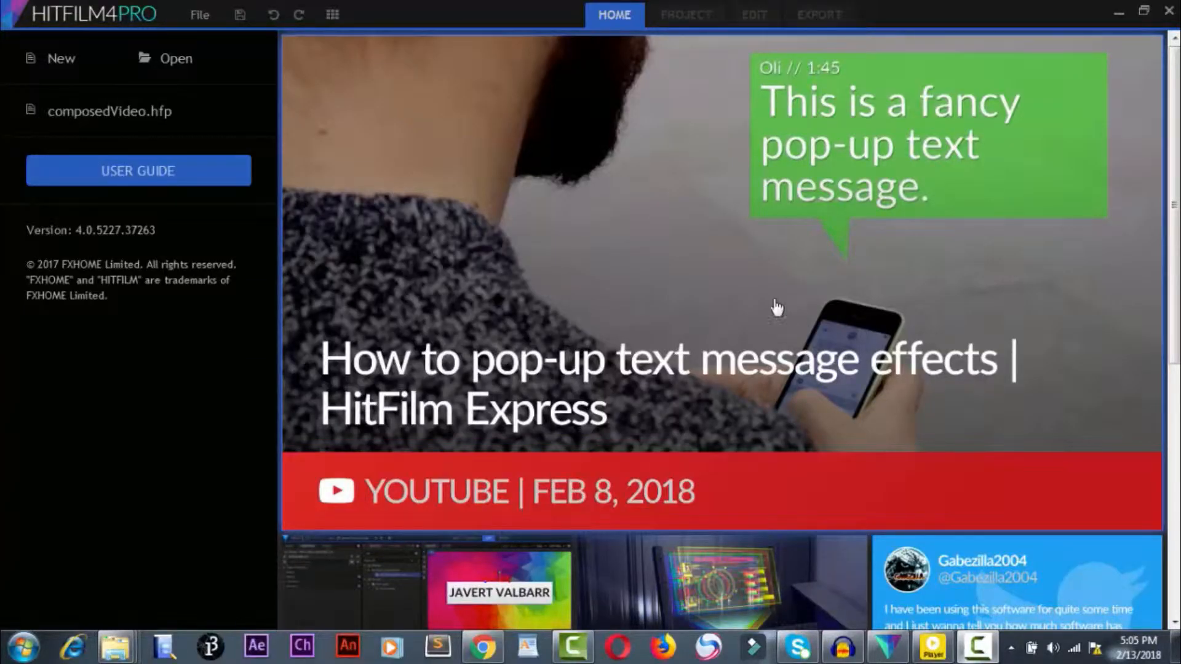
Step: Start a new project and import the MessageTutorial.mp4 video clip into its media
click(58, 62)
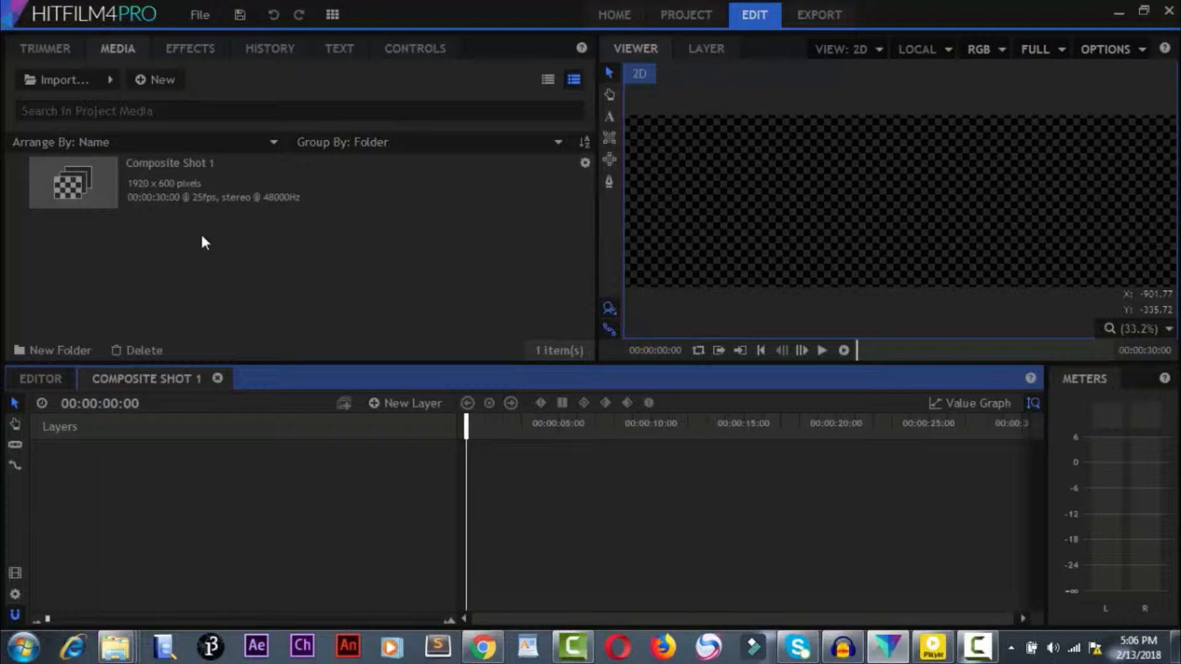
click(87, 82)
click(85, 78)
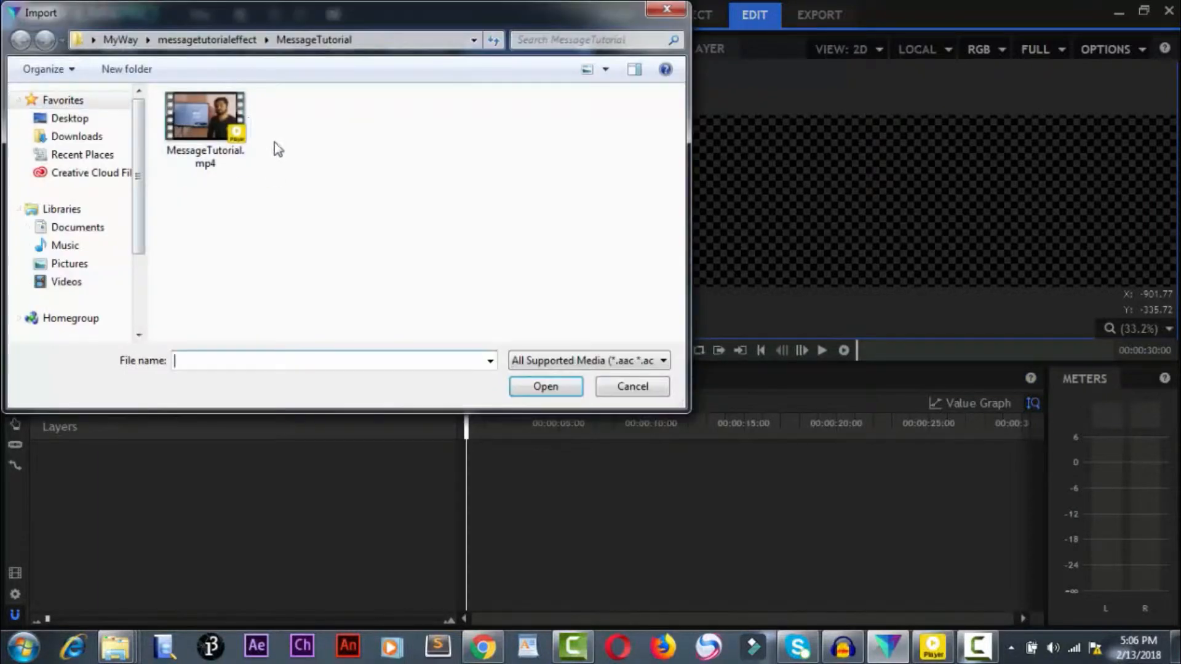
double_click(220, 132)
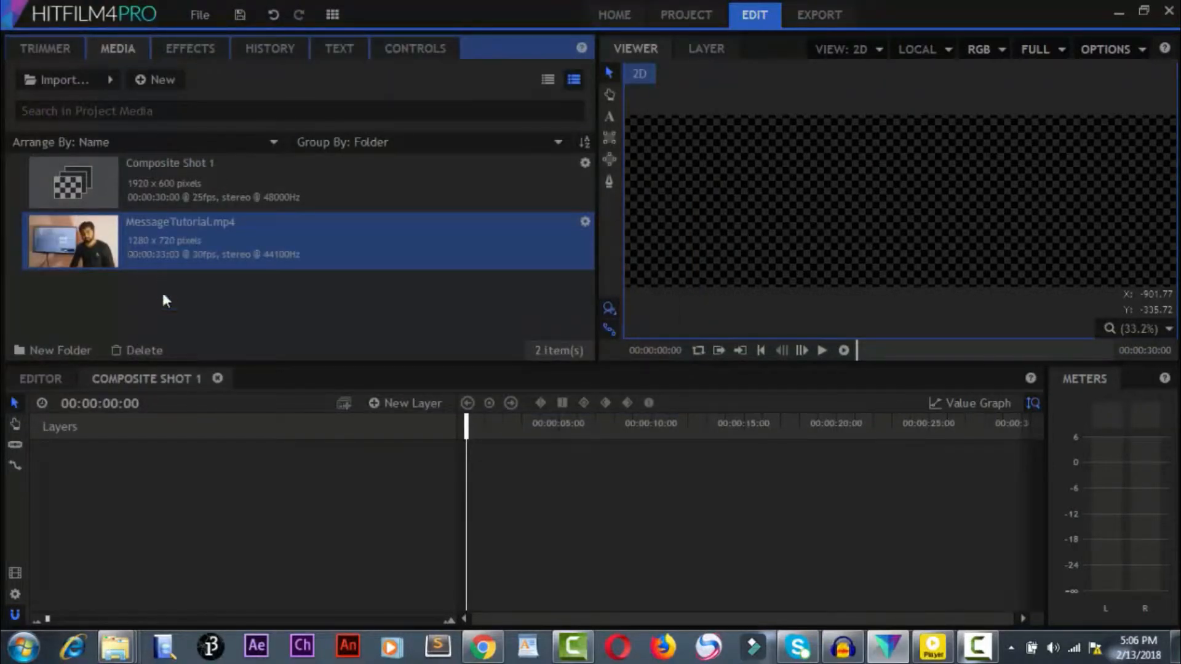
Step: Make a composite shot from the imported MessageTutorial.mp4 clip, keeping the proposed name and properties
right_click(143, 265)
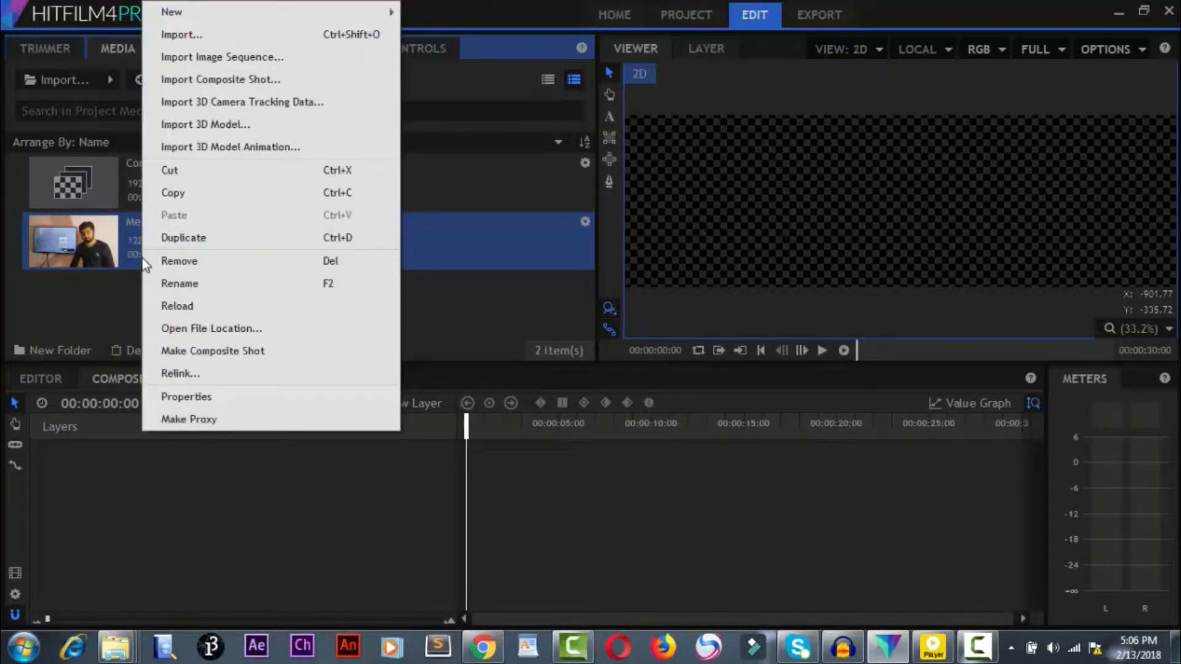
click(194, 354)
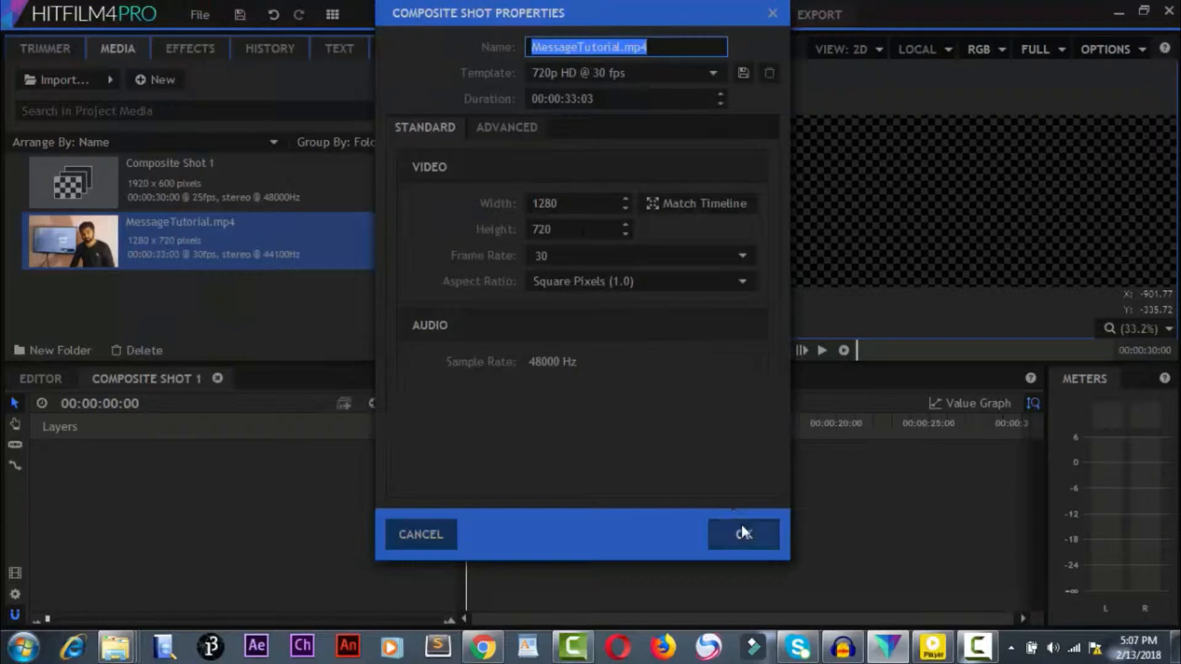
click(742, 529)
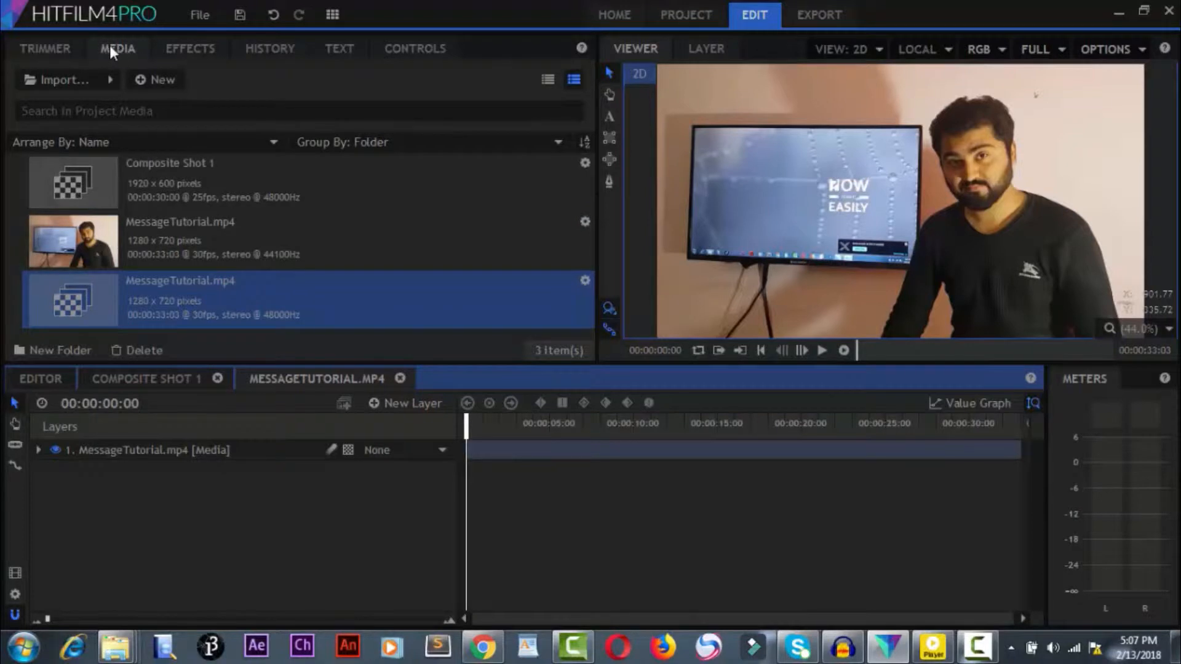
Step: Create a new composite shot named textBubble1 with the 720p HD @ 30 fps template
click(156, 82)
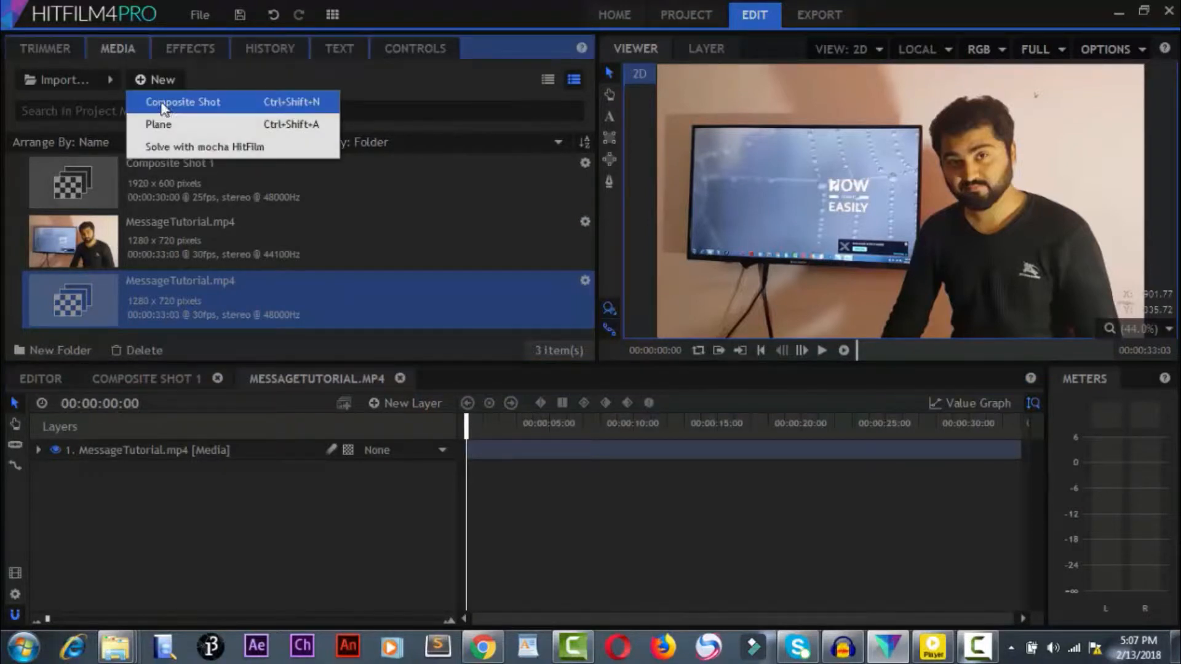
click(164, 103)
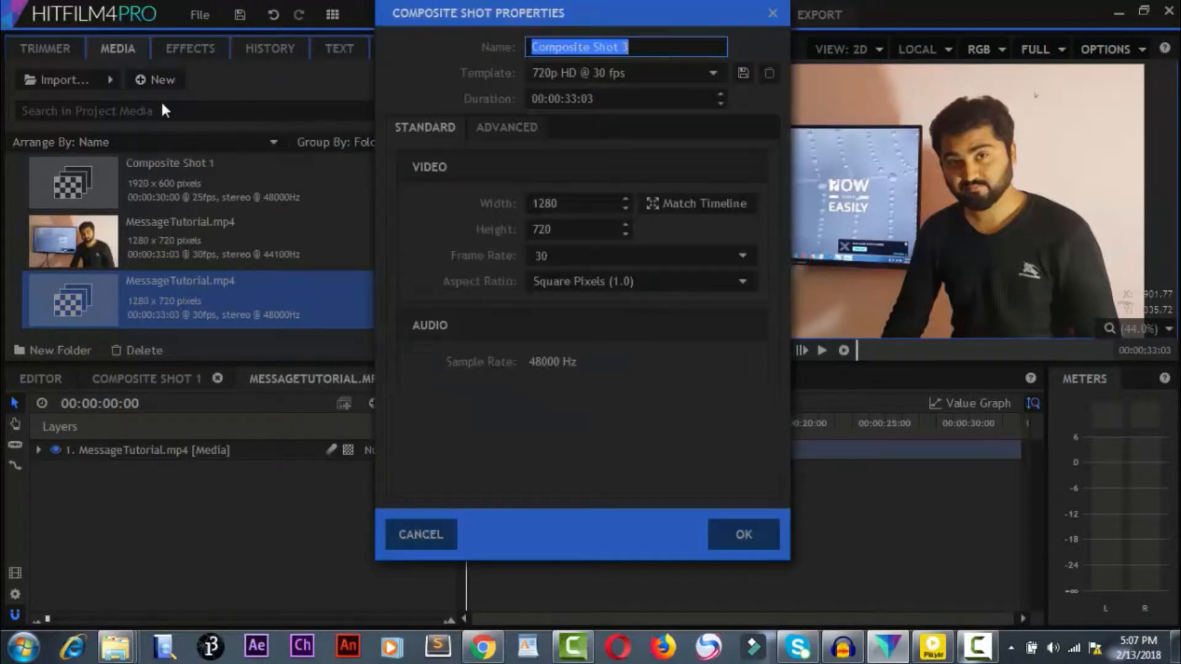
text(t)
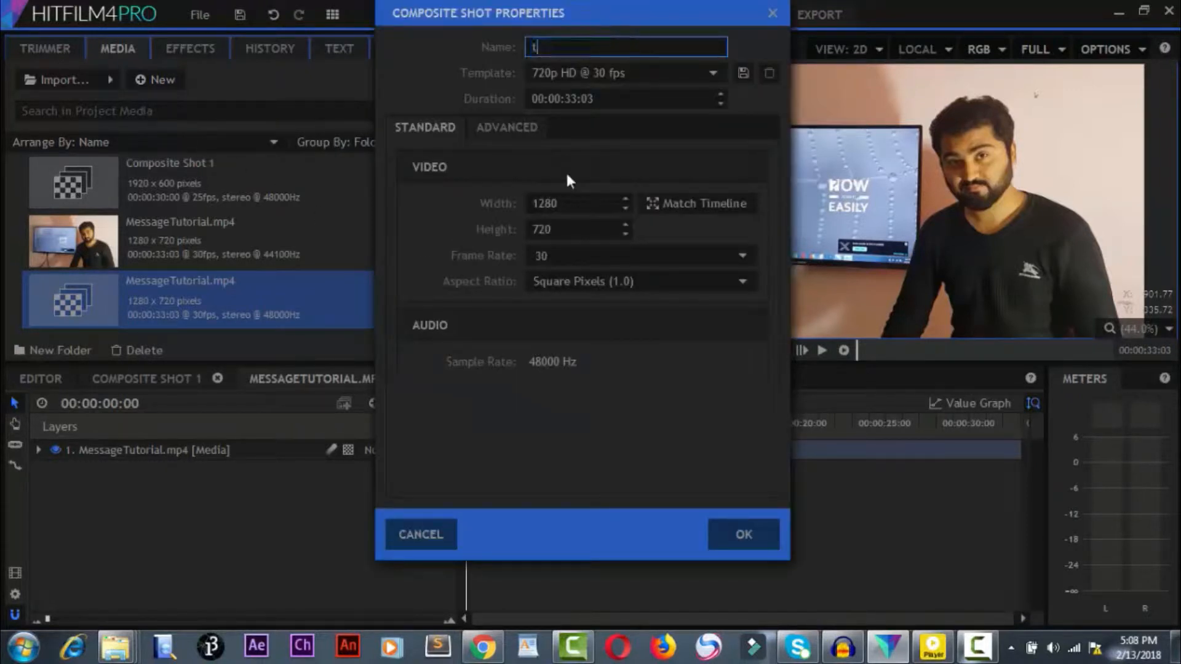
text(extBubble1)
key(Return)
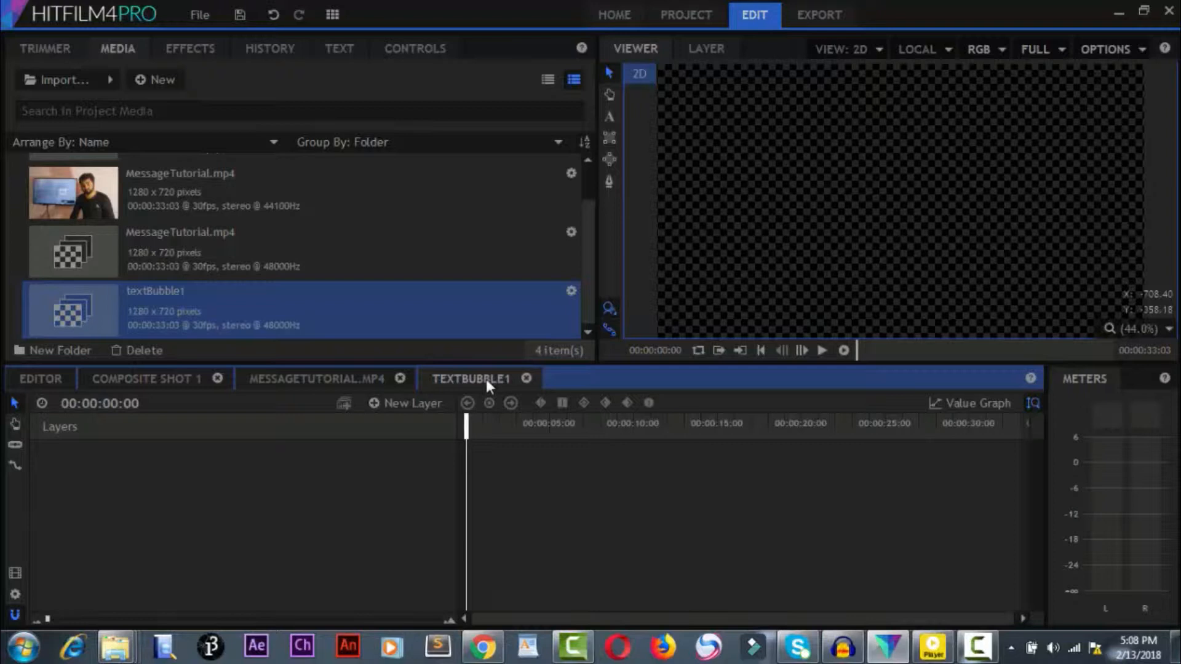
Step: Add a 1280 x 720 plane layer named blue with the colour #0055ff to the textBubble1 shot
click(378, 406)
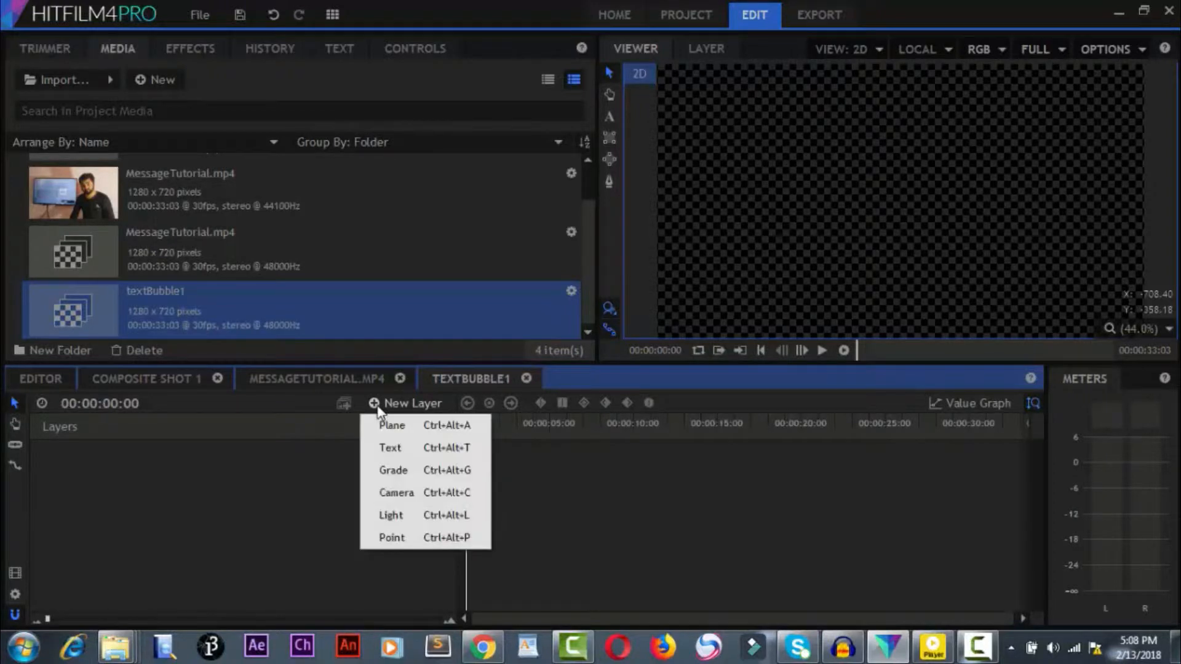
click(381, 422)
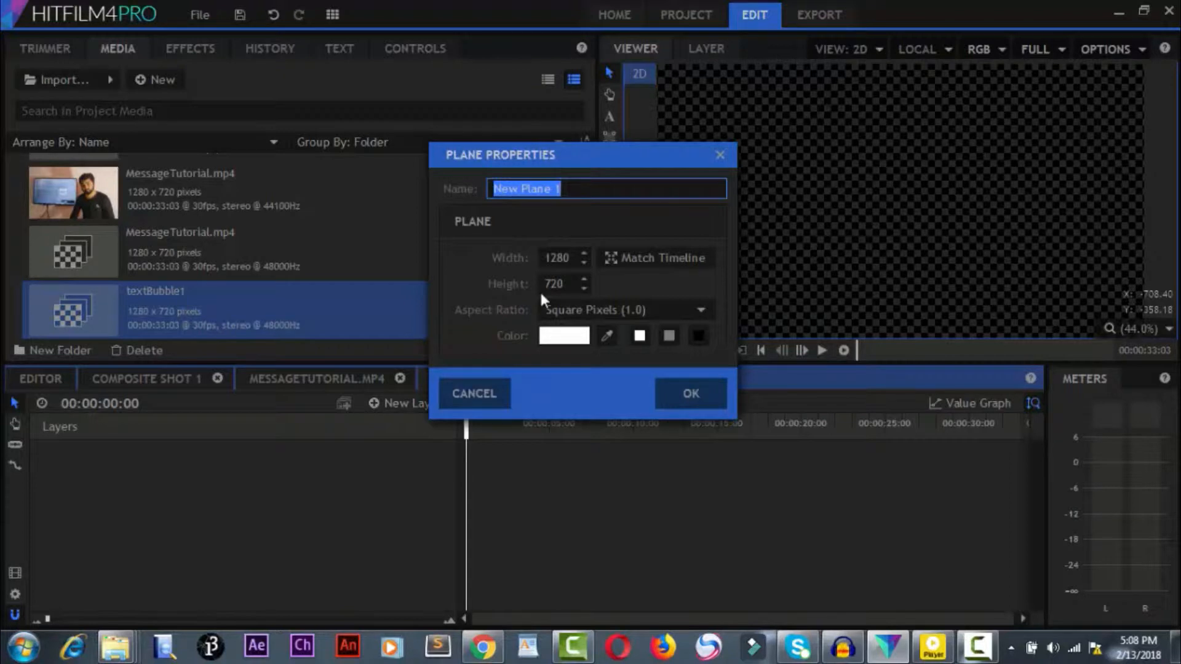
text(blue)
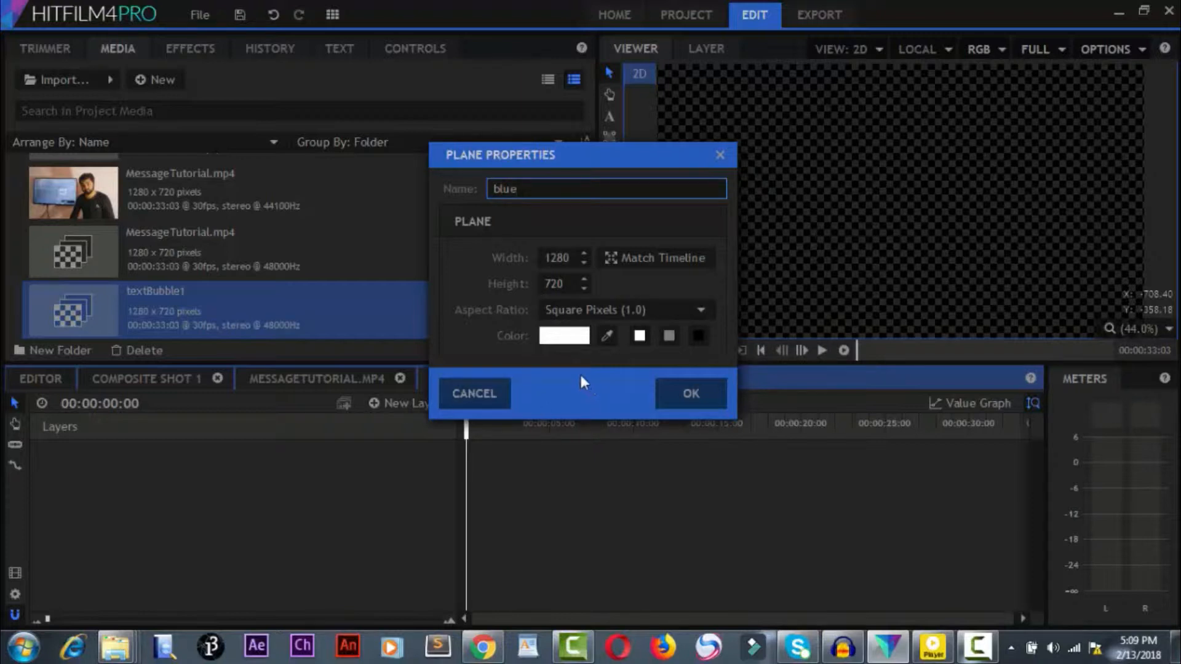
click(566, 337)
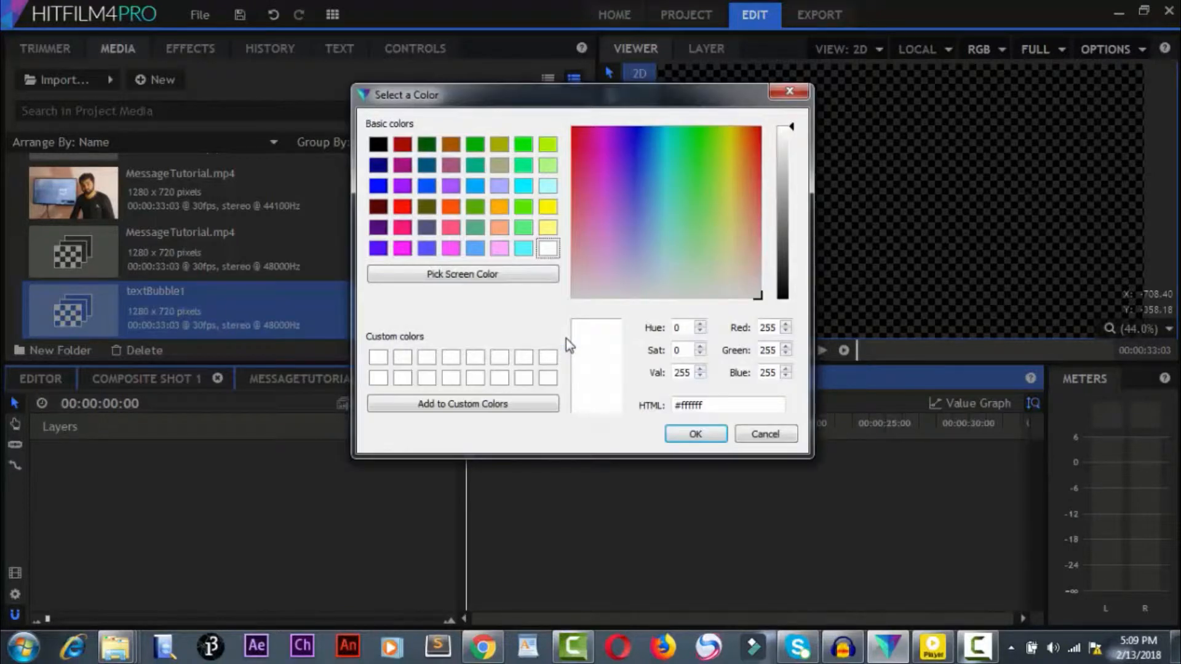
click(427, 185)
click(695, 434)
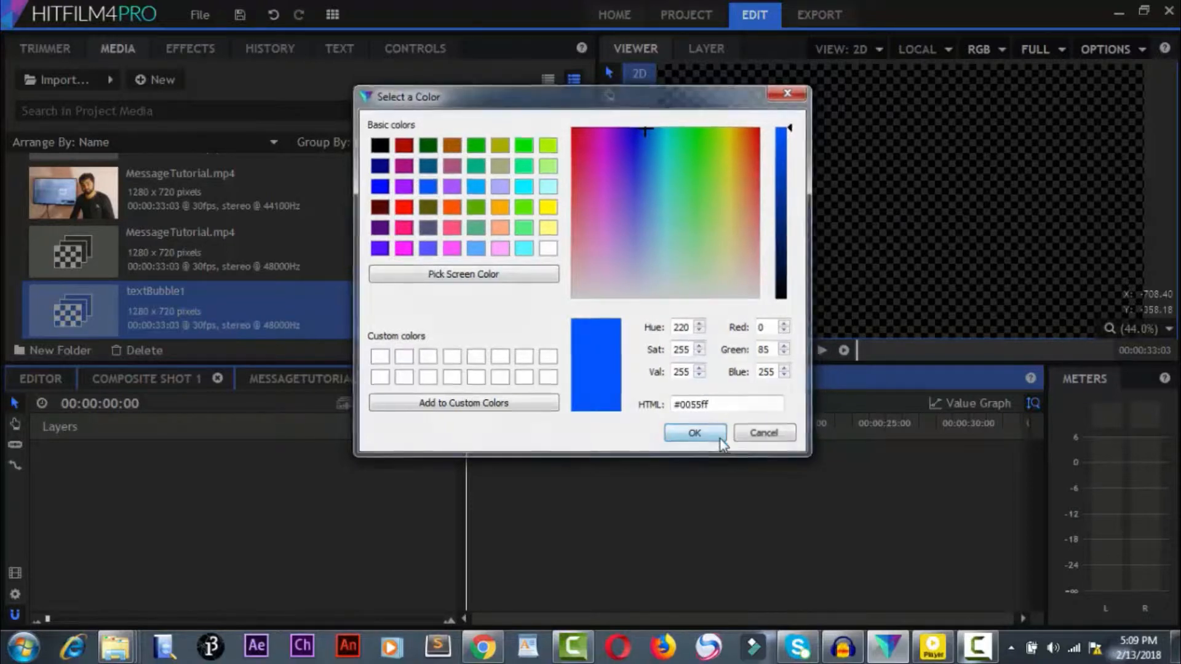
click(682, 397)
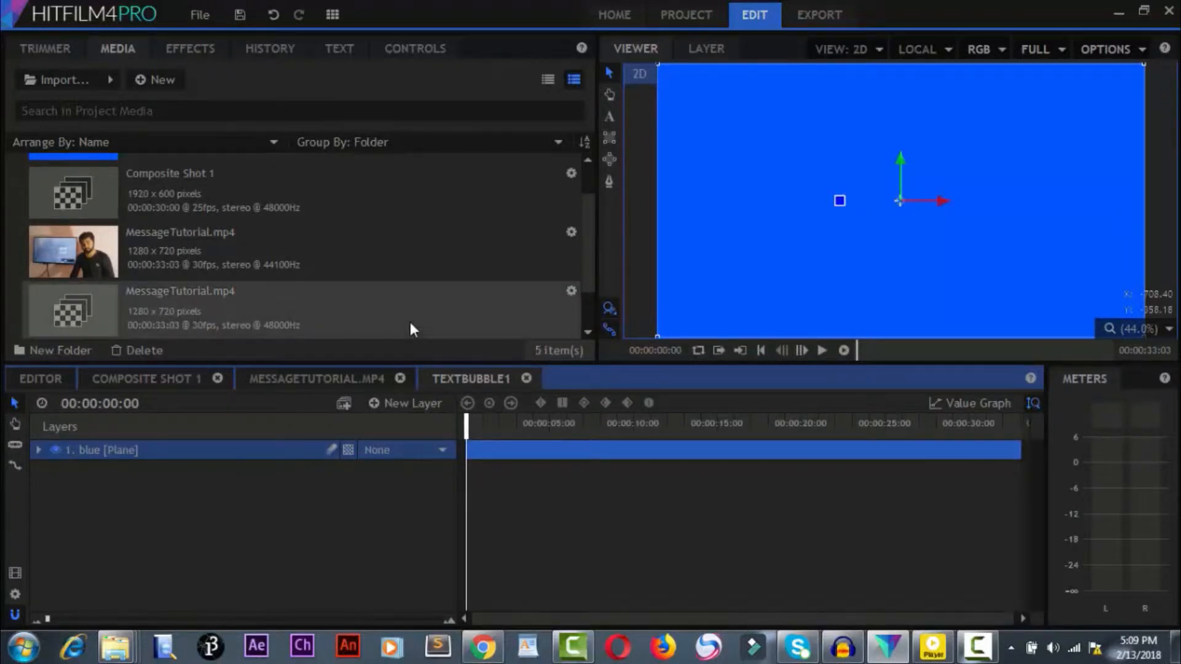
Step: Mask the blue plane with a wide rectangle slightly above the frame's centre and set the mask's roundness to 39 px
click(612, 144)
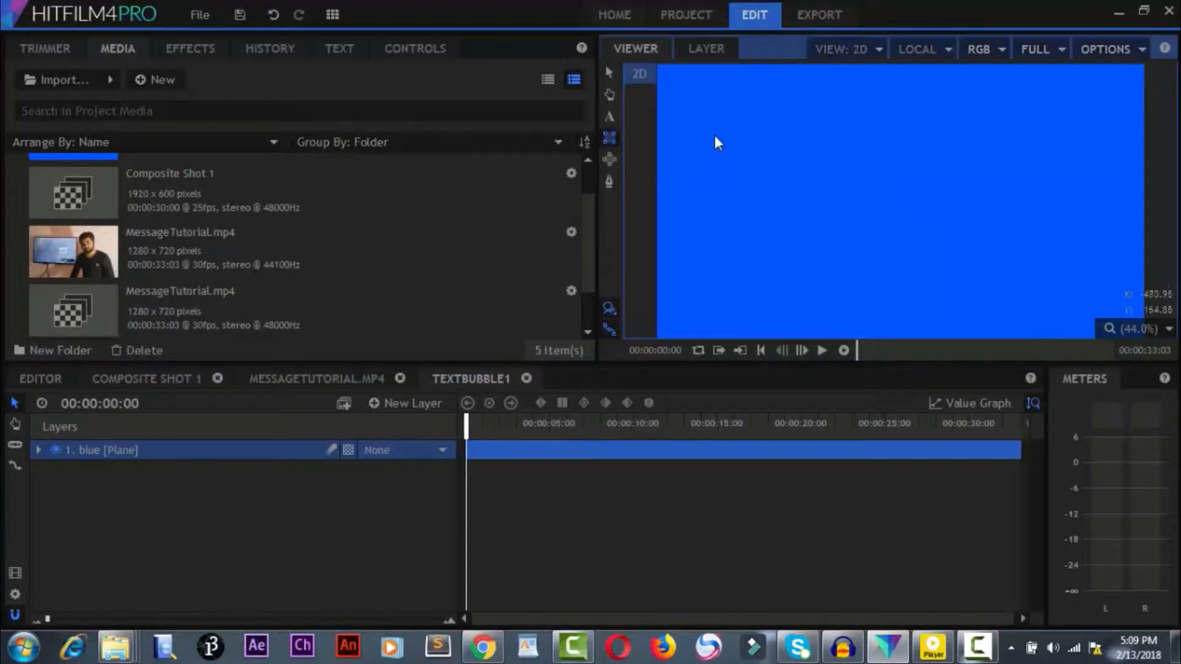
drag(715, 137, 1127, 219)
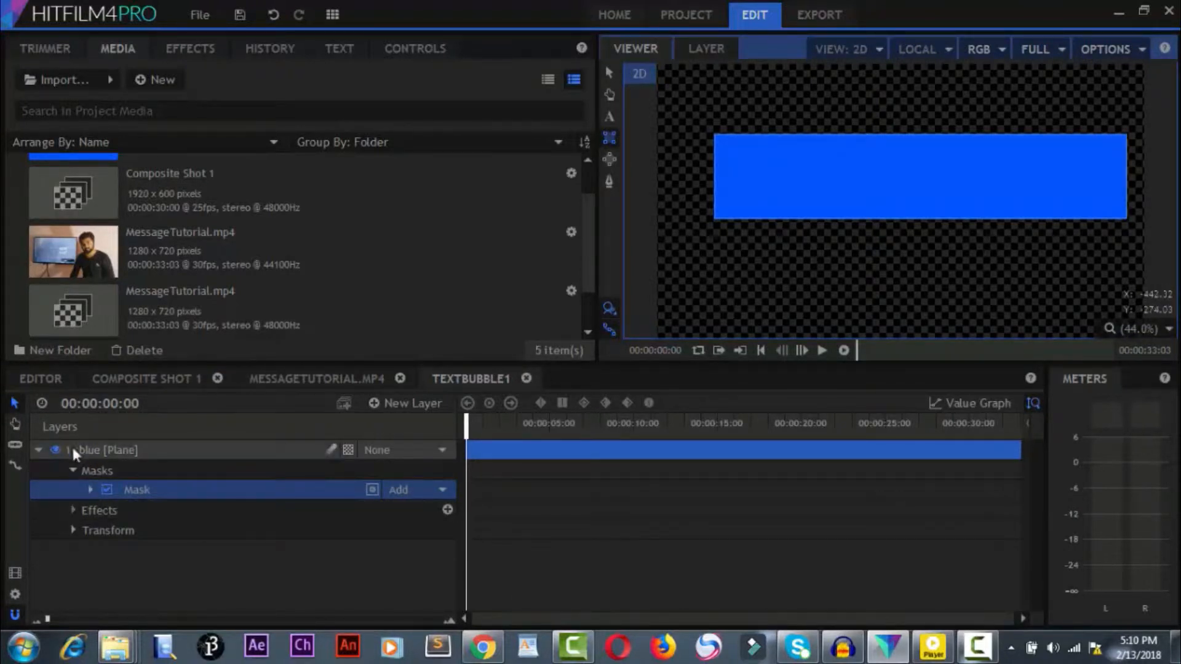
click(90, 490)
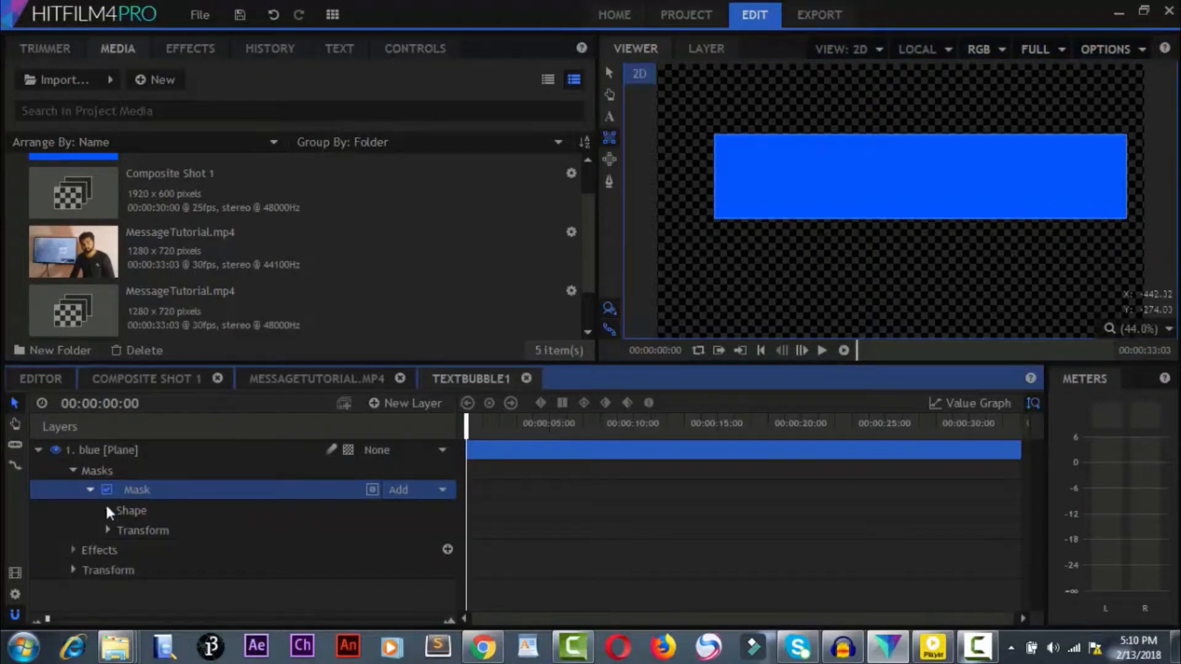
click(109, 511)
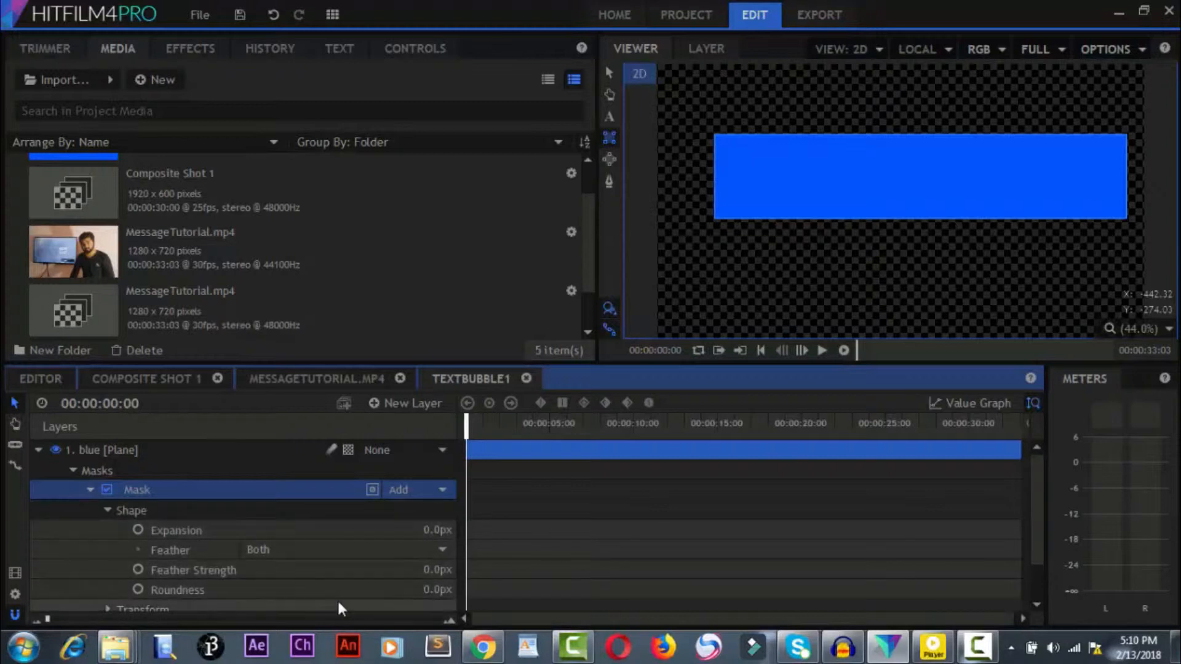
drag(417, 592, 442, 592)
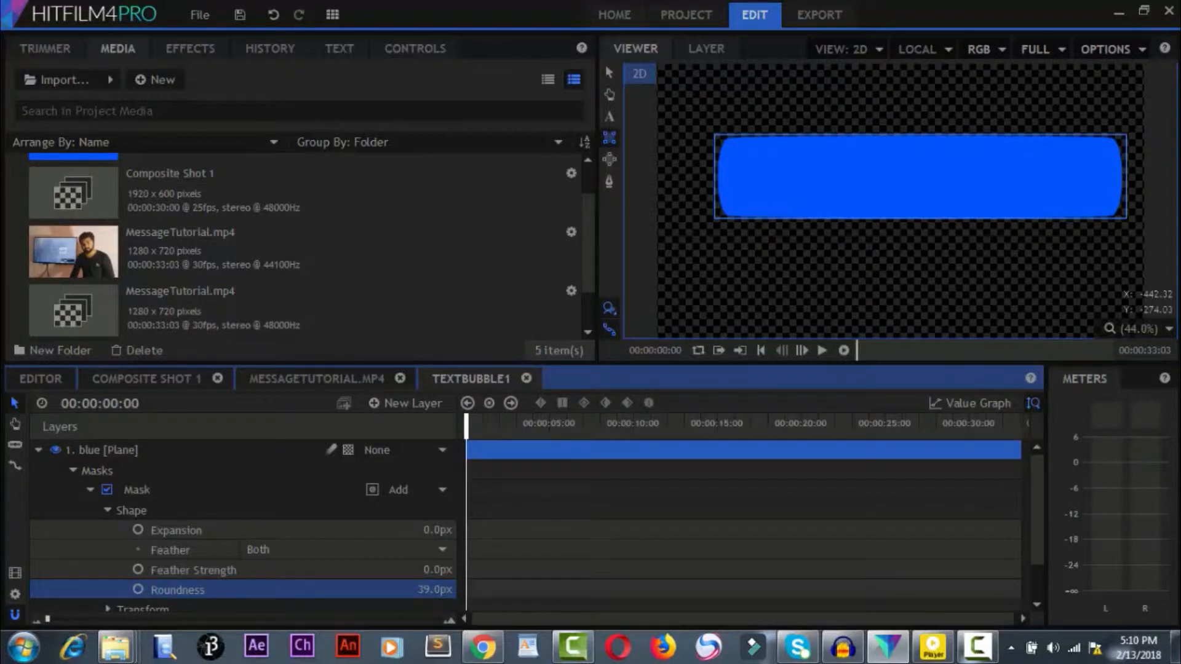
click(38, 449)
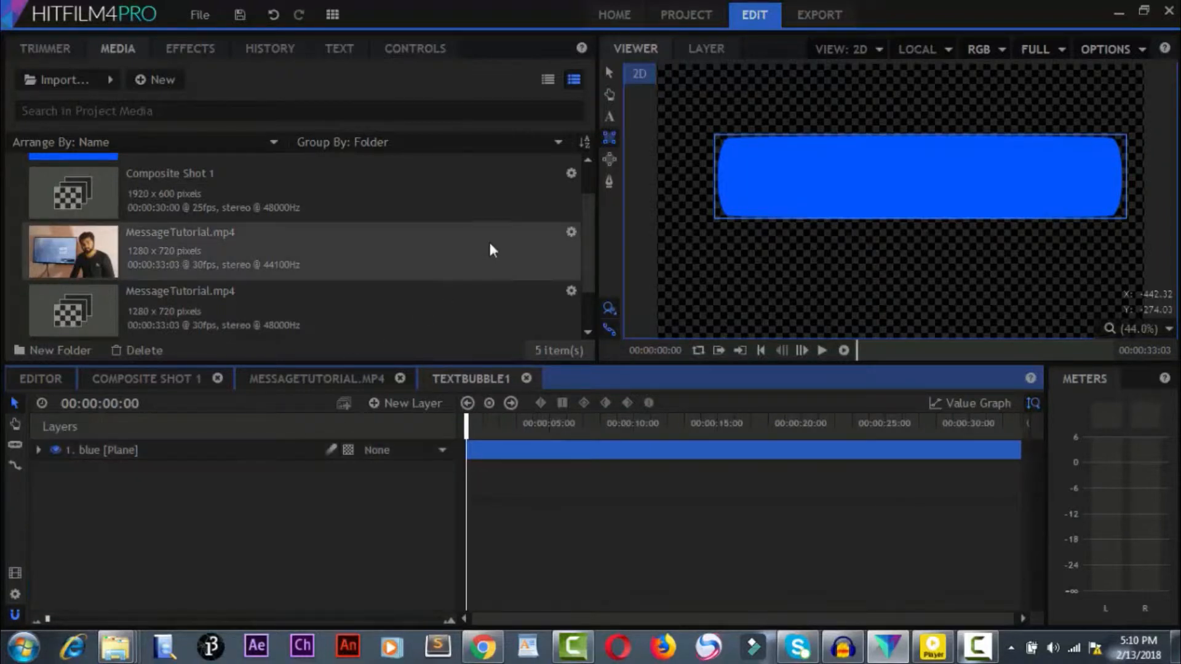
click(609, 73)
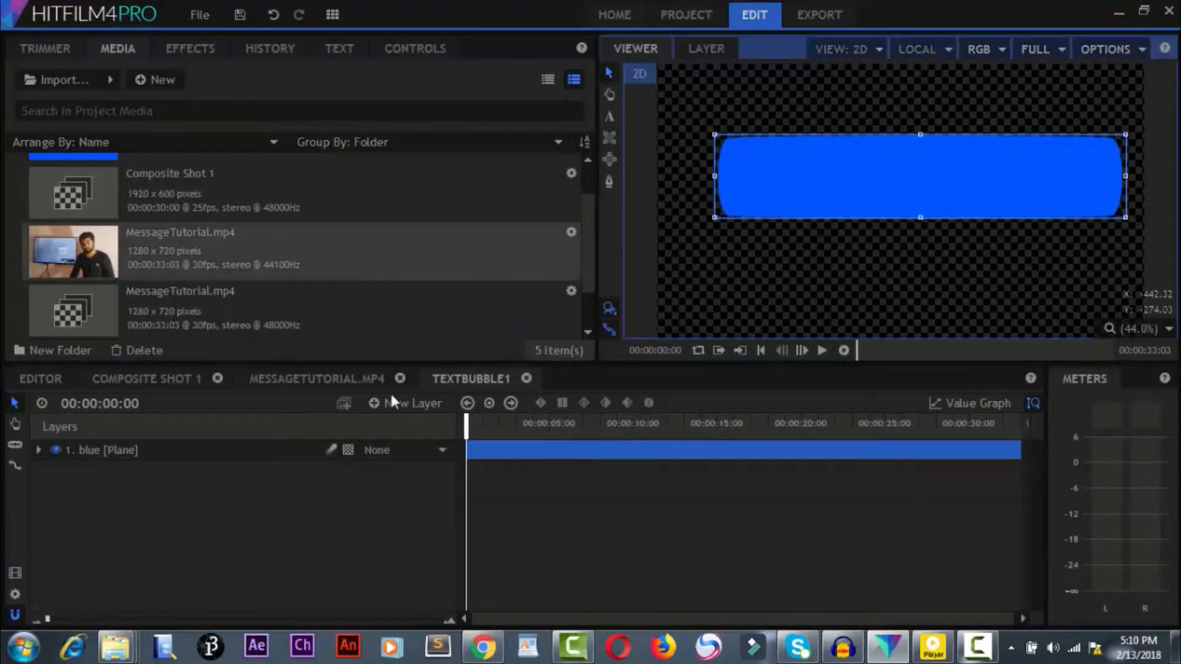
click(329, 492)
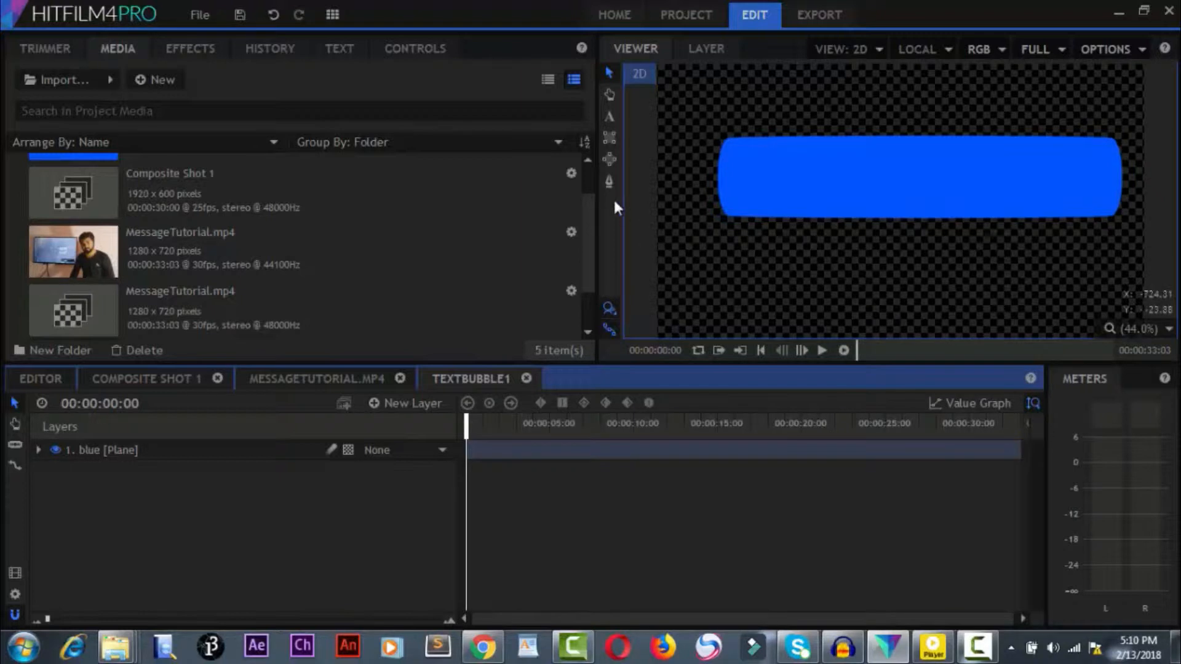
Step: Draw a closed triangular freehand mask on the blue plane as a speech-bubble tail pointing out of the rounded rectangle's lower-left corner
click(37, 449)
click(85, 470)
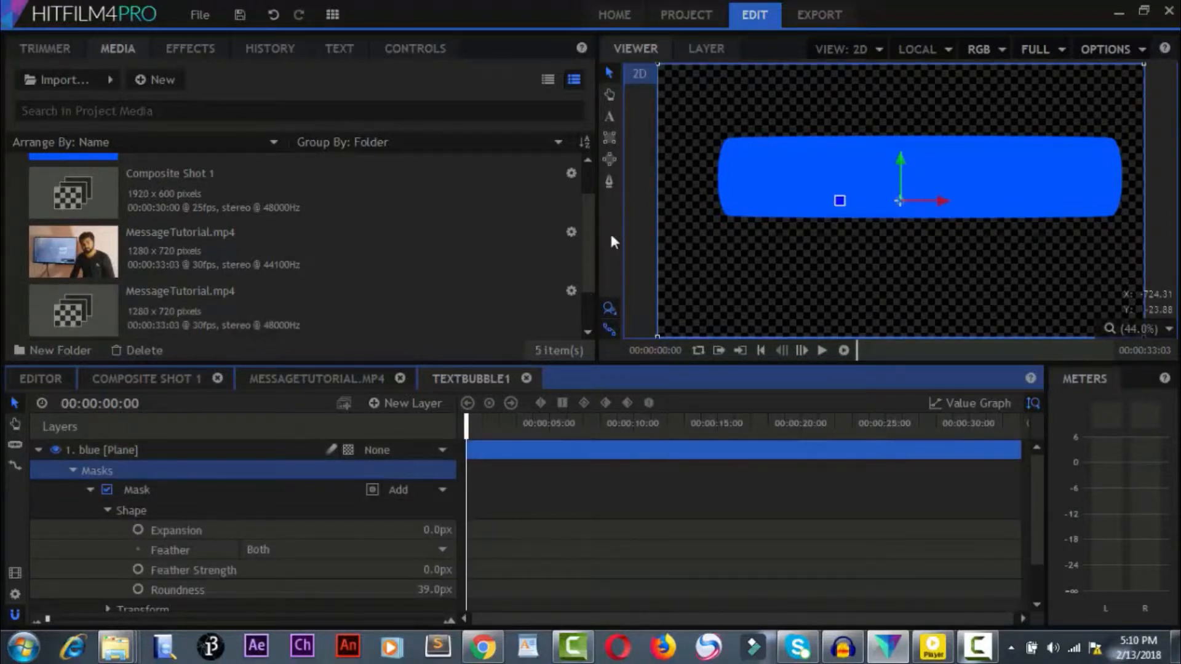
click(609, 182)
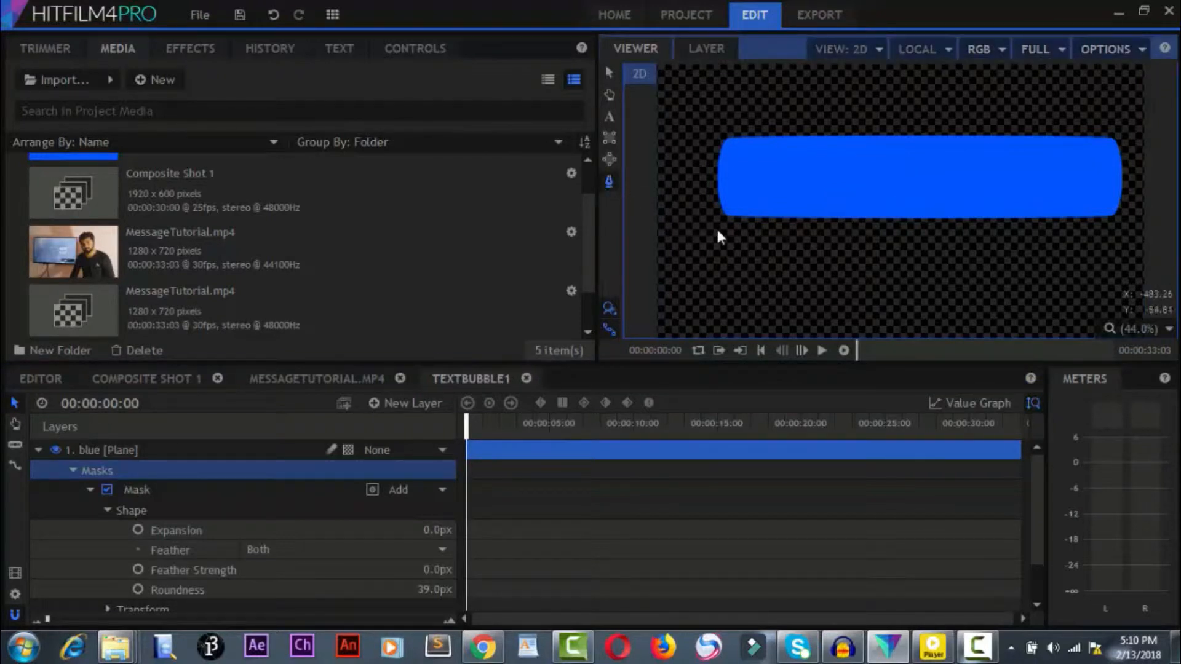
click(747, 211)
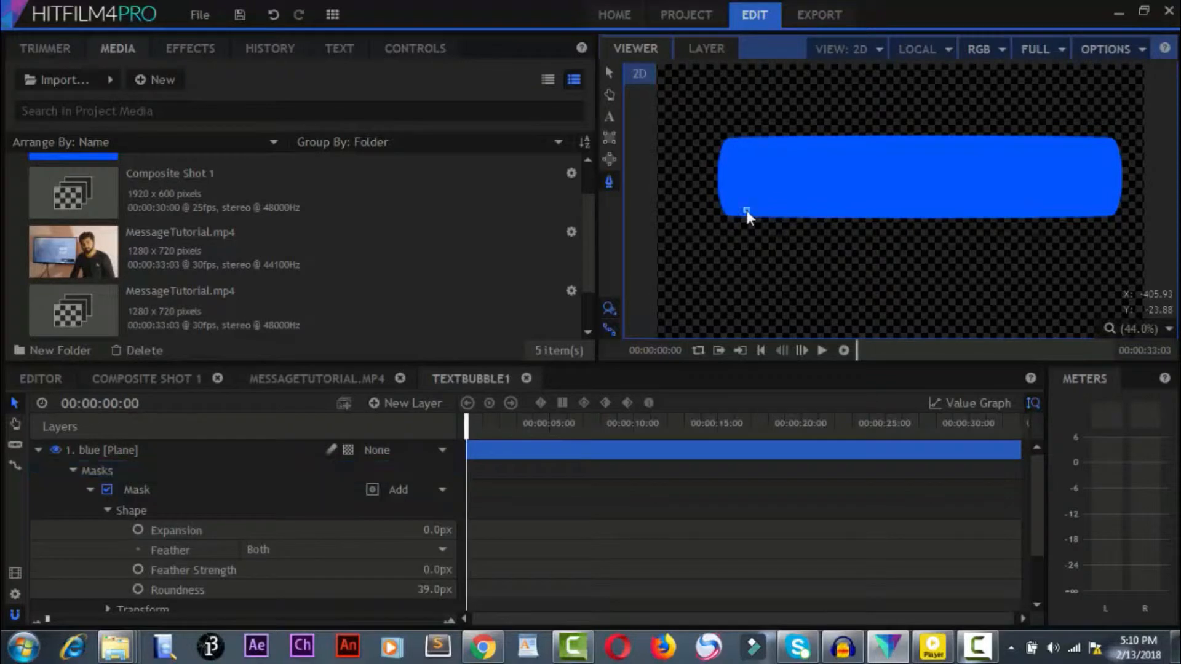
click(687, 218)
click(730, 186)
click(746, 210)
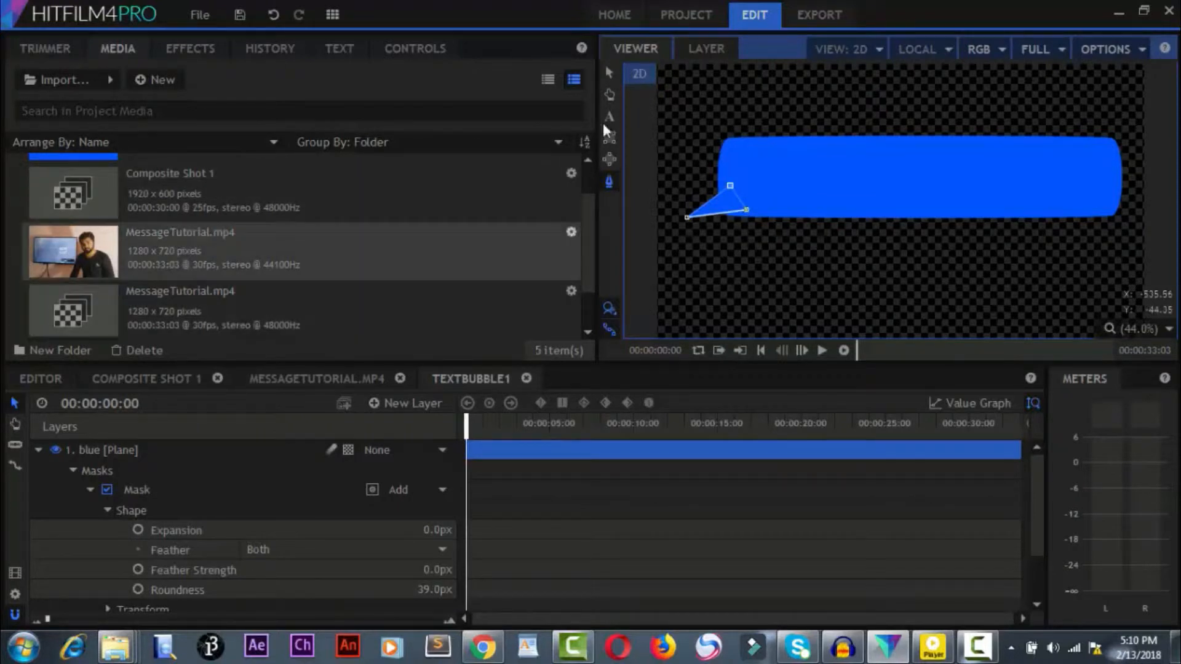
click(611, 73)
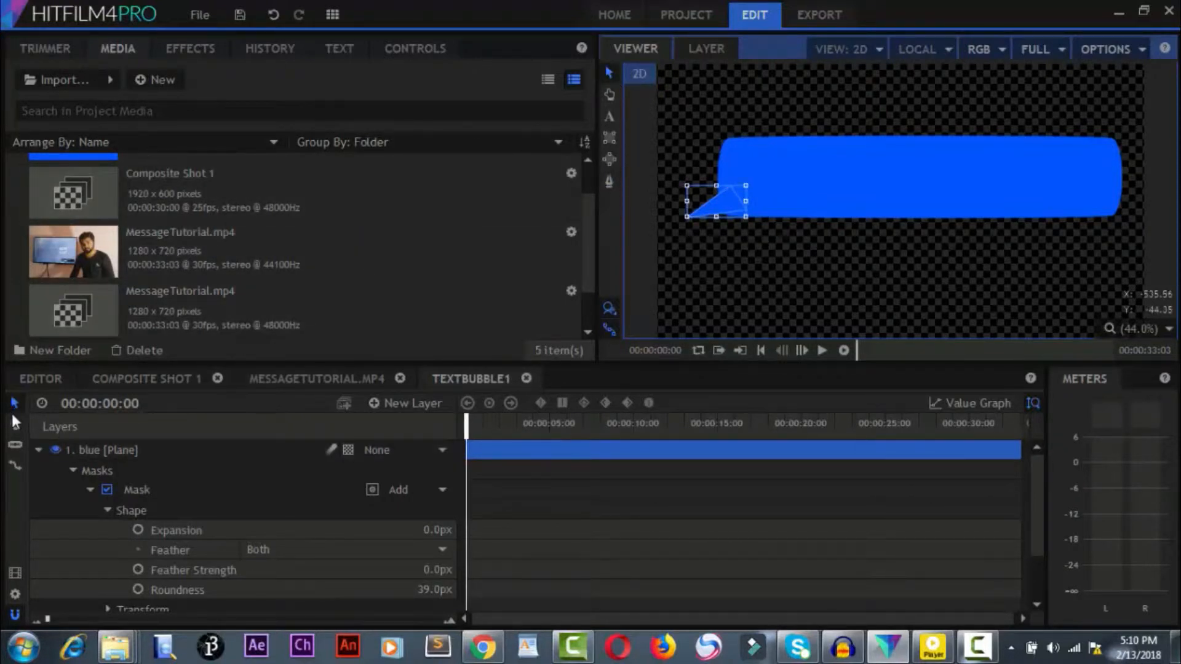
click(38, 449)
click(183, 532)
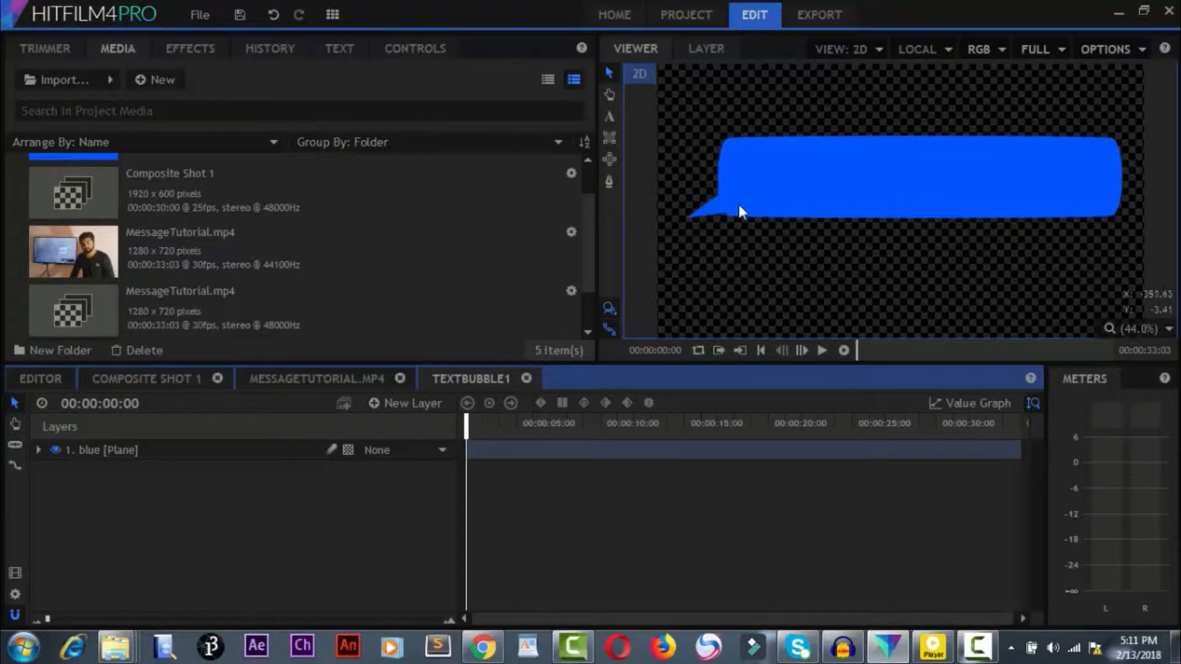
Step: Add a text box inside the bubble reading "What are you doing??", with the sender's name and ": 13th Jan 2018" on the line below
click(608, 116)
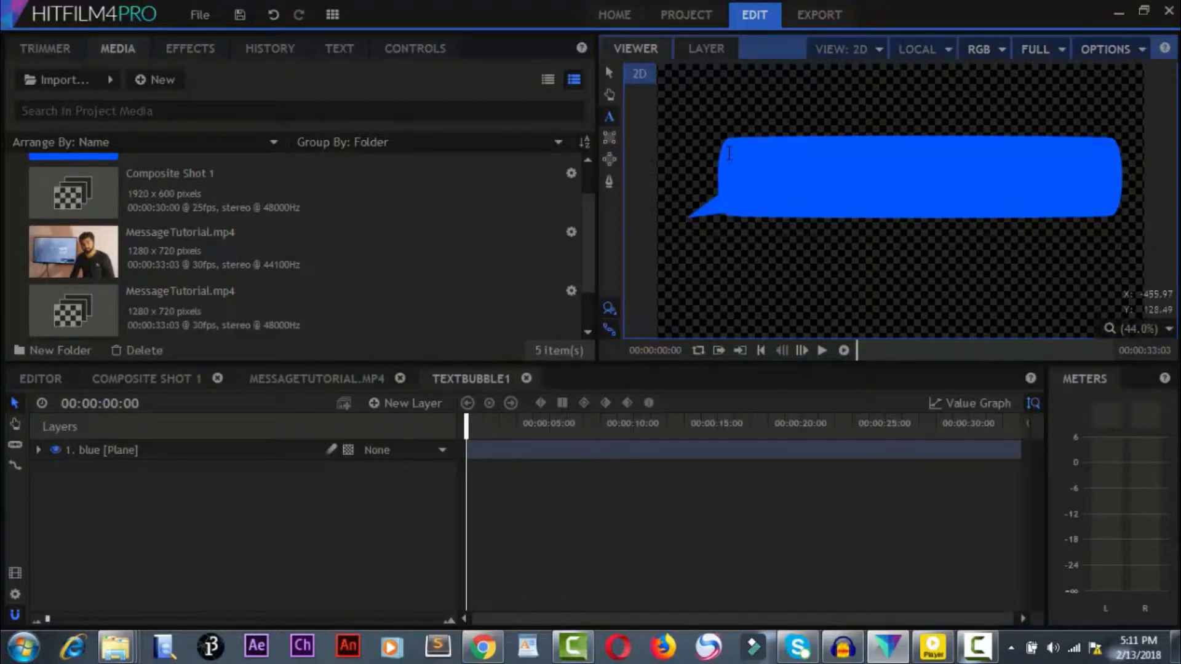
drag(728, 154, 1112, 206)
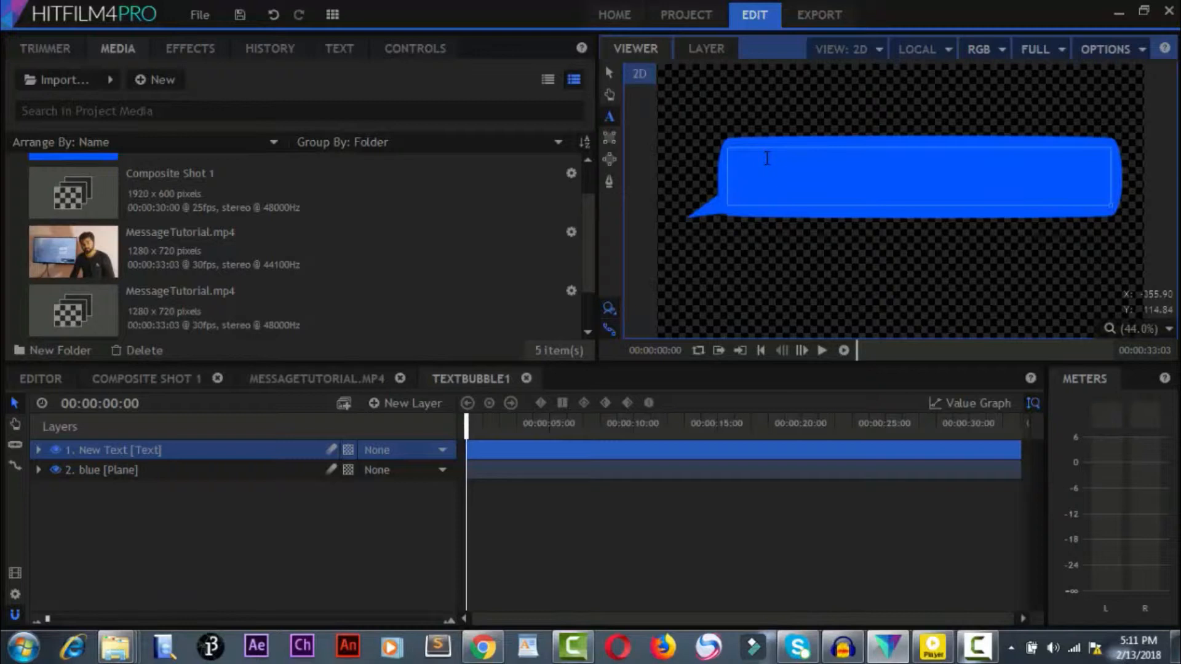
text(What alre you doin)
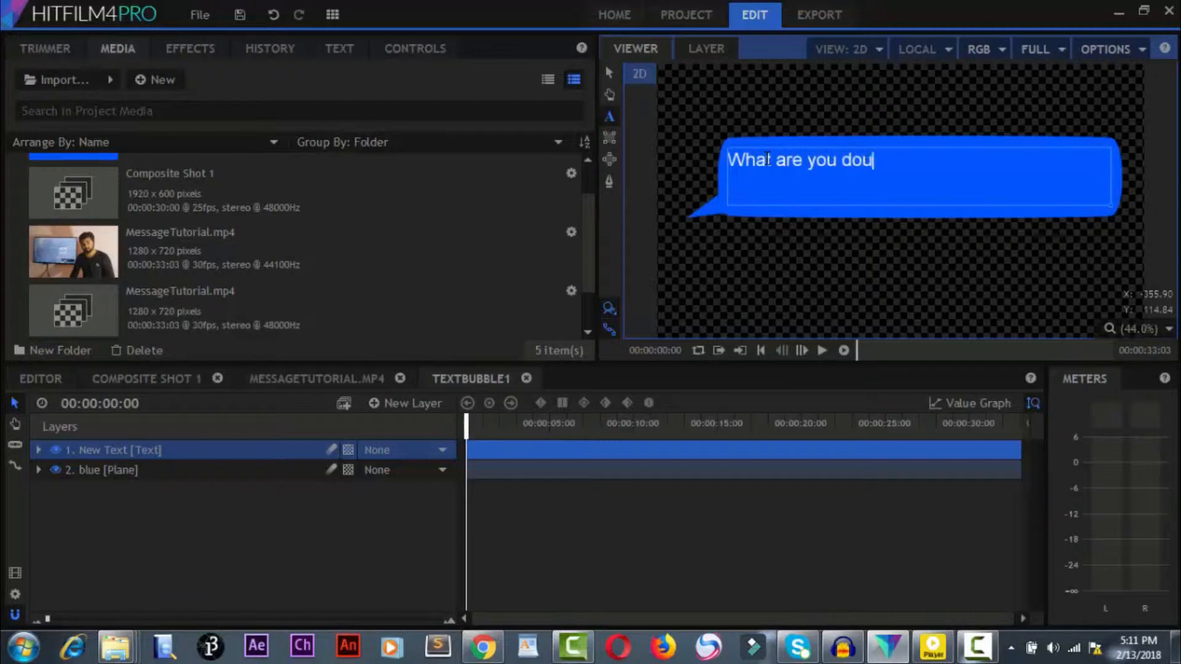
text(g)
text(??)
text(John)
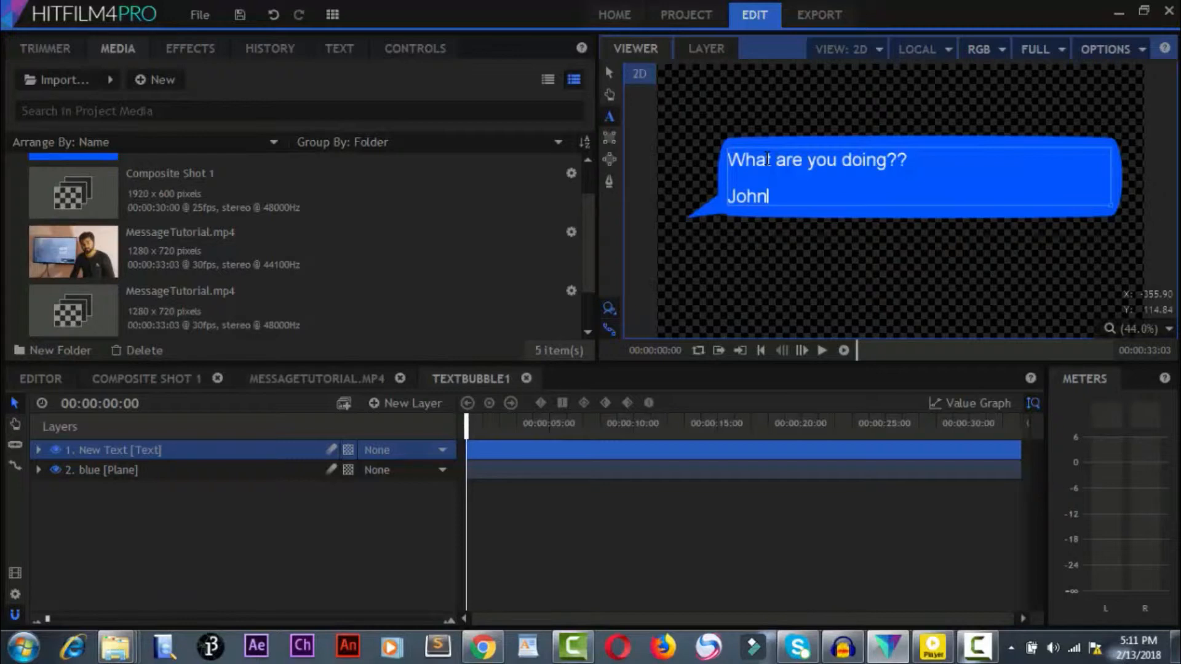
text( : 13th Jan 2018)
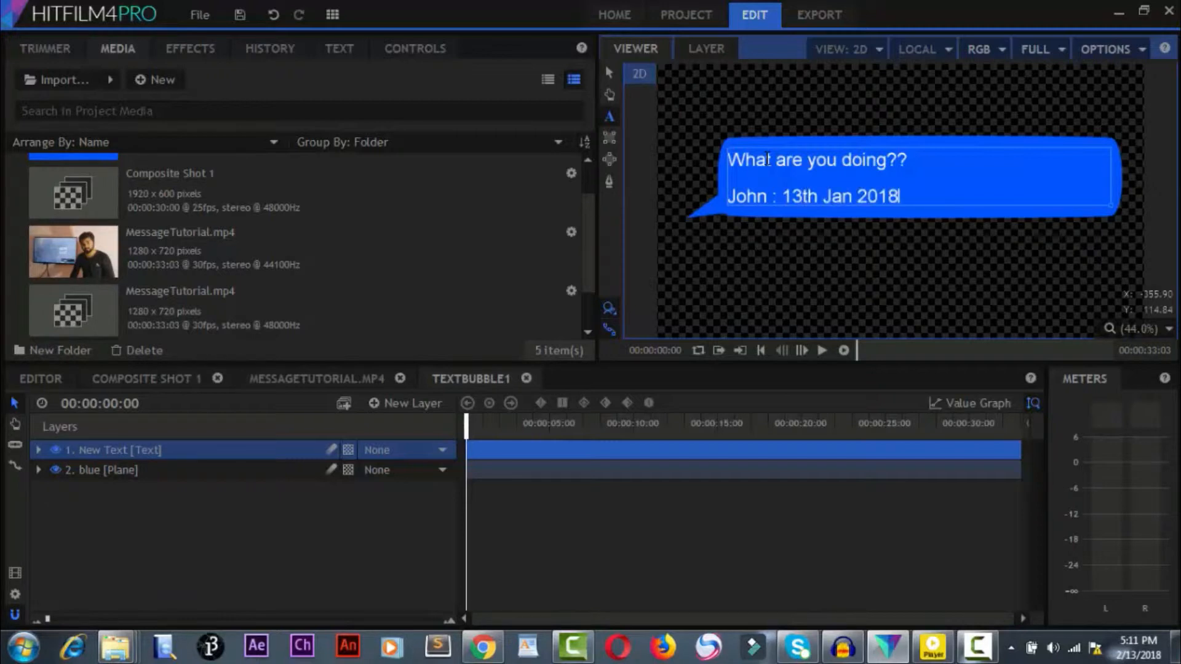
Step: Append ", 5:00pm" to the bubble's sender line and format that line at size 28 with right alignment
text(, 5:00pm)
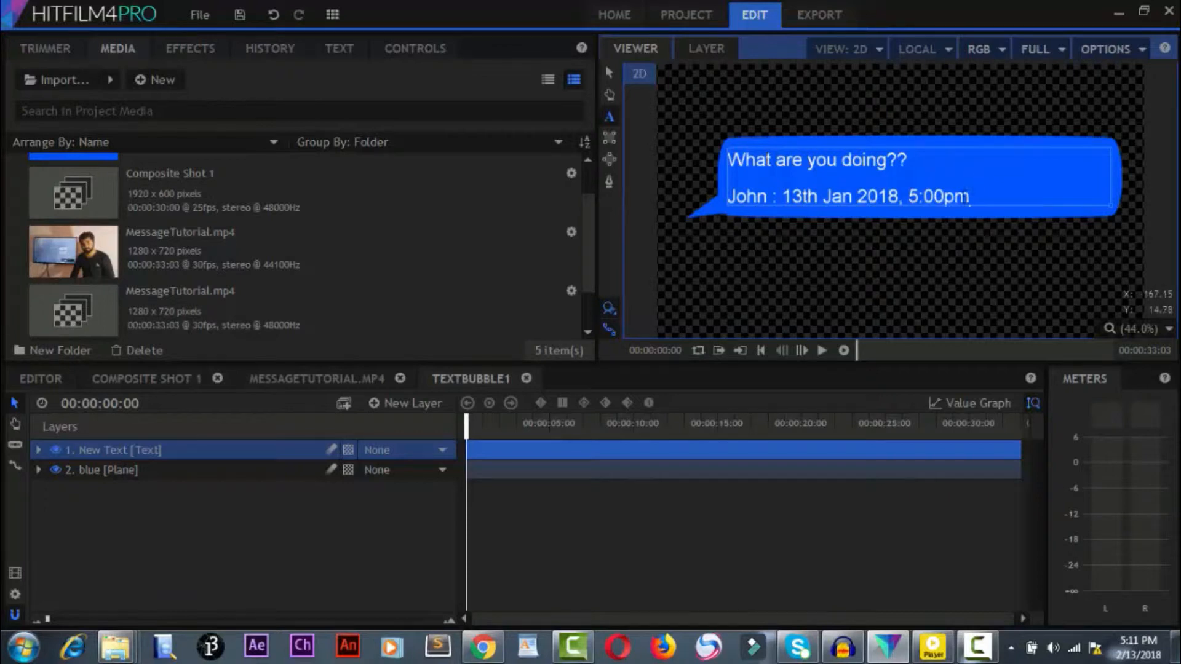
drag(971, 198, 735, 184)
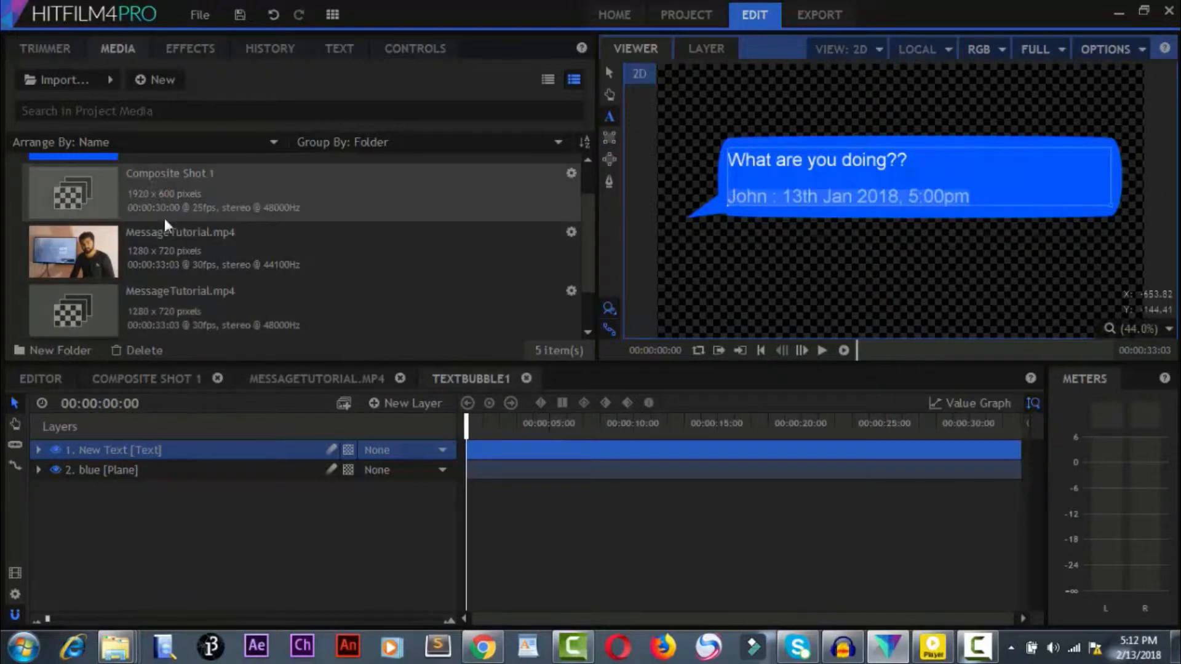
click(329, 48)
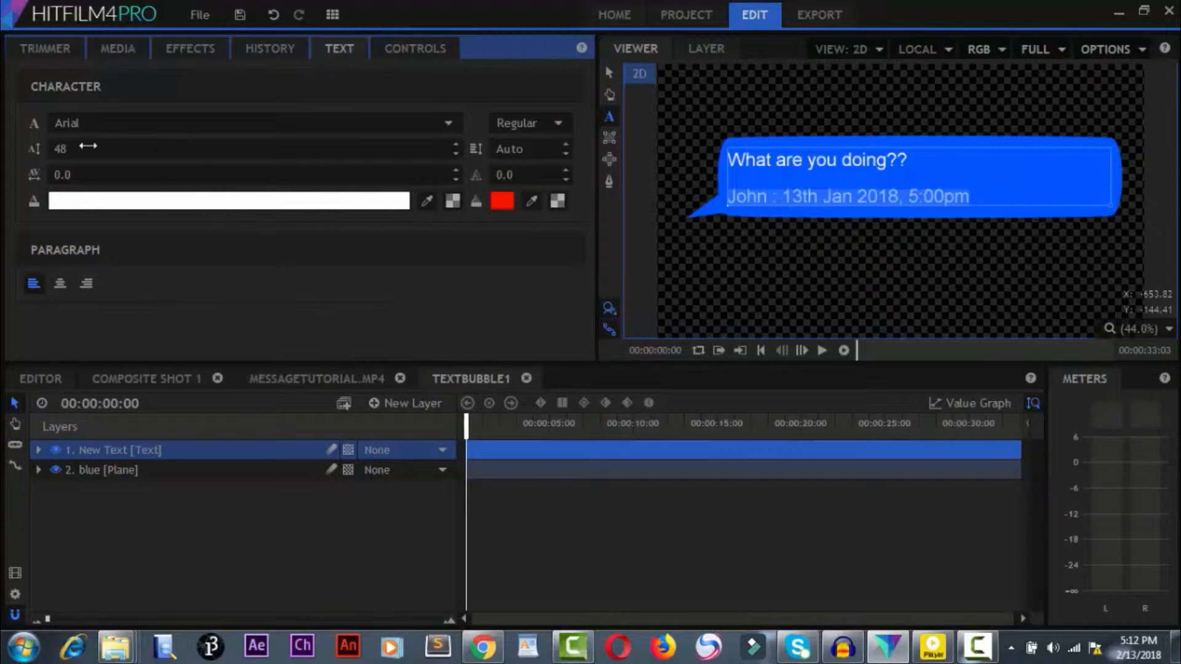
click(56, 149)
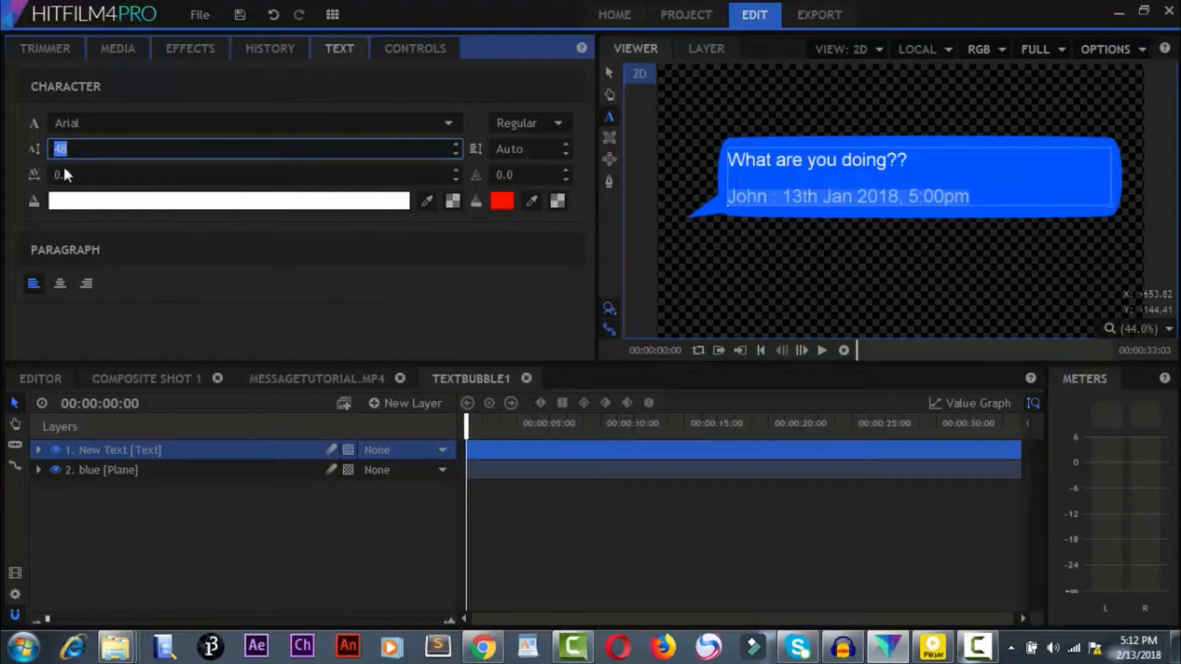
key(Return)
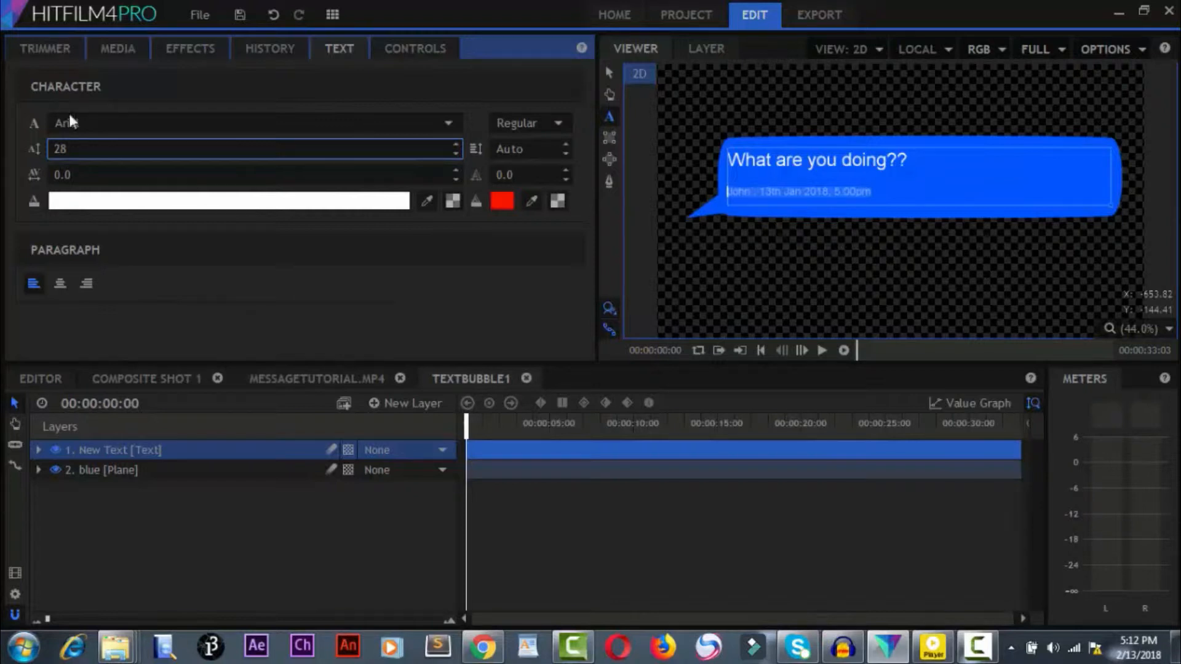
click(81, 286)
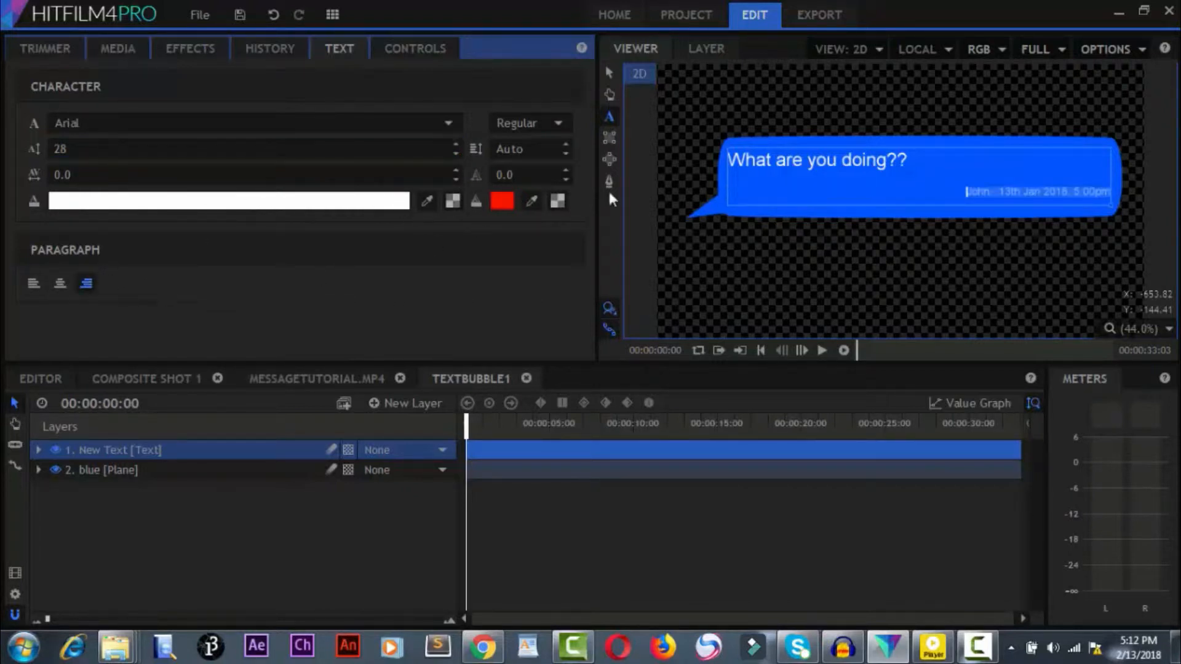
click(610, 72)
click(401, 519)
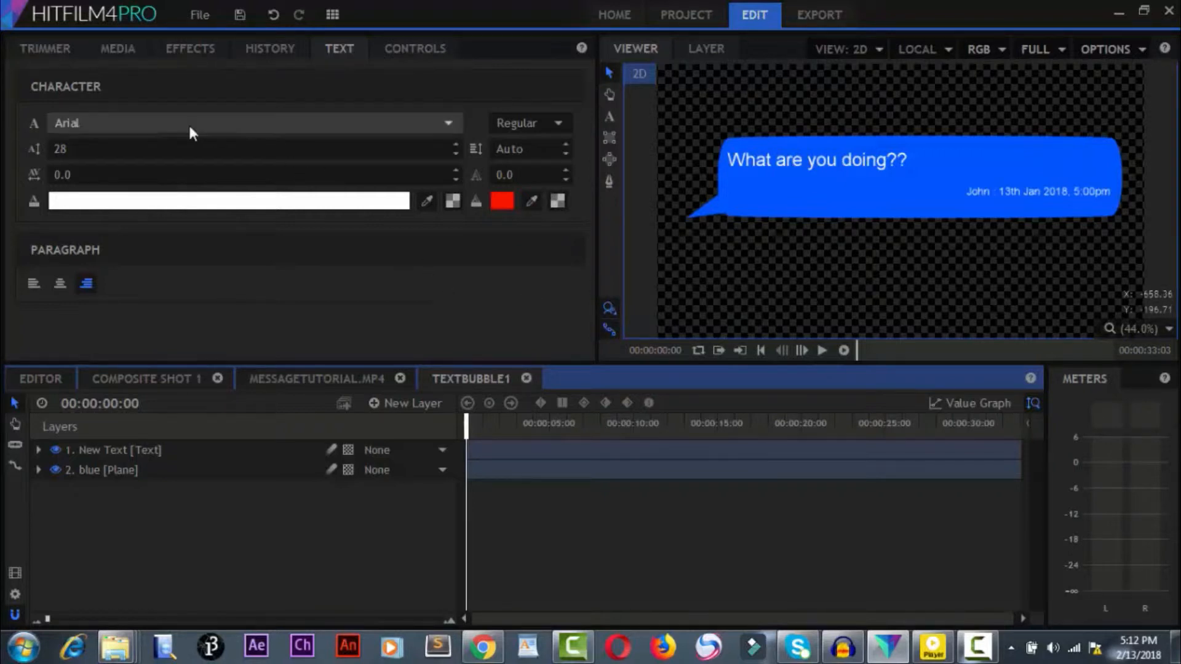
Step: Duplicate the textBubble1 composite shot and rename the copy textBubble3
click(111, 48)
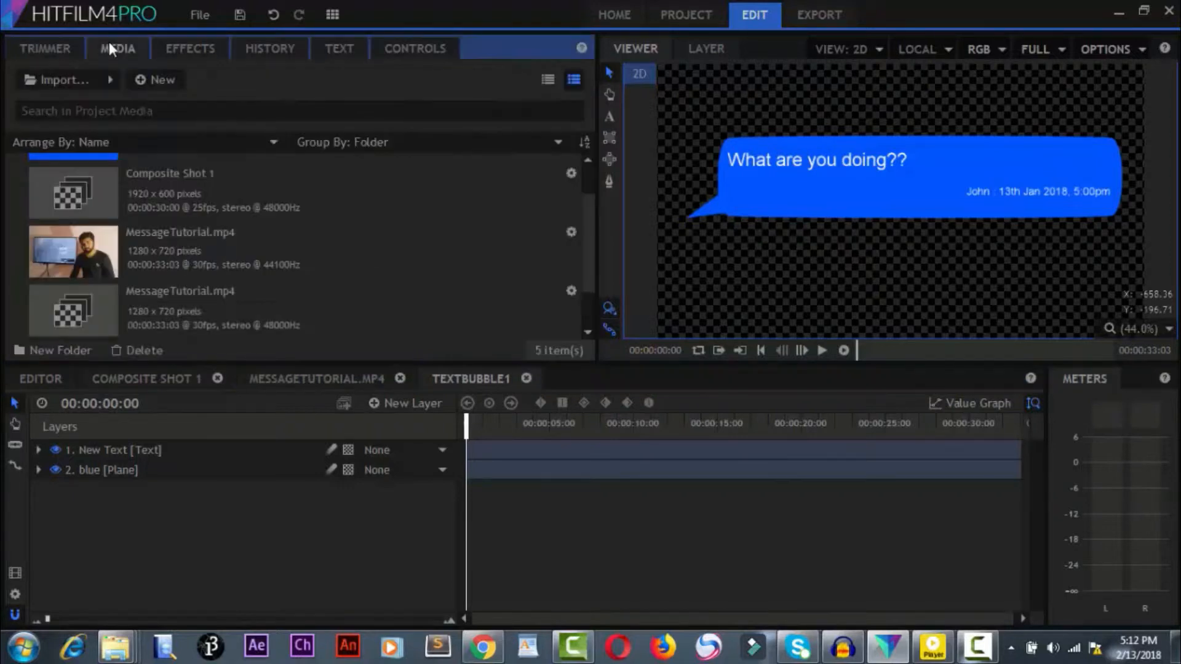
scroll(234, 266, down, 2)
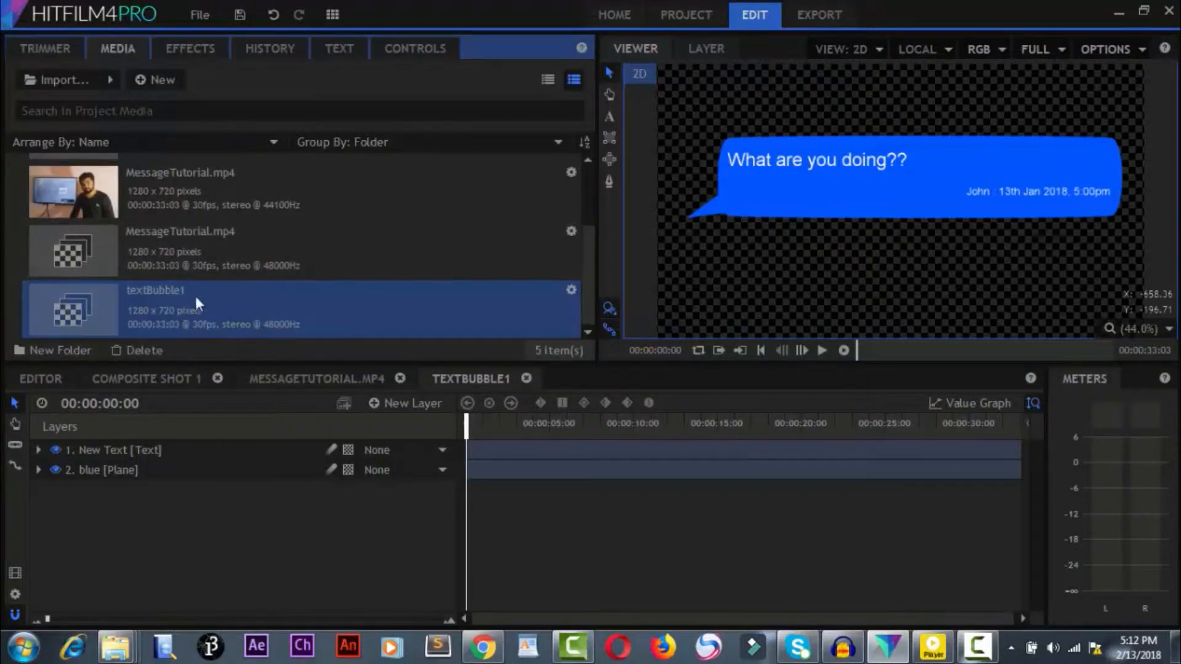
right_click(163, 300)
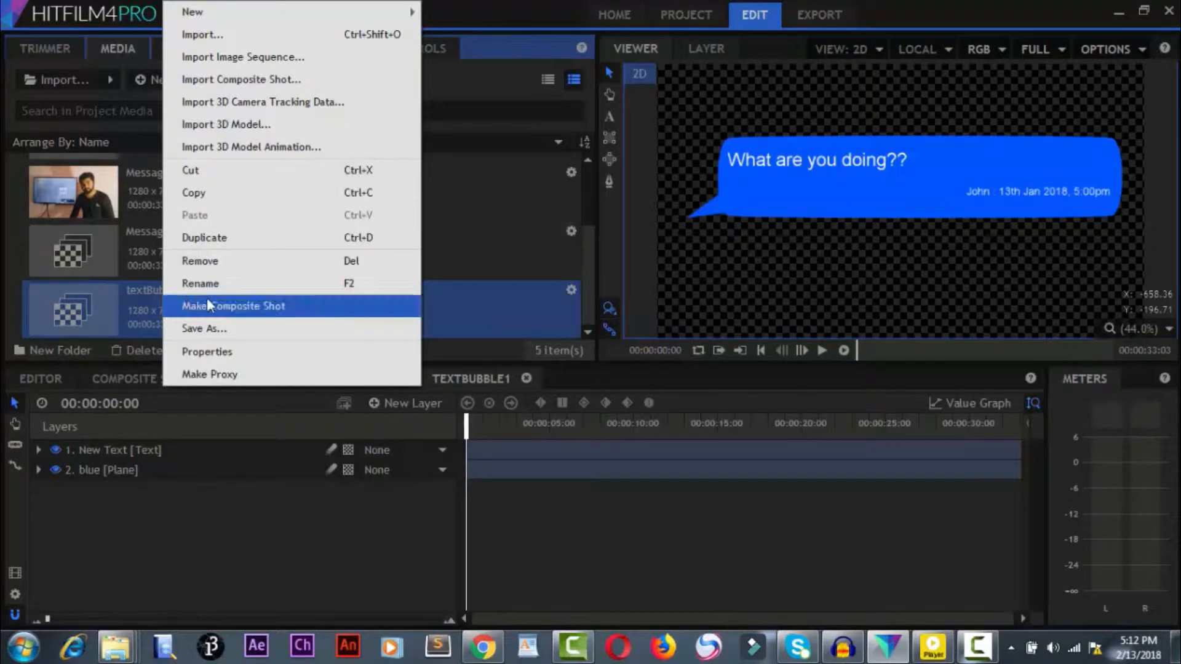
click(204, 240)
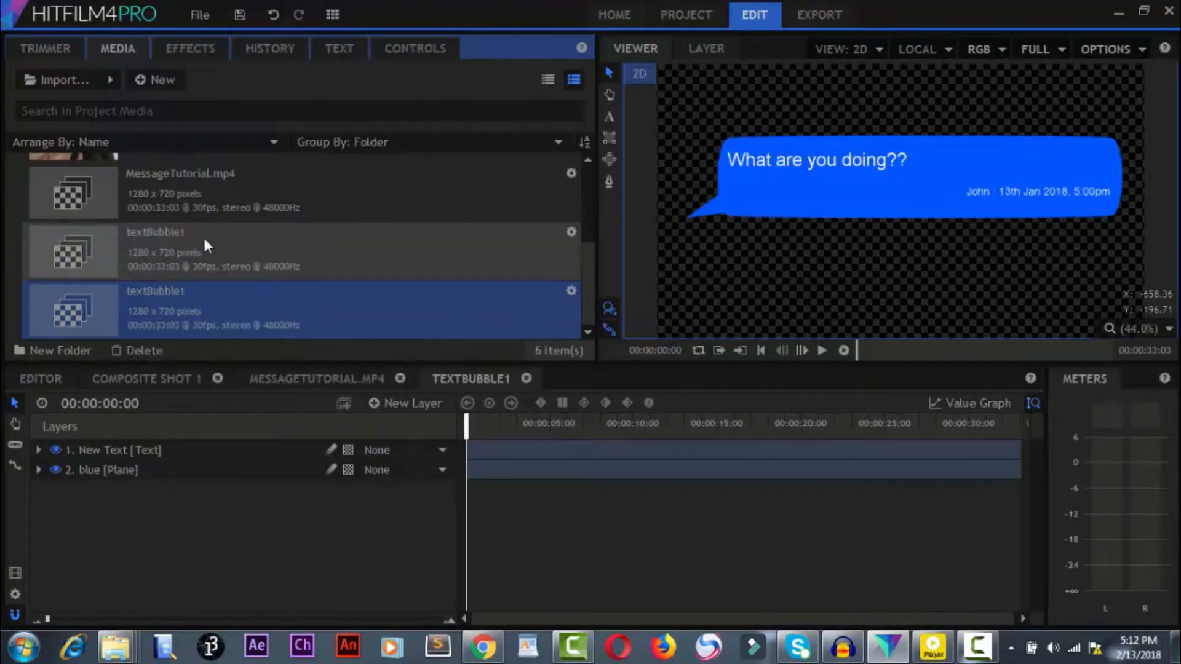
right_click(179, 293)
click(214, 285)
click(215, 288)
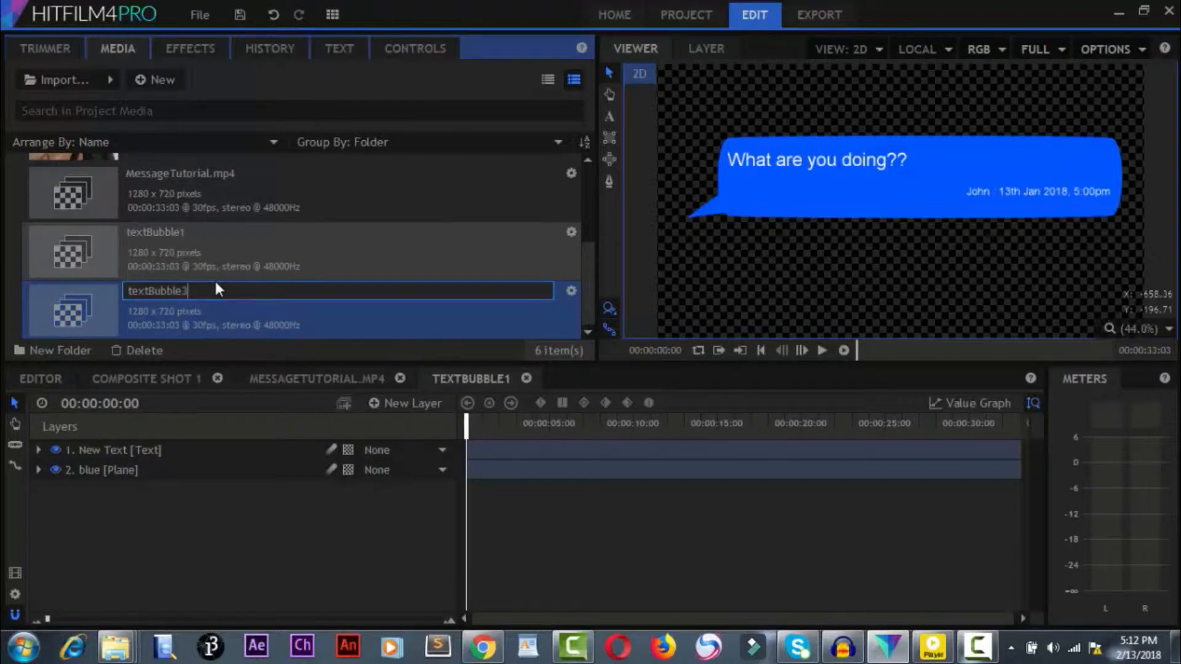
text(3)
key(Return)
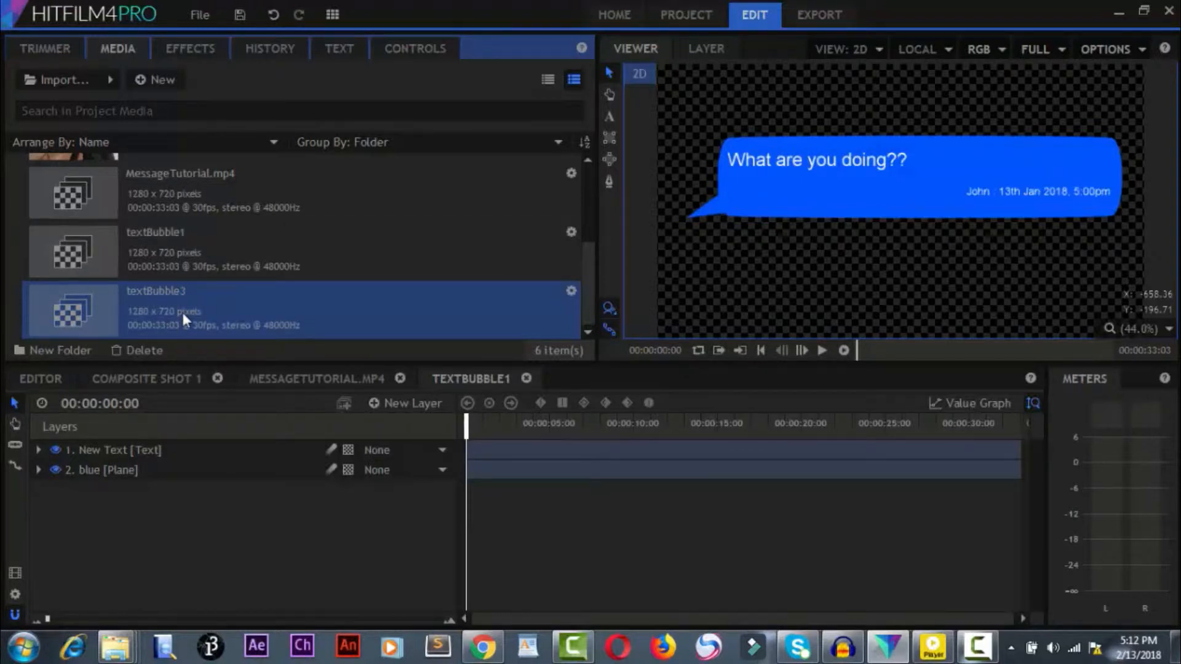
Step: Open textBubble3 and replace its message line with "Ok. let me know when you are free.."
double_click(102, 312)
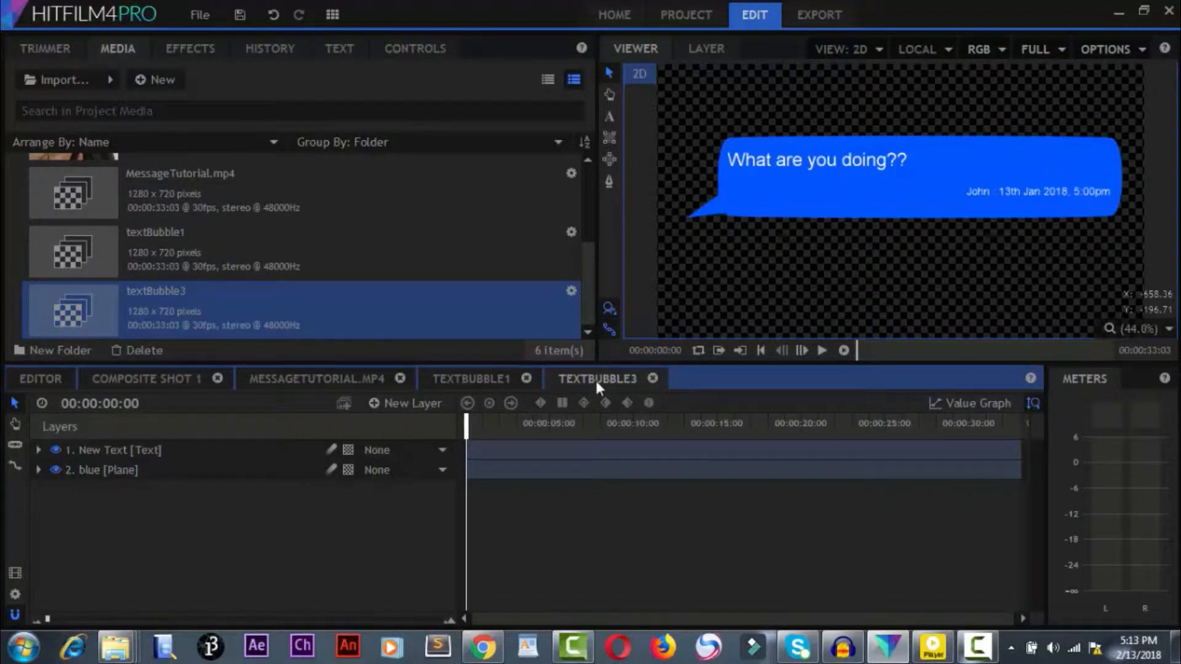
click(609, 116)
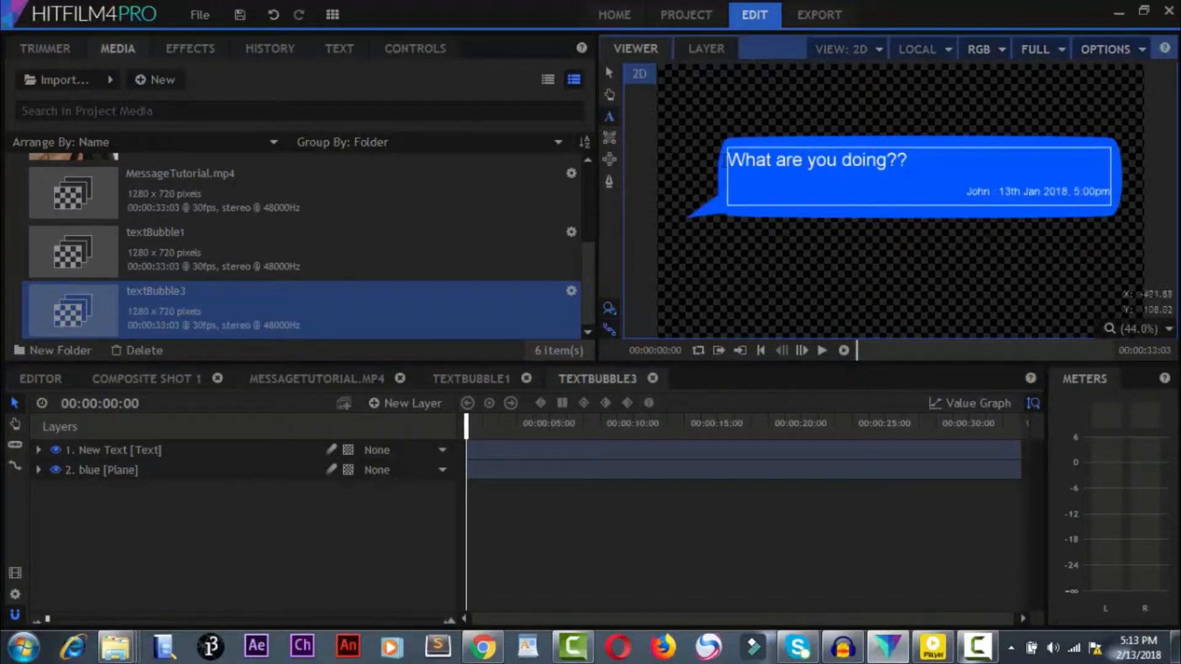
drag(728, 160, 915, 165)
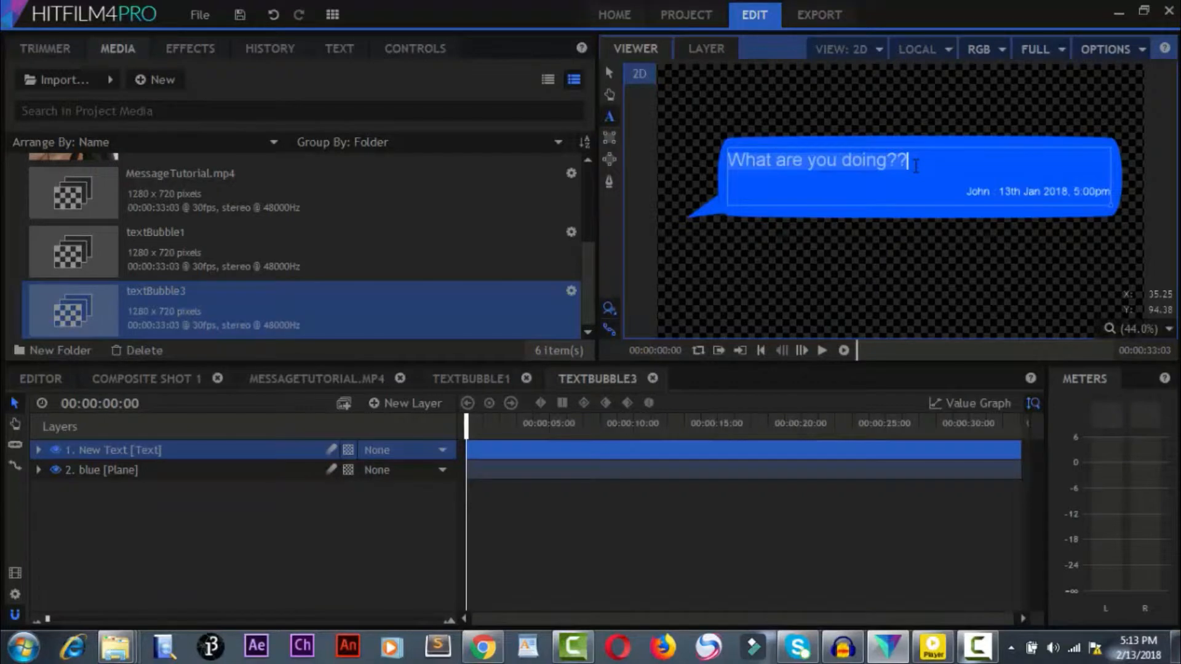
text(Ok. l)
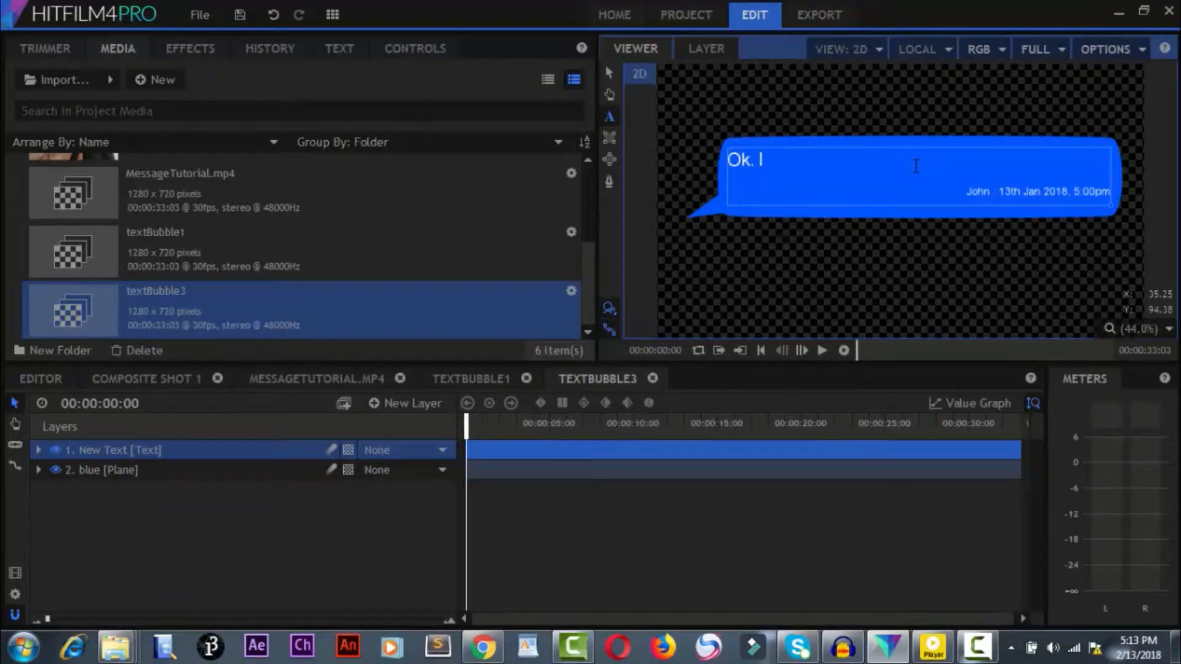
text(et me kn)
key(BackSpace)
text(know when )
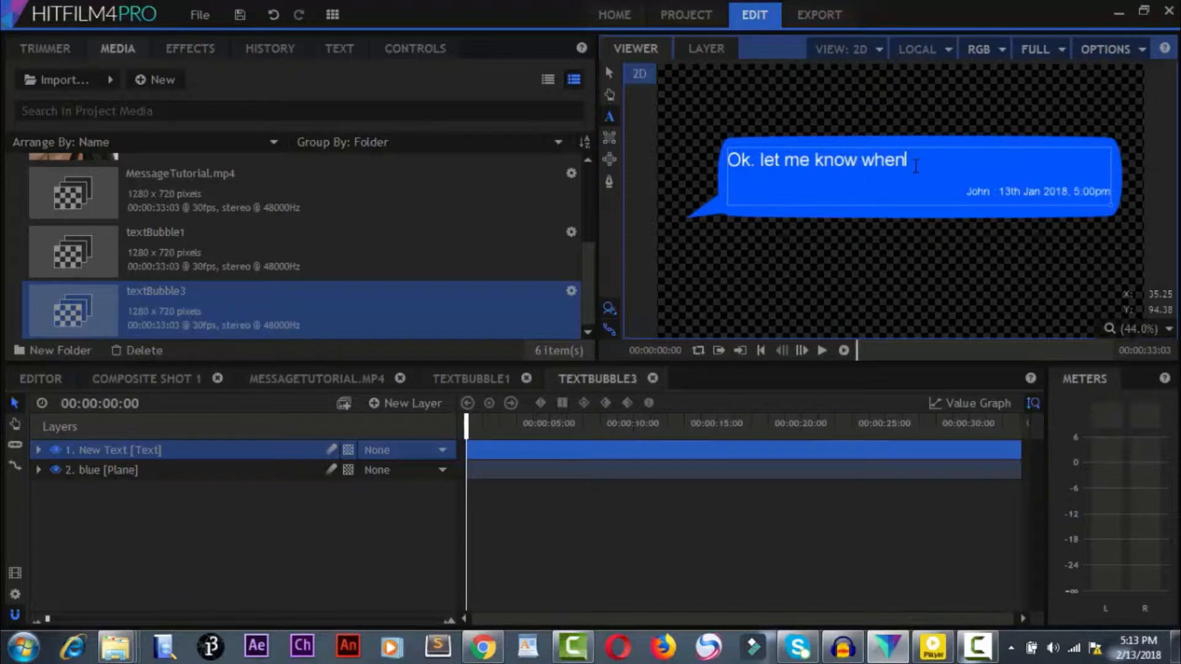
text(you are free..)
click(349, 507)
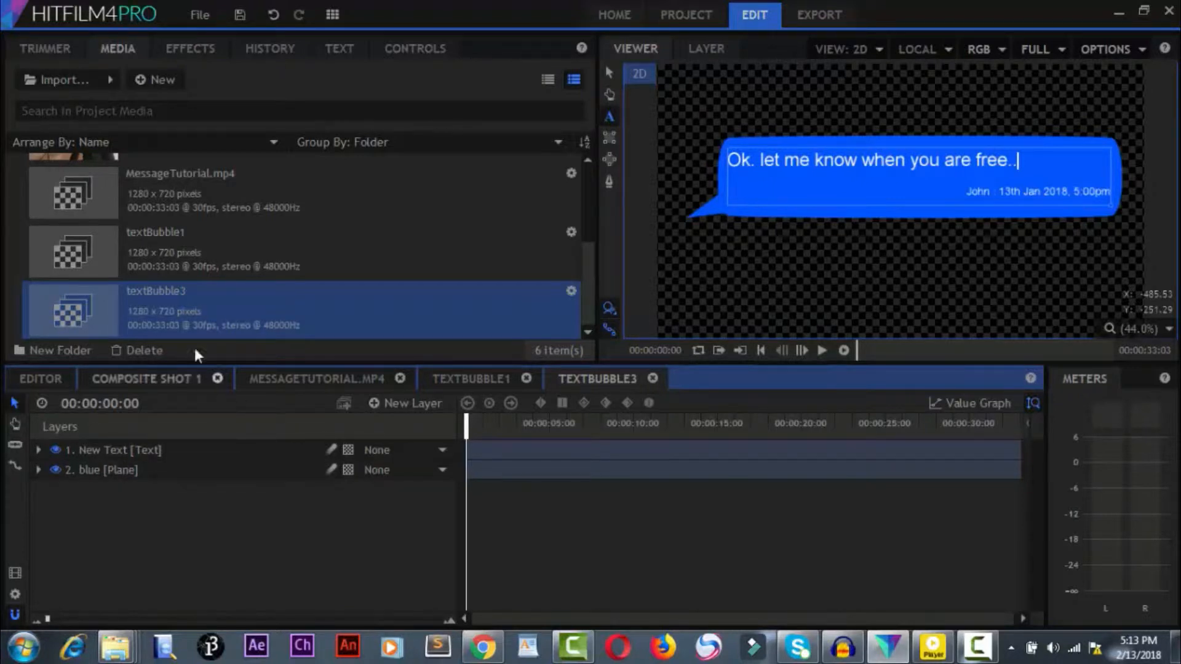
Step: Duplicate the textBubble1 composite shot again and rename this second copy textBubble3
right_click(149, 240)
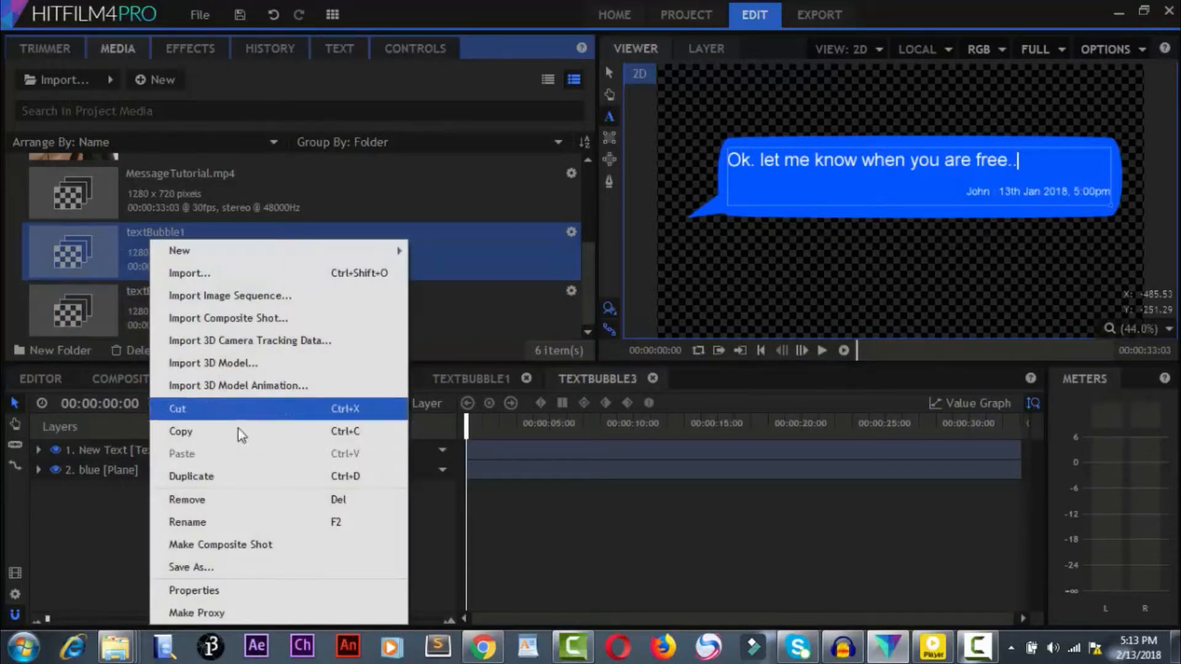
click(241, 479)
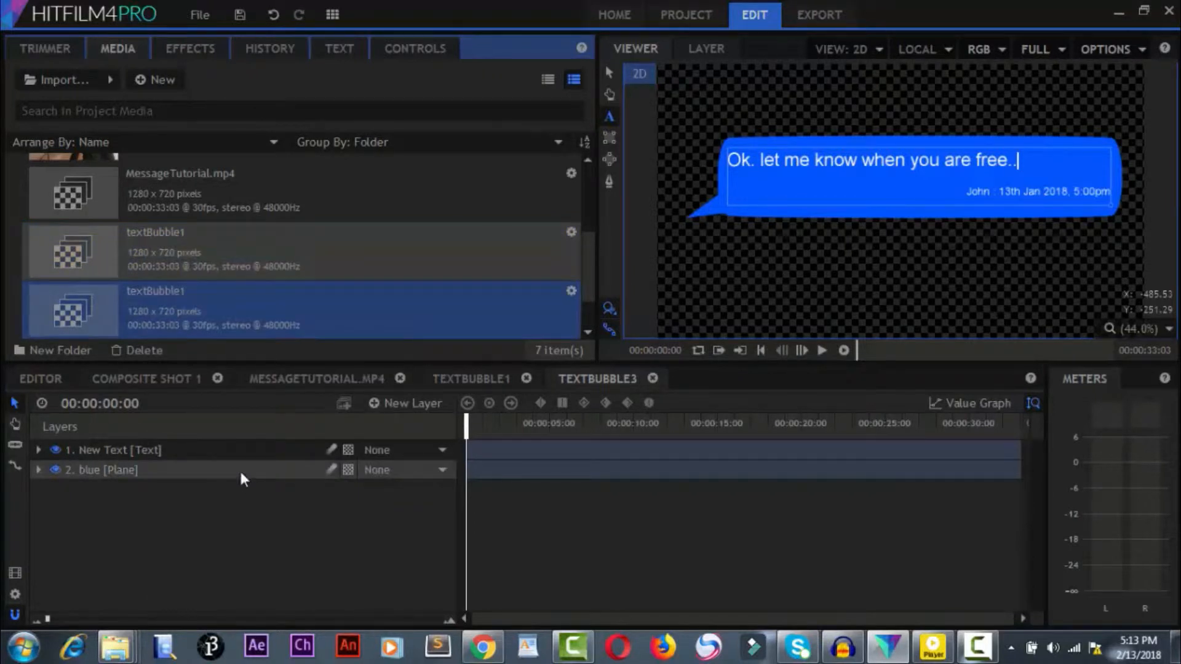
right_click(173, 306)
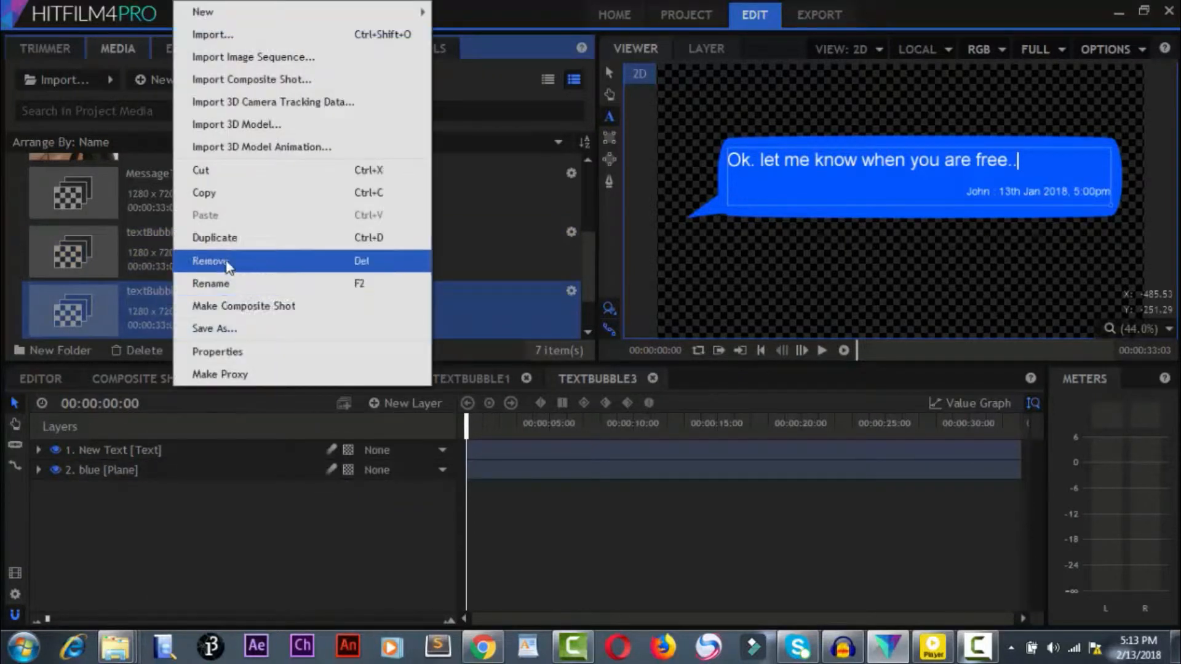
click(227, 283)
key(Right)
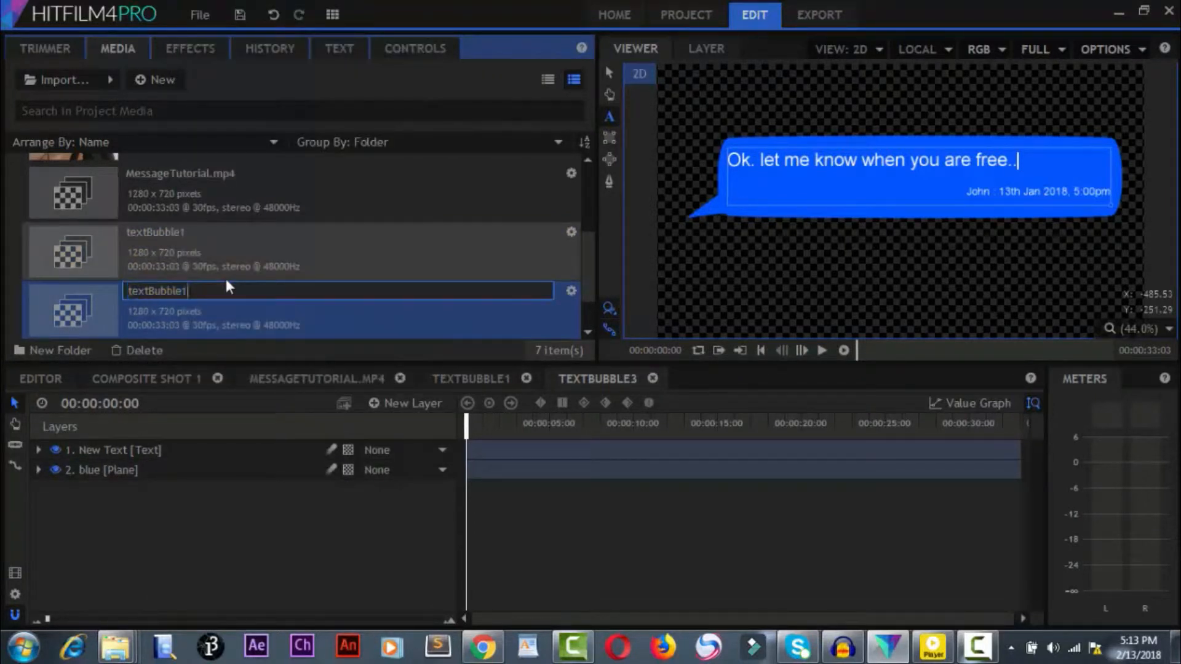
key(BackSpace)
text(2)
key(Return)
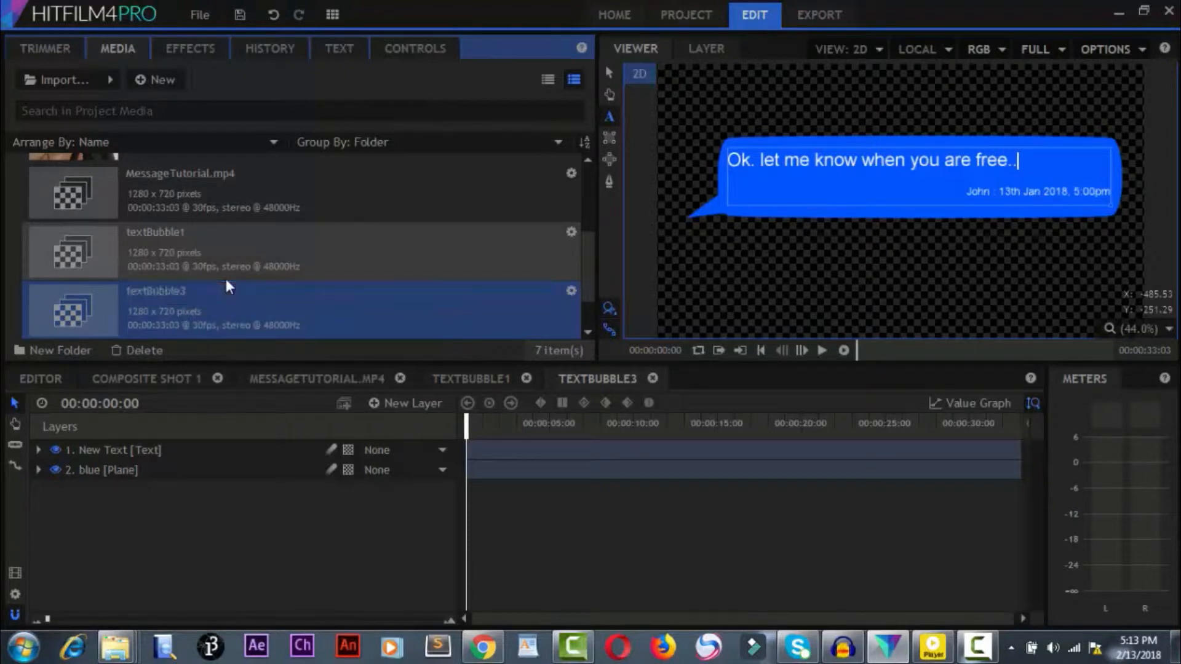
Step: Open the second copy, add a 1280 x 720 plane named white in #ffffff, and place it directly below the text layer
double_click(145, 318)
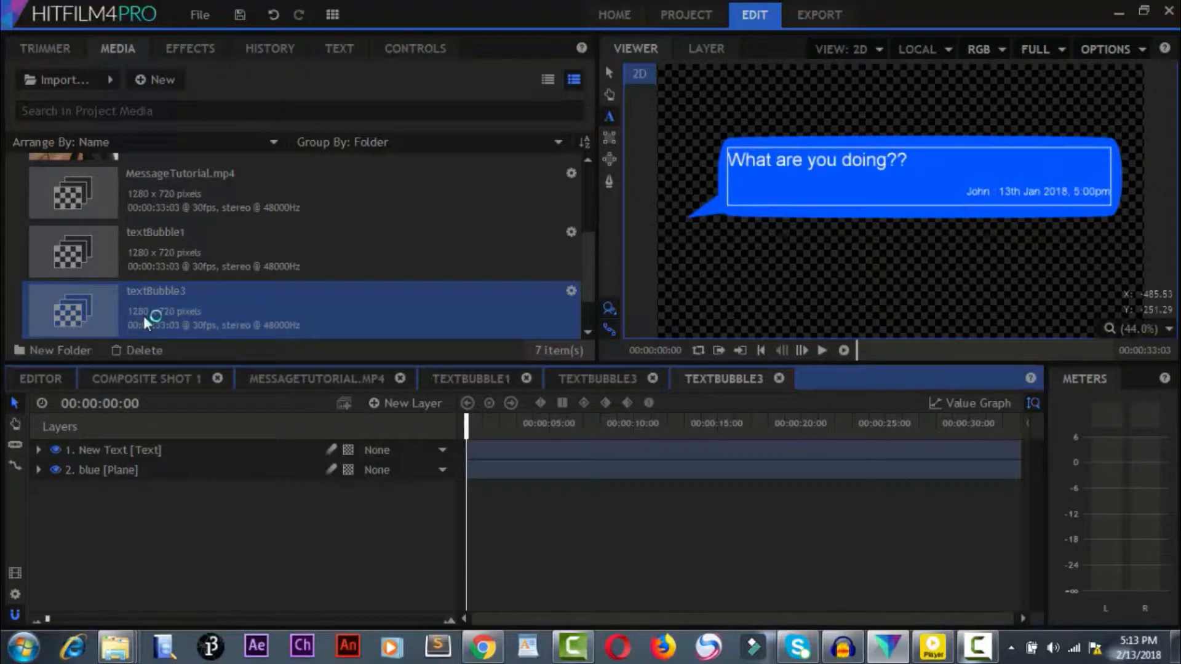
click(378, 404)
click(384, 421)
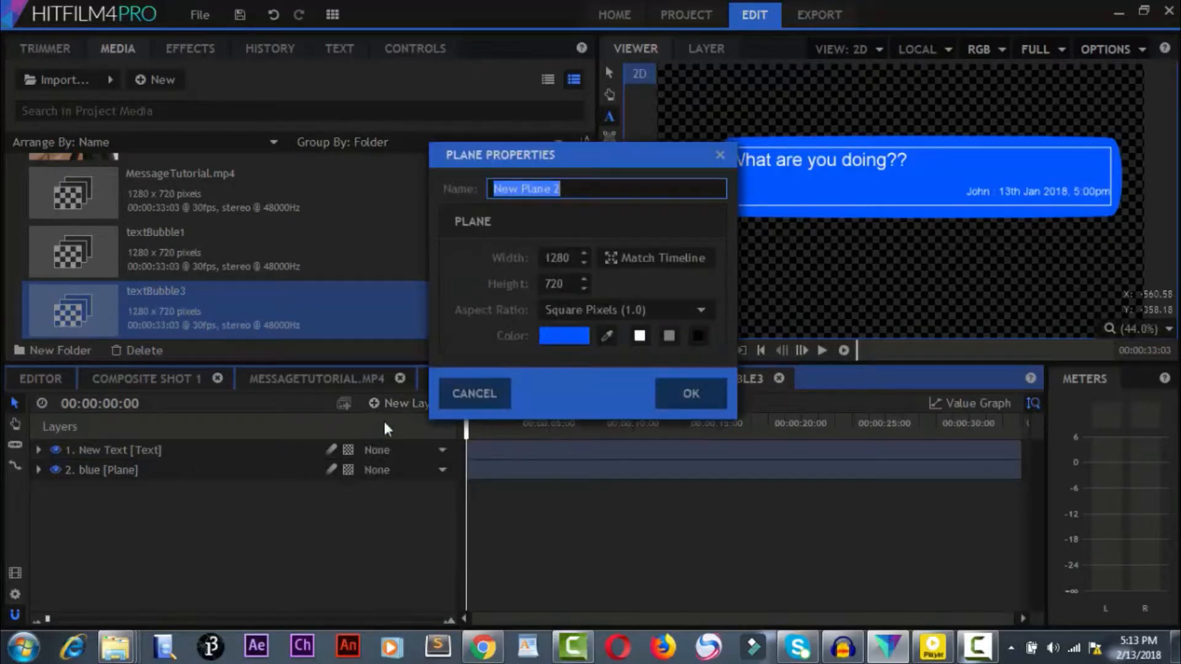
text(white)
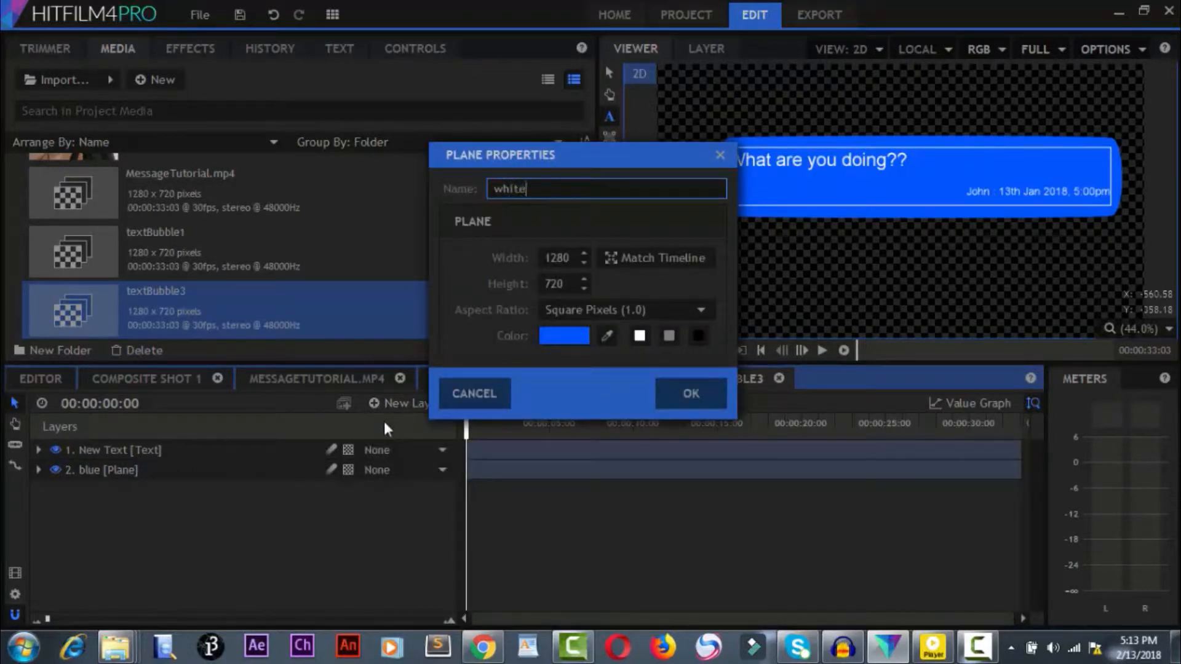
click(552, 340)
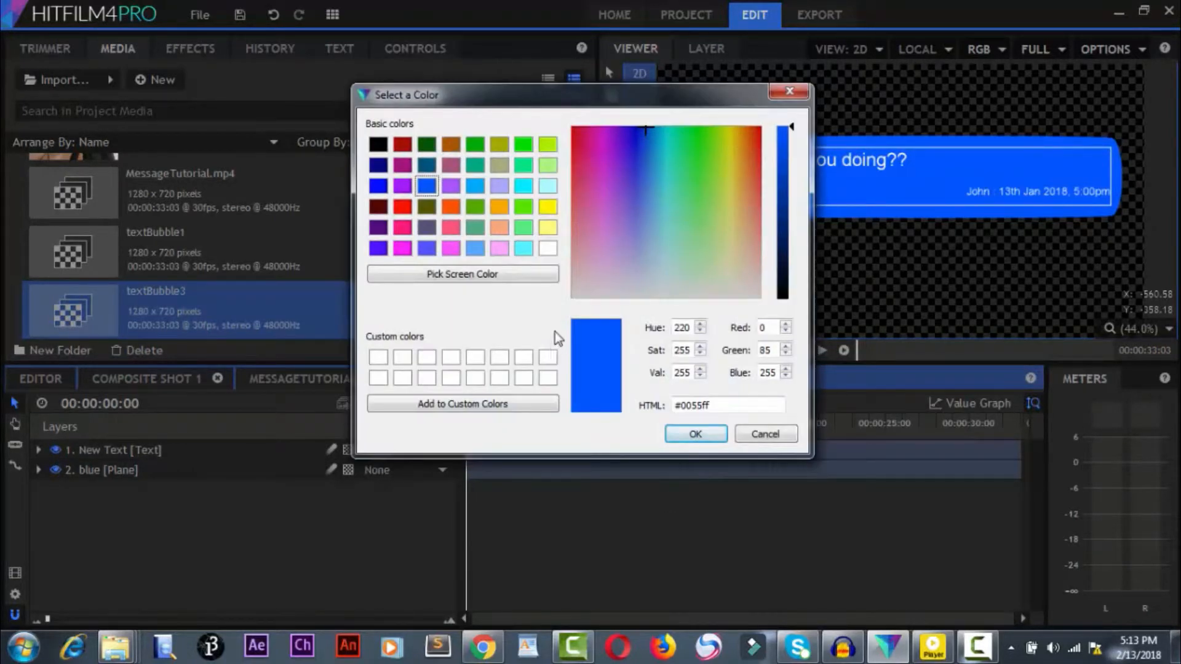
click(548, 248)
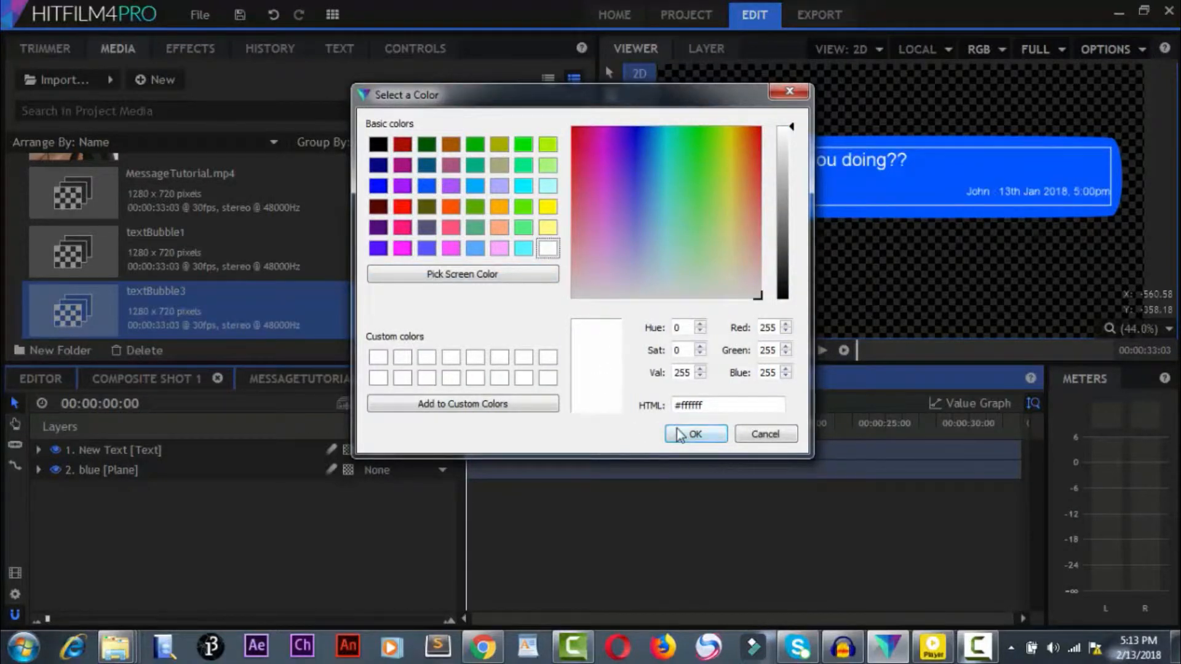
click(695, 434)
click(677, 404)
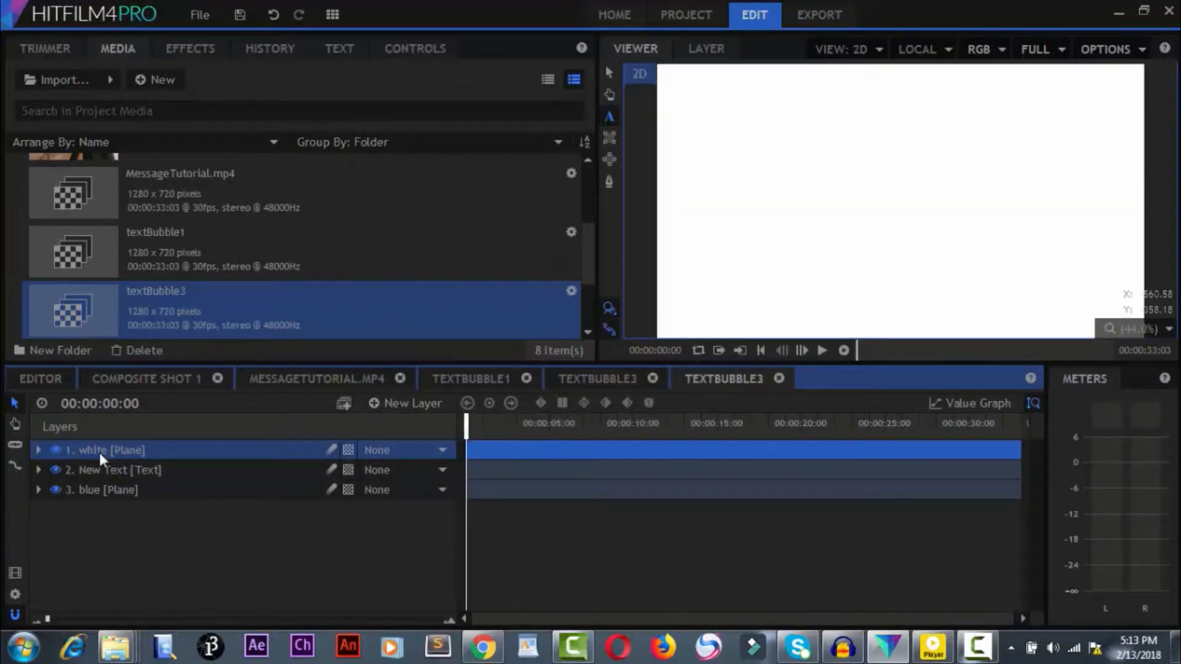
drag(98, 449, 98, 476)
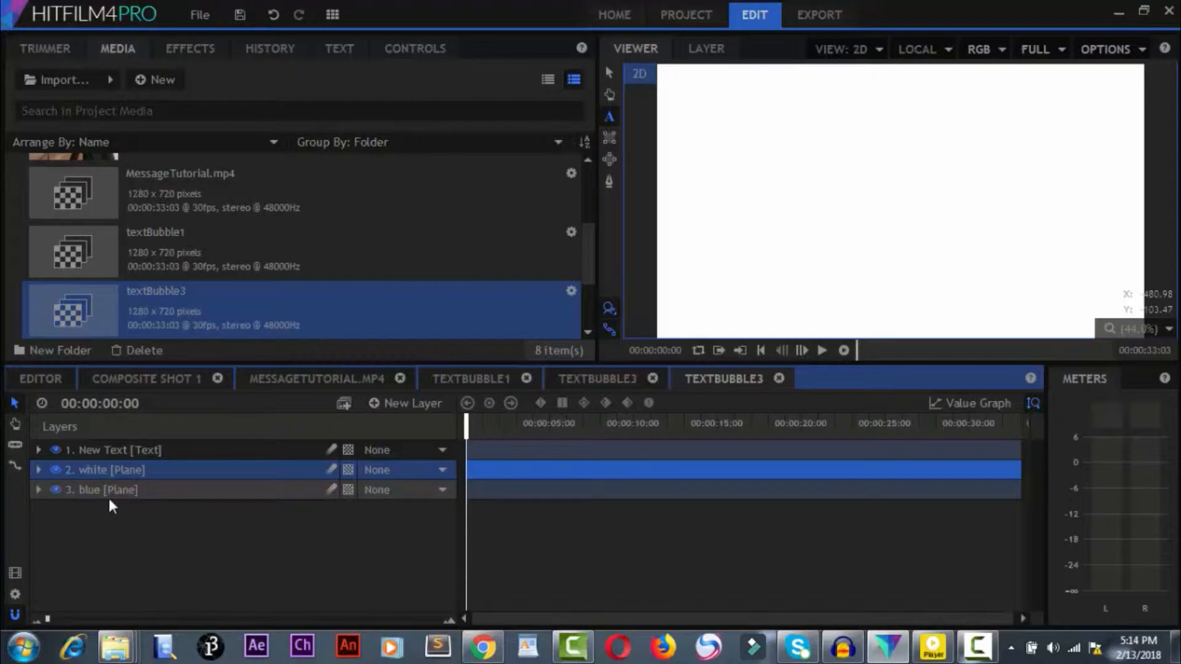
Step: Copy both masks from the blue plane onto the white plane so it takes the speech bubble shape
click(38, 489)
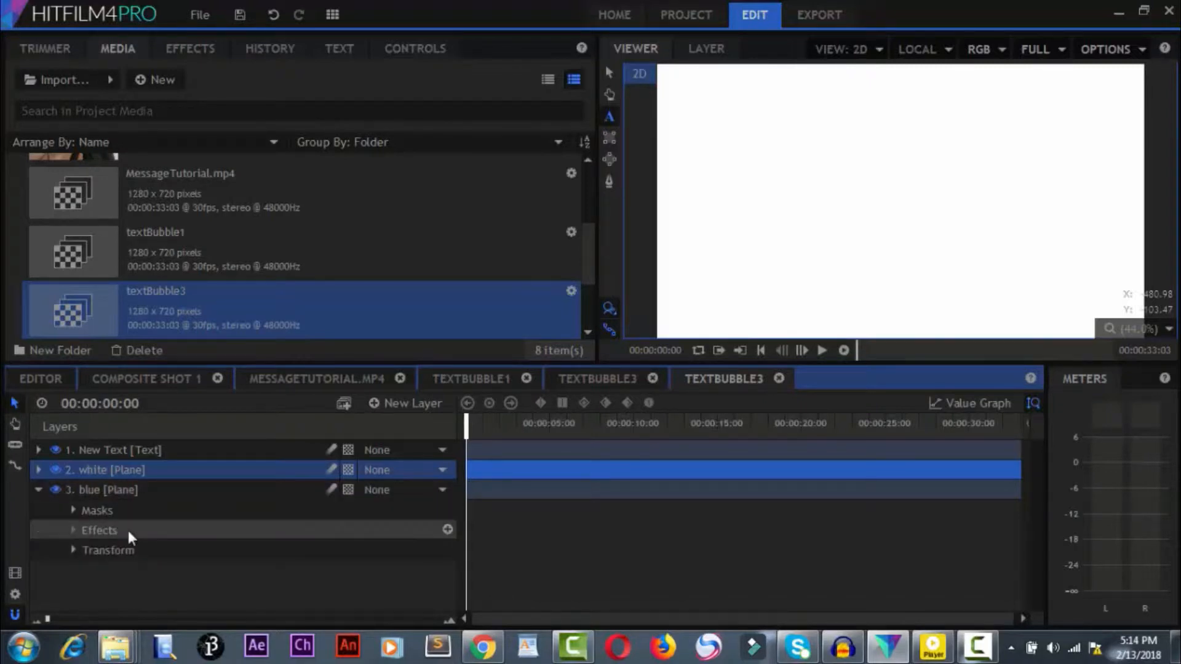
click(74, 511)
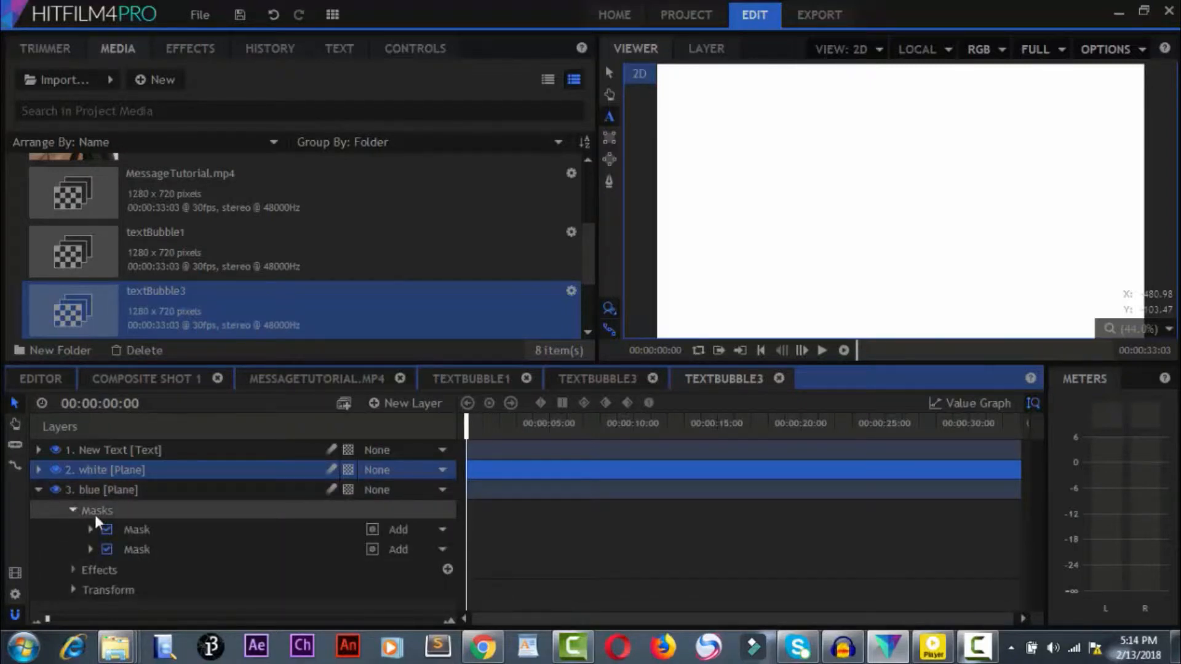
click(133, 528)
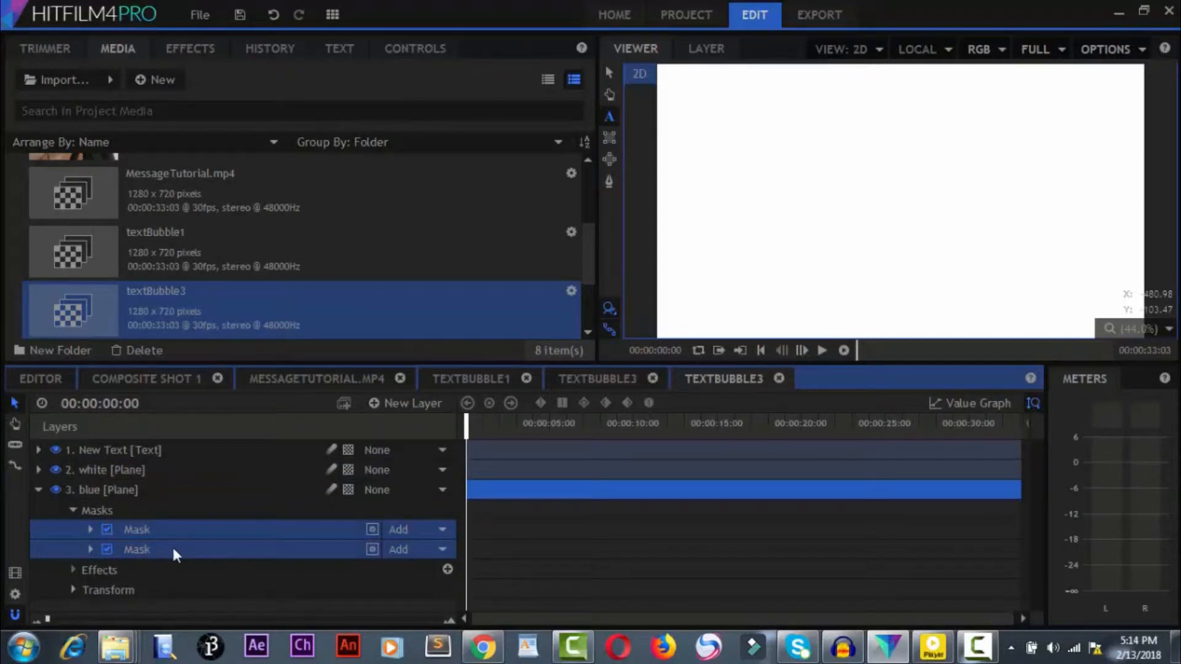
click(35, 489)
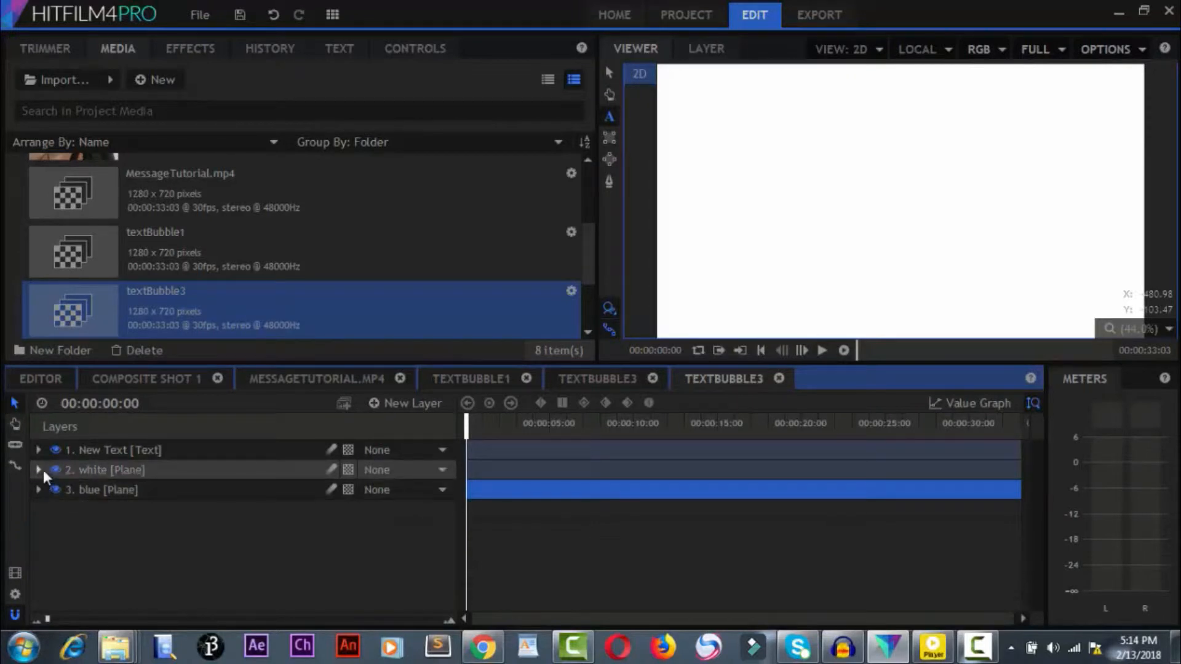
click(80, 472)
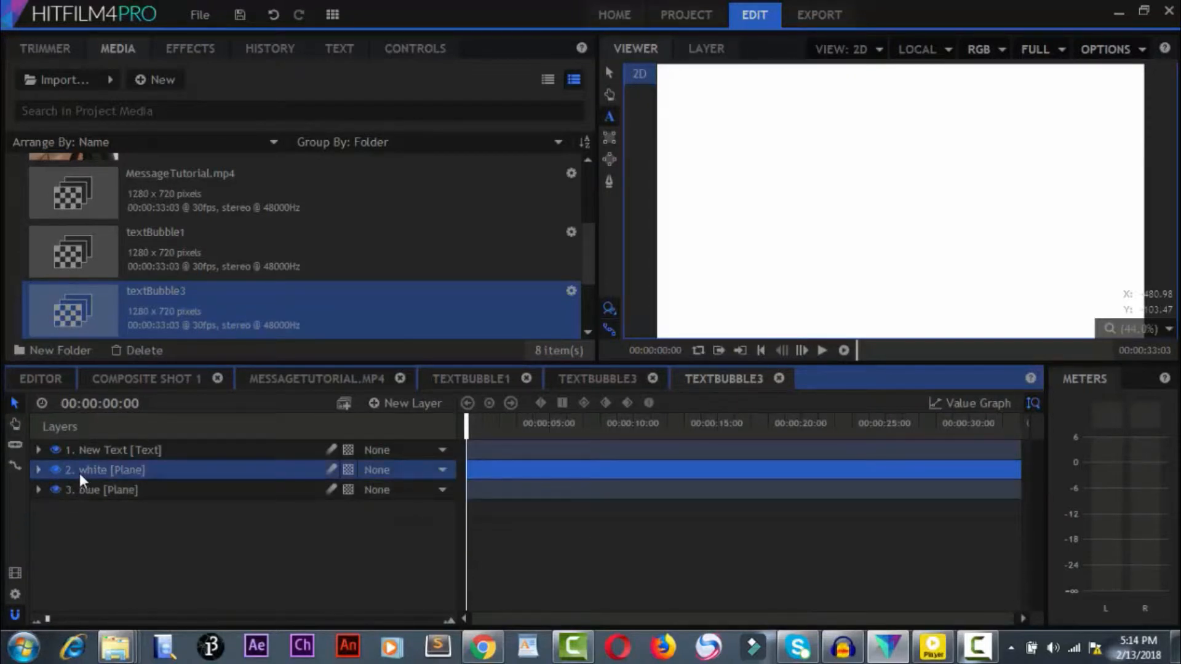
key(ctrl+v)
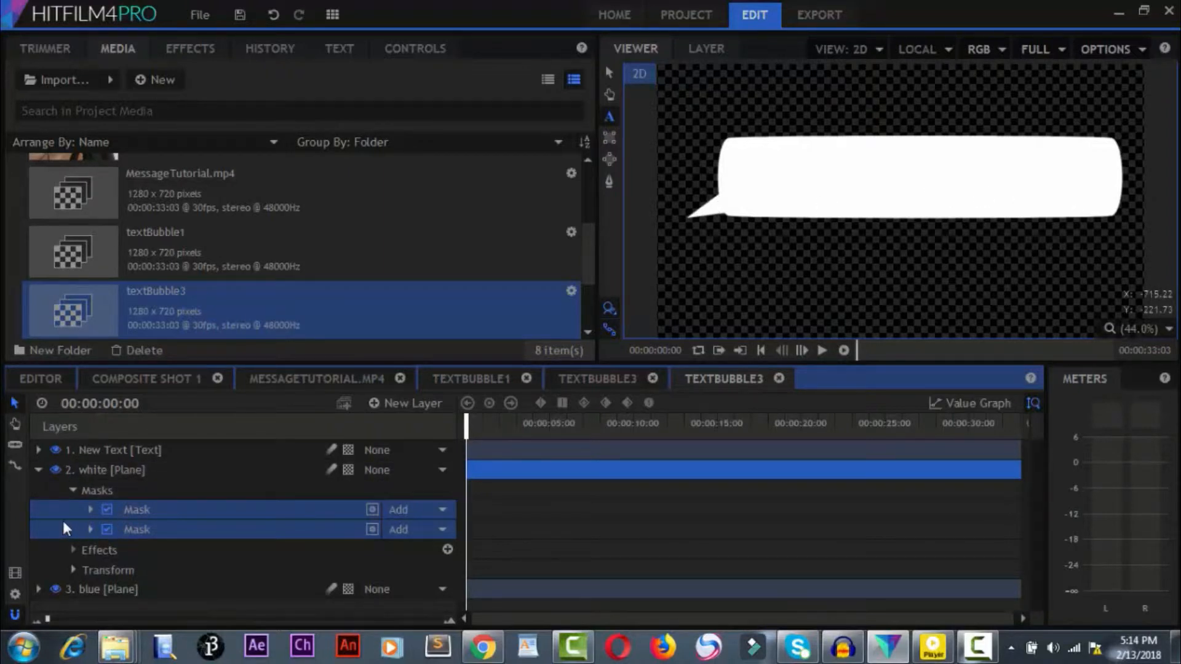
Step: Reveal the transform properties of the white plane's second mask, which forms the bubble's tail
click(143, 530)
click(130, 511)
click(136, 526)
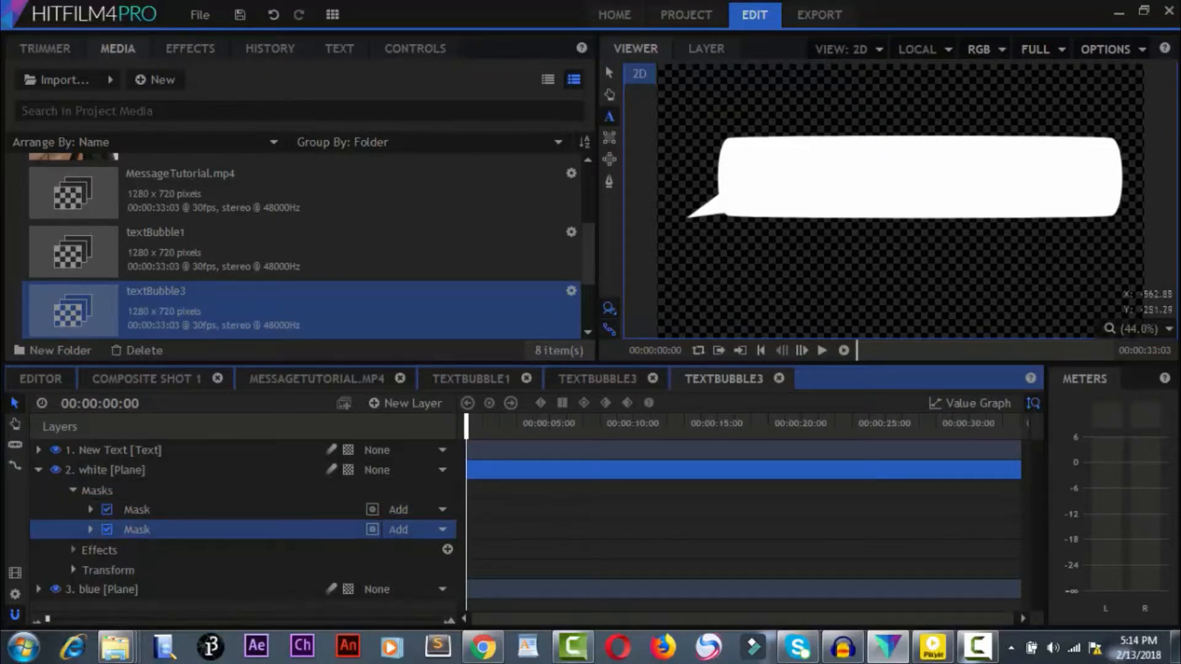
click(90, 530)
scroll(141, 544, down, 1)
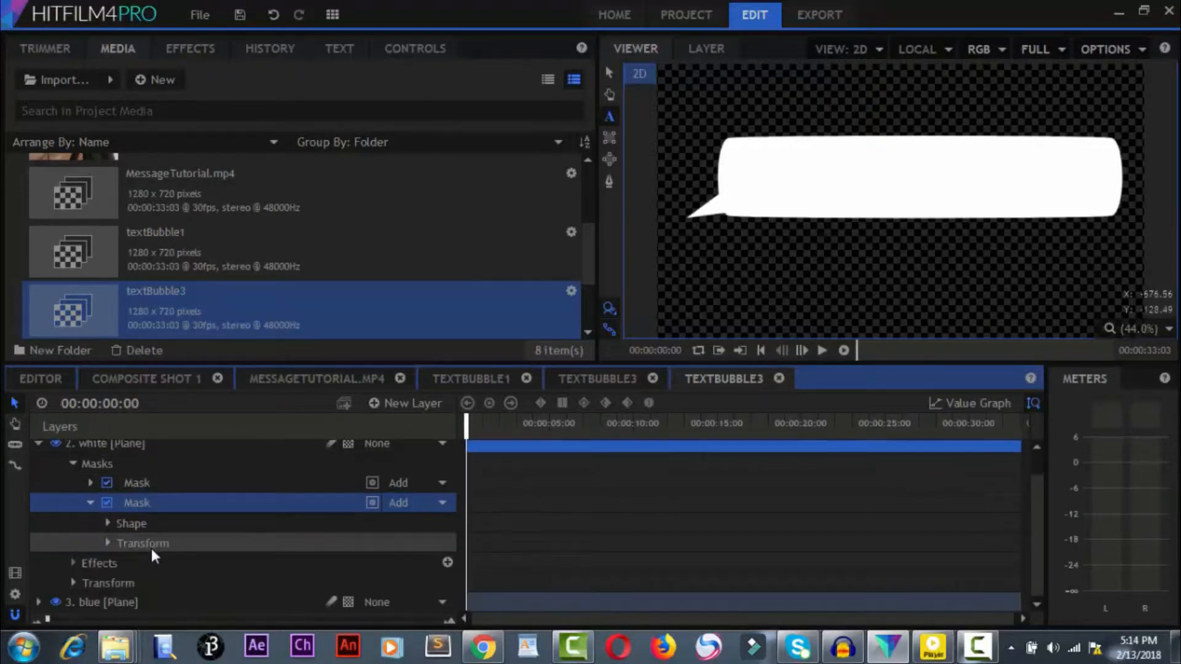
click(108, 543)
scroll(167, 551, down, 3)
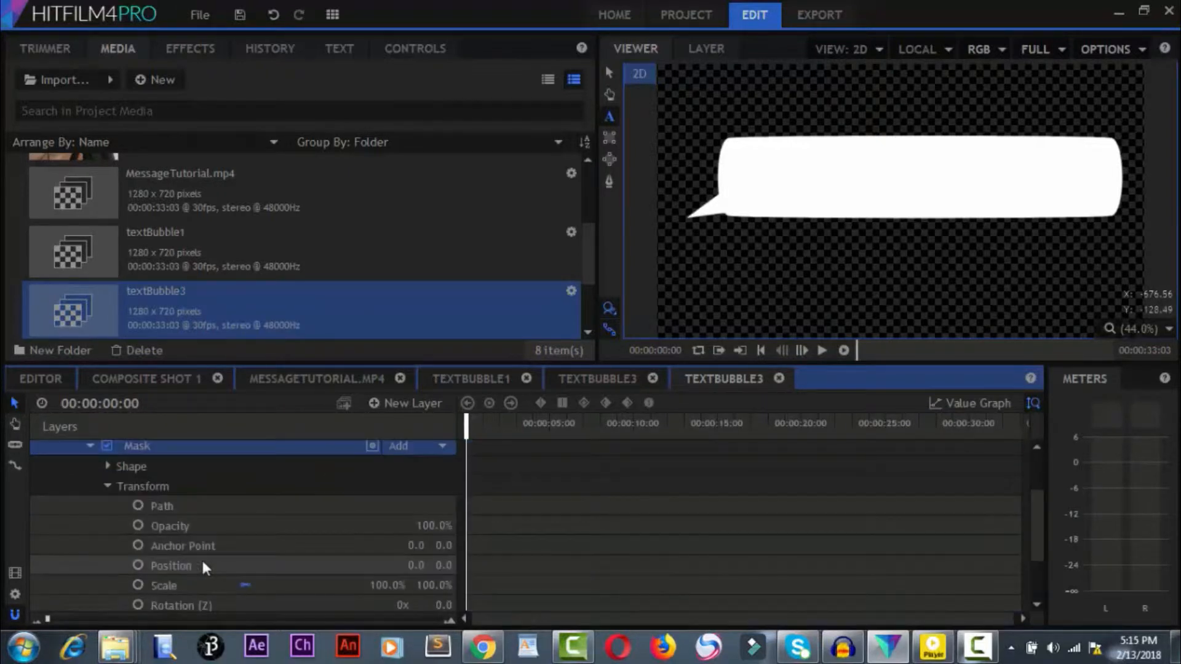
Step: Try flipping the tail mask with its scale unlinked and the horizontal scale at -100%, and undo the change
click(242, 586)
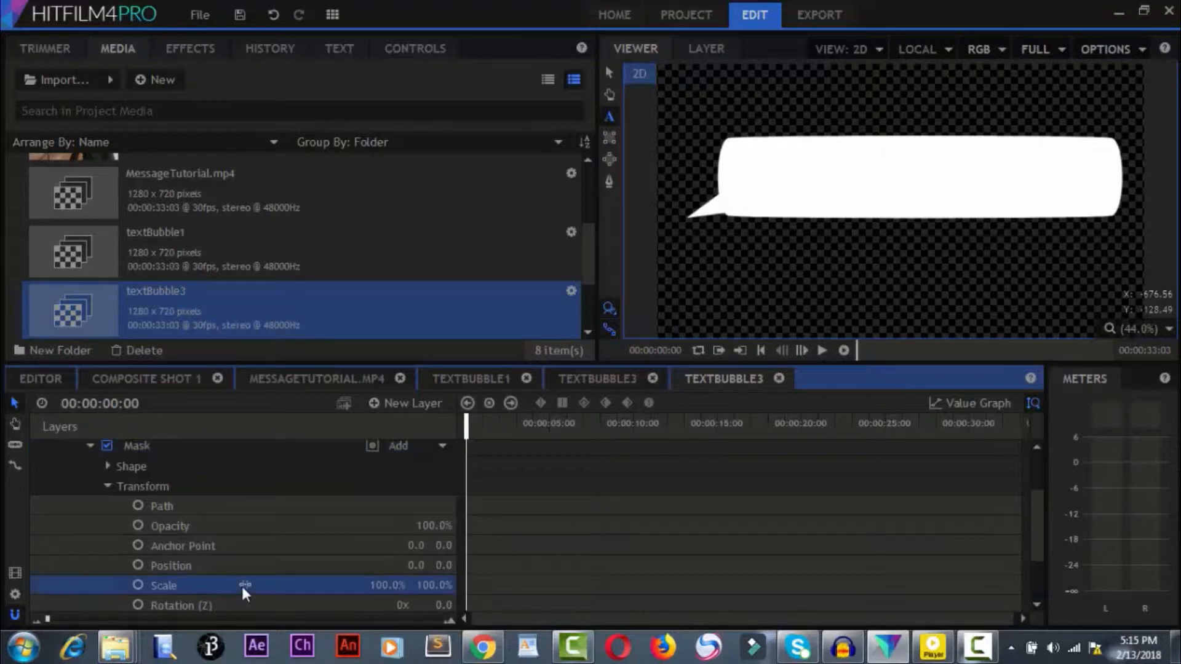
click(377, 586)
key(Right)
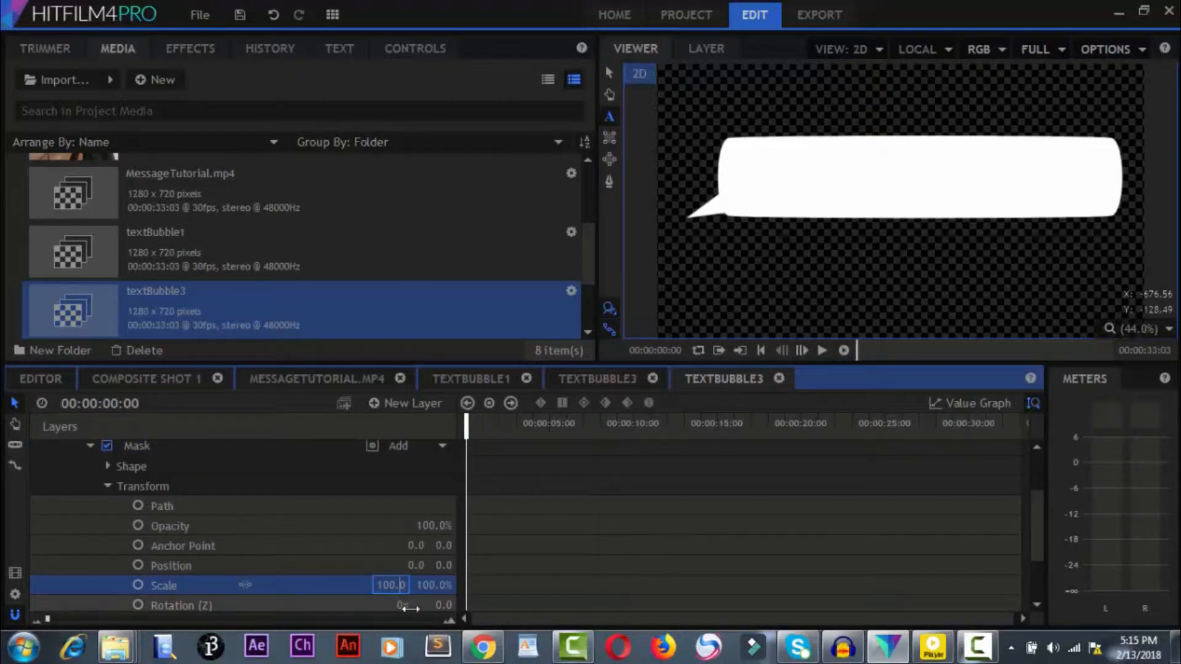
text(1)
key(BackSpace)
text(-)
key(Return)
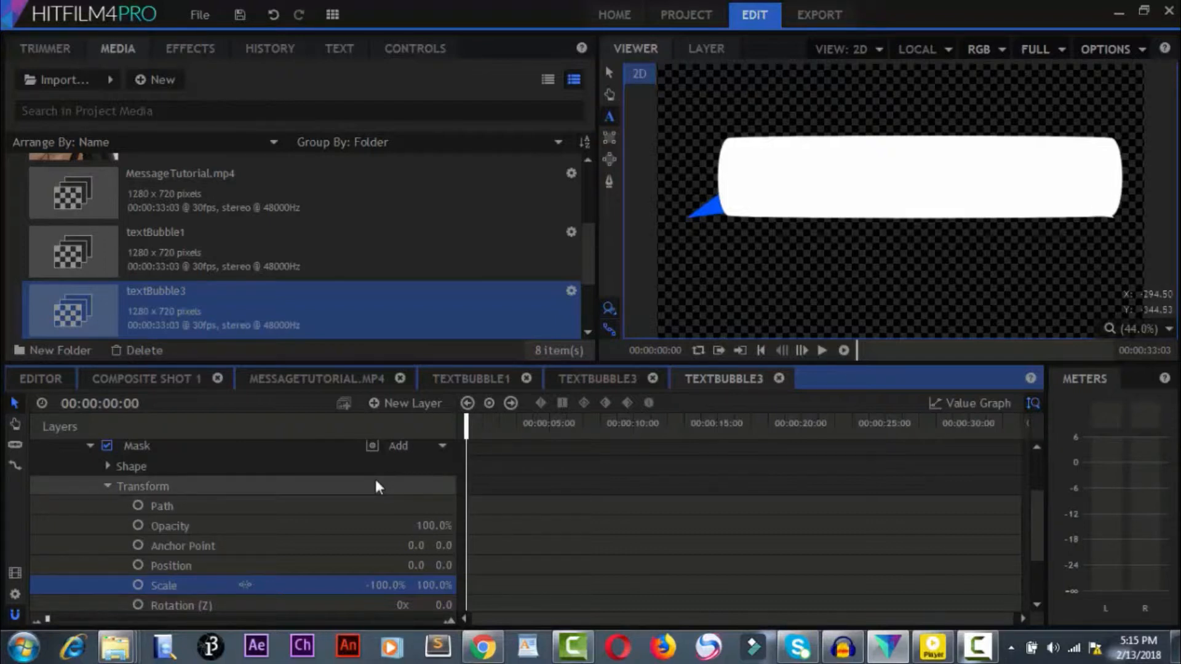
key(ctrl+z)
key(ctrl+z)
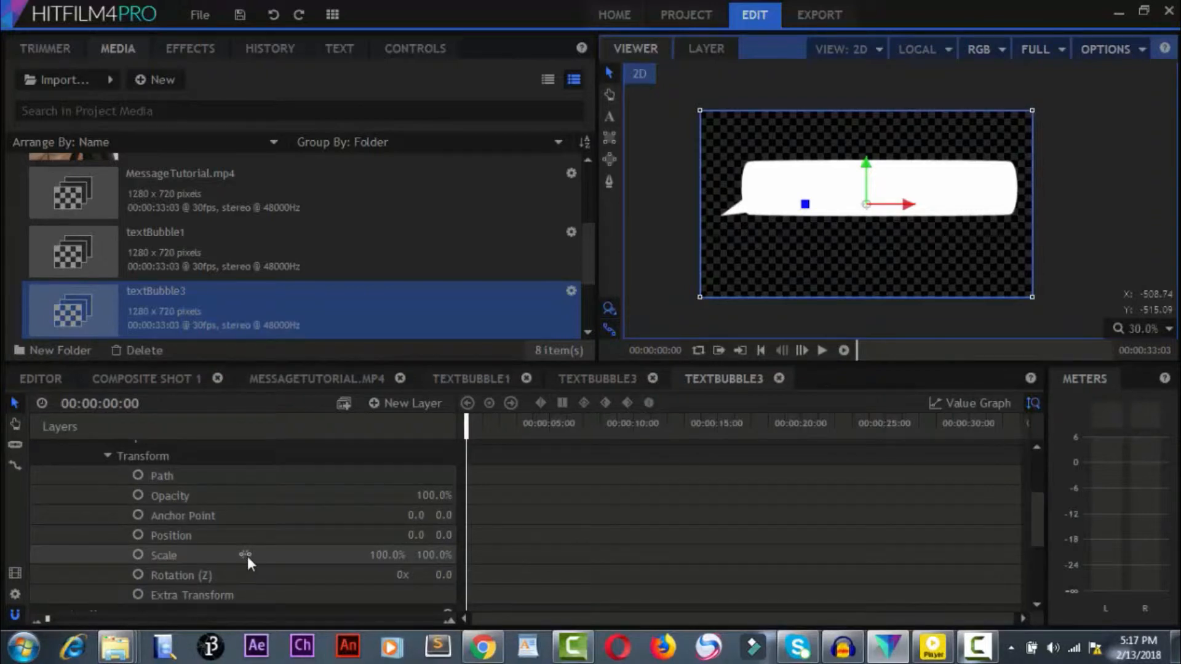
Step: Set the tail mask's horizontal scale to -100% and move the tail out past the white bubble's lower-right corner
click(388, 554)
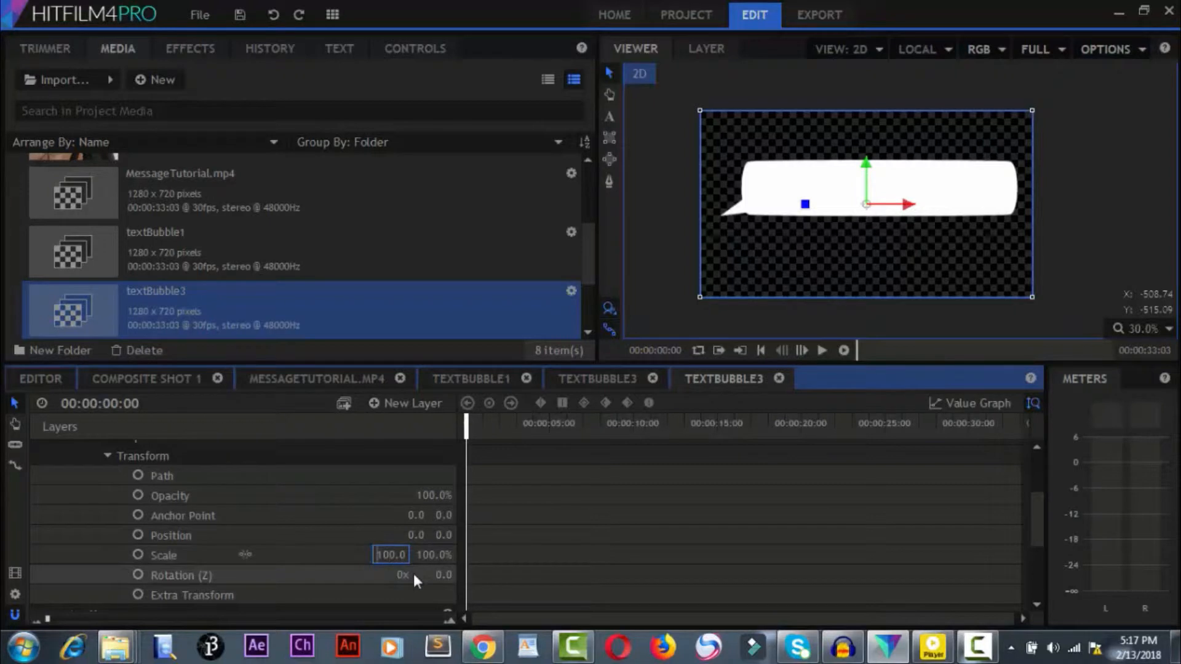
key(Return)
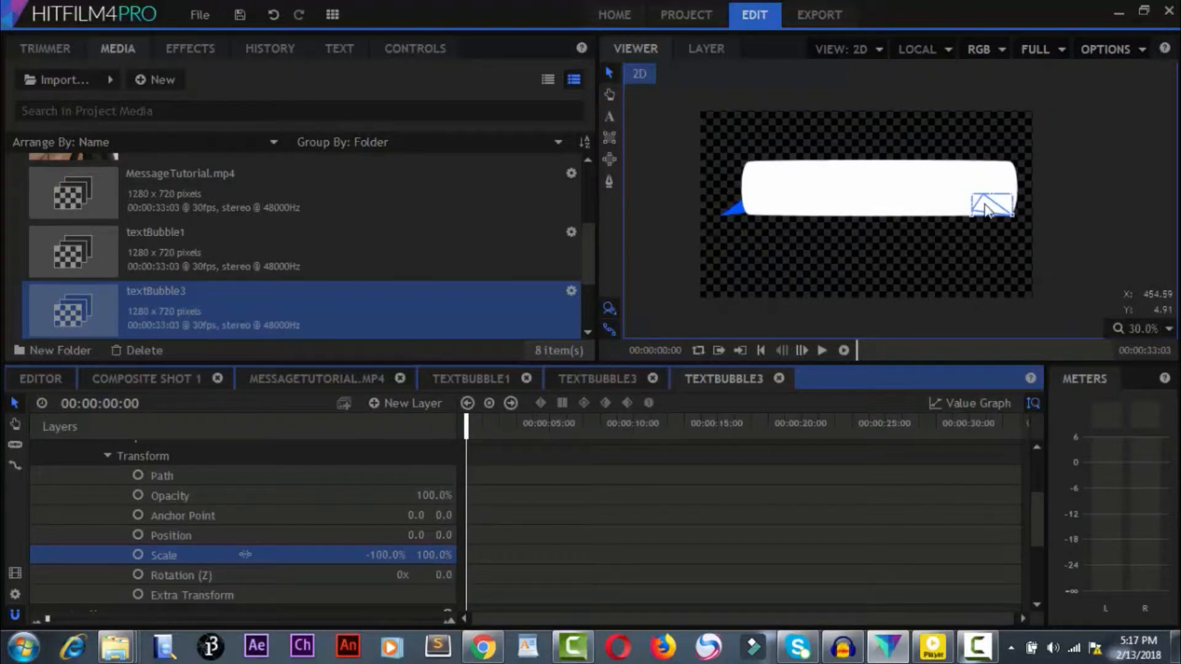
mouse_move(987, 210)
mouse_down()
mouse_move(1018, 214)
mouse_move(1001, 213)
mouse_up()
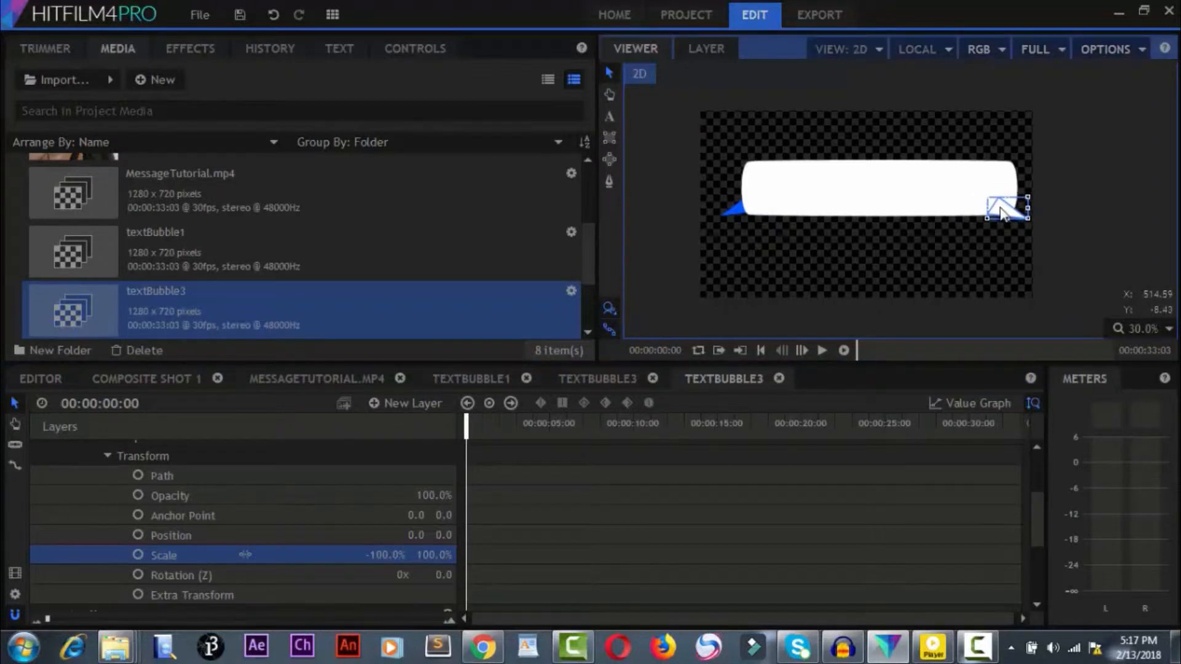
click(986, 232)
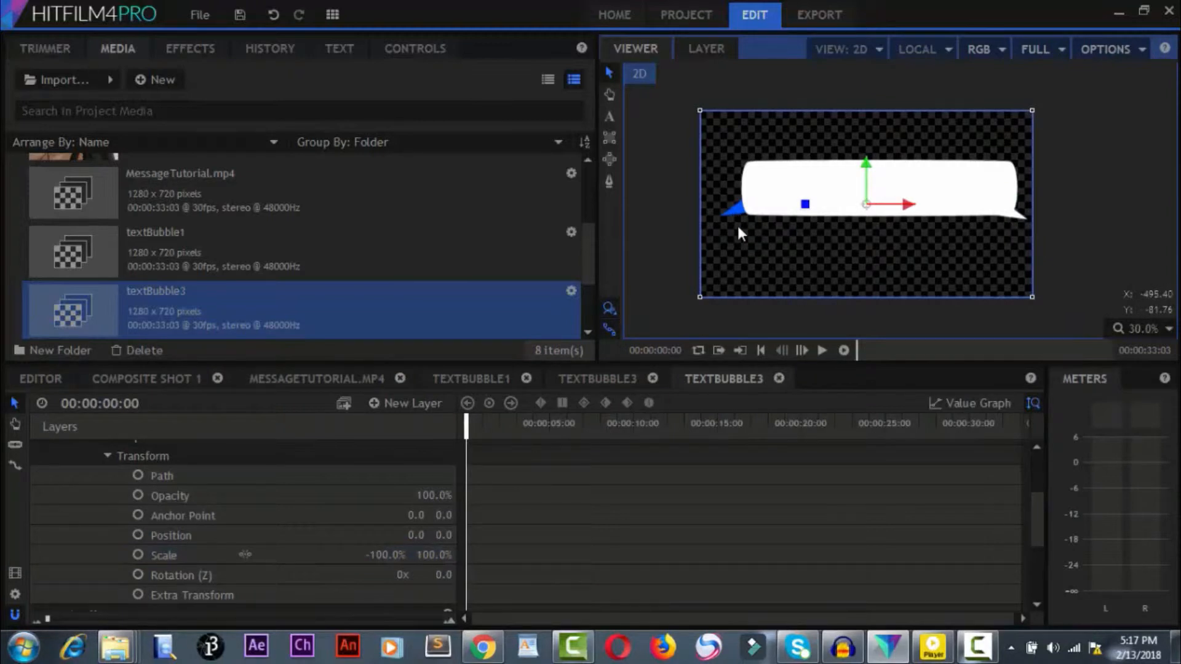
Step: Delete the blue plane layer from the reply bubble's composite shot
scroll(51, 491, up, 3)
click(39, 470)
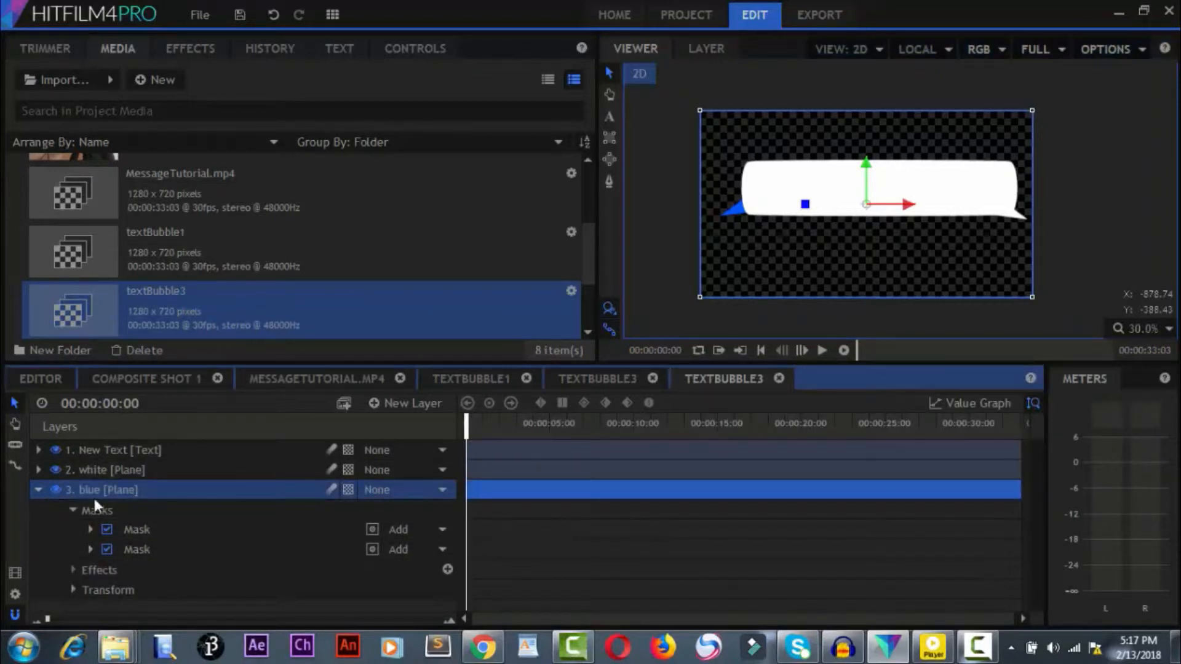
click(38, 490)
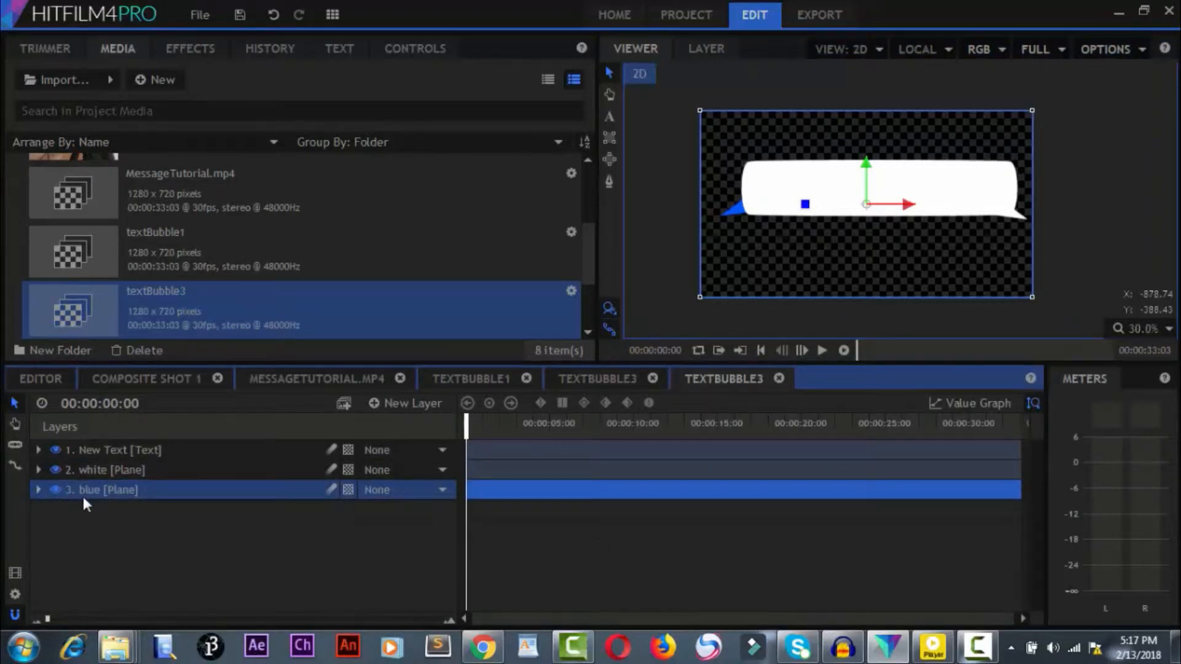
key(Delete)
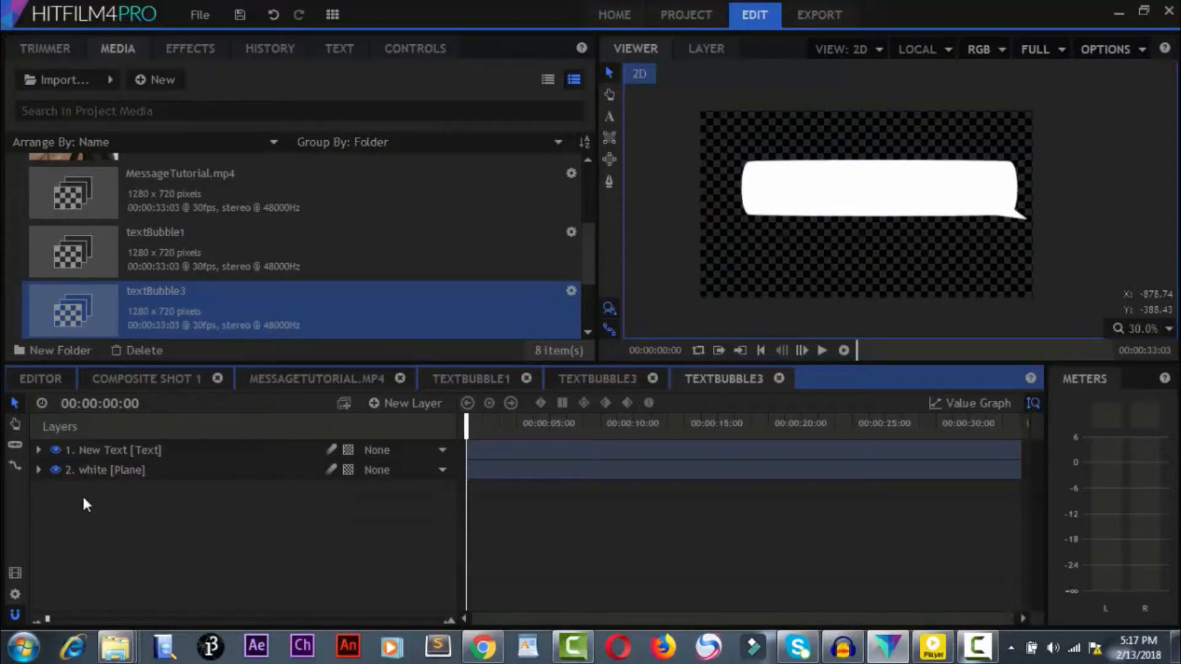
Step: Draw a new text box across the white bubble's interior and set its text color to black, #000000
mouse_move(814, 637)
click(609, 117)
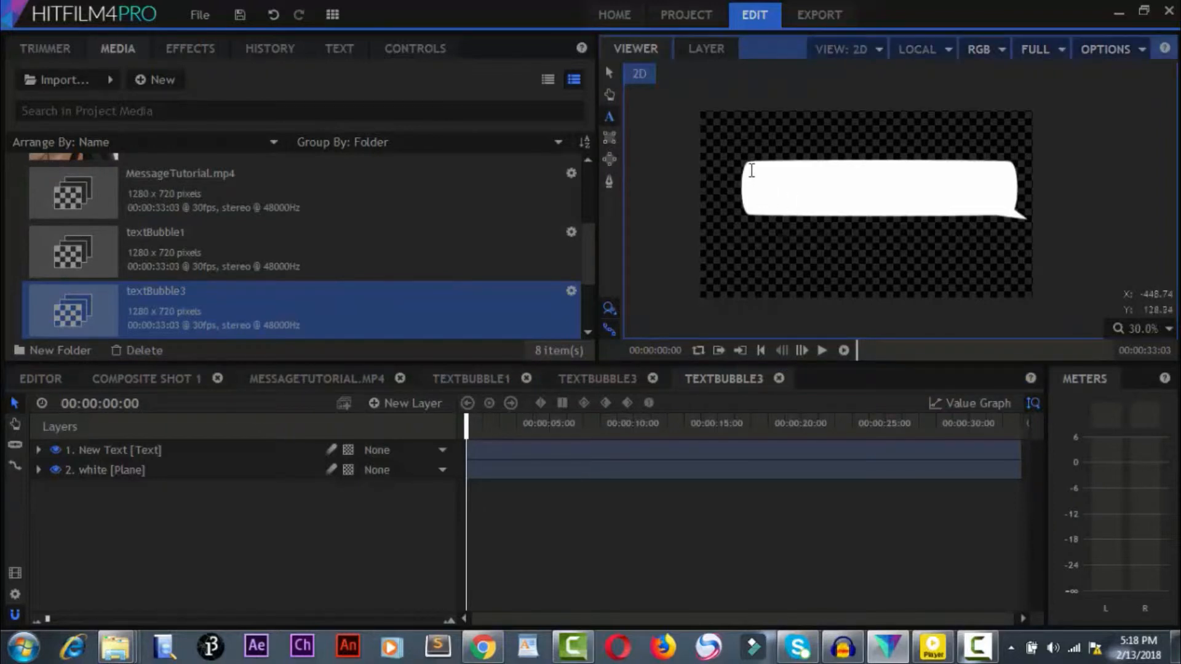
drag(750, 167, 1001, 209)
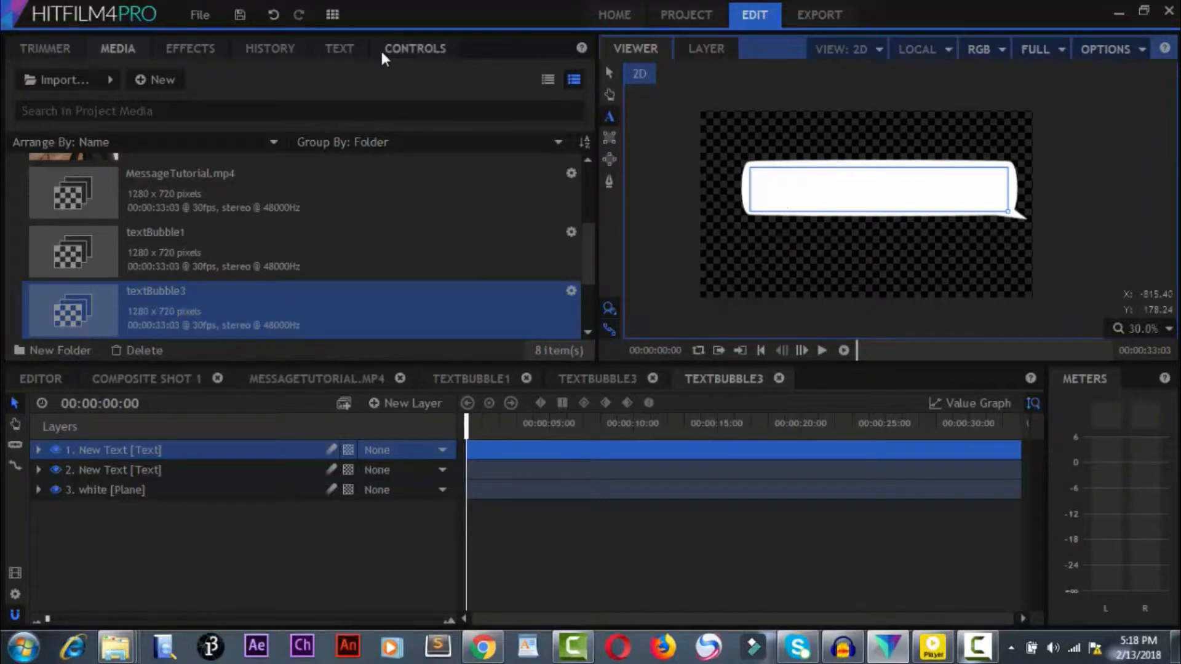
click(338, 48)
click(282, 202)
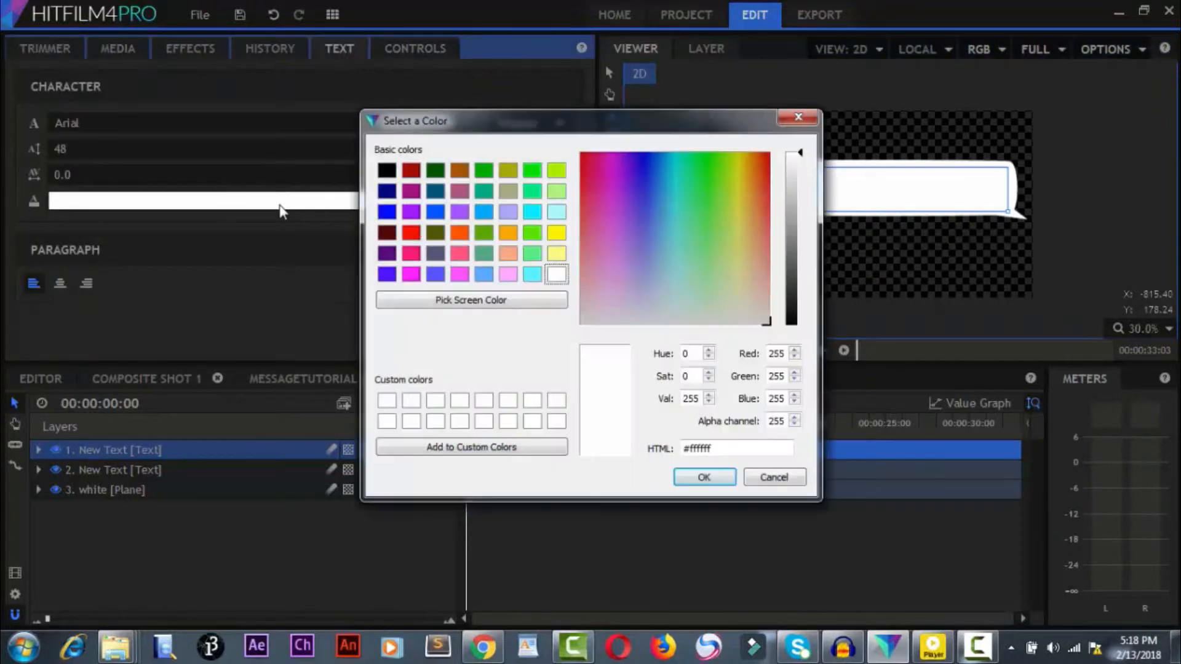
click(388, 171)
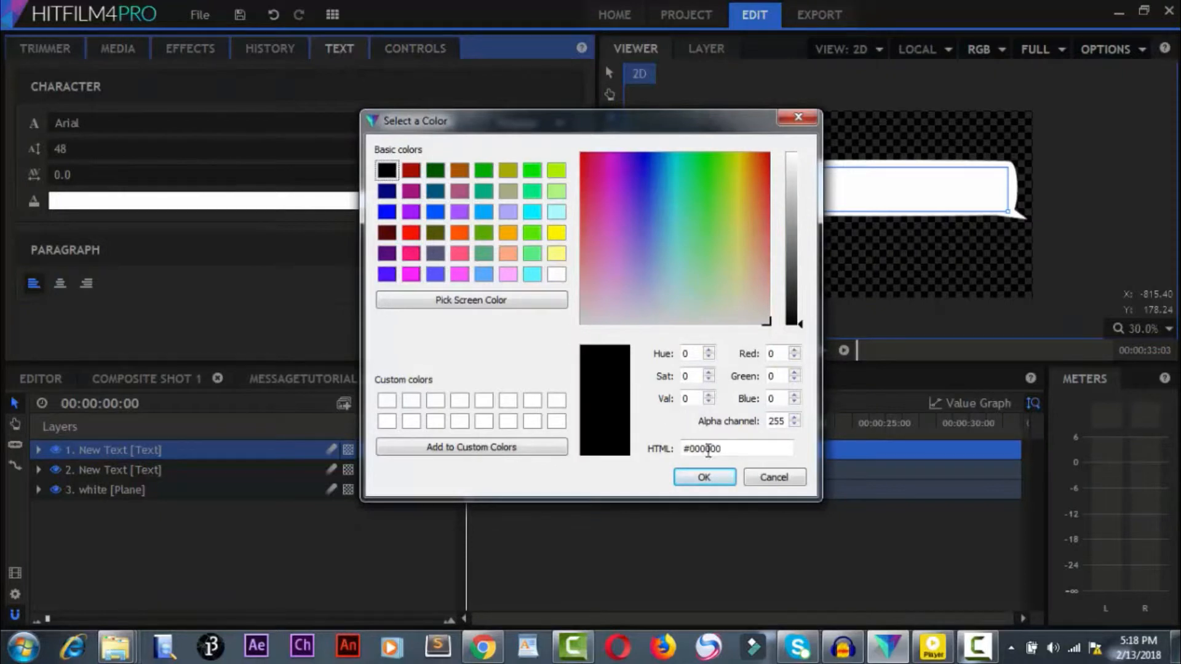
click(719, 480)
Step: Enter "I am making a video tutorial..." in the text box, with the sender's name and "13th Jan, 05:19pm" on a line below
click(756, 188)
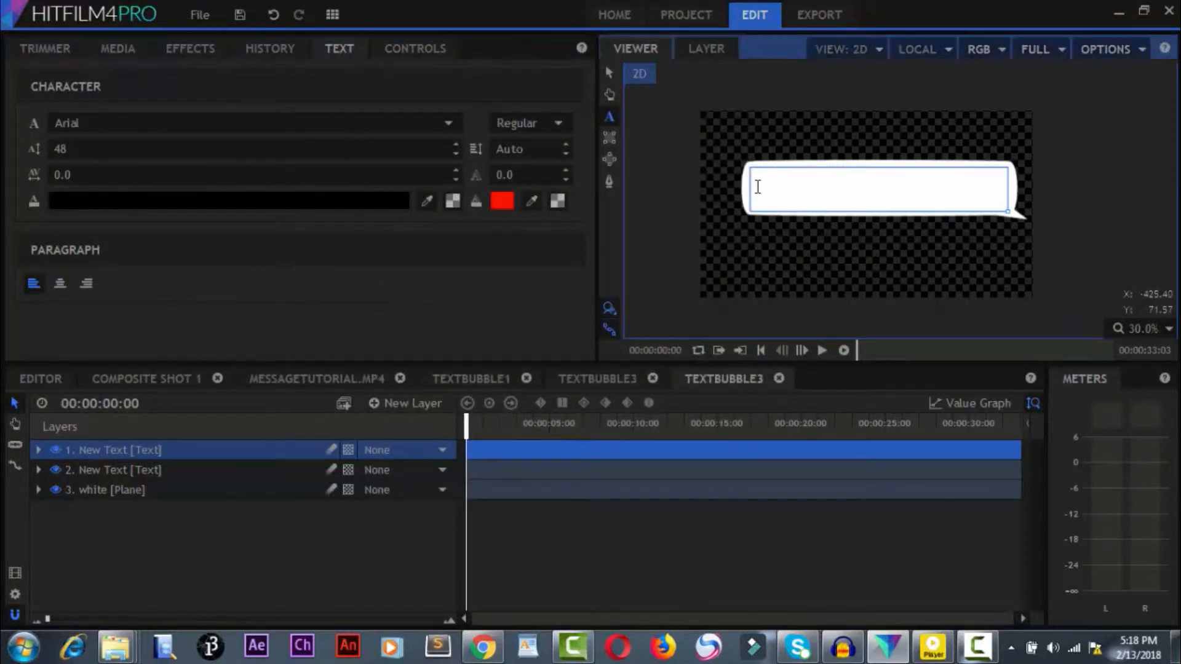
text(I am making a video tutorial...)
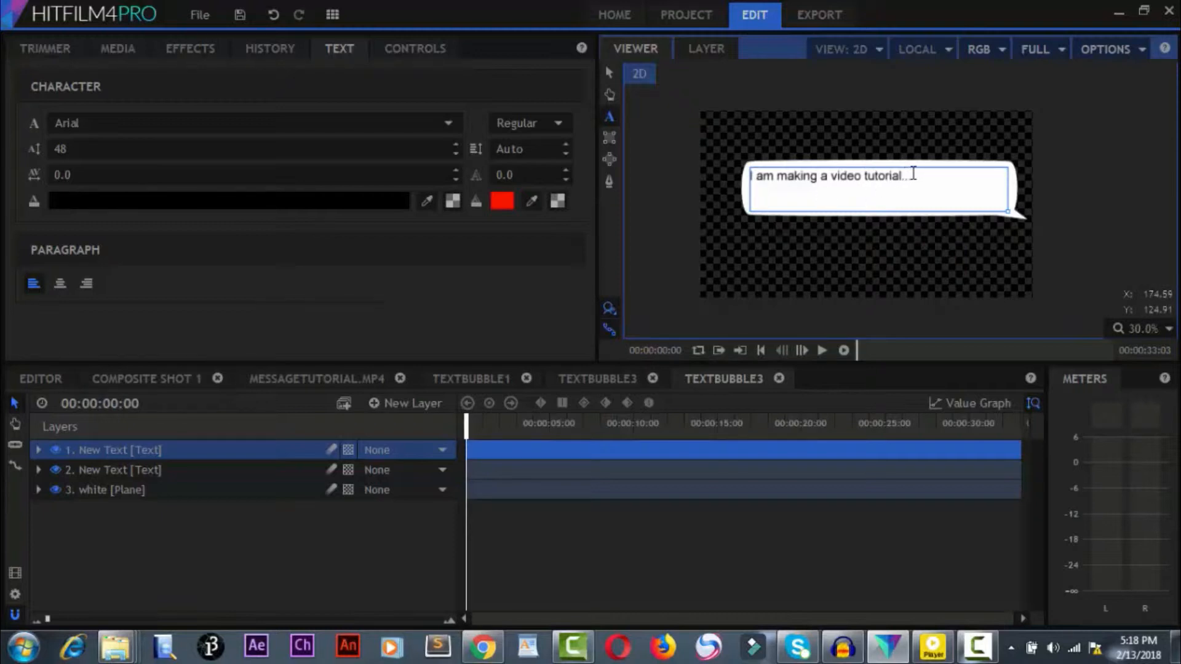
drag(916, 174, 749, 175)
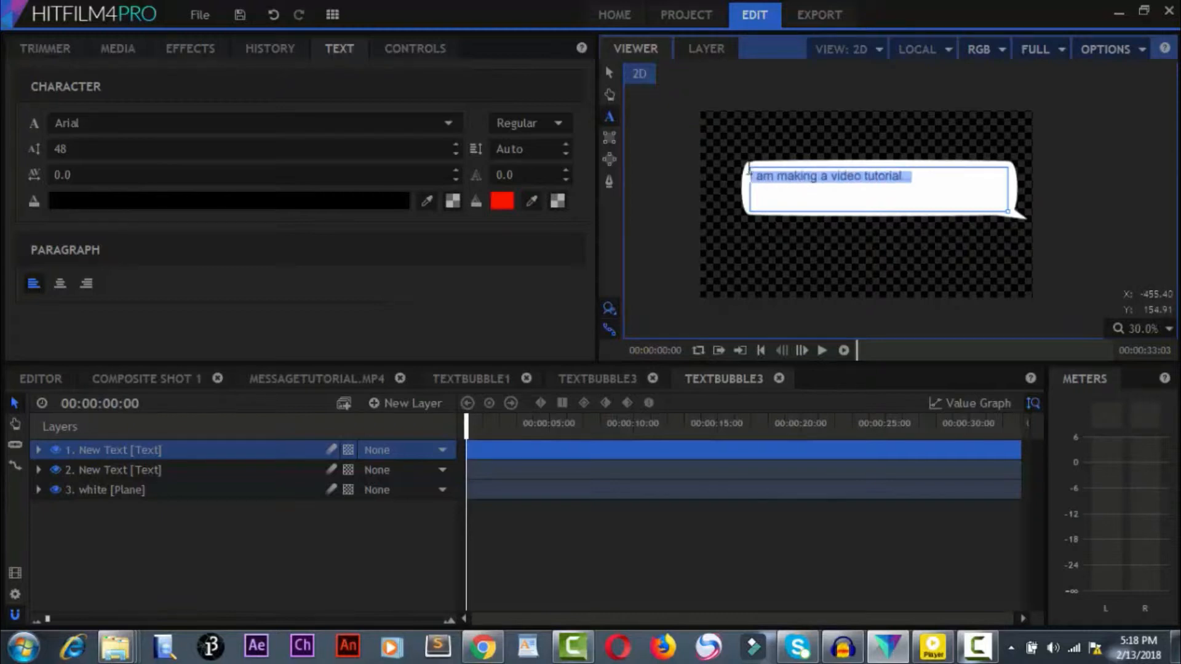
click(931, 185)
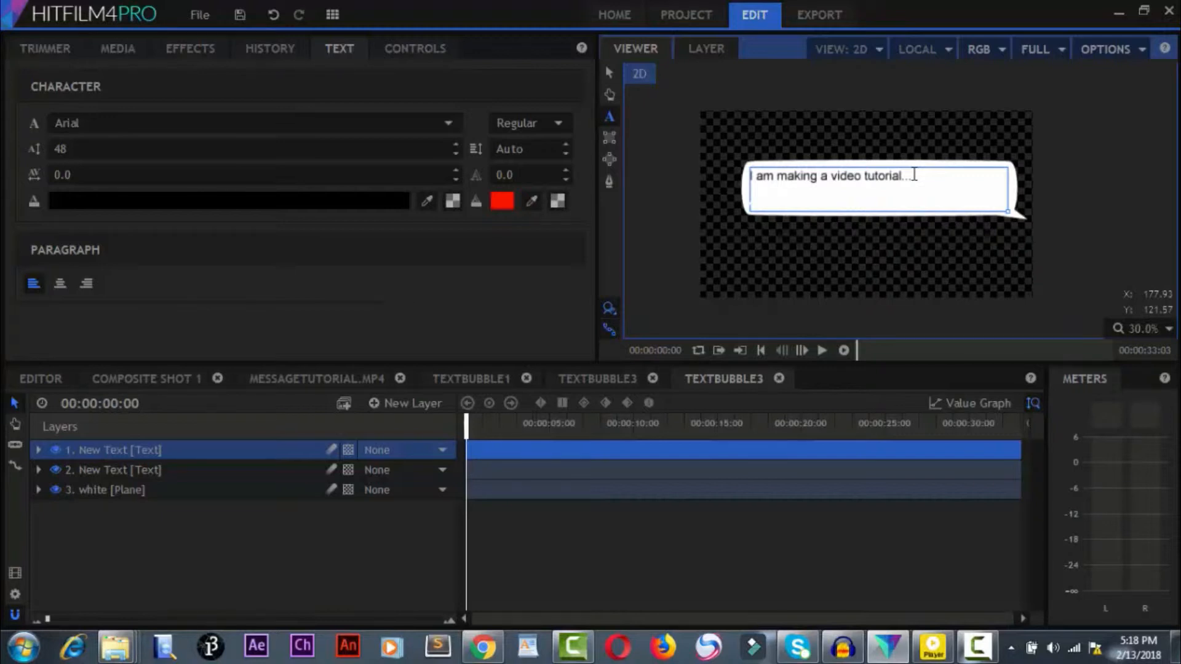
text(Smith:)
text(13th Jan)
text(, 05)
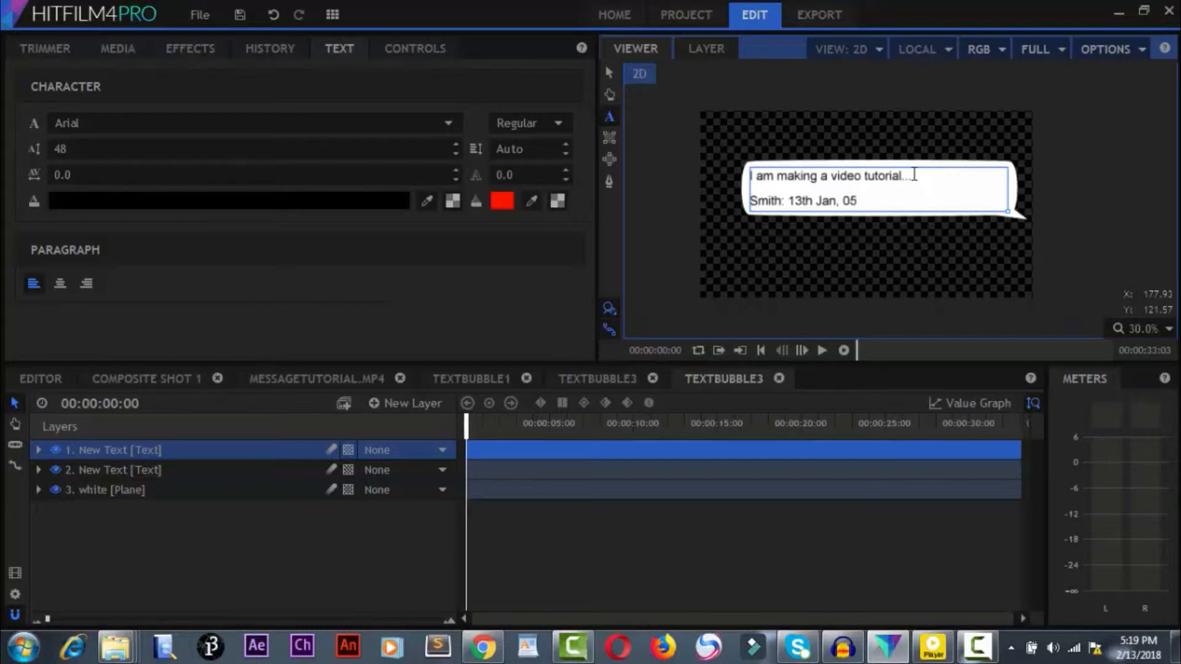
text(:19pm)
Step: Set the sender and date line to font size 28, right-align it, and finish editing the text
drag(895, 201, 756, 191)
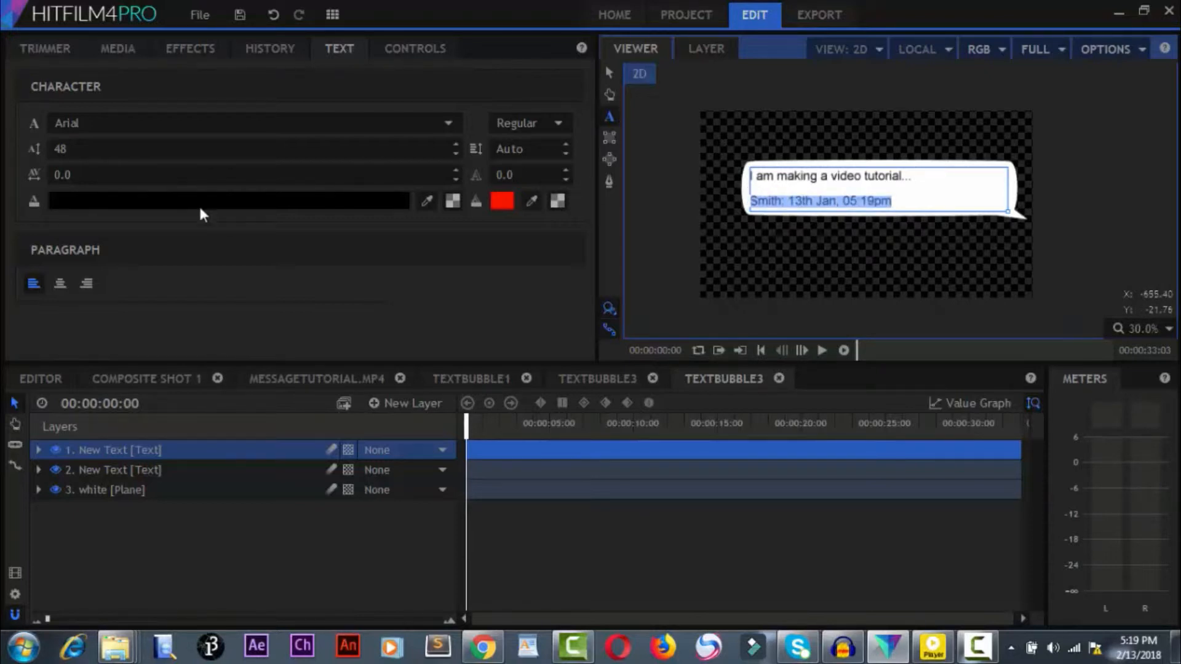
click(156, 150)
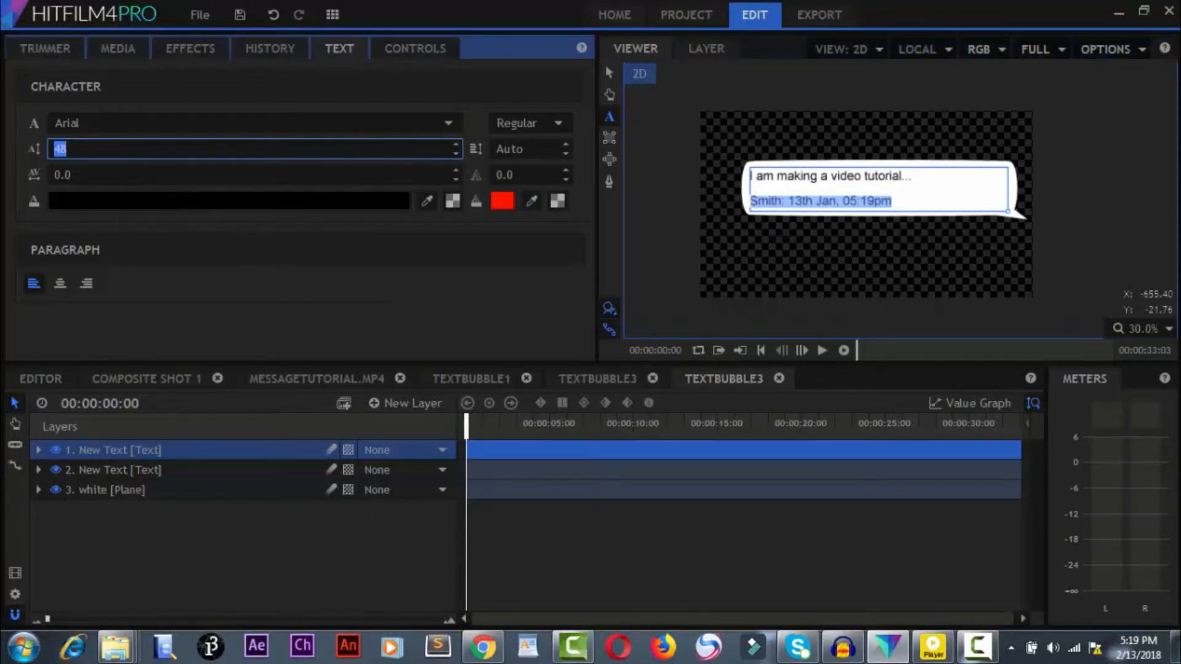
text(28)
key(Return)
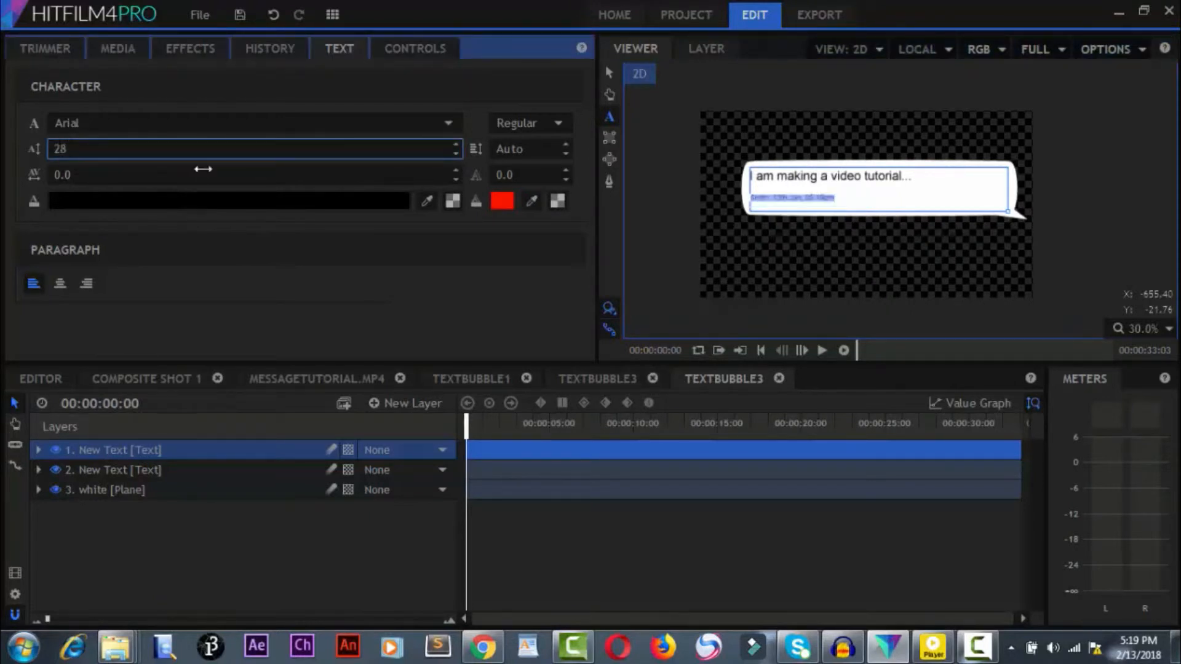
click(92, 285)
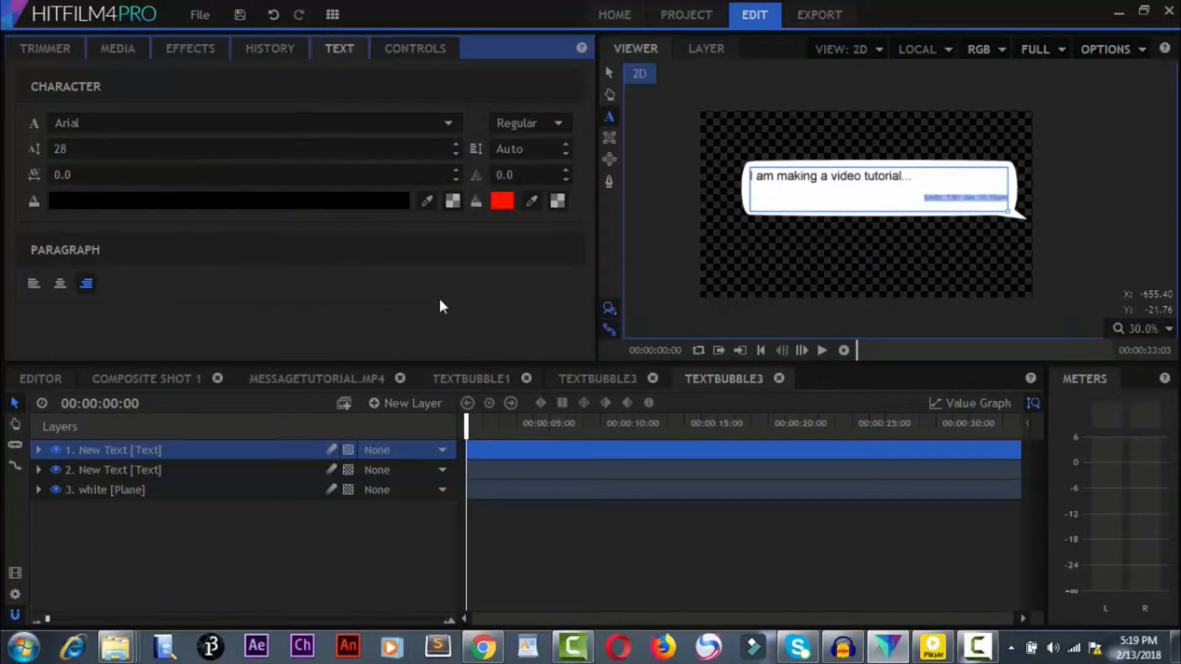
scroll(892, 234, up, 1)
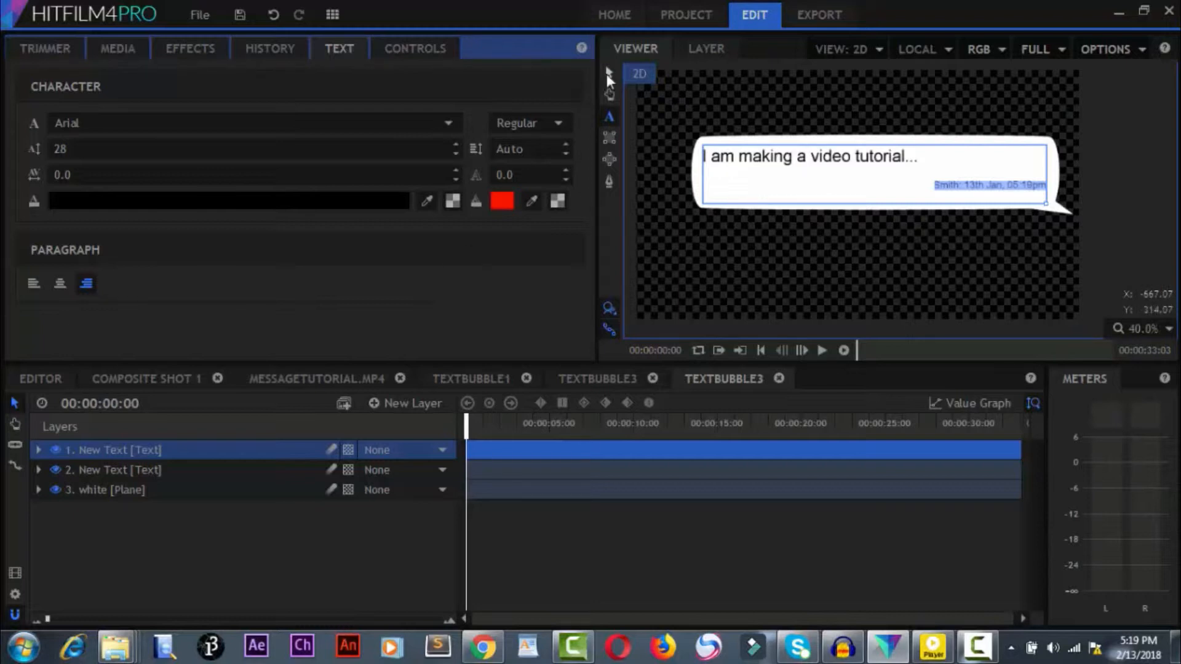
click(606, 74)
click(681, 250)
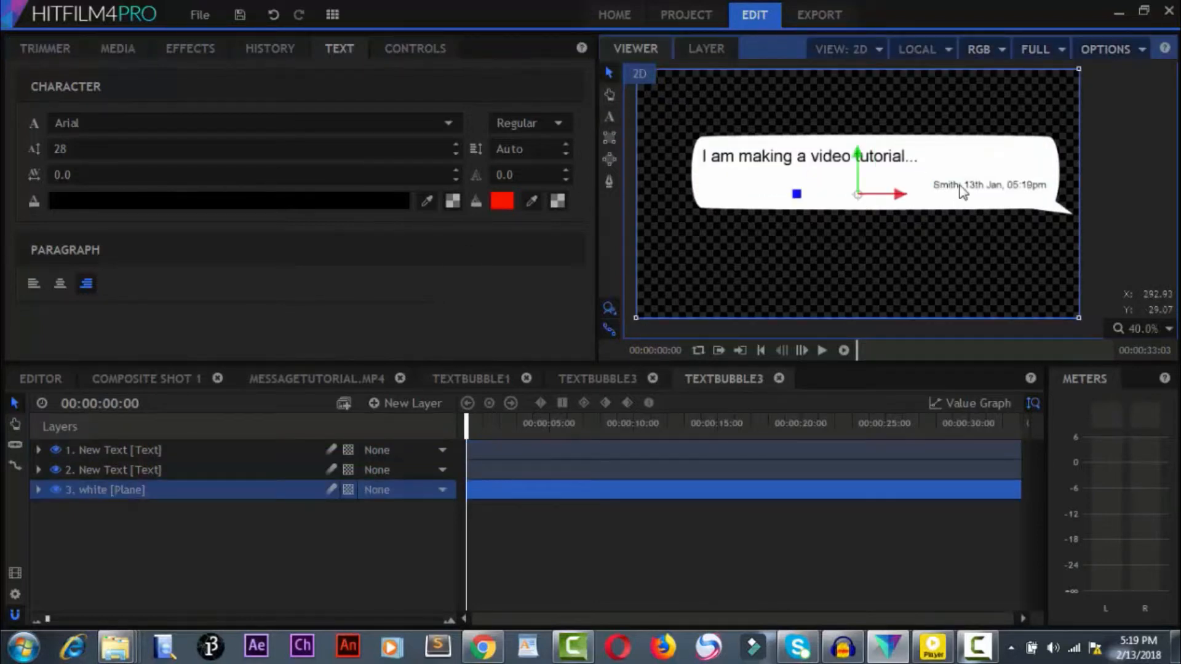
scroll(892, 200, up, 2)
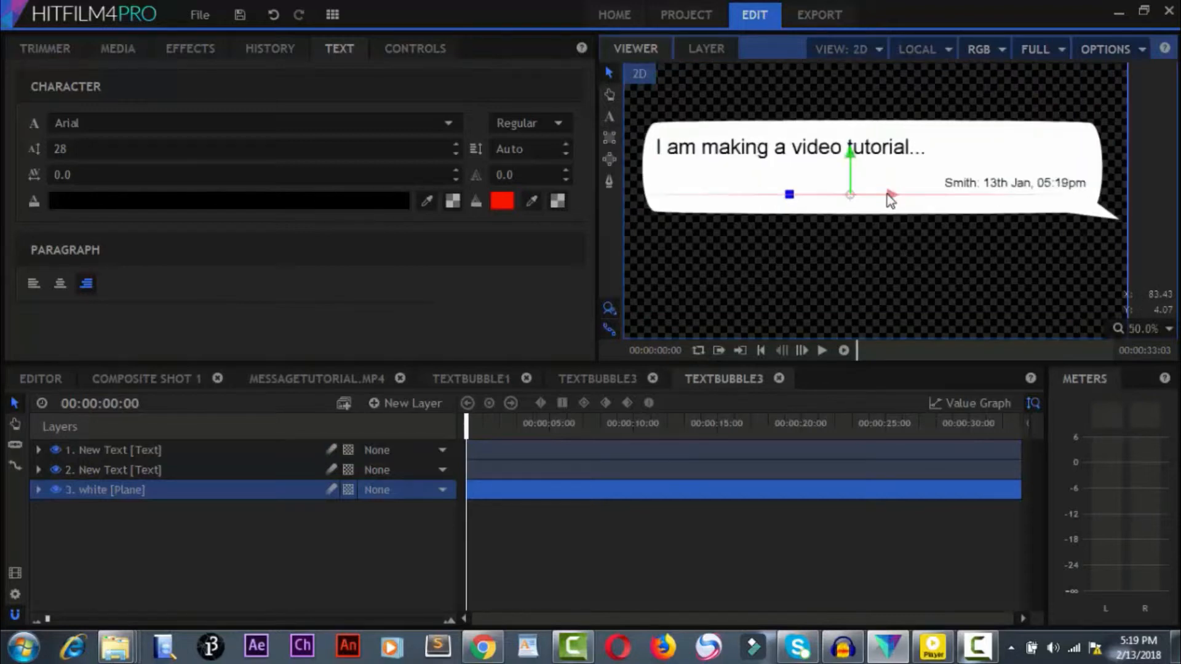
scroll(904, 246, down, 1)
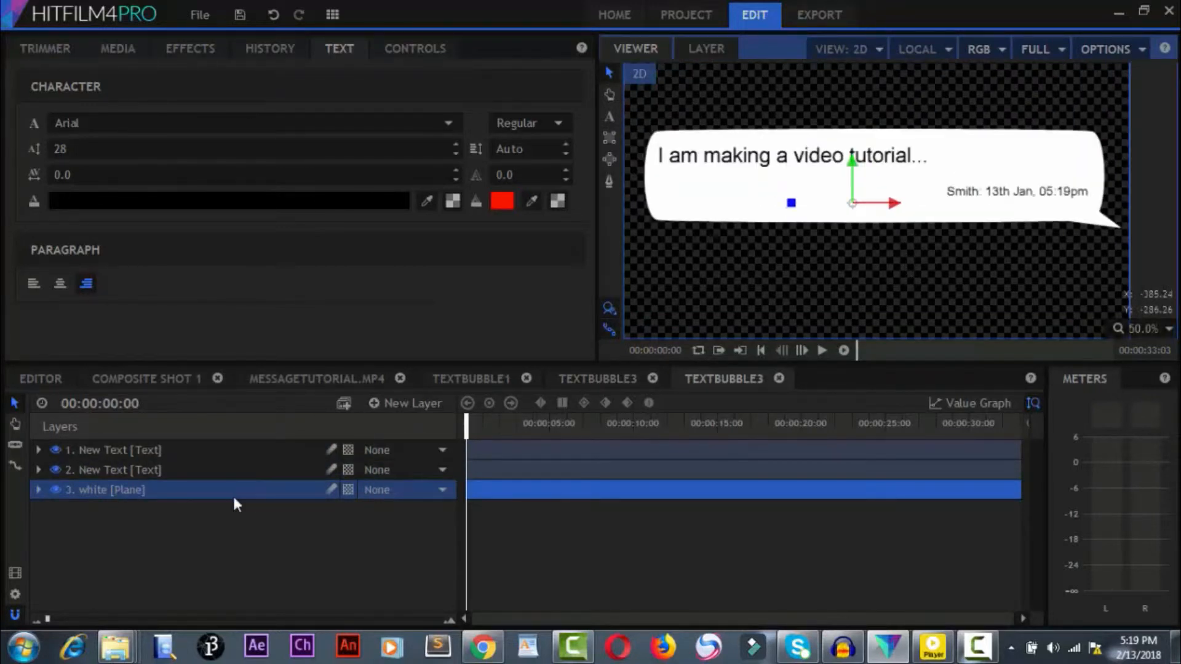
Step: Duplicate the textBubble3 composite shot in the project media and name the copy textBubble3
click(105, 52)
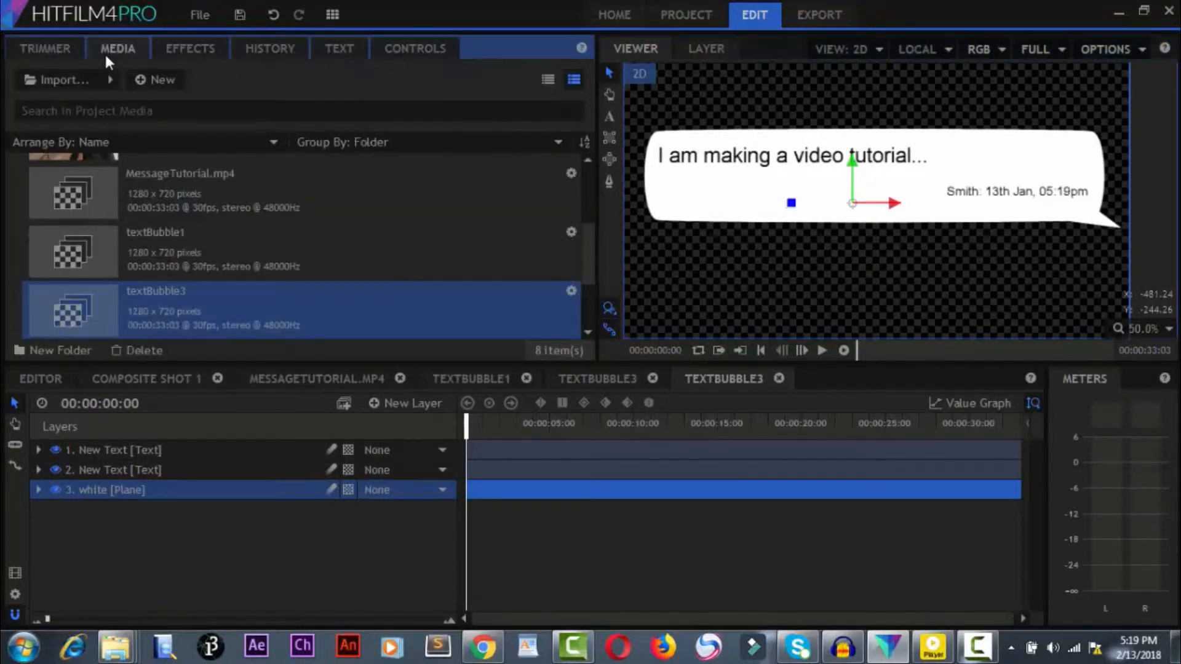
right_click(149, 308)
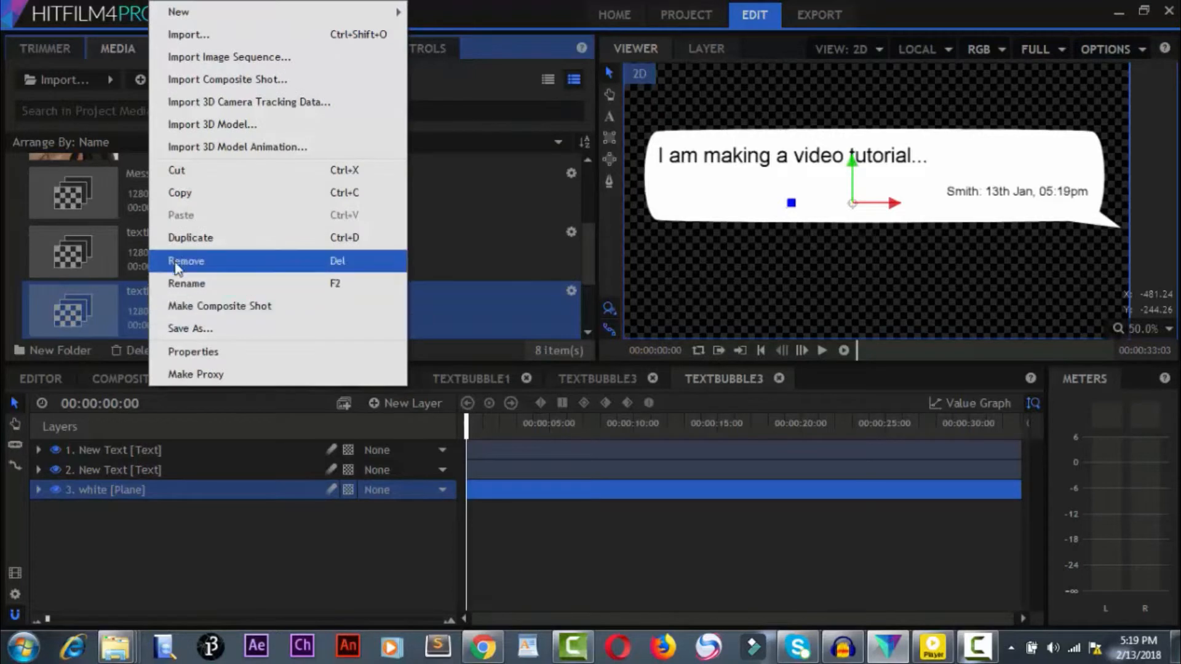
click(185, 235)
right_click(179, 298)
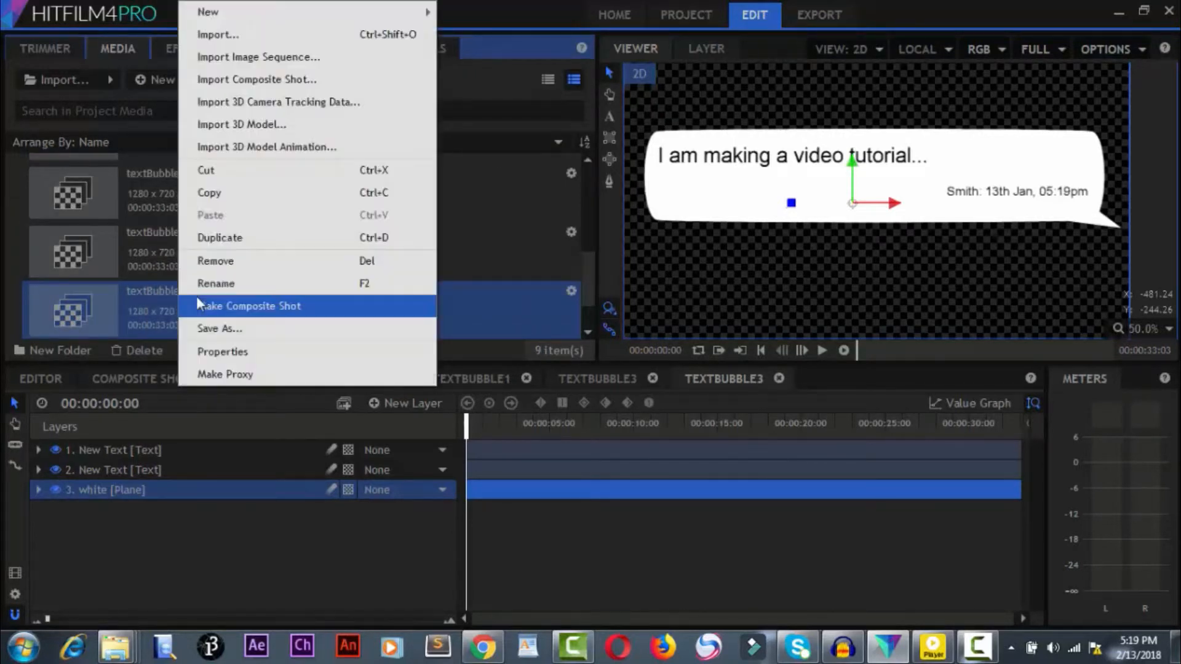
click(210, 283)
click(224, 290)
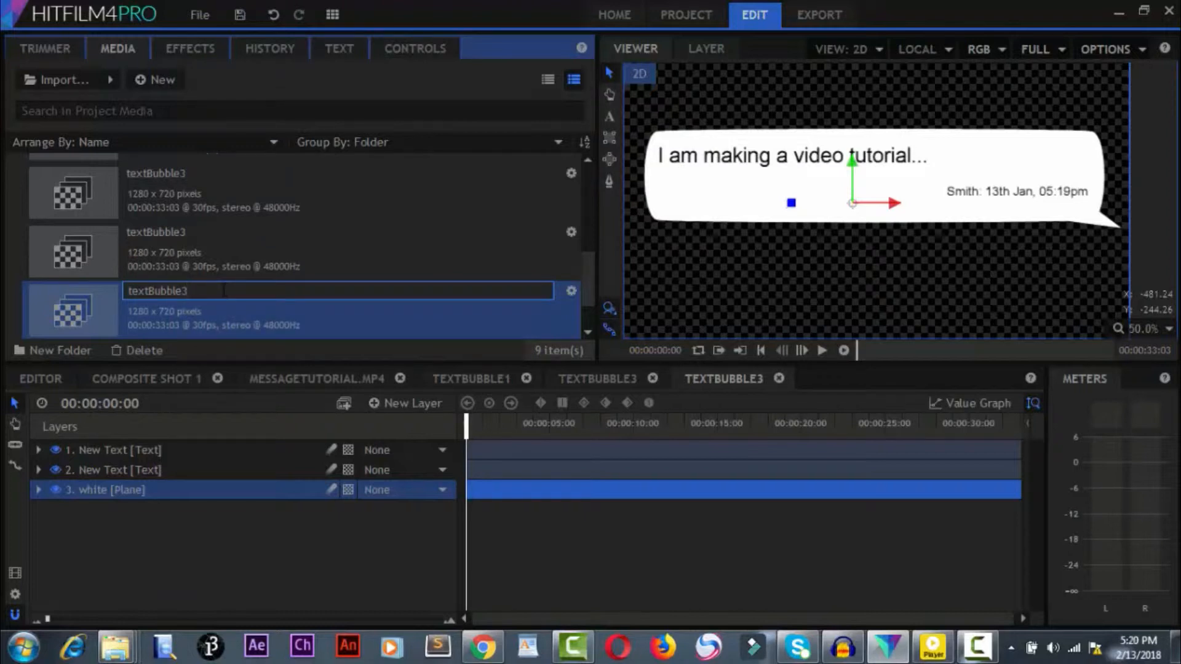
key(BackSpace)
text(3)
key(Return)
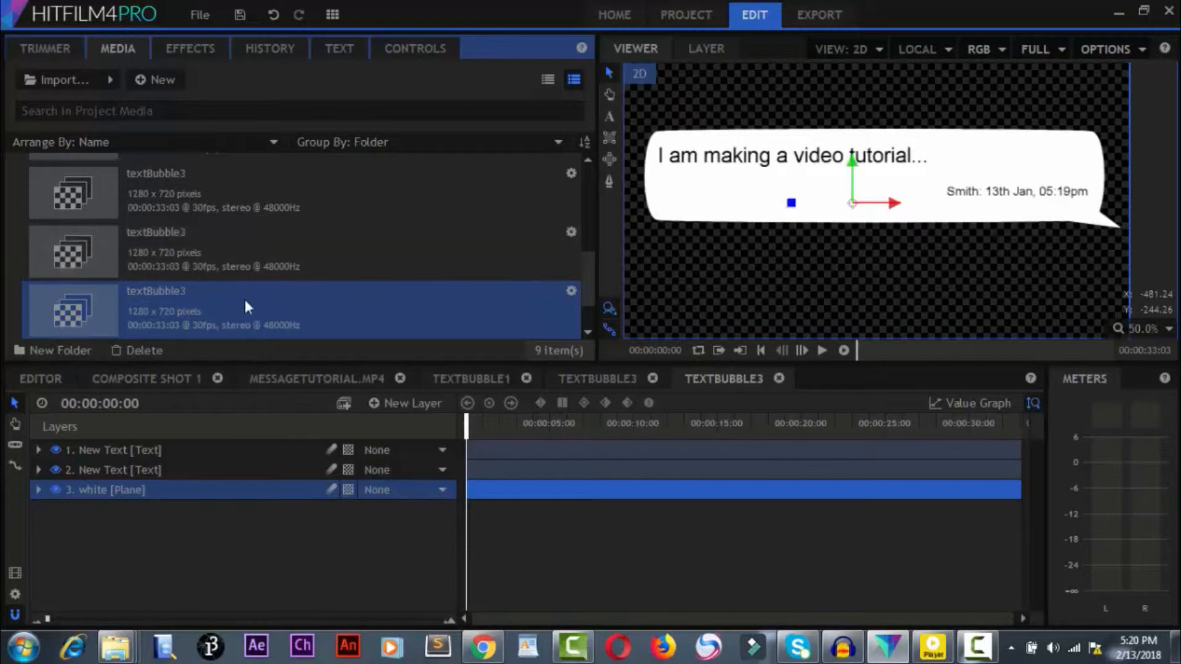
Step: Remove the two surplus textBubble3 composite shots from the project media, keeping the one with the white reply bubble
click(171, 262)
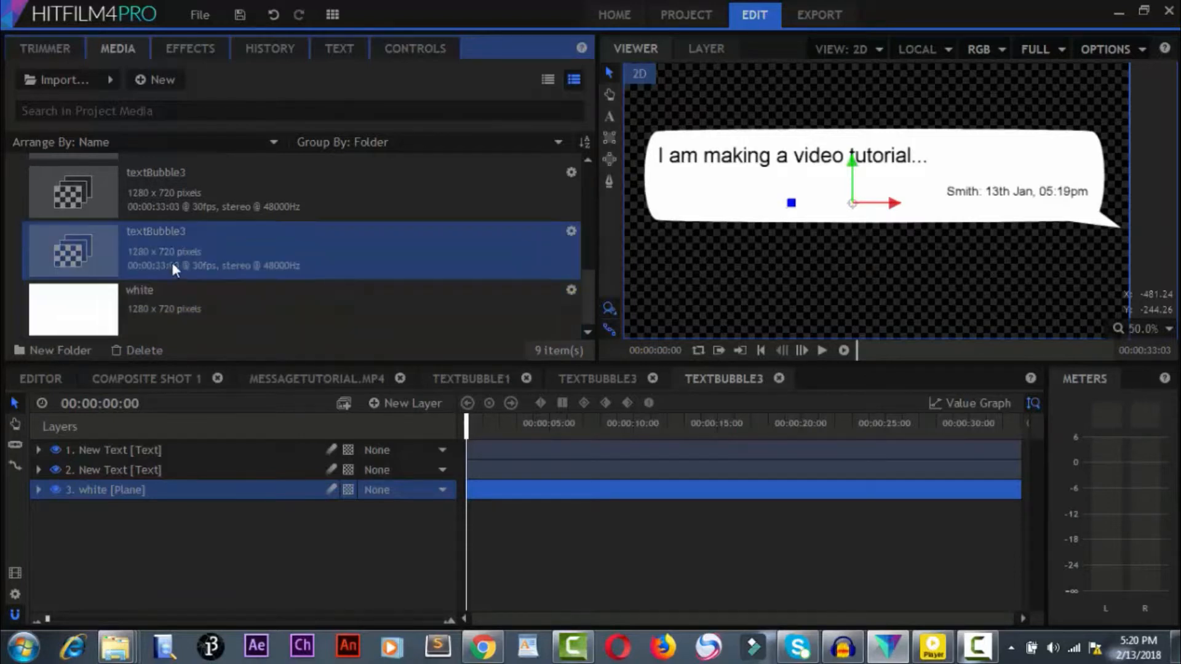
click(154, 207)
key(Delete)
right_click(174, 256)
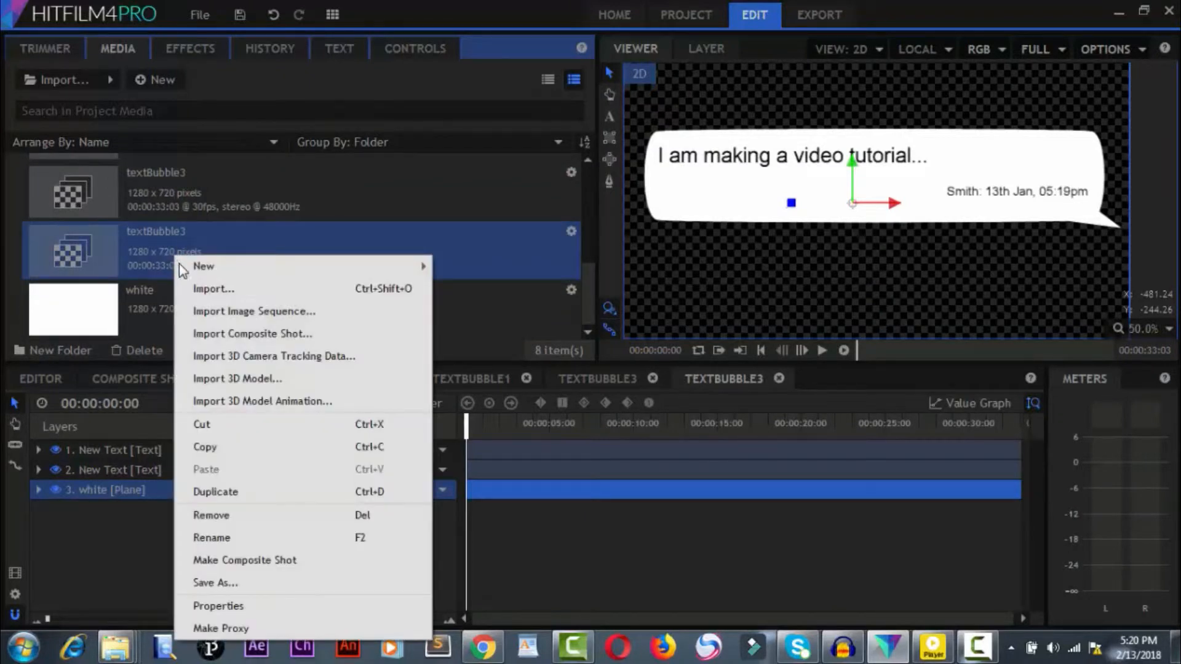
click(224, 515)
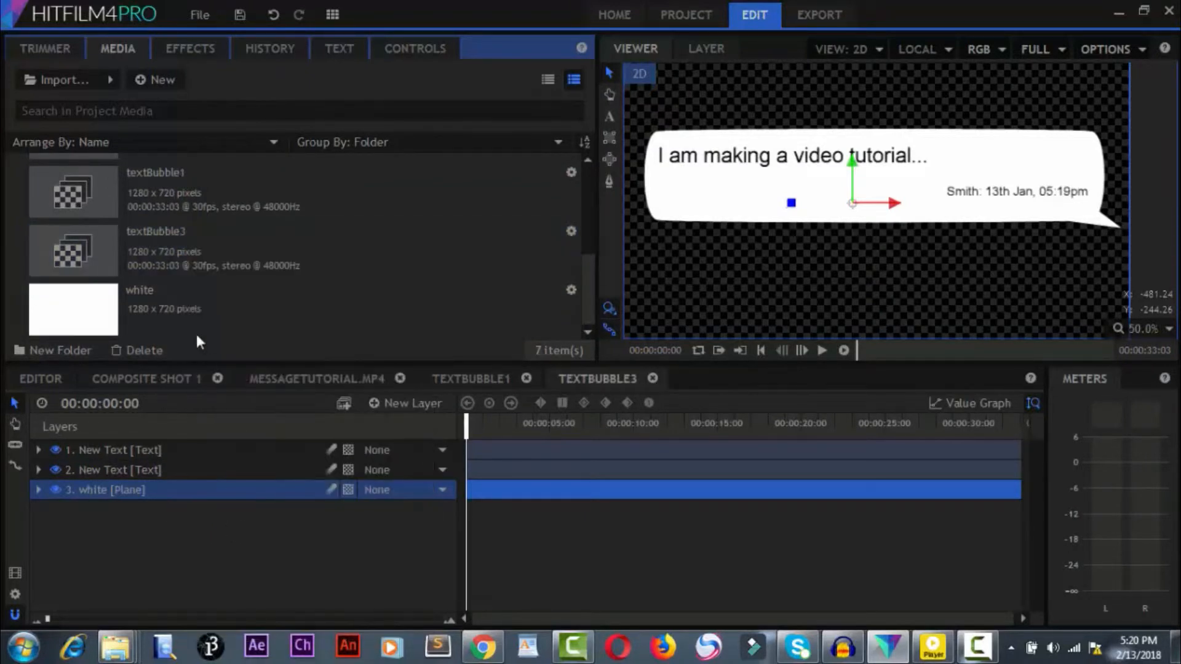
Step: Look through the project media list to check which video clips, planes and text bubble composite shots it holds
scroll(193, 271, up, 2)
scroll(216, 270, down, 3)
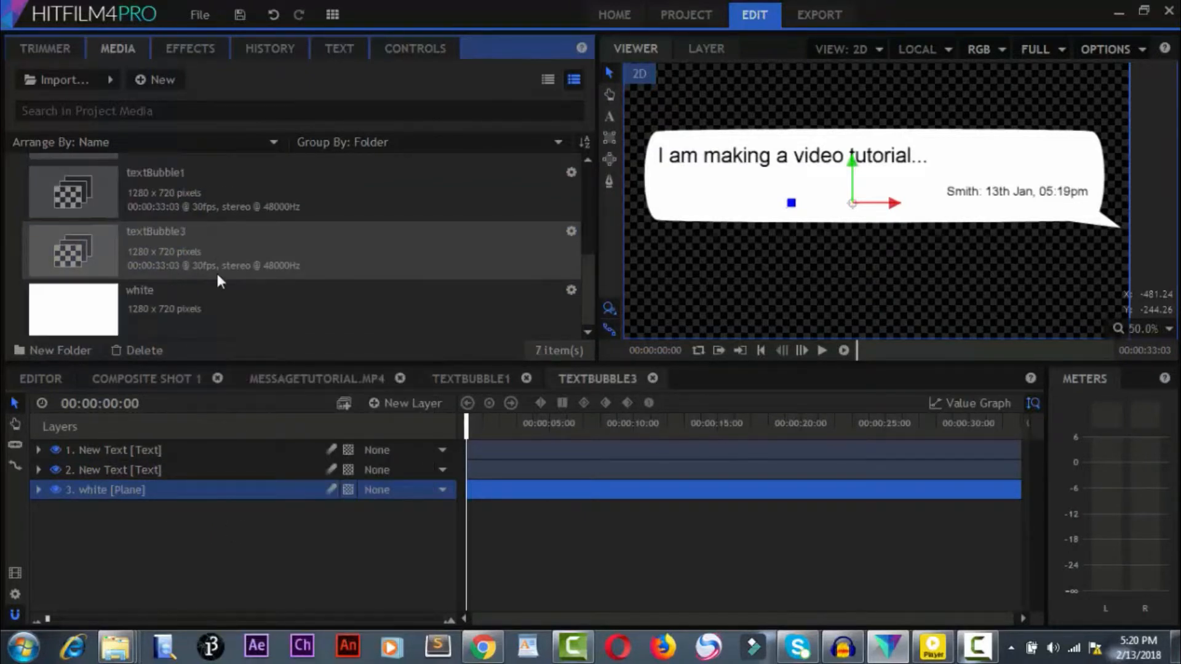
scroll(216, 272, up, 5)
scroll(216, 274, down, 2)
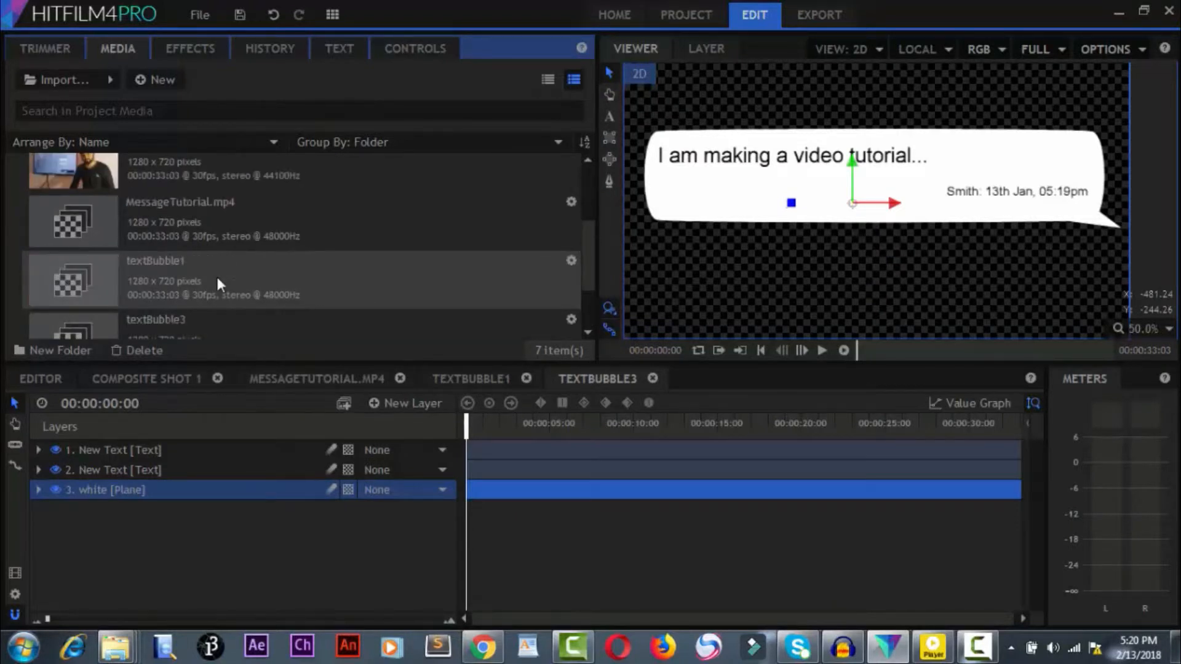
scroll(216, 274, down, 2)
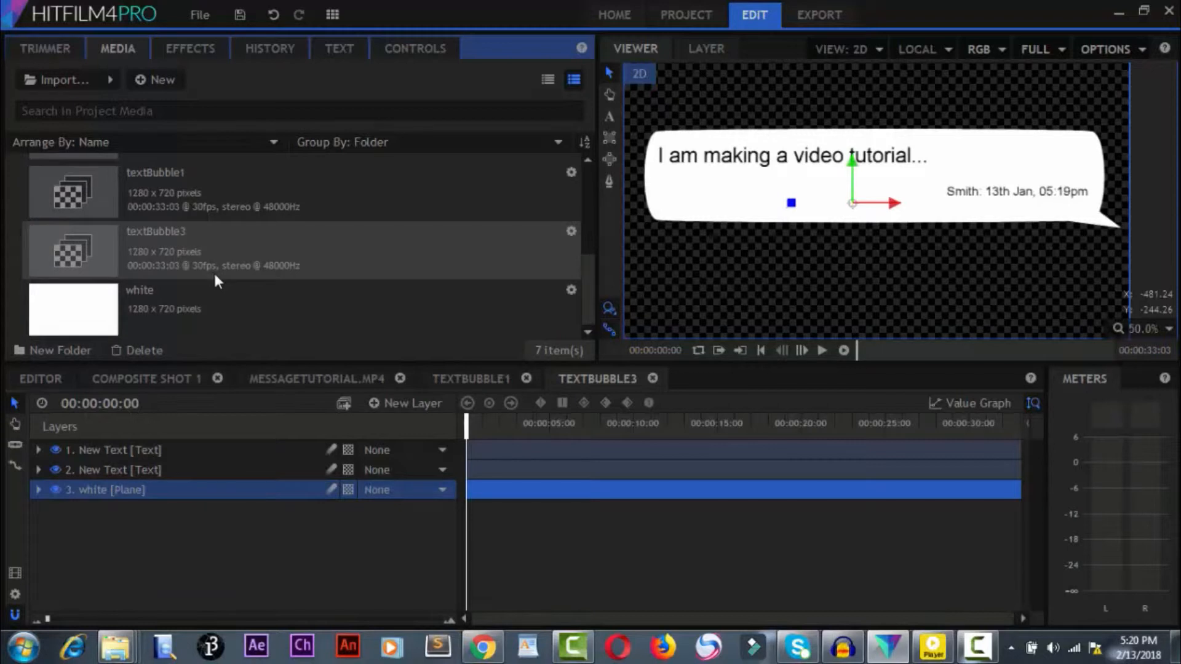
scroll(215, 278, up, 2)
scroll(220, 278, up, 2)
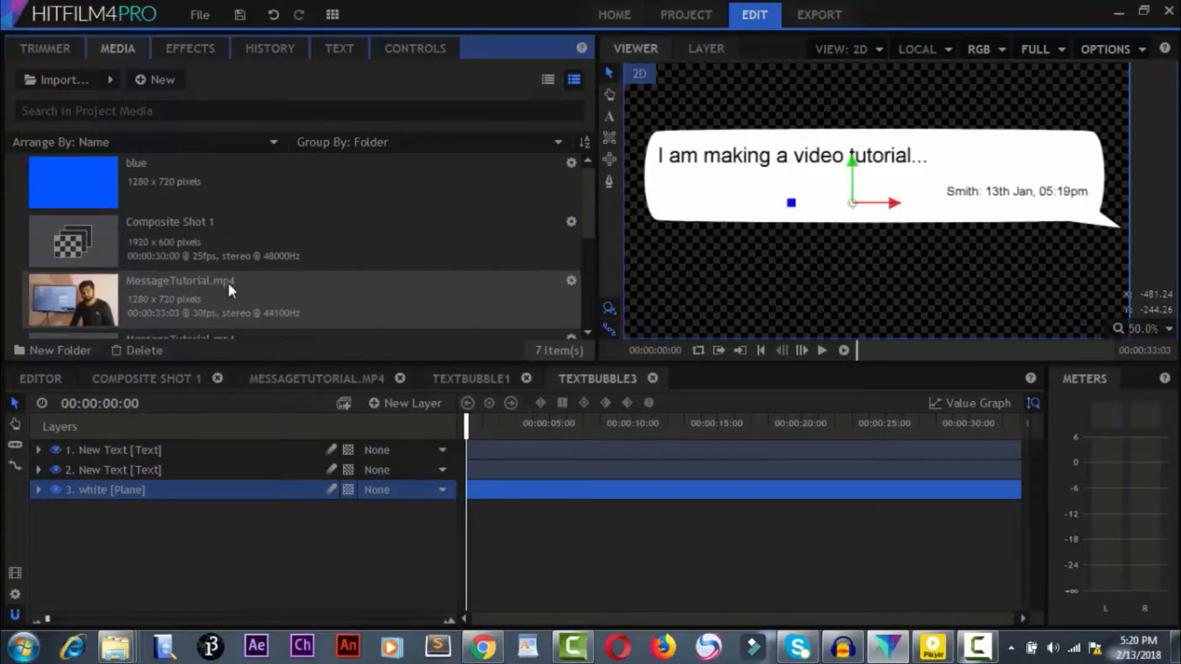
scroll(229, 289, down, 2)
scroll(228, 294, down, 2)
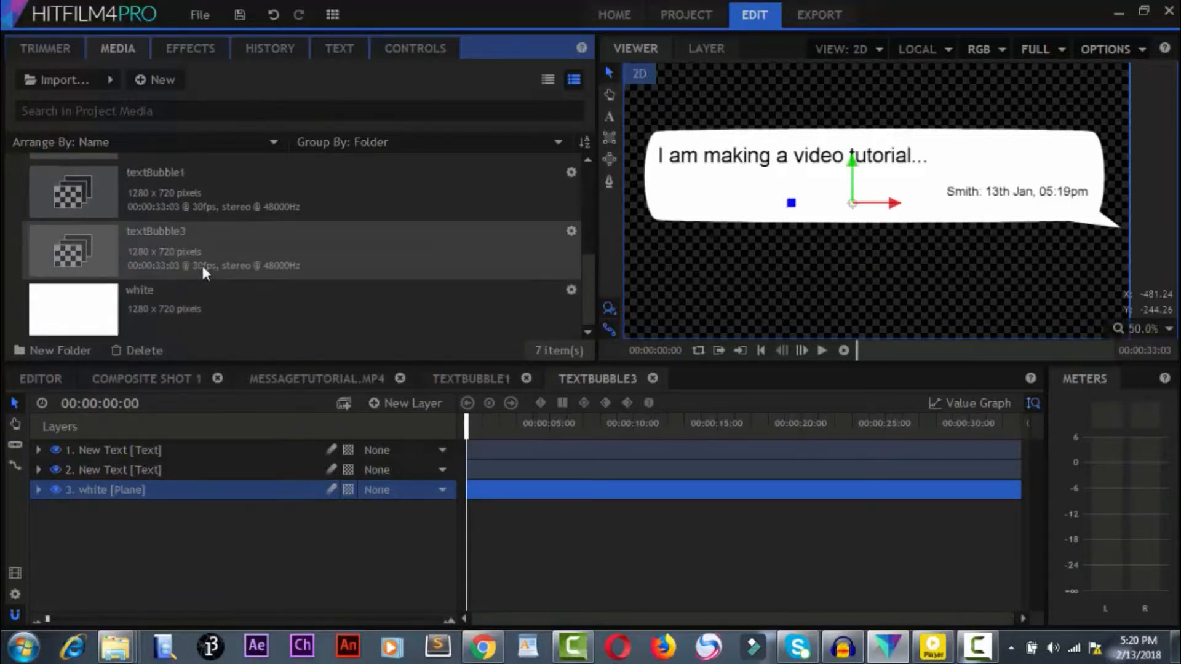
scroll(201, 272, up, 2)
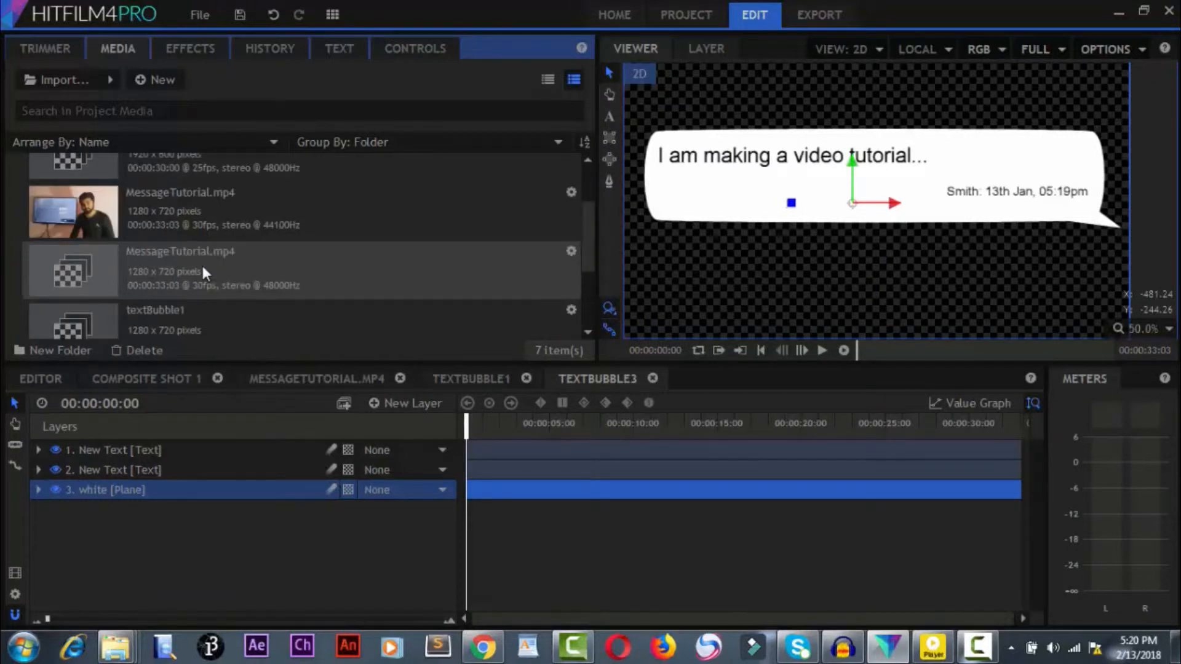
scroll(203, 273, up, 1)
scroll(203, 272, down, 2)
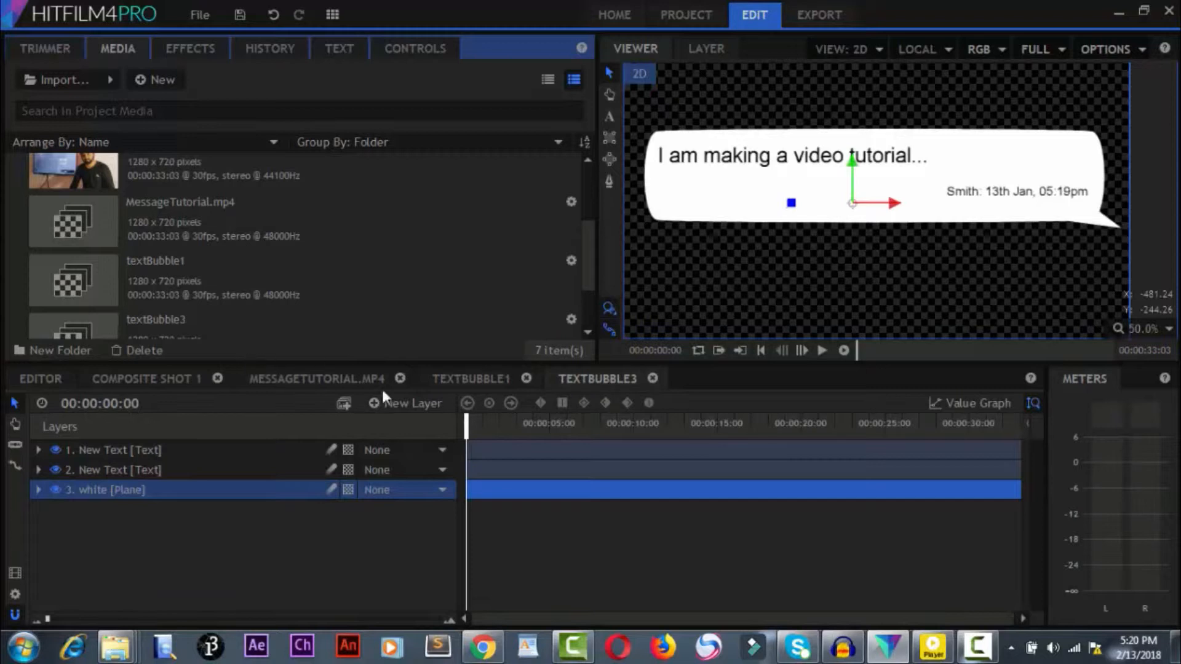
scroll(183, 309, down, 2)
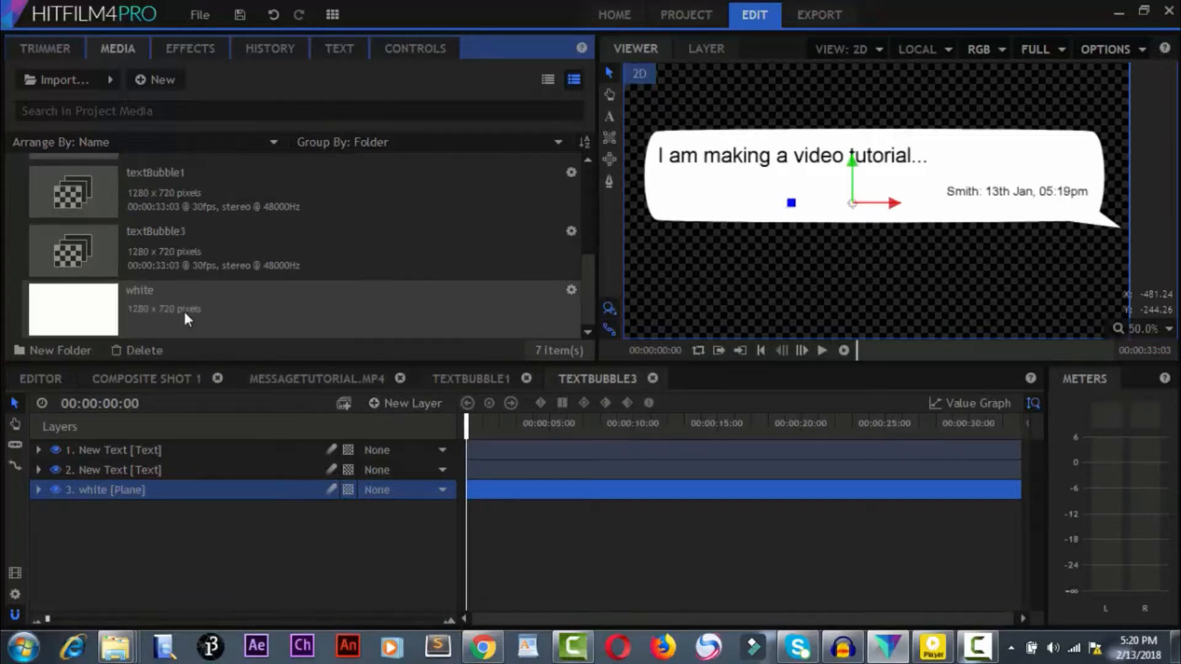
Step: Rename the white reply bubble's composite shot from textBubble3 to textBubble2
right_click(171, 232)
click(240, 520)
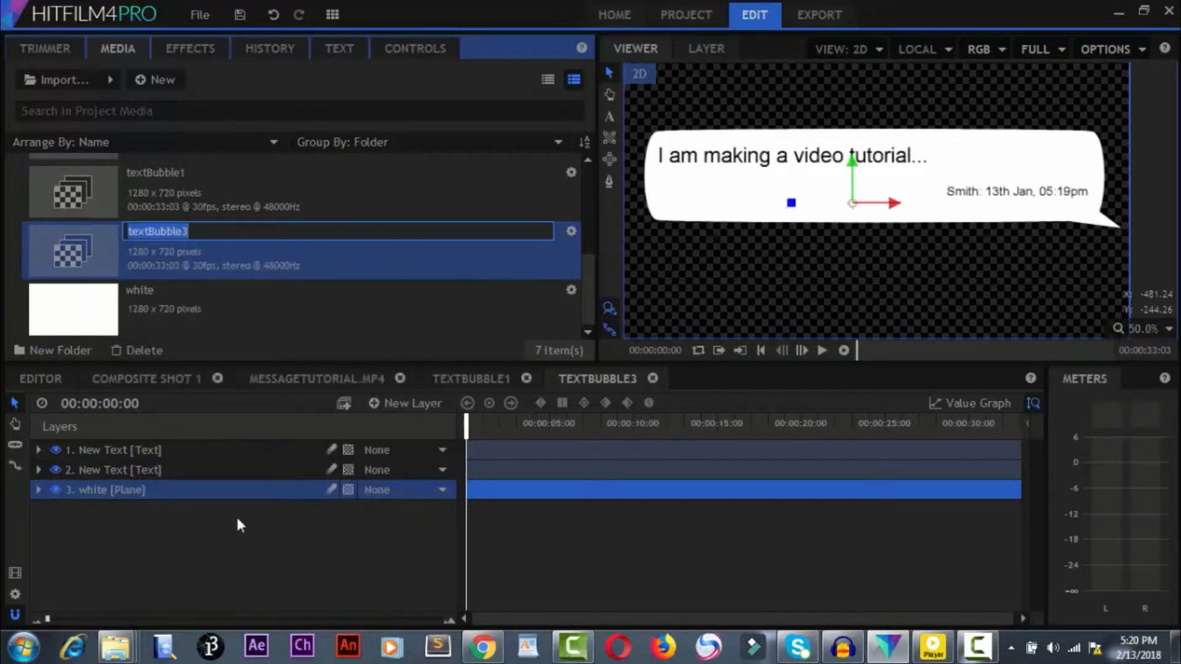
key(Right)
key(BackSpace)
text(2)
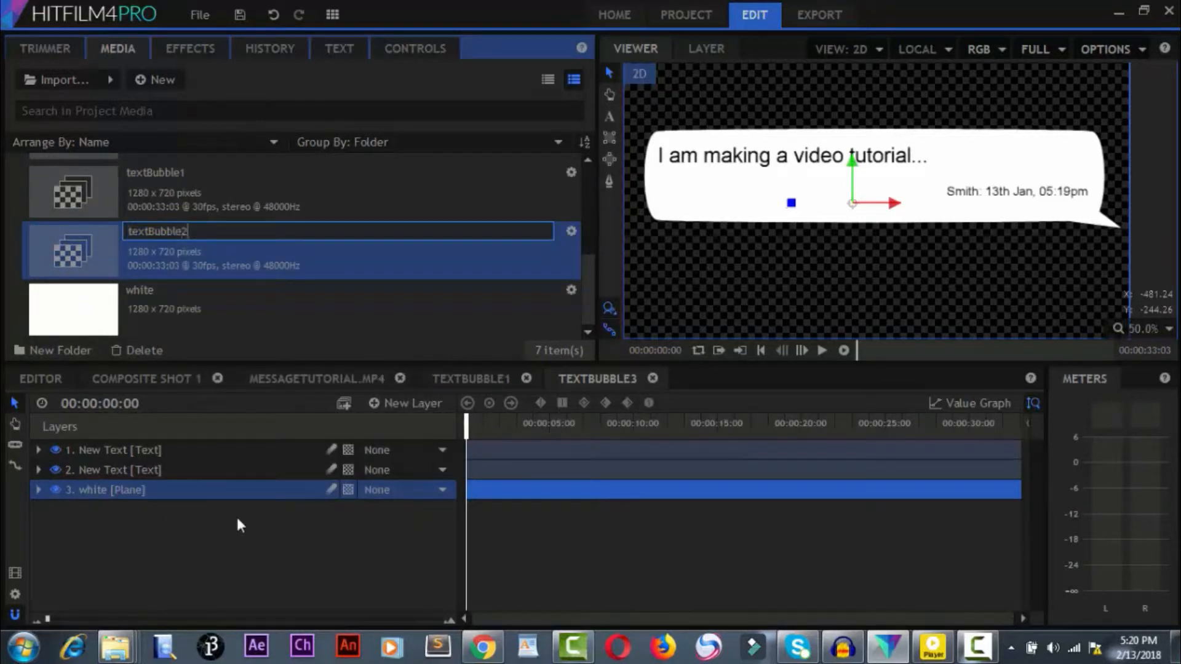
key(Return)
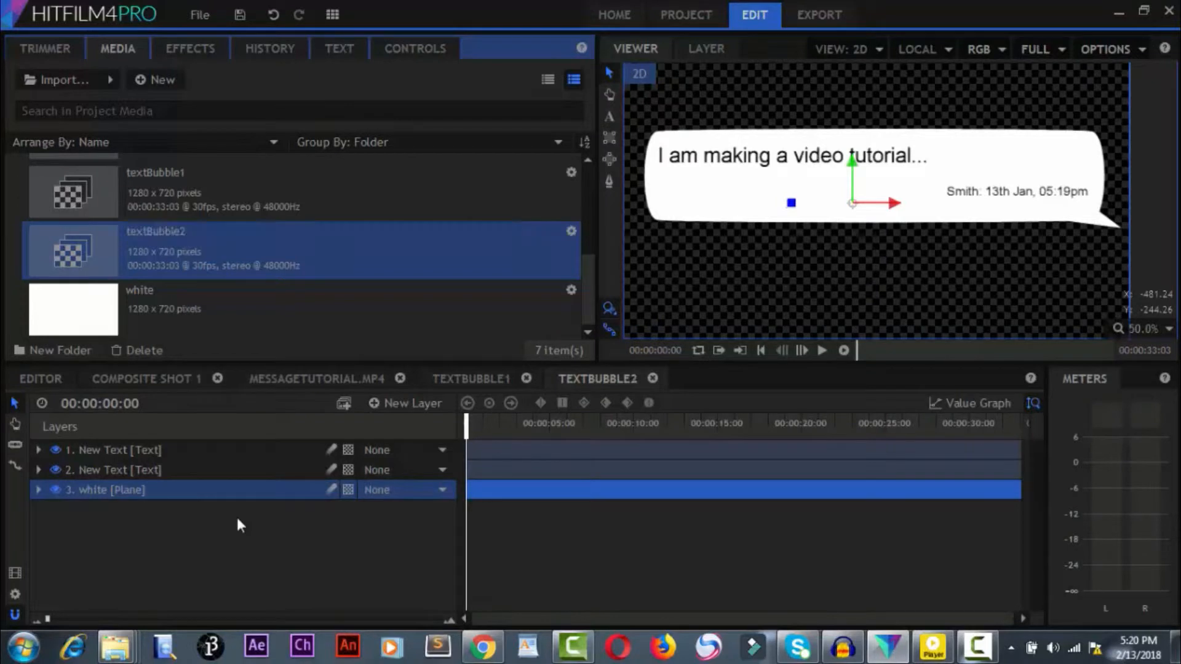
Step: Compare the contents of the textBubble1 and textBubble2 composite shots in the viewer
click(134, 205)
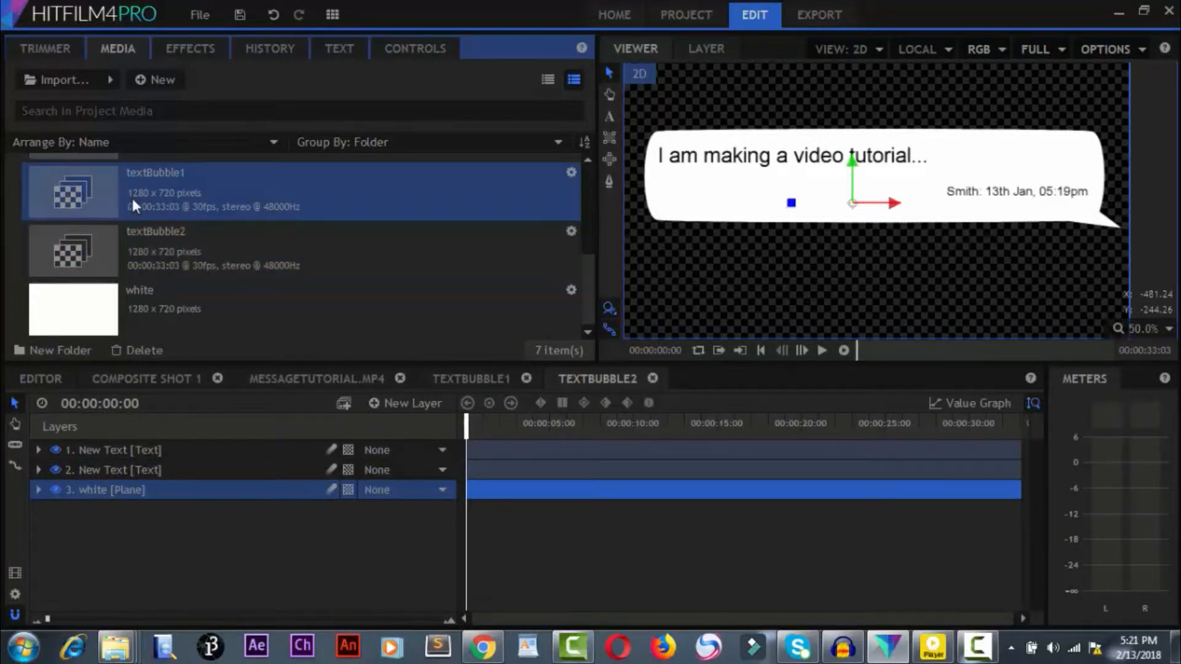
click(467, 377)
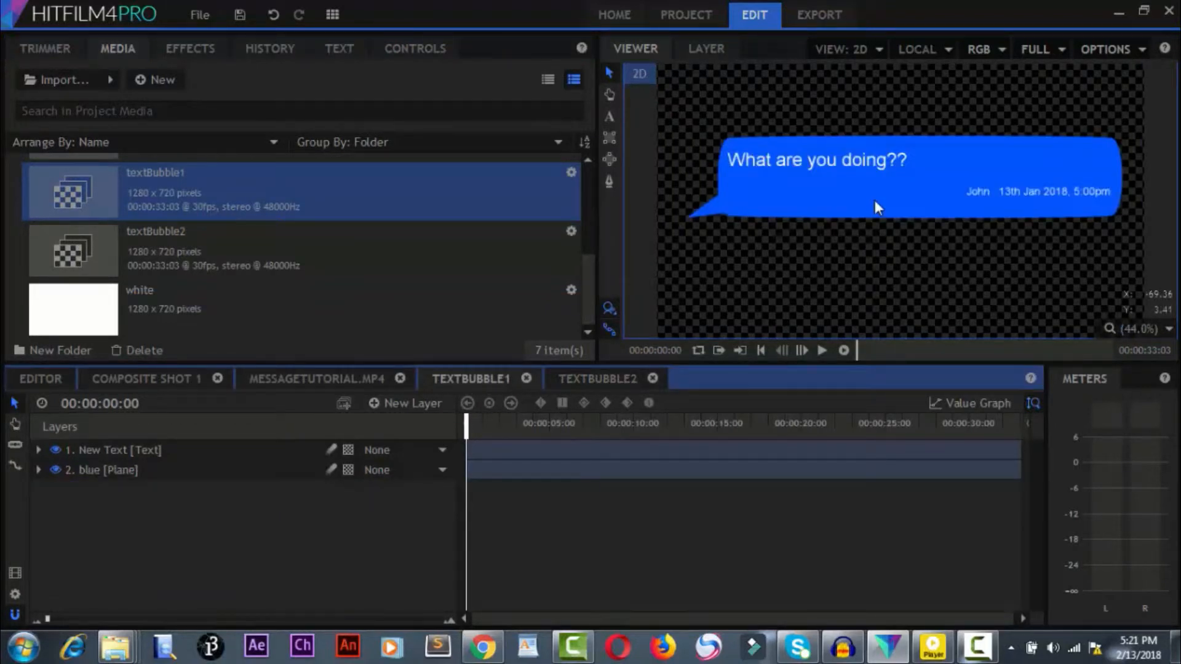
click(191, 246)
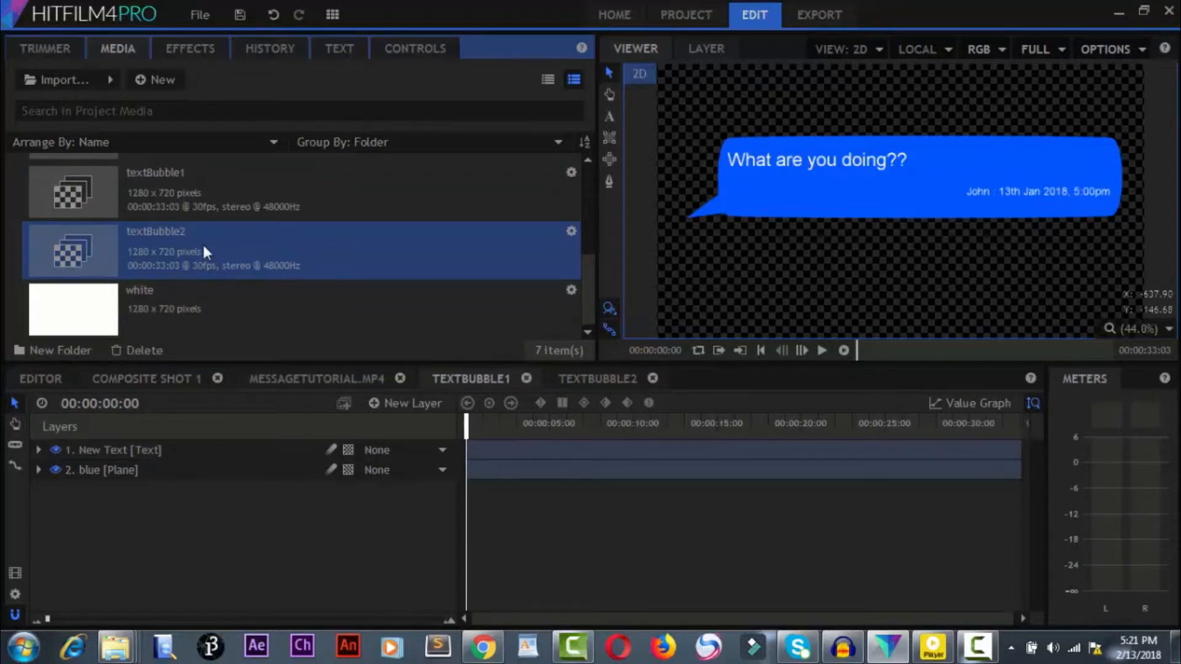
click(196, 201)
click(179, 234)
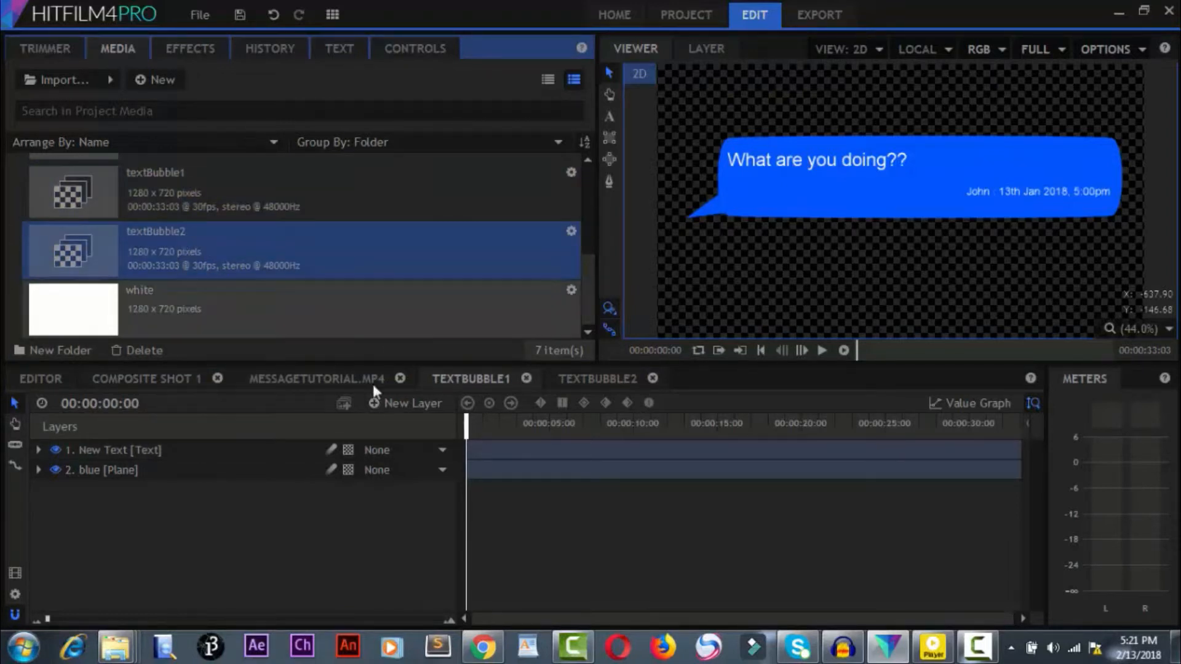
click(594, 378)
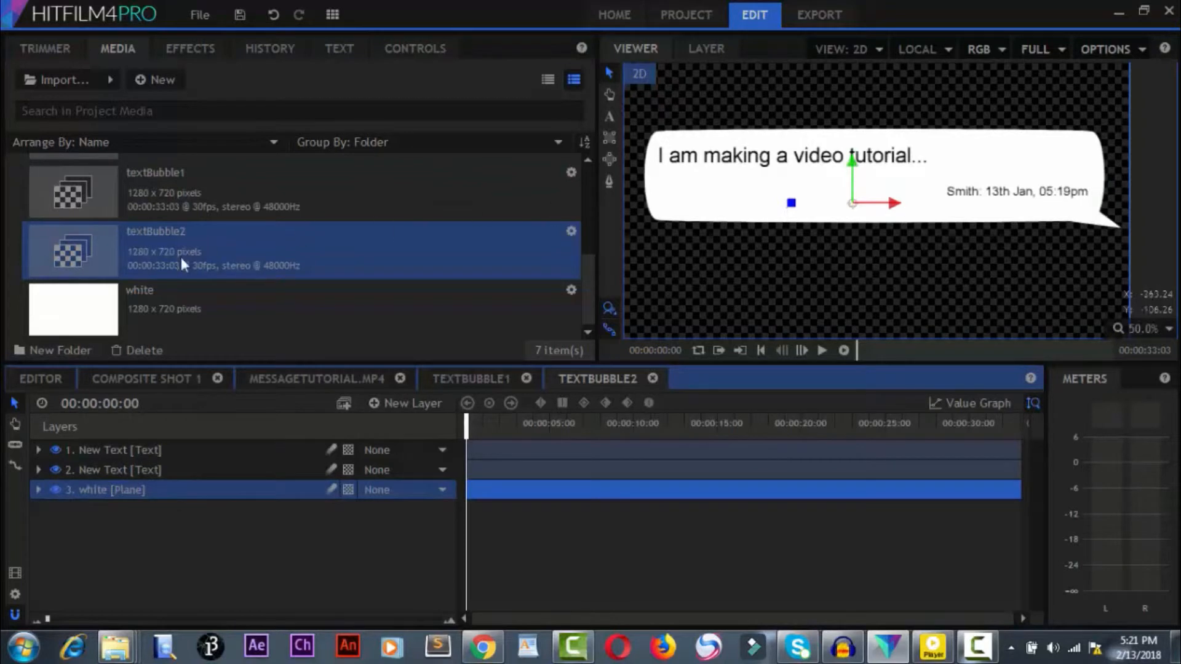
Step: Duplicate the textBubble1 composite shot and rename the copy textBubble3
right_click(158, 191)
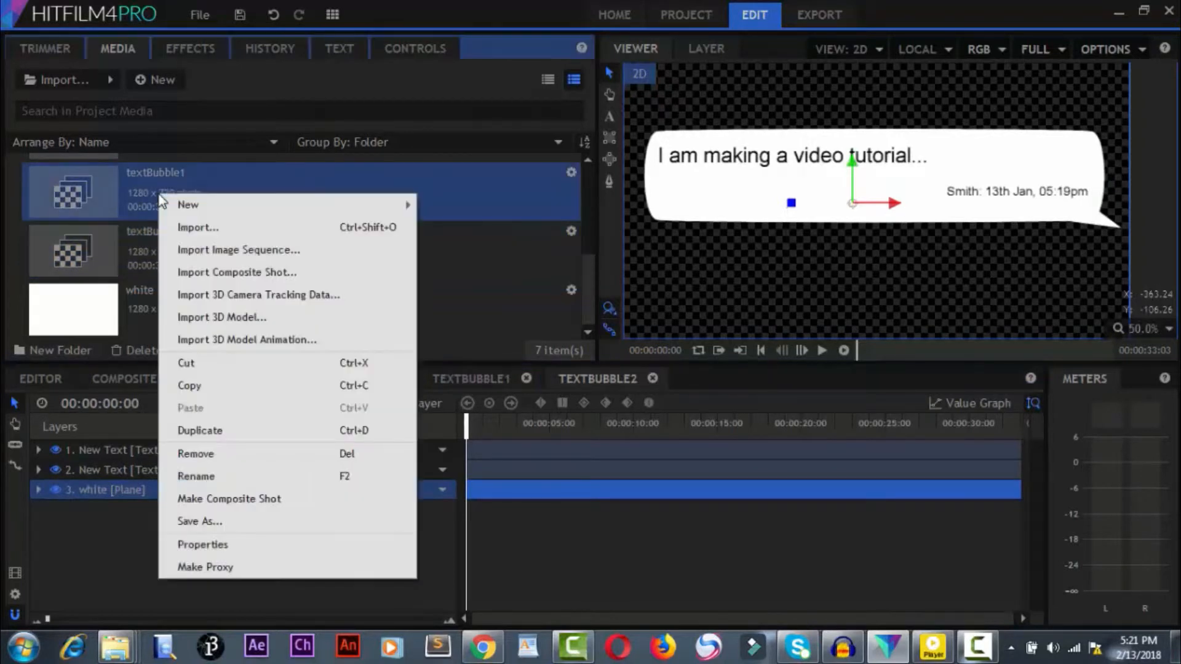
click(203, 436)
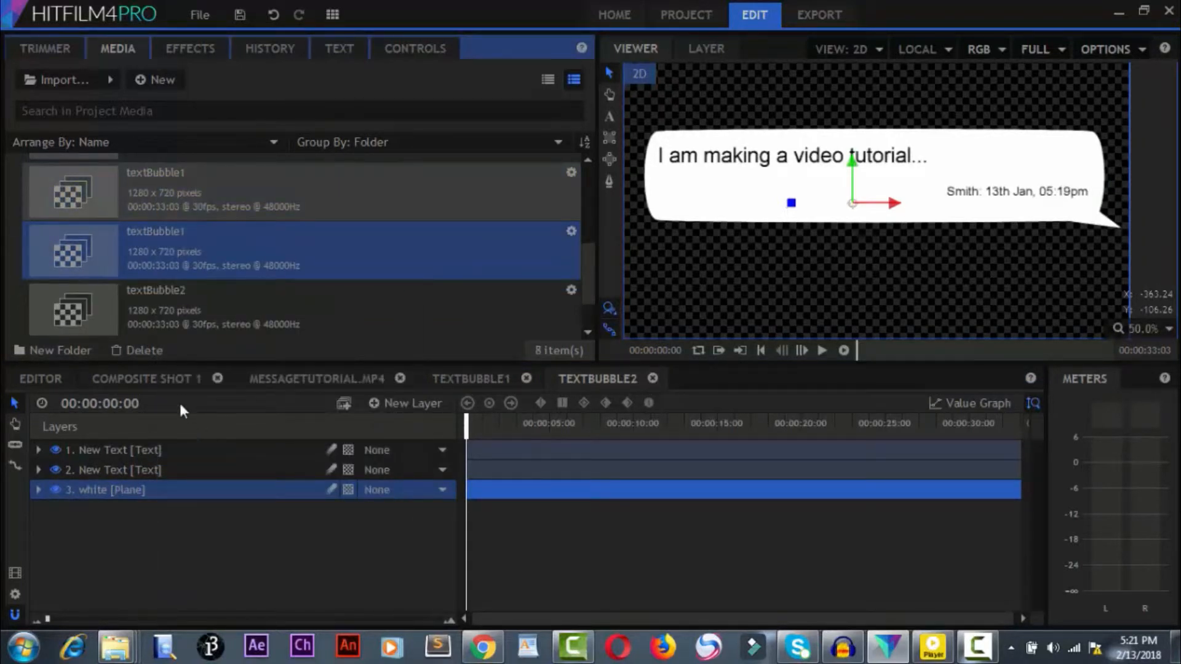
right_click(168, 234)
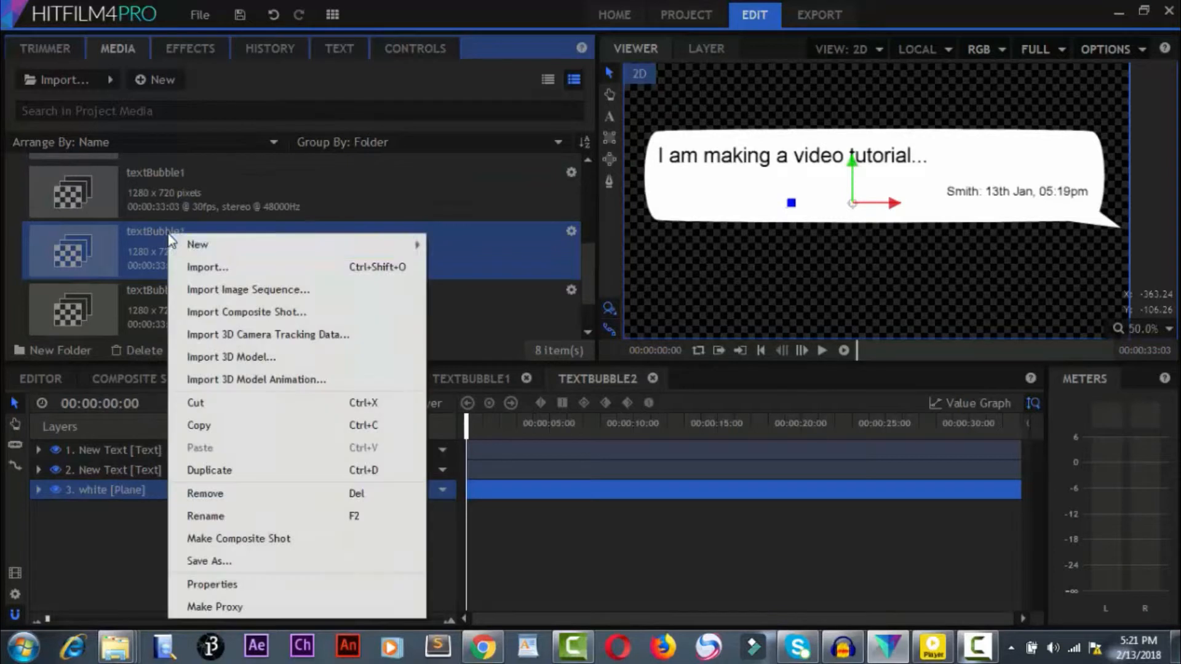
click(243, 510)
key(End)
key(BackSpace)
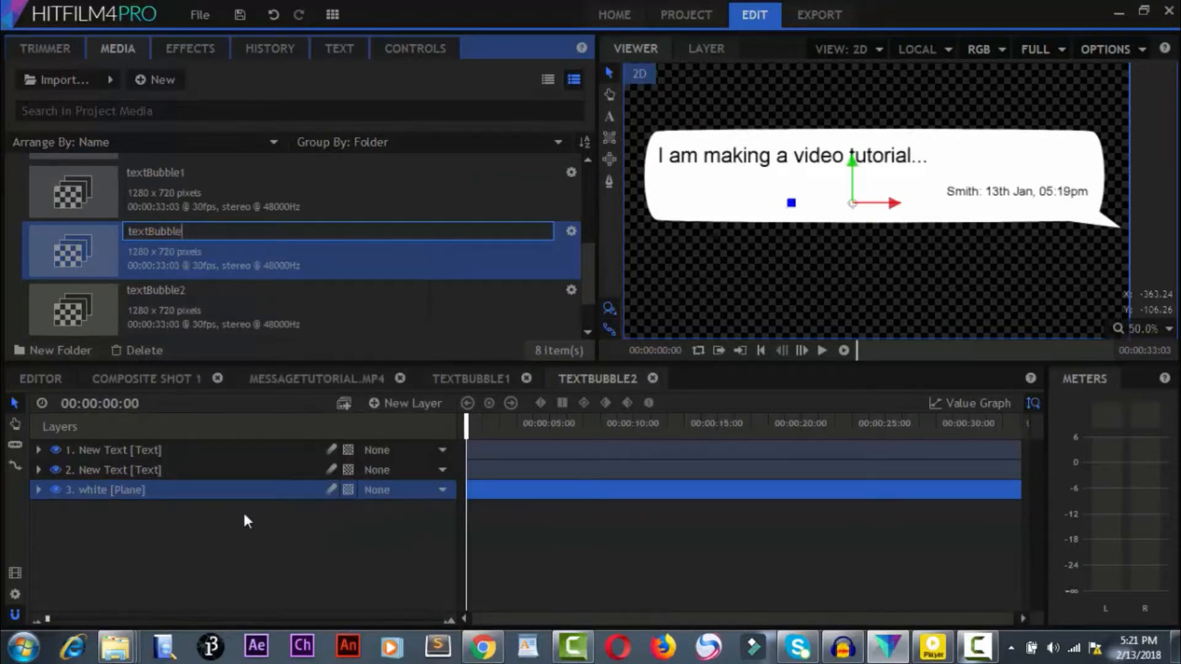
text(3)
key(Return)
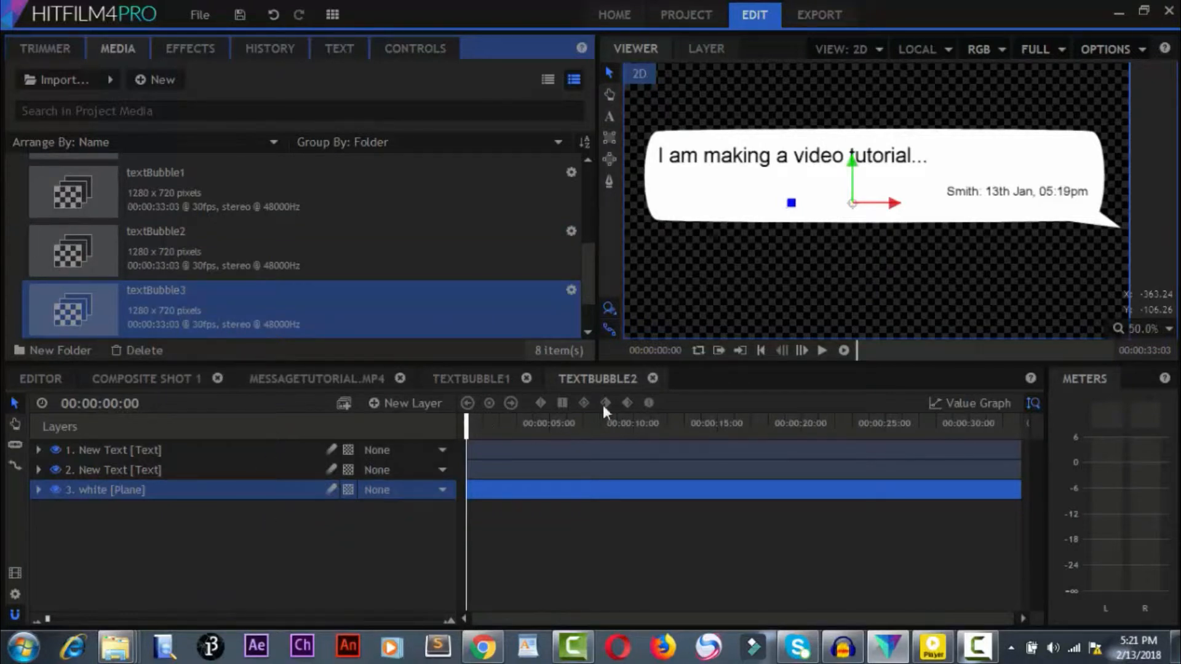
Step: Replace the message in the textBubble3 composite shot with "Ok. Let me know when you are free.", keeping the sender and date line below it
double_click(182, 315)
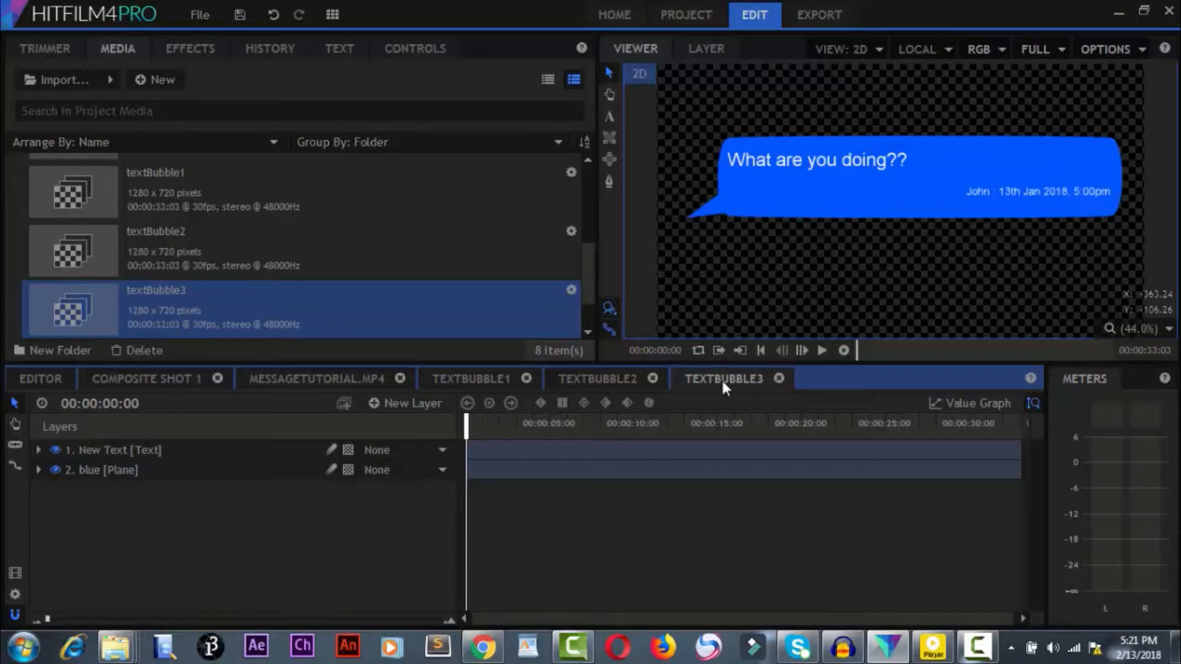
click(609, 117)
click(738, 161)
drag(752, 160, 916, 179)
text(Ok. )
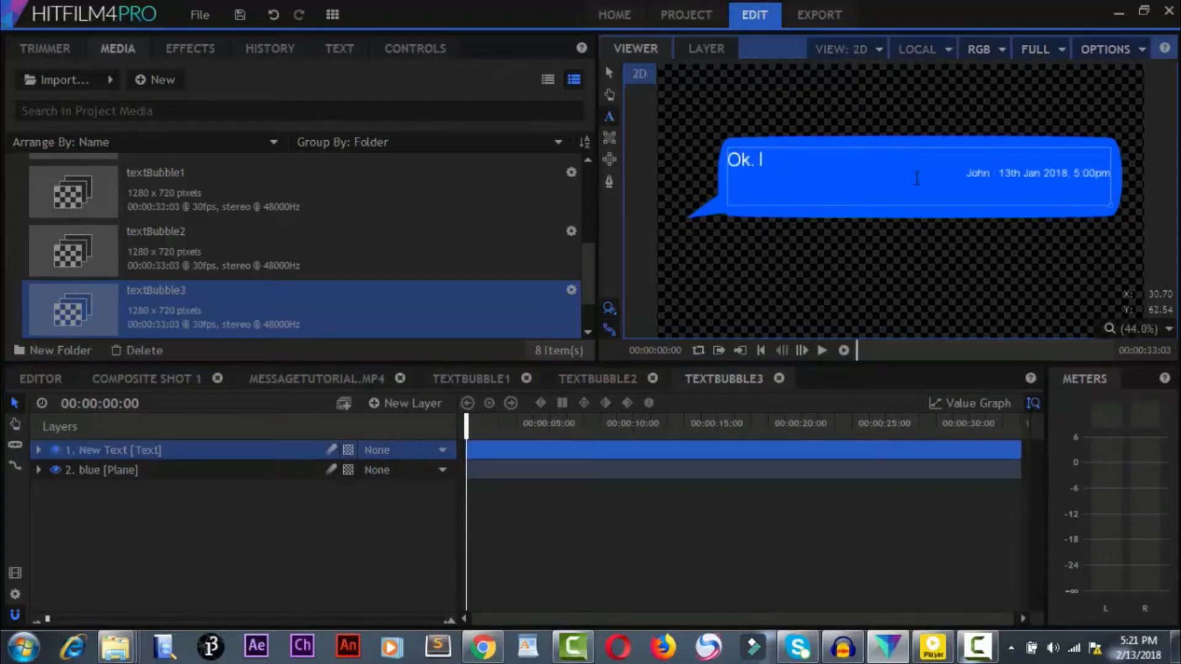
text(Let me know )
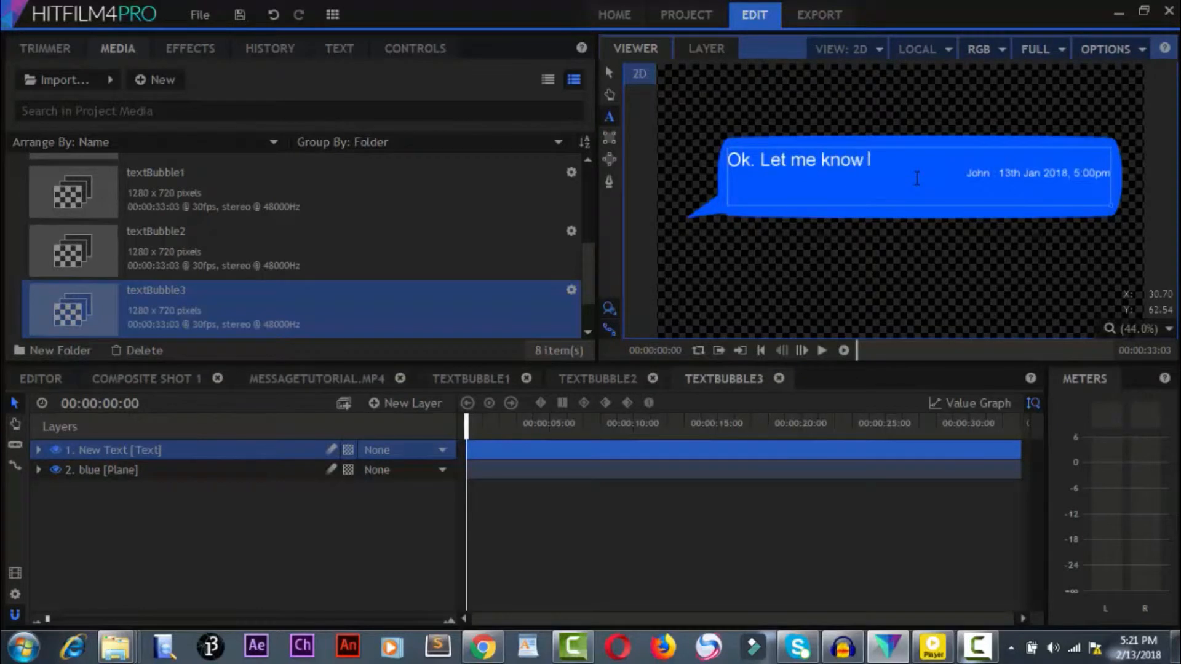
text(when you are )
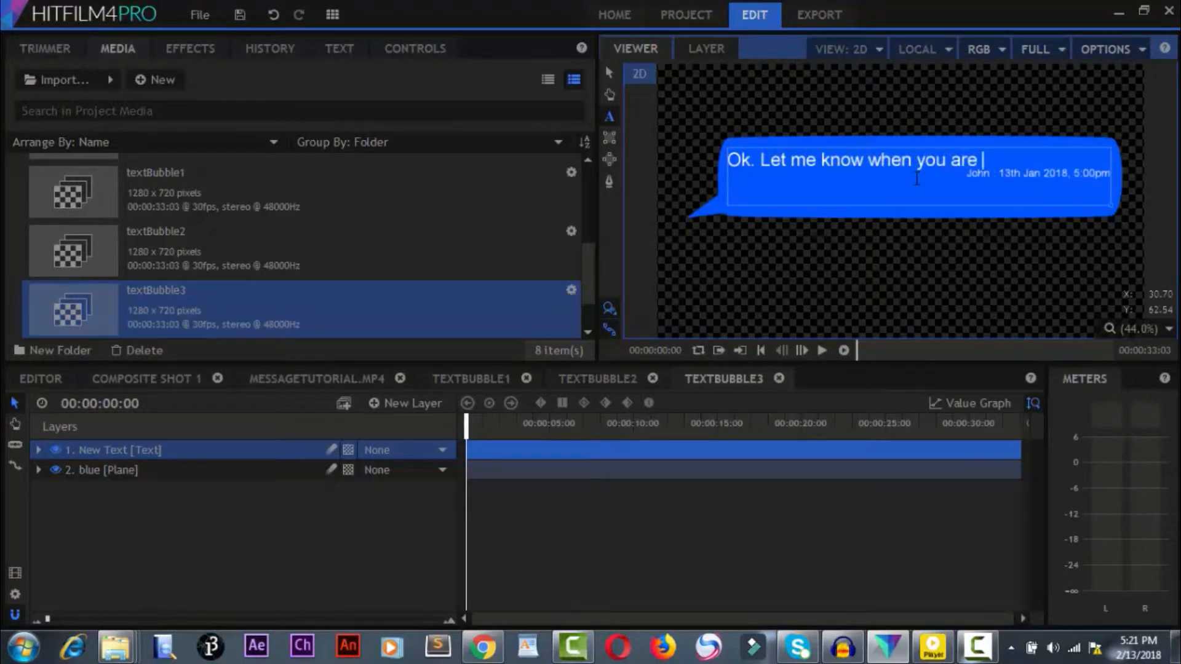
text(free.)
key(Return)
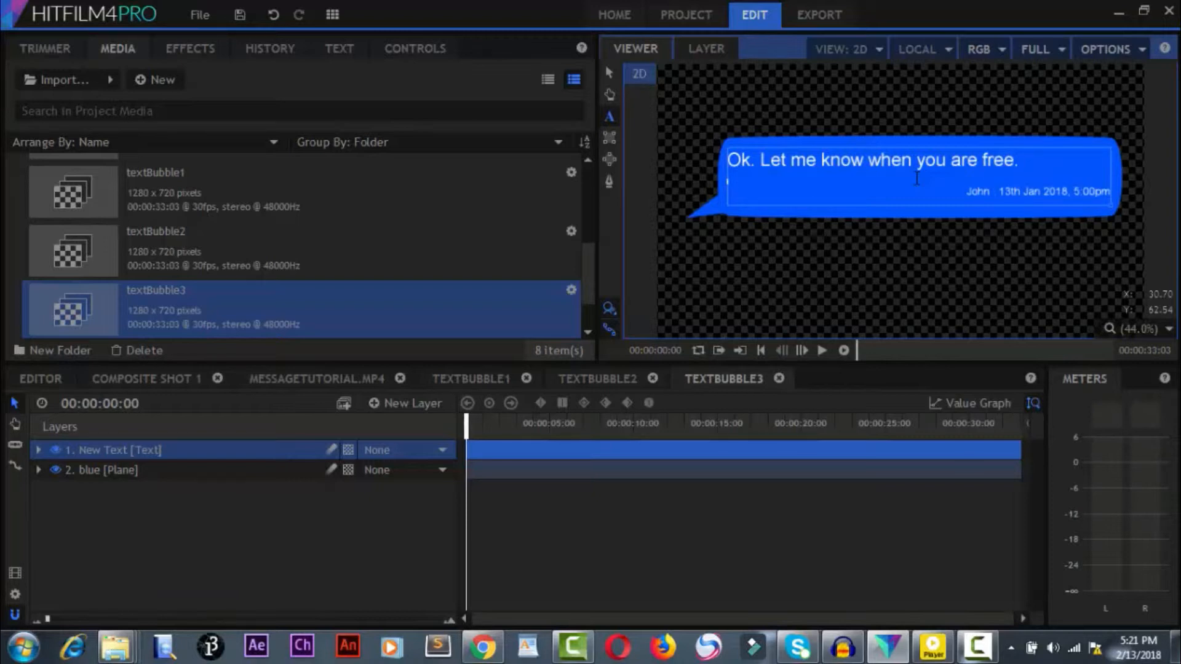
click(611, 72)
click(381, 506)
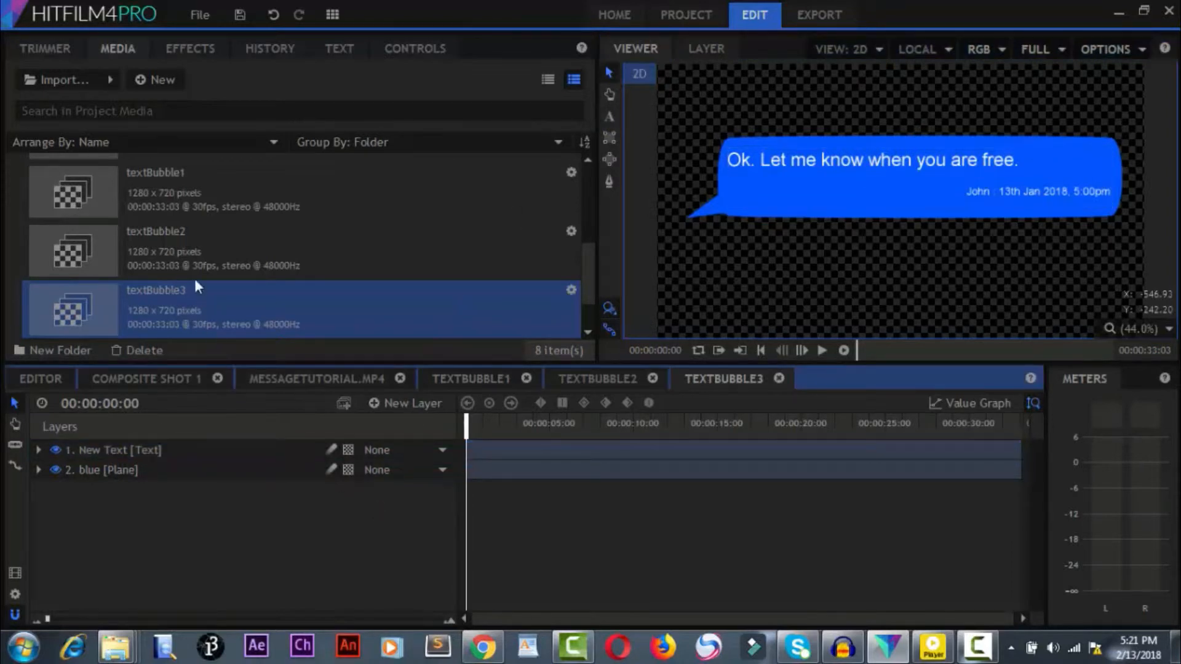
Step: Duplicate the textBubble2 composite shot and rename the copy textBubble4
right_click(174, 245)
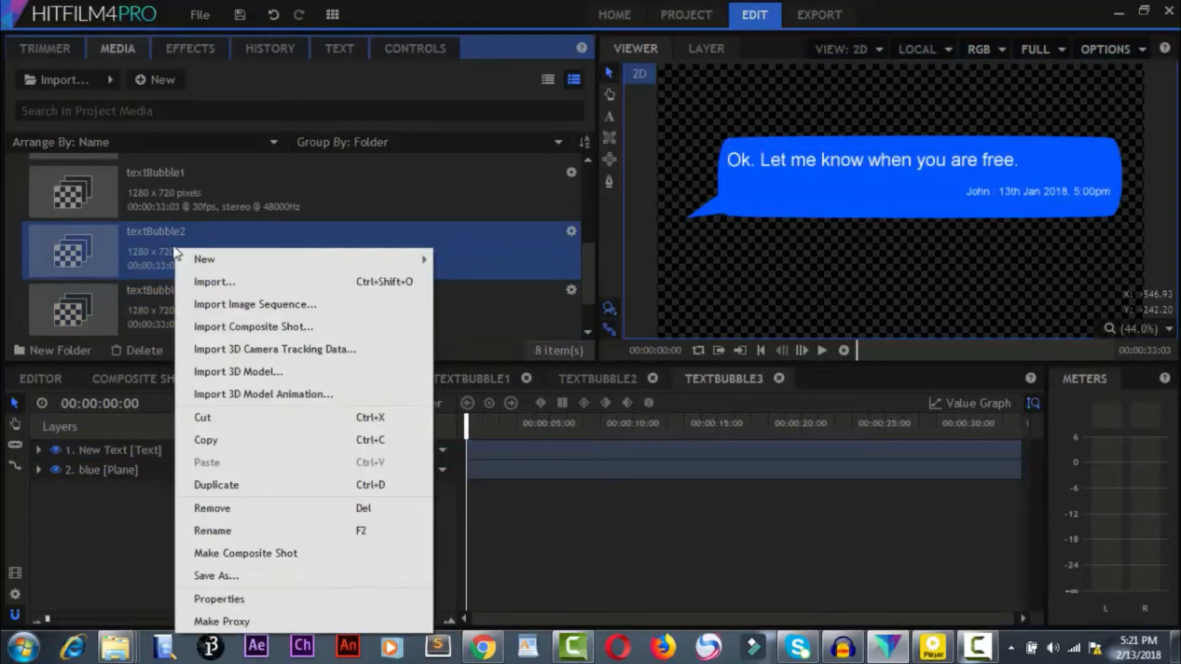
click(259, 485)
click(133, 289)
right_click(160, 320)
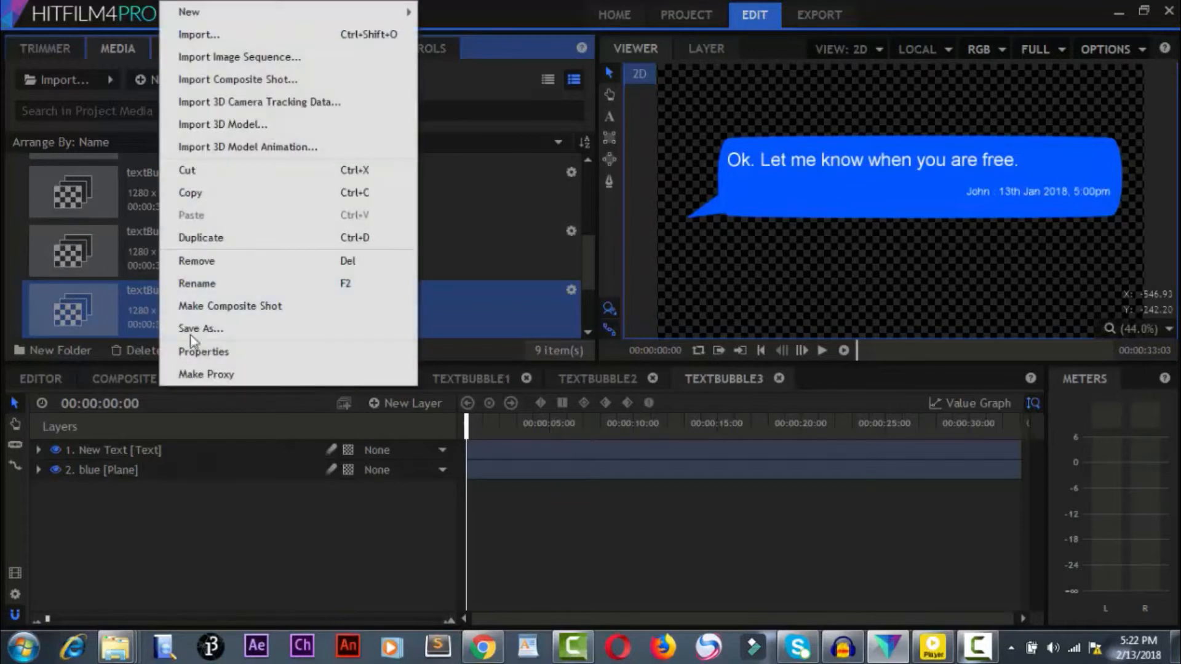
click(240, 284)
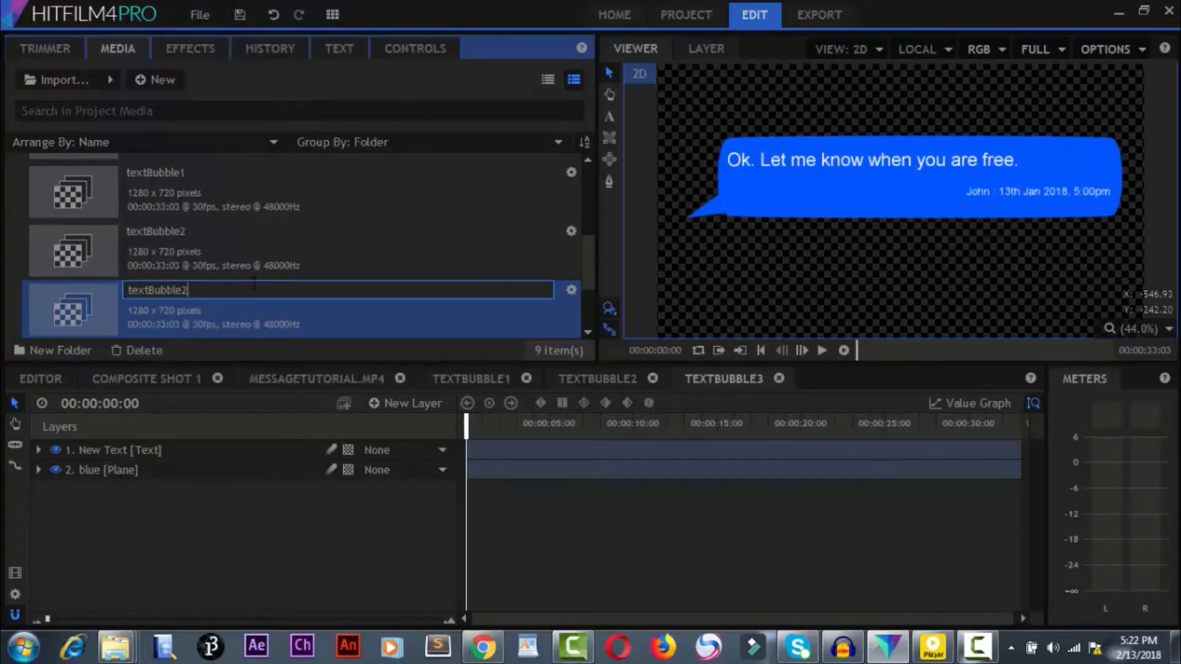
key(BackSpace)
text(3)
key(Return)
scroll(269, 331, down, 3)
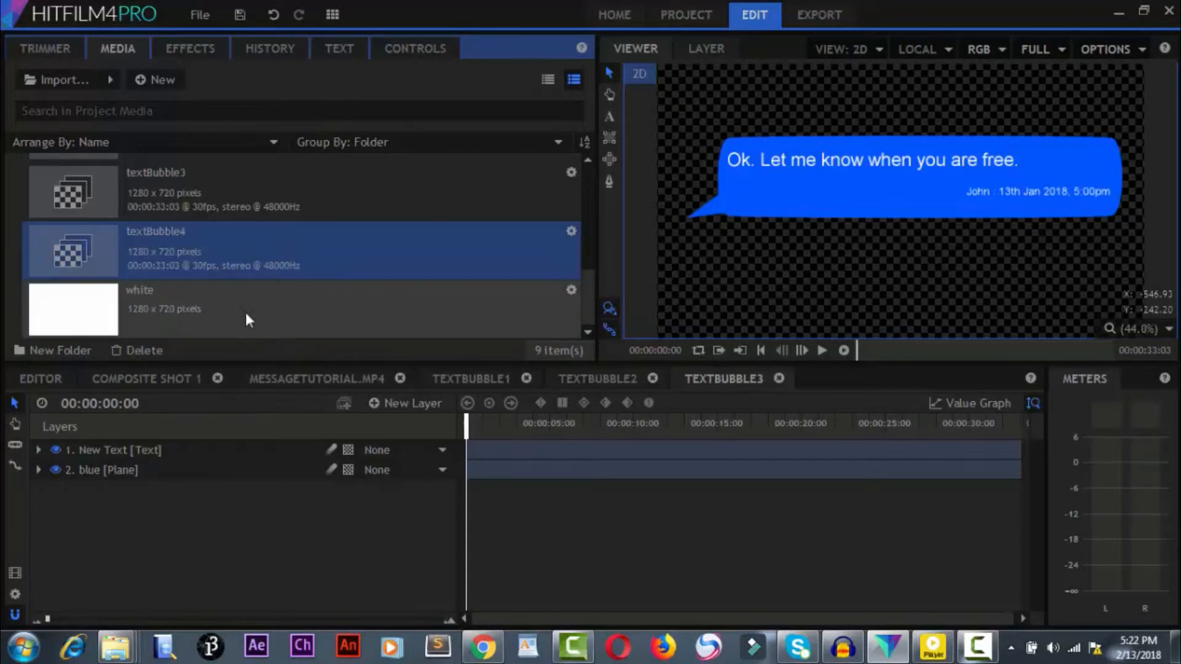
Step: Replace the message in the textBubble4 composite shot with "Ok. Sure.."
double_click(181, 245)
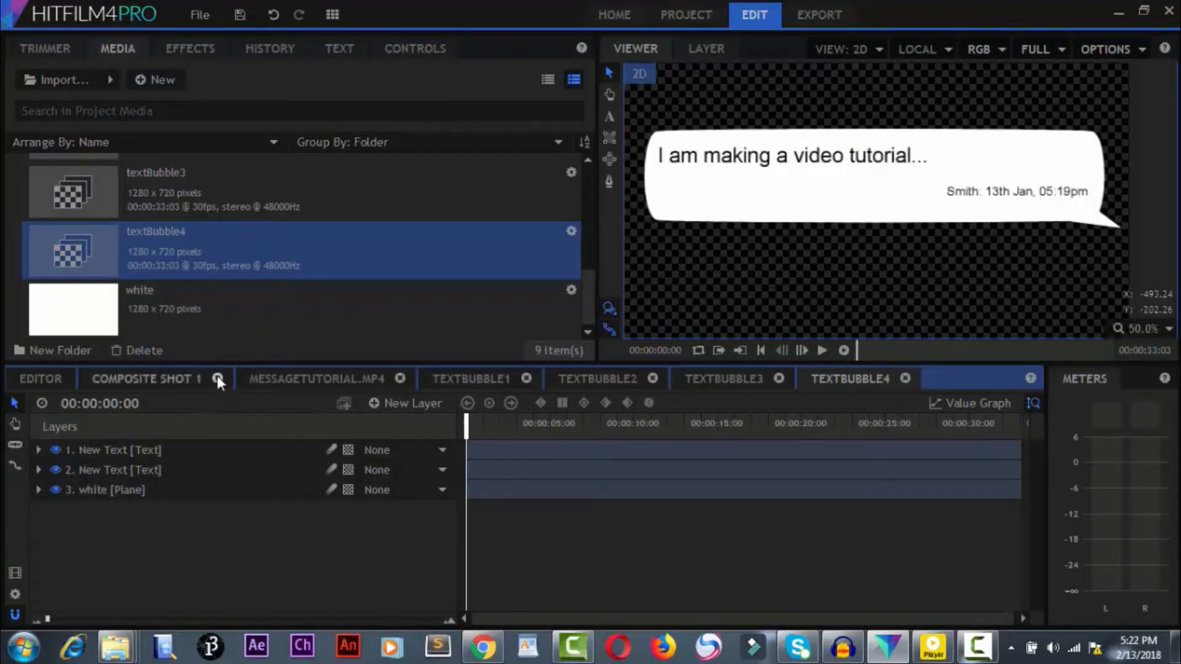
click(606, 118)
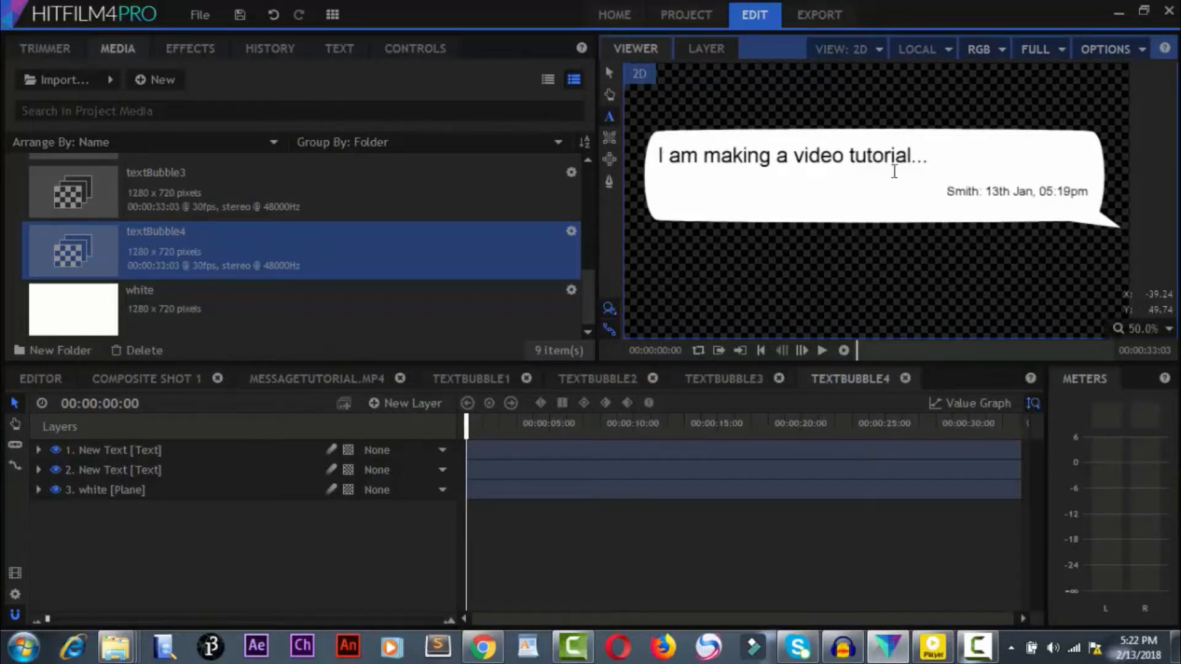
drag(925, 158, 659, 155)
text(Ok)
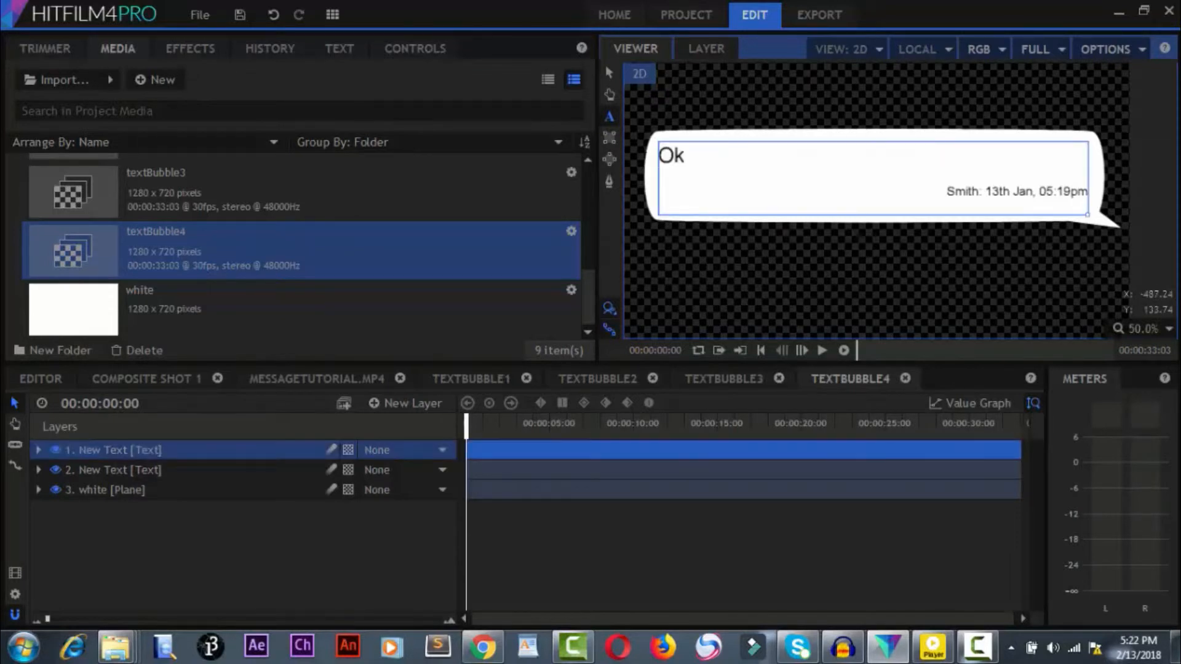
text(. Sure..)
click(610, 72)
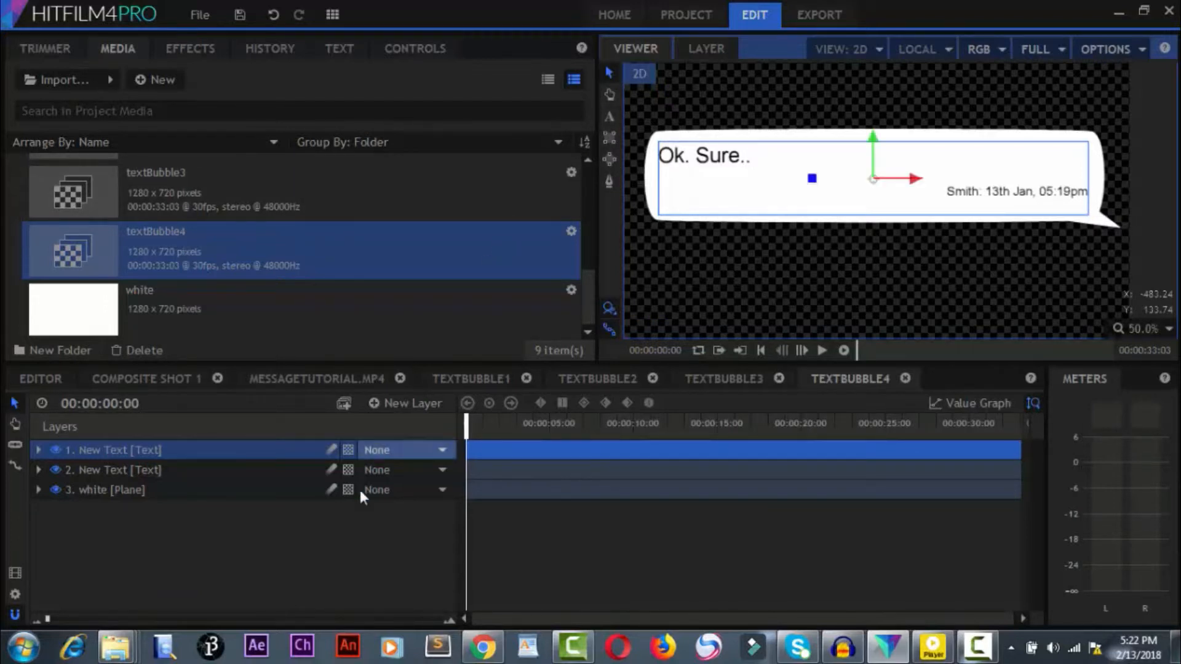
click(363, 524)
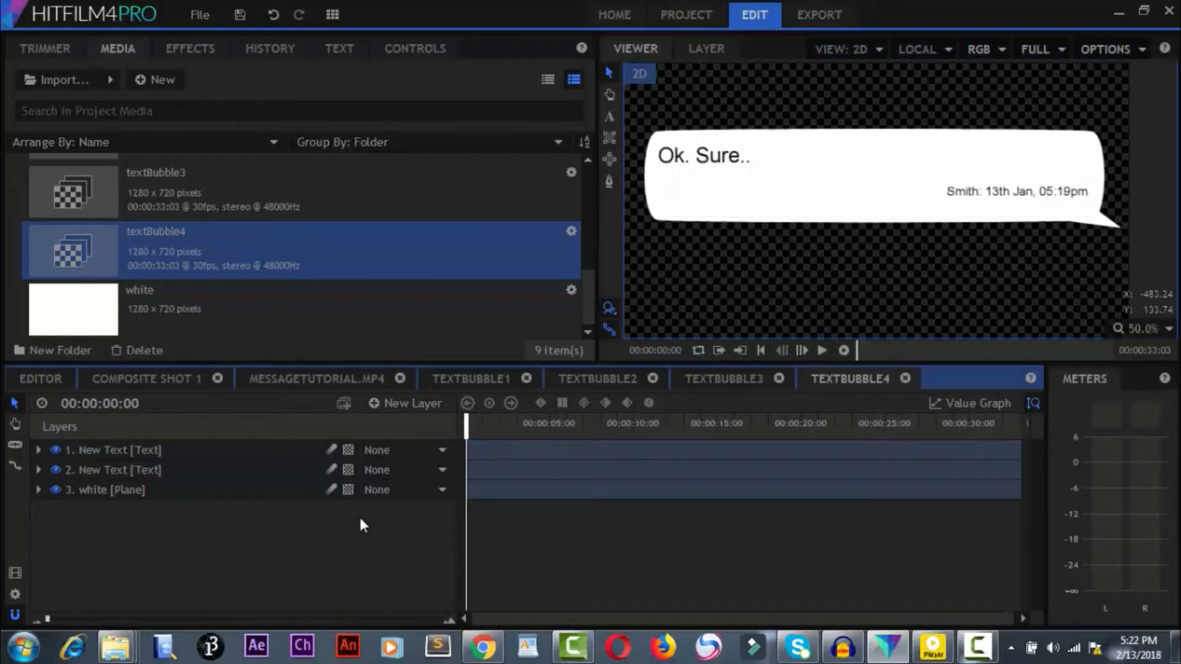
Step: Add the composite shots textBubble1 to textBubble4 as layers above the video in the MessageTutorial.mp4 composite shot
click(308, 378)
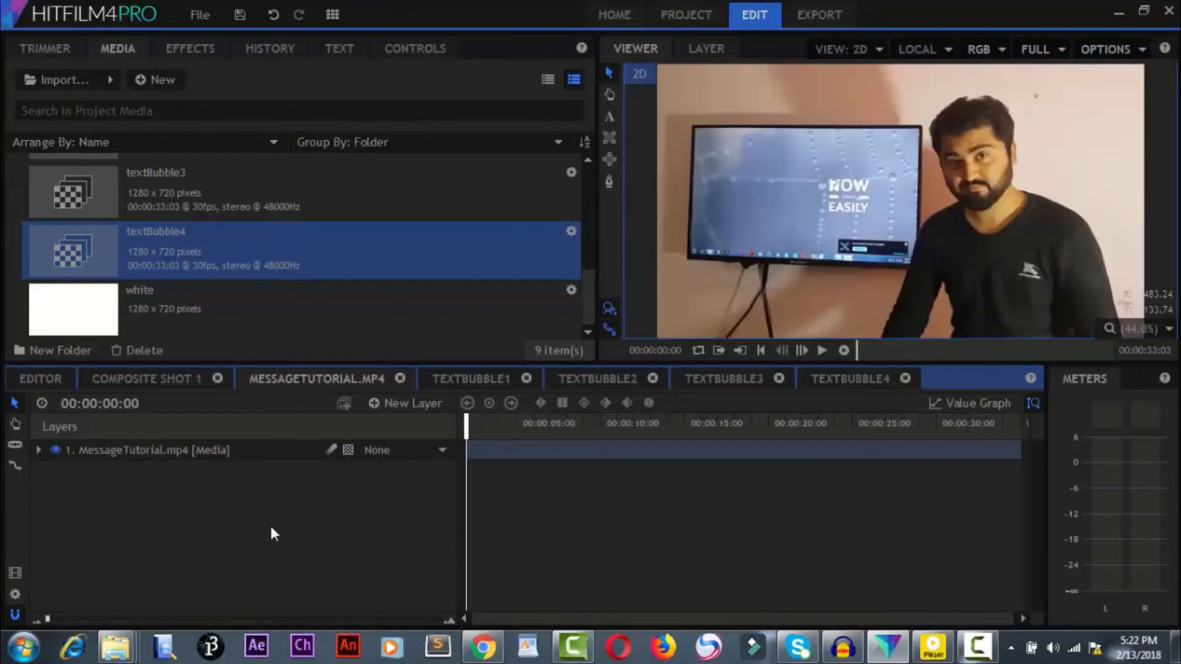
scroll(148, 205, up, 2)
drag(145, 203, 167, 264)
drag(157, 200, 120, 445)
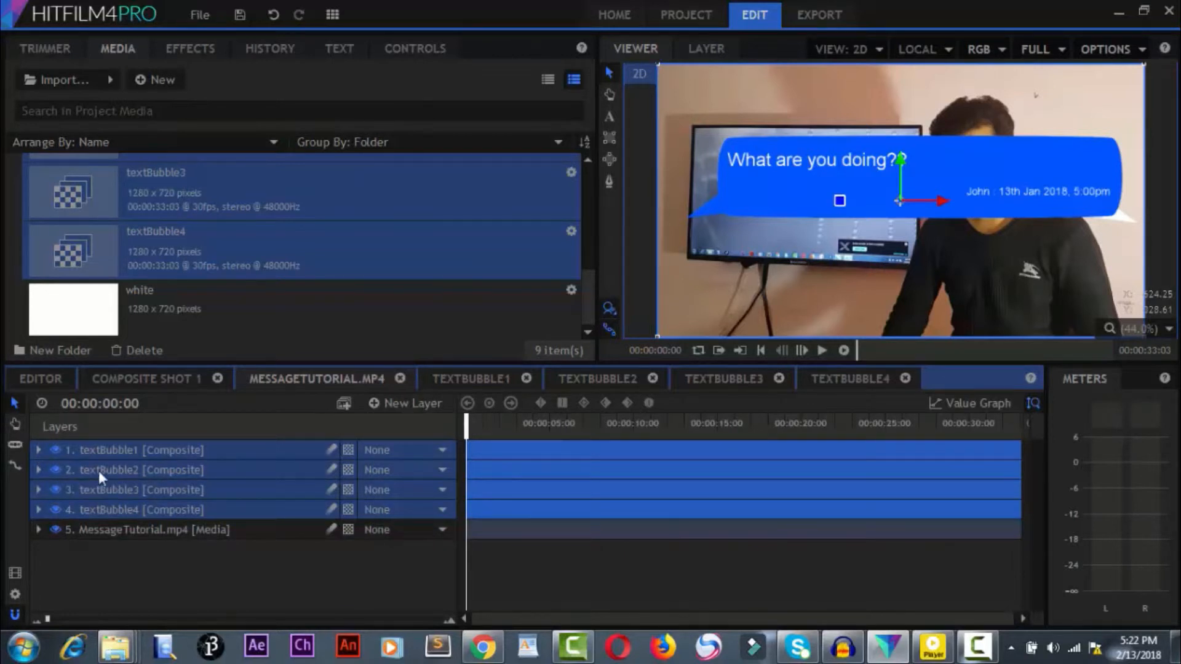
Step: Set the scale of the textBubble1 layer to 60%
click(39, 454)
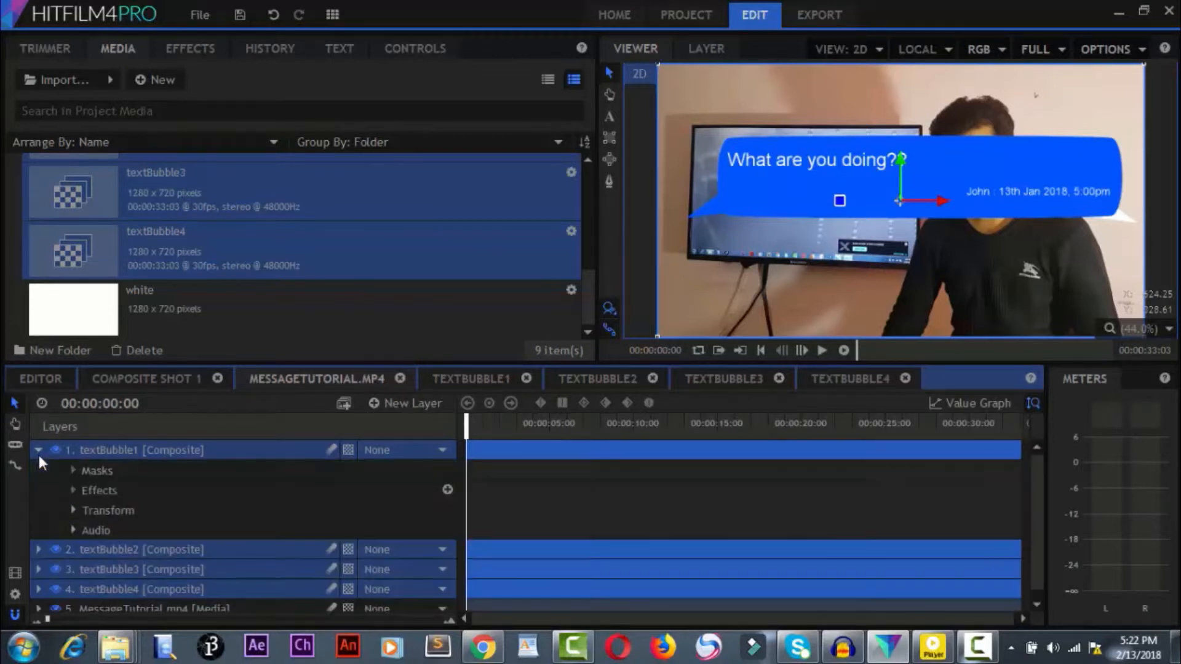
click(71, 512)
scroll(104, 539, down, 3)
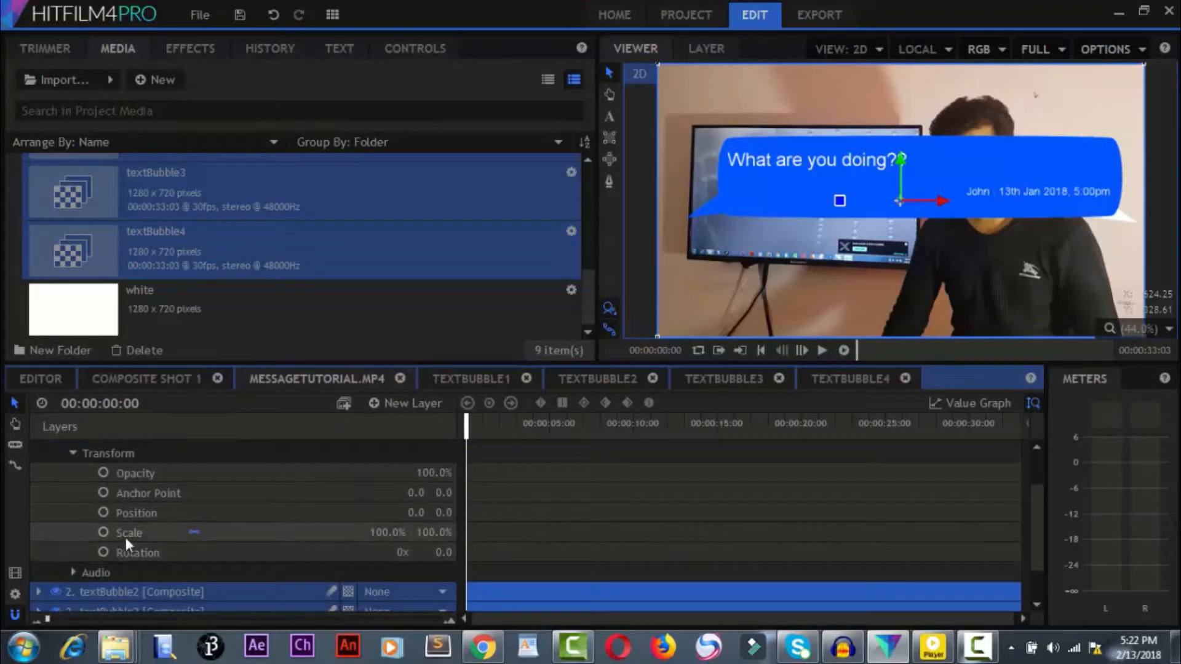
scroll(127, 537, up, 3)
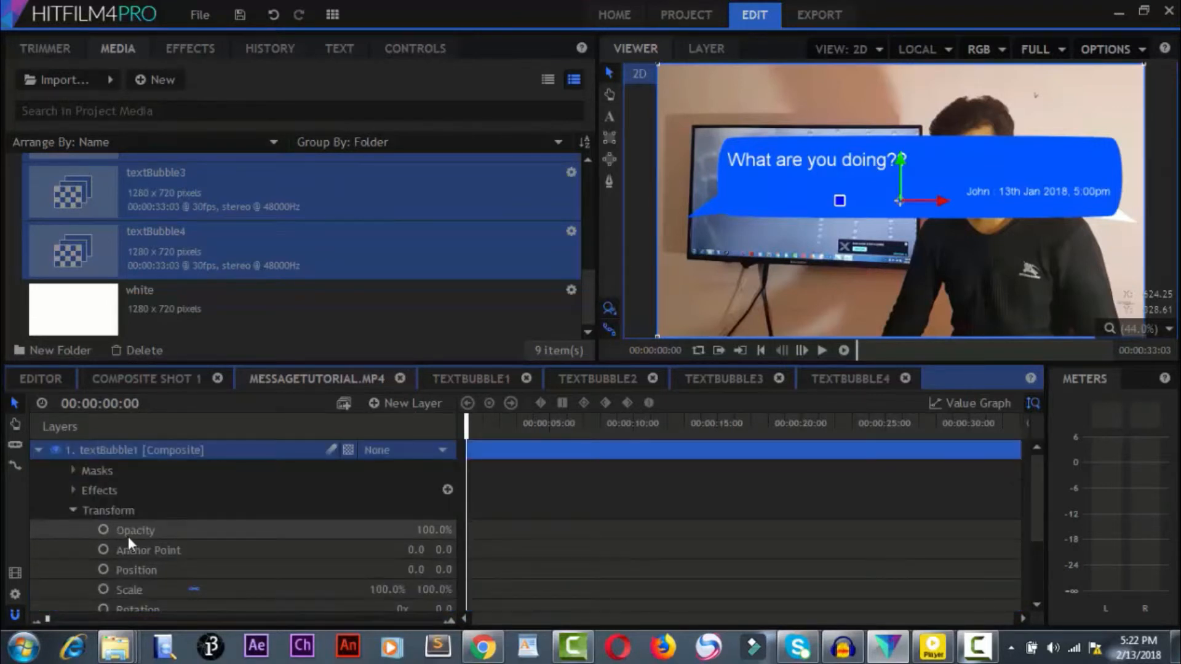
click(74, 511)
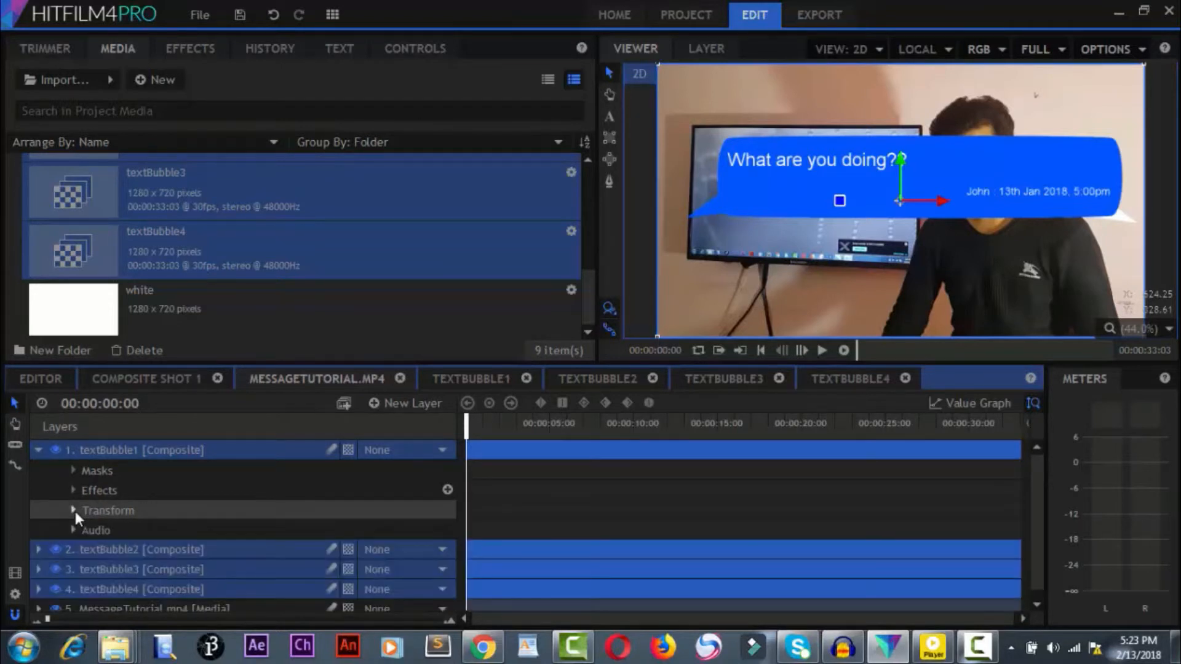
click(74, 511)
scroll(158, 540, down, 1)
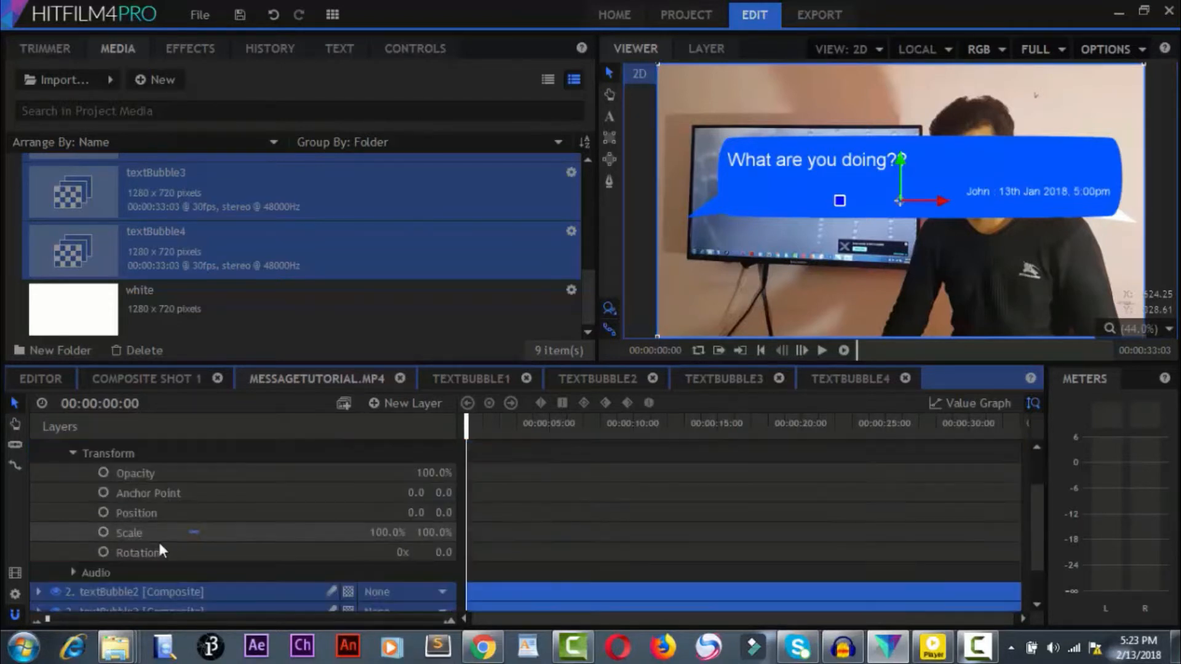
click(380, 533)
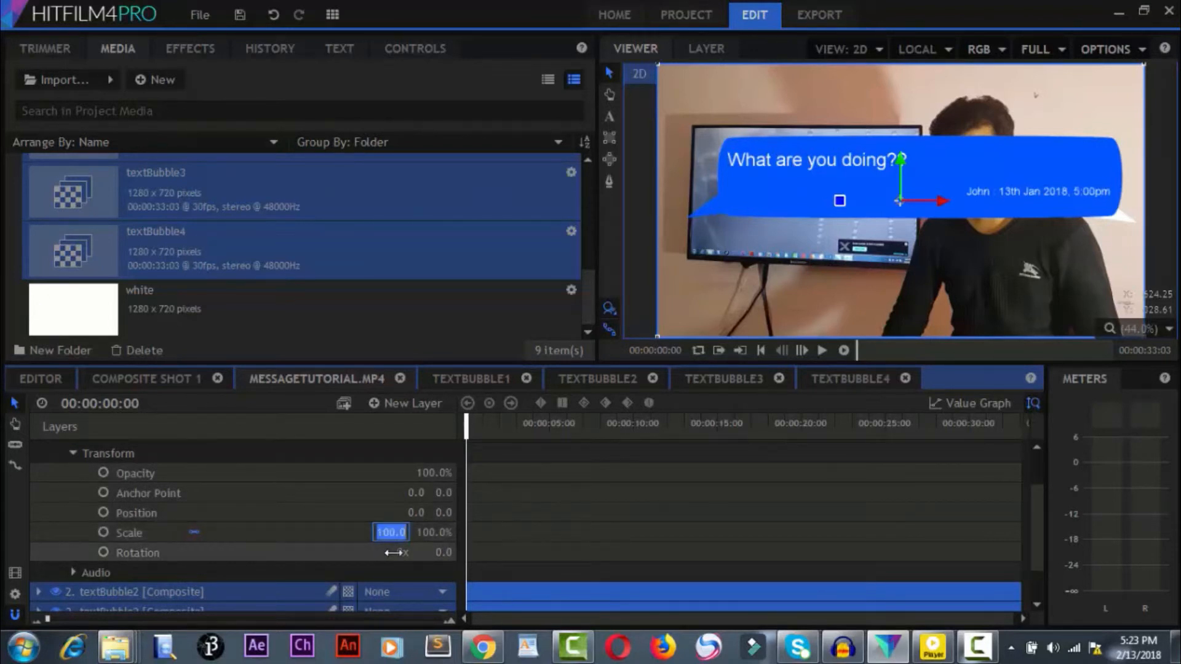
text(60)
key(Return)
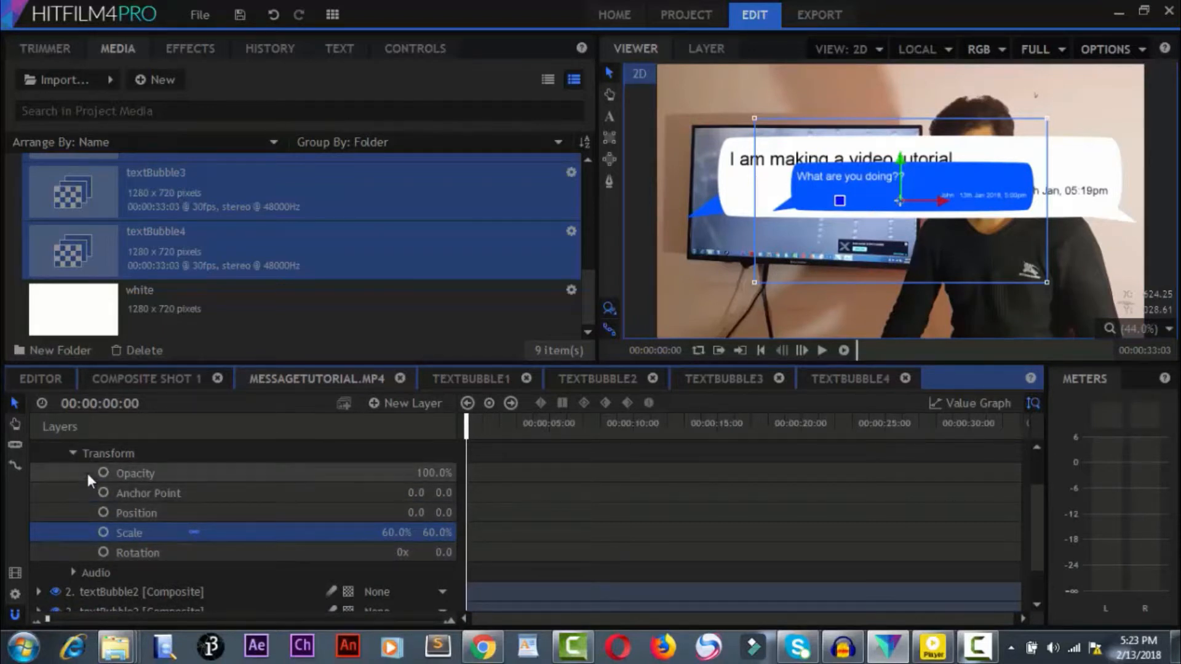
scroll(74, 459, up, 1)
click(39, 449)
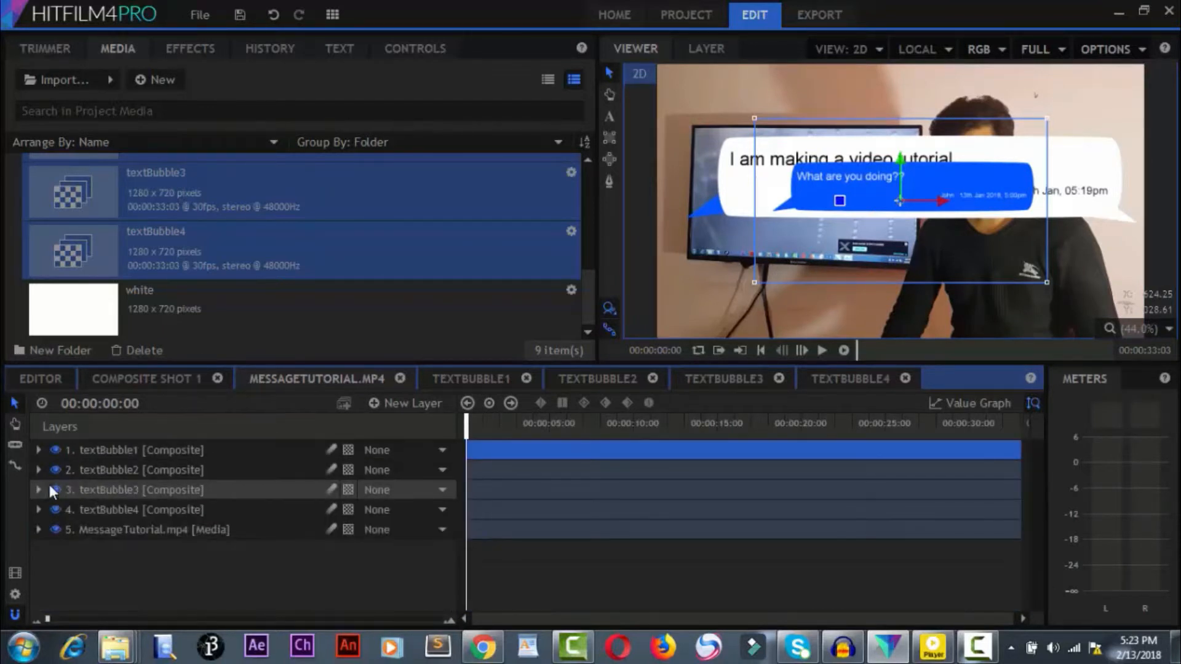
Step: Set the scale of the textBubble2 layer to 60%
click(38, 470)
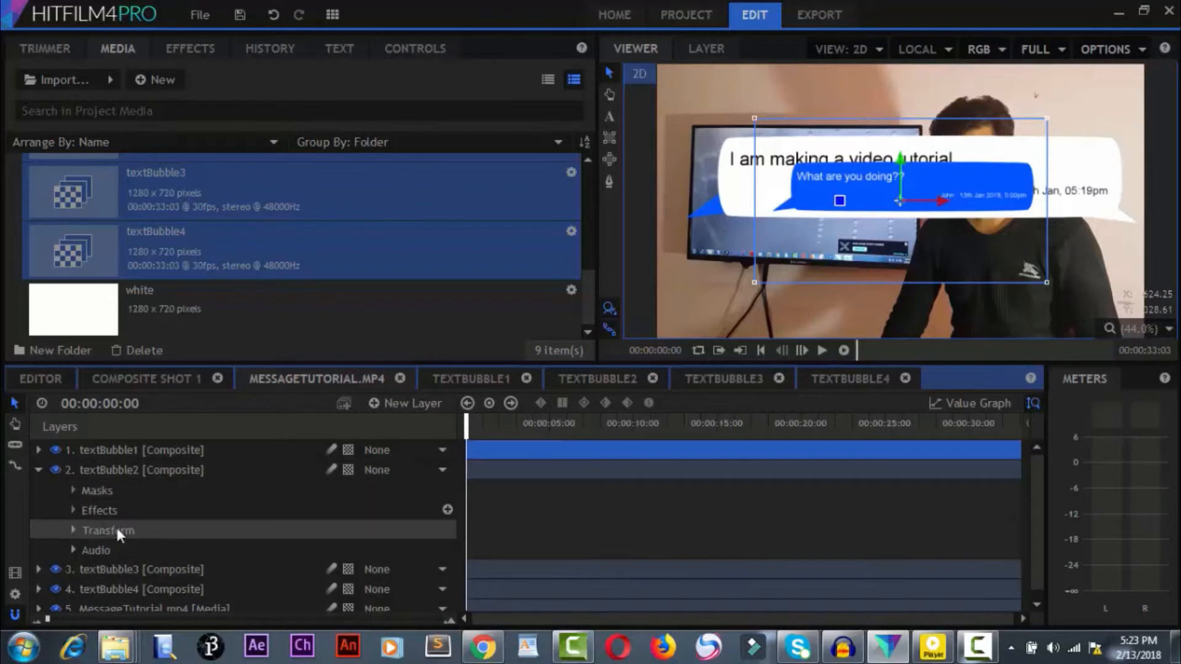
click(73, 528)
scroll(255, 564, down, 2)
click(384, 552)
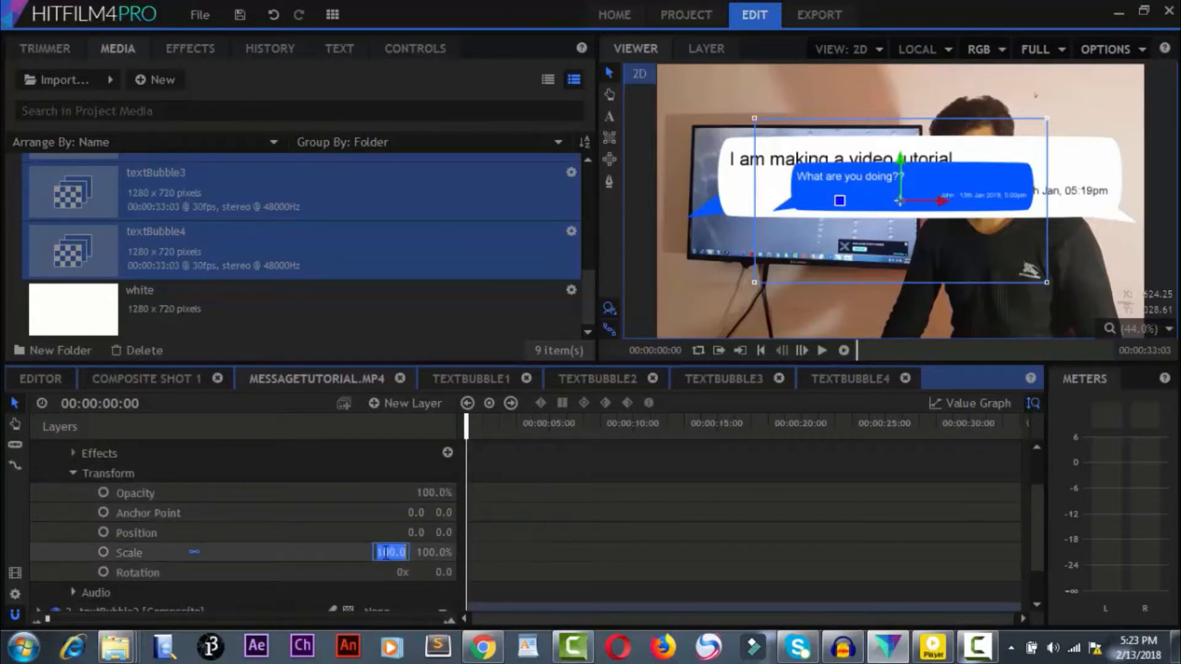
text(60)
key(Return)
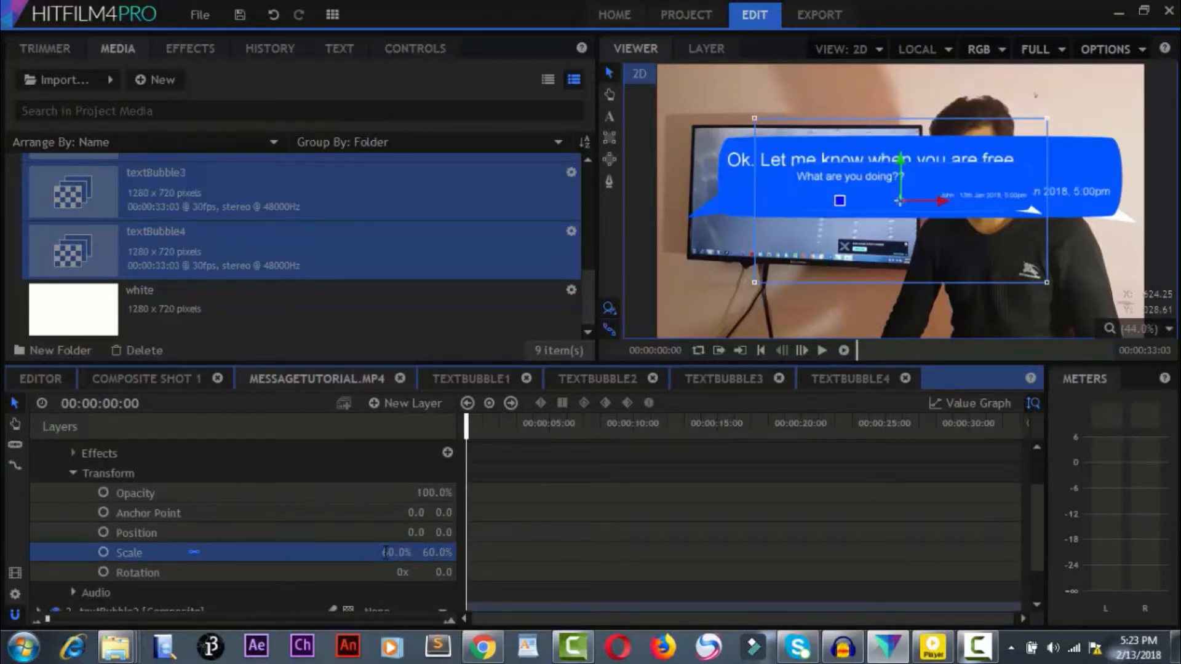
scroll(57, 480, up, 3)
click(39, 470)
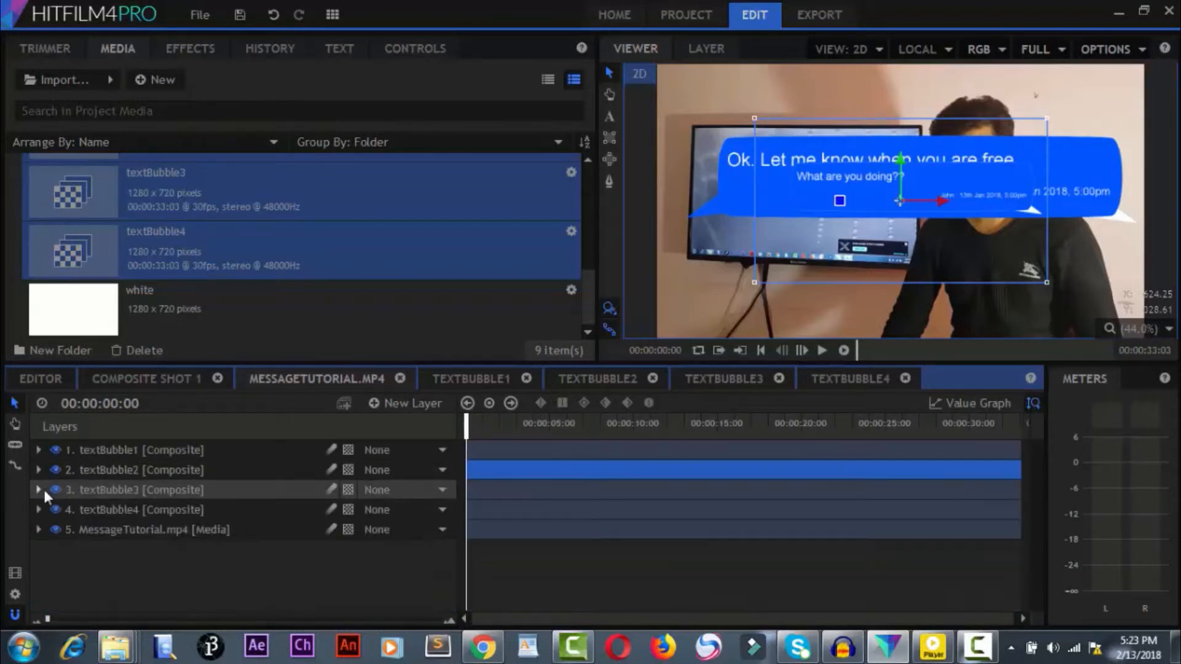
Step: Set the scale of the textBubble3 layer to 60%
click(37, 489)
click(105, 551)
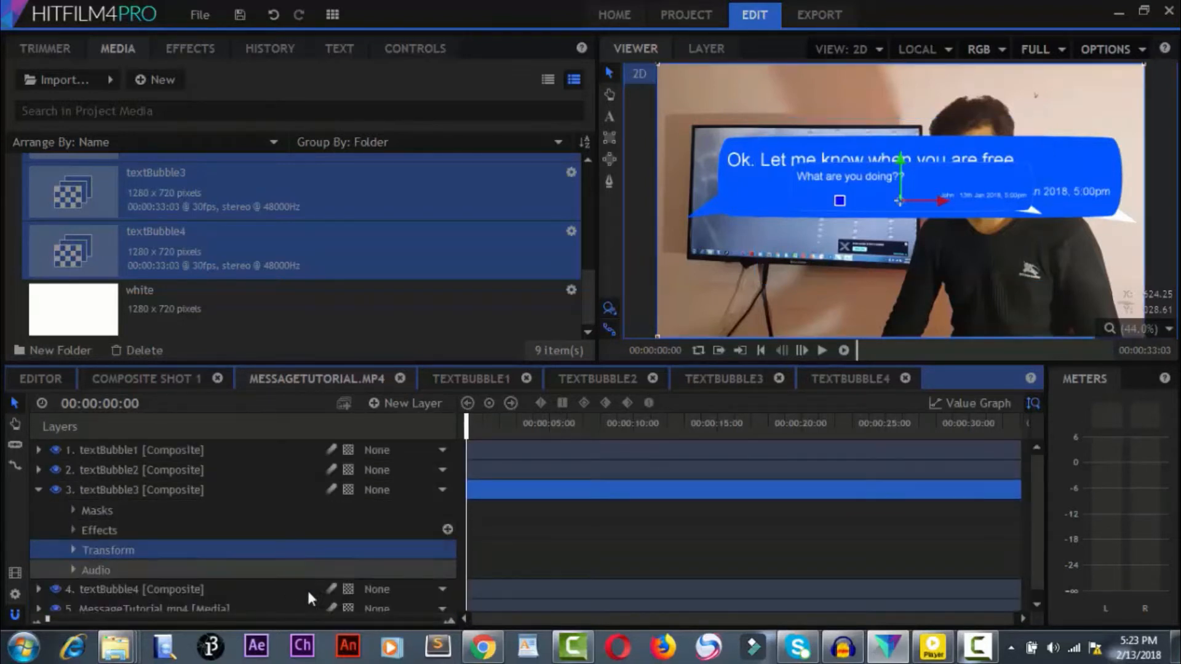
scroll(185, 561, down, 1)
click(74, 542)
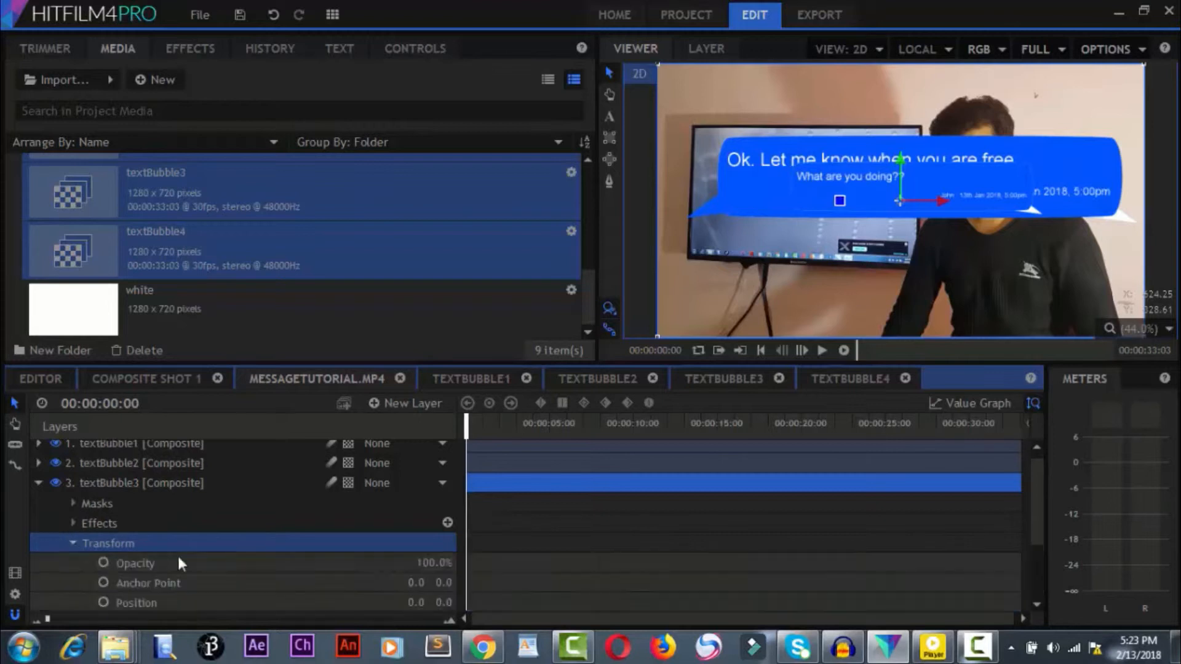
scroll(169, 542, down, 3)
click(388, 522)
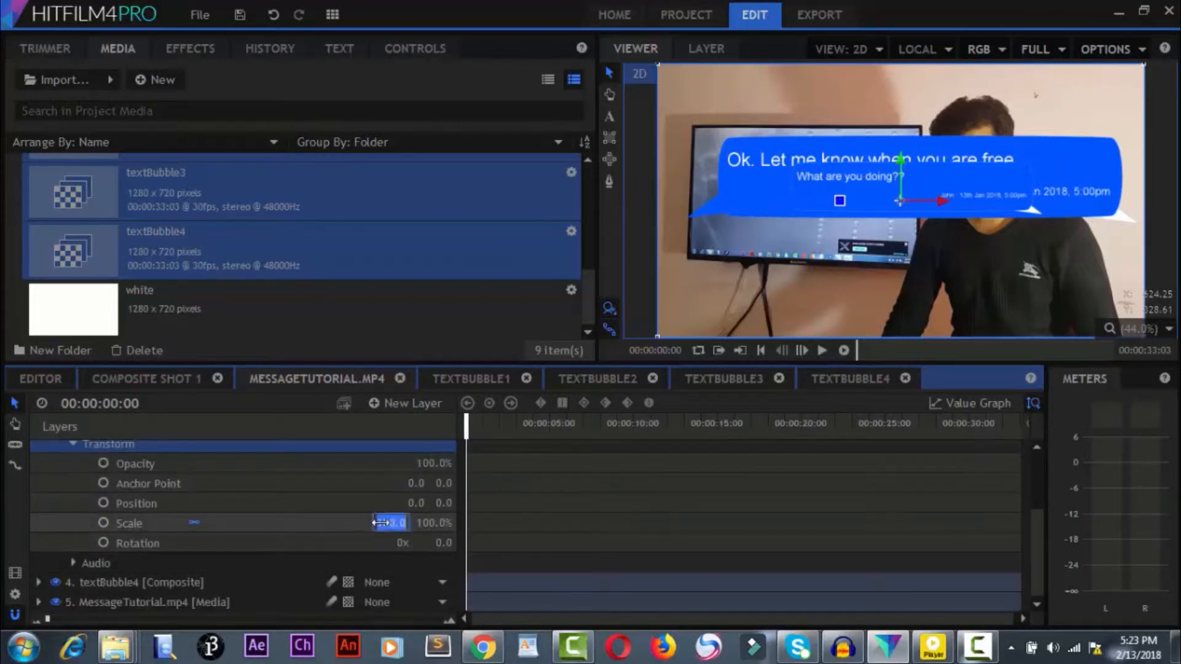
text(60)
key(Return)
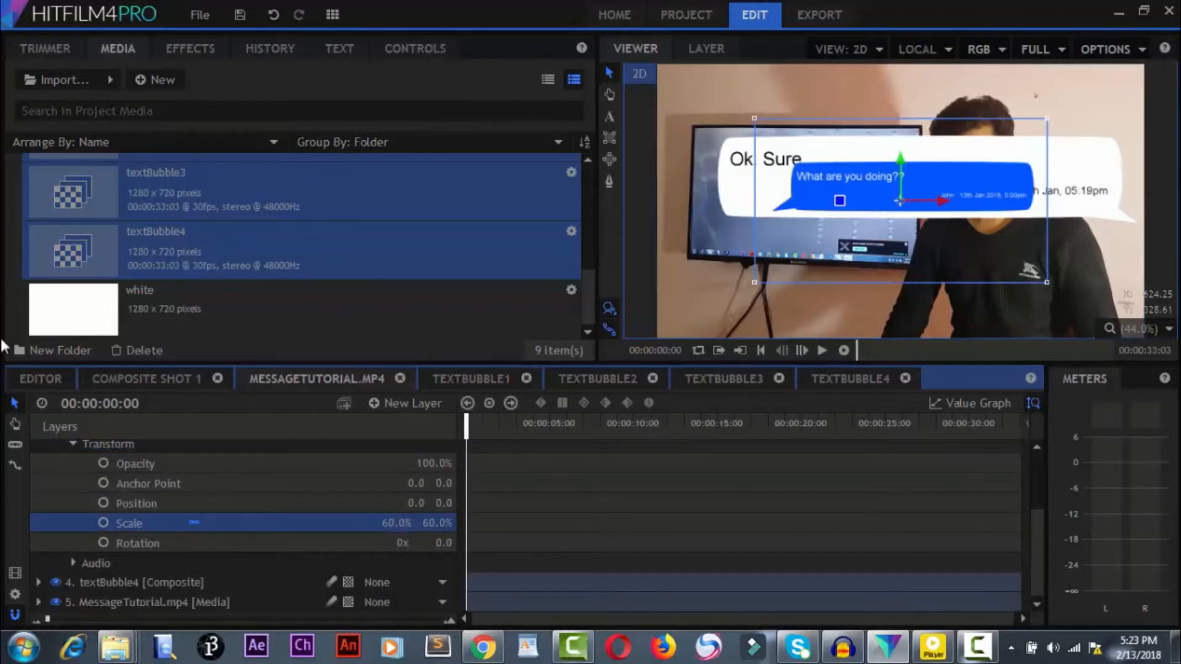
scroll(35, 453, up, 5)
click(35, 489)
Step: Set the scale of the textBubble4 layer to 60%
click(37, 512)
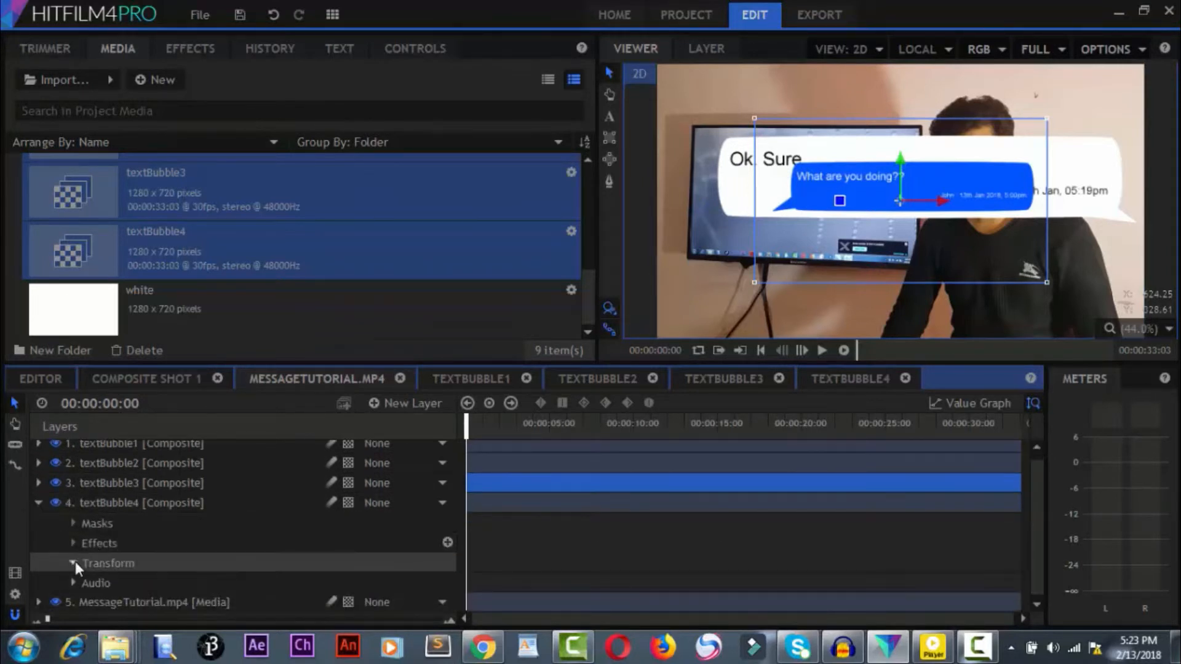
click(75, 563)
click(373, 542)
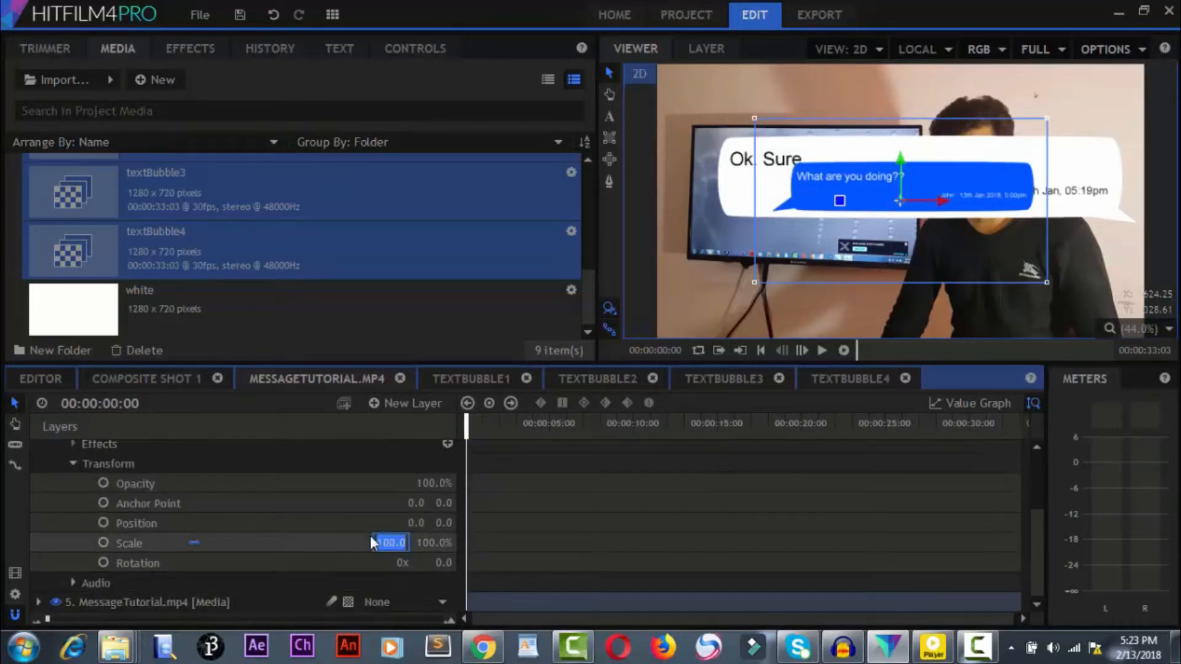
text(60)
key(Return)
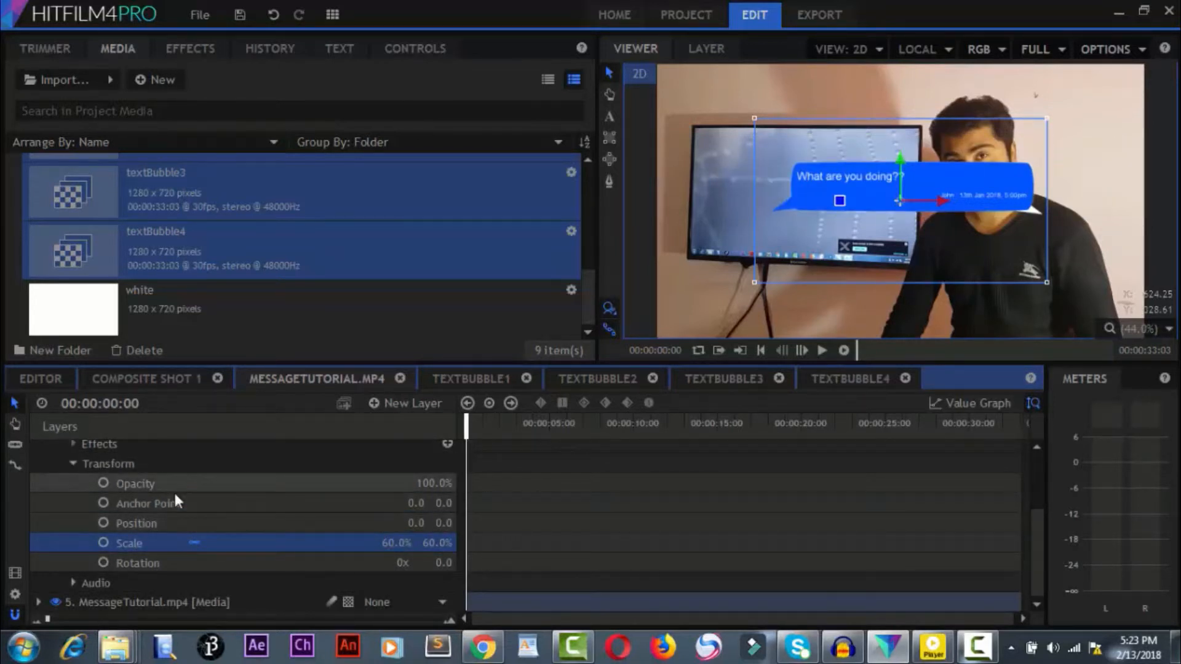
scroll(174, 490, up, 3)
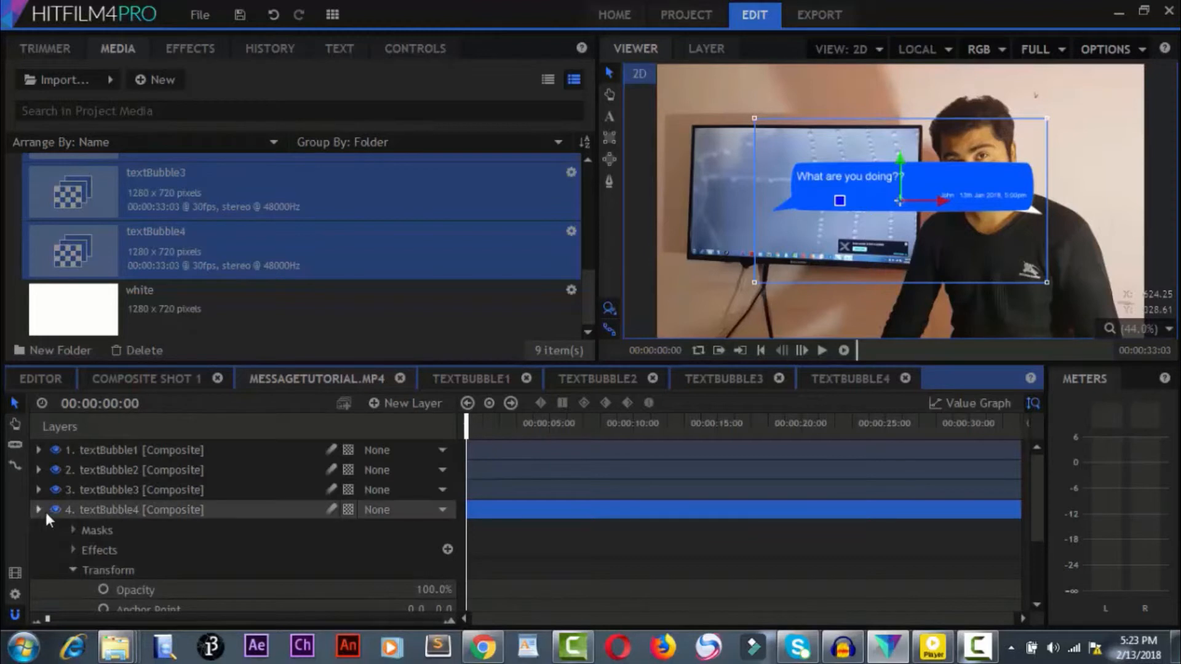
click(38, 510)
Step: Move the four text bubble layers together to the upper left of the video frame, at a Y position of about 180
scroll(796, 276, down, 3)
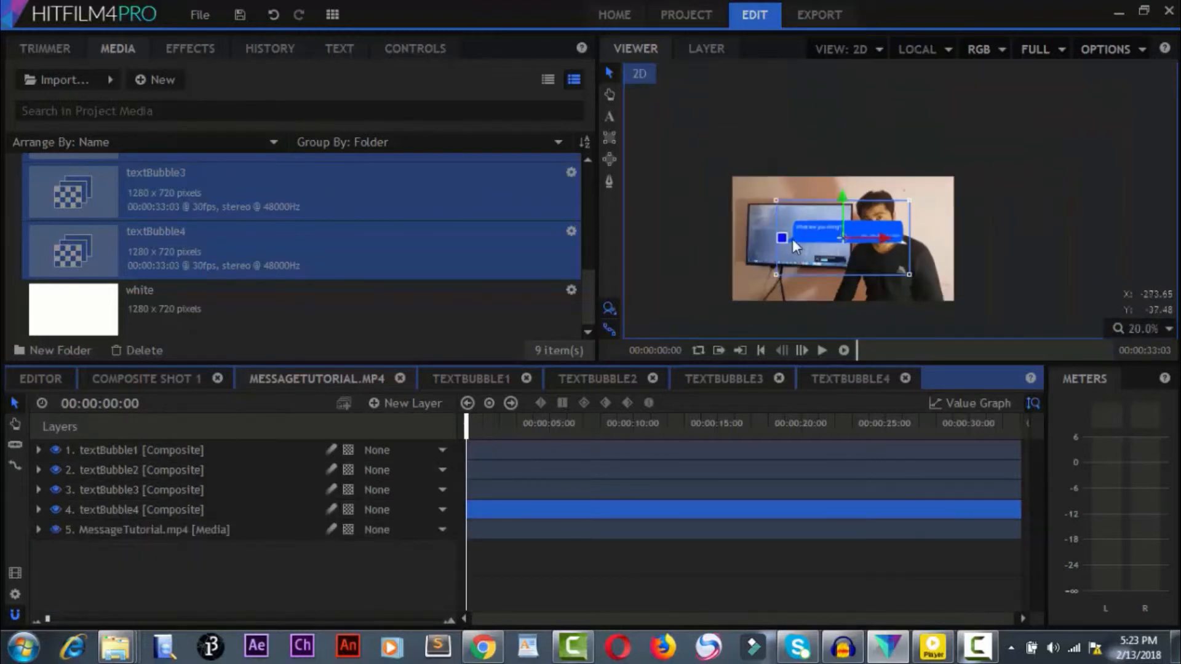
scroll(793, 239, up, 2)
scroll(793, 238, up, 1)
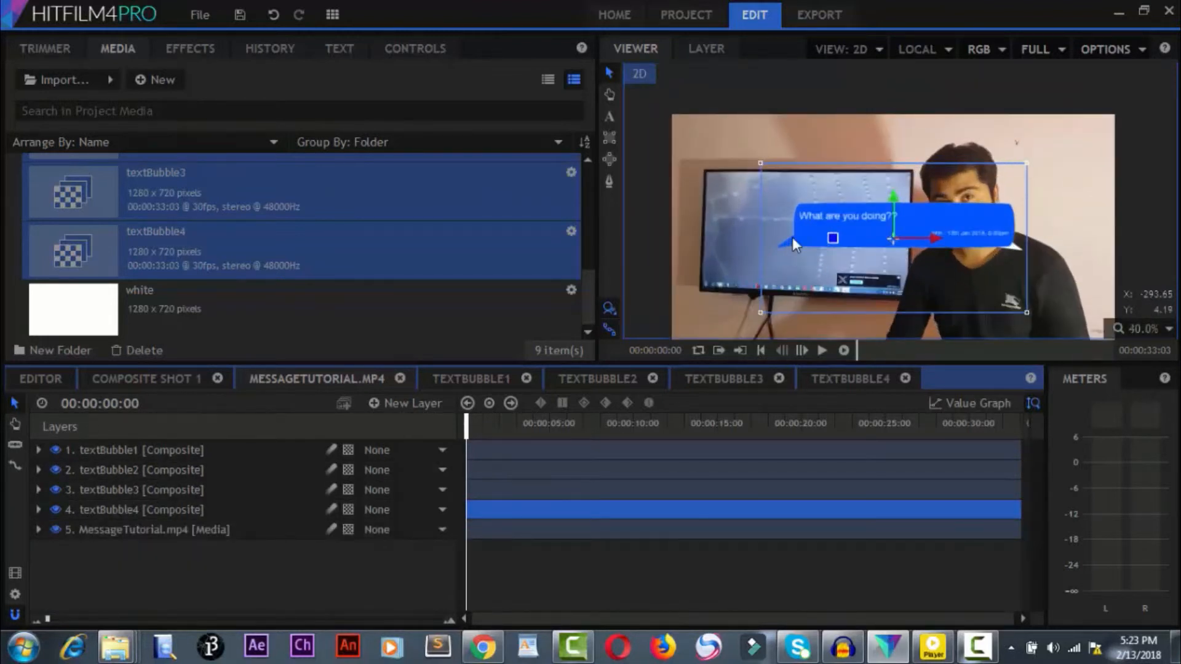
scroll(793, 238, down, 2)
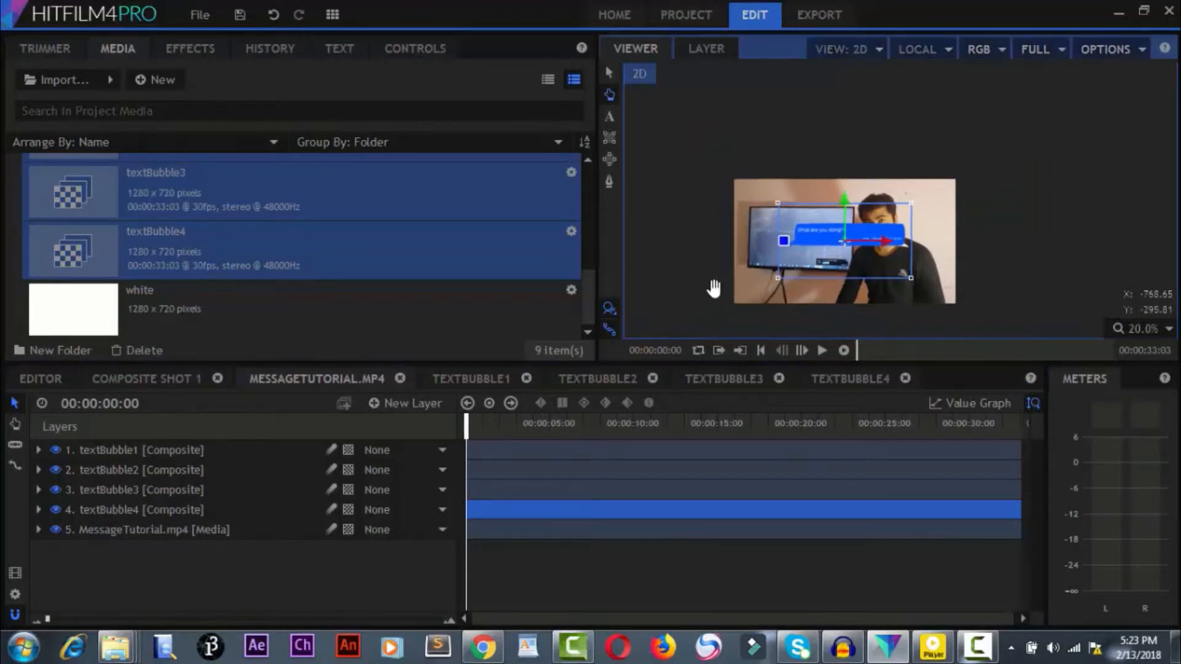
drag(711, 287, 747, 257)
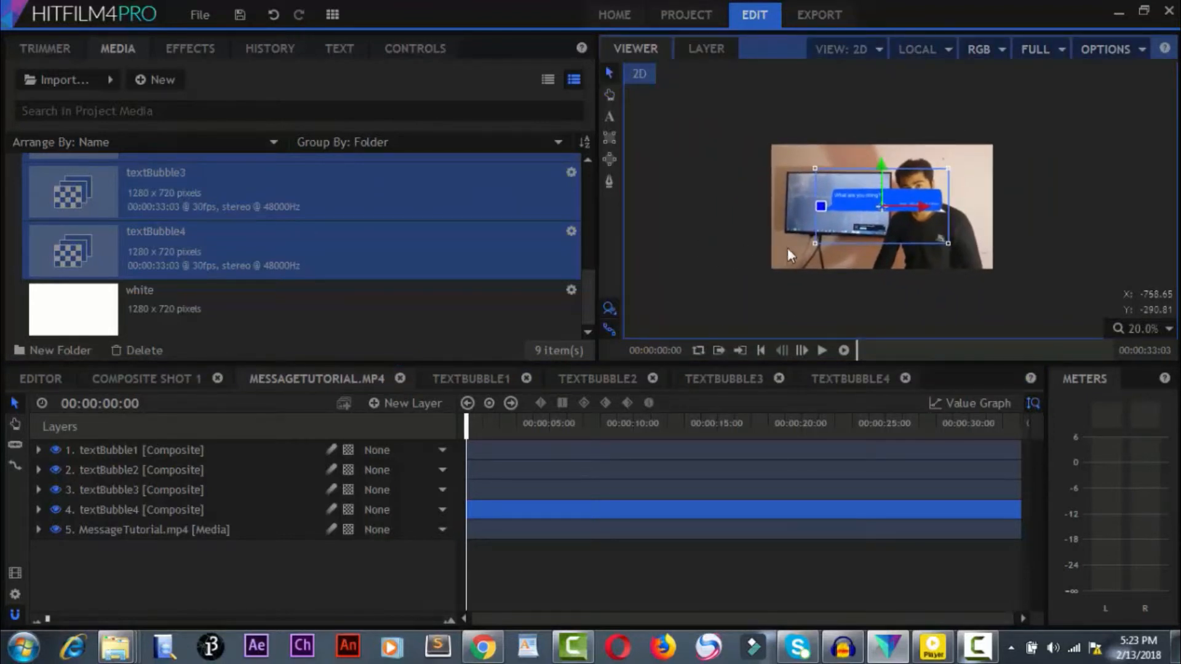
click(142, 452)
shift+click(151, 508)
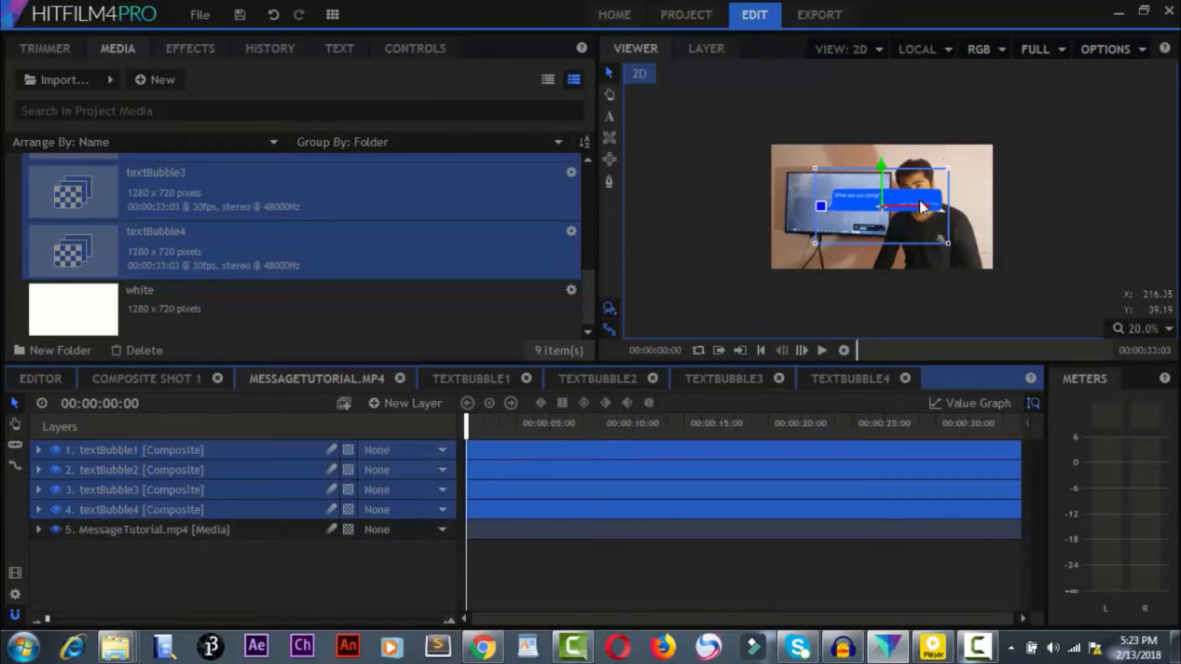
drag(927, 208, 881, 207)
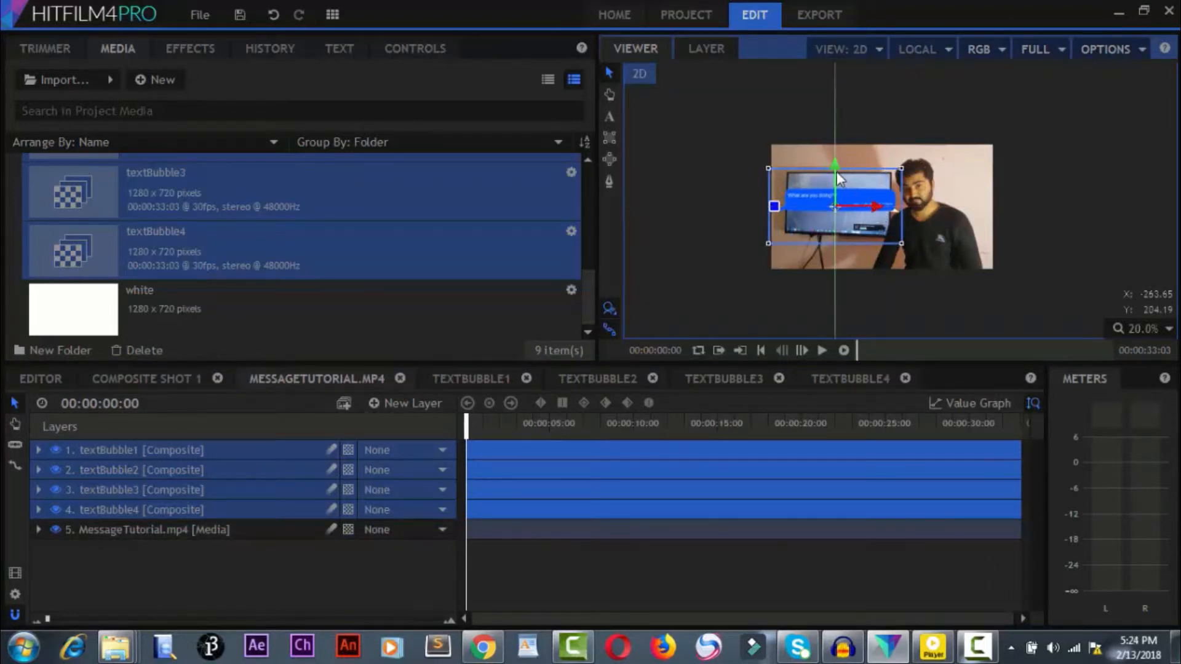
drag(837, 175, 834, 145)
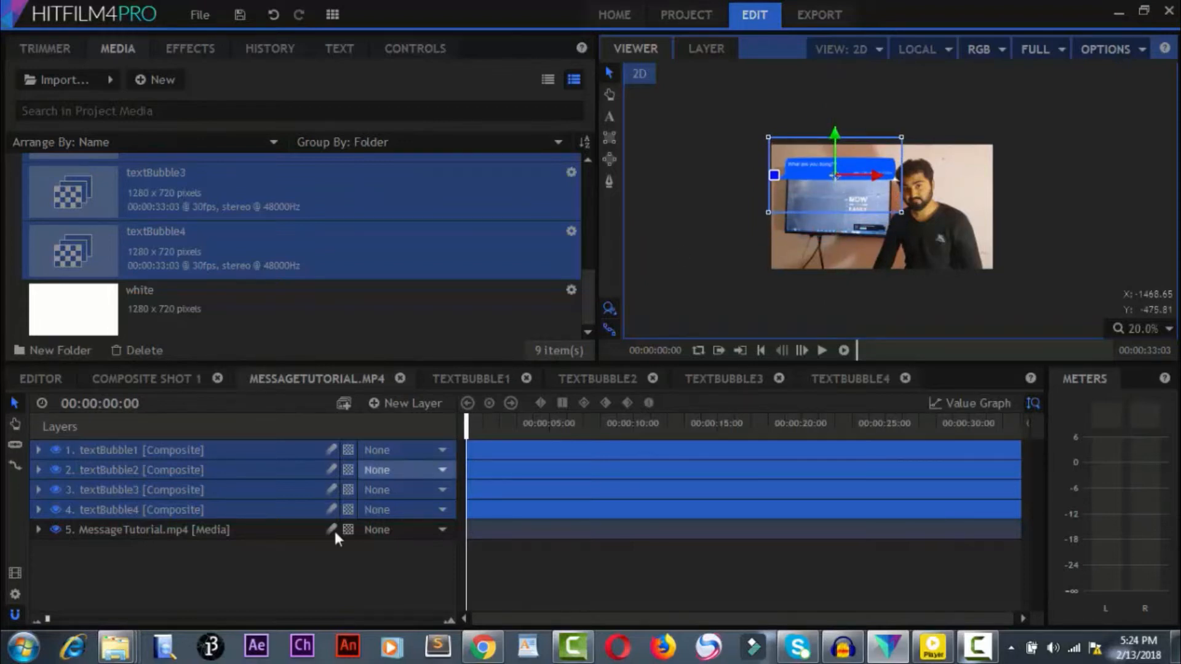
click(291, 560)
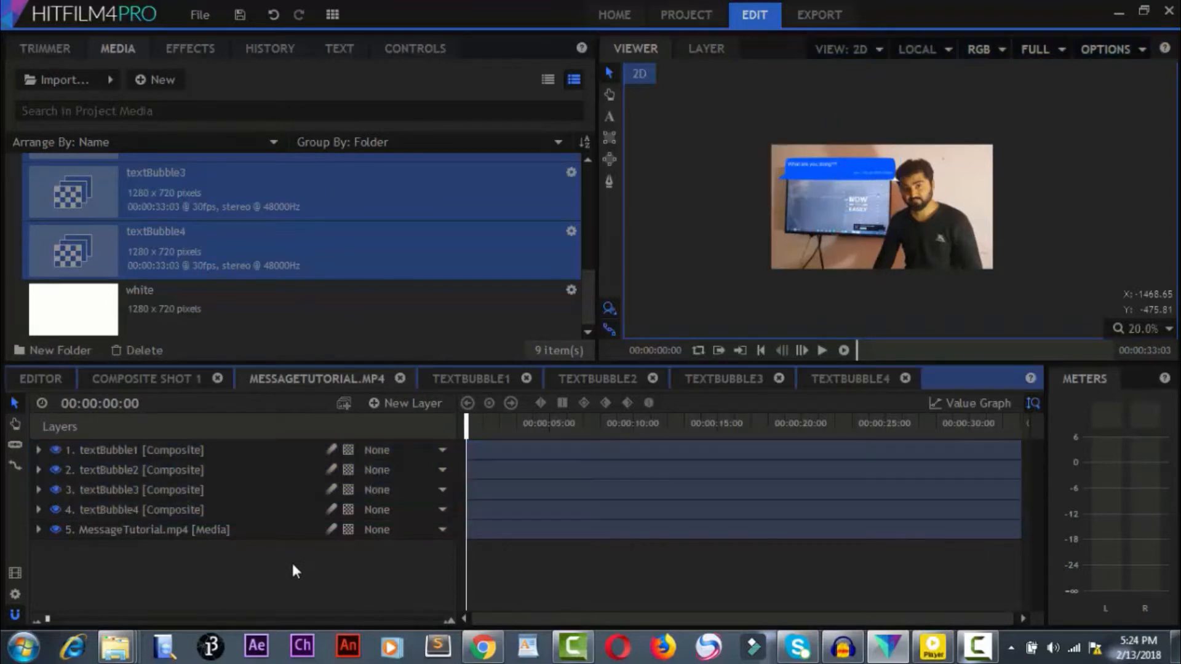
Step: Move the textBubble2 and textBubble4 layers straight down below the blue bubble, to a Y position of about 5
click(160, 475)
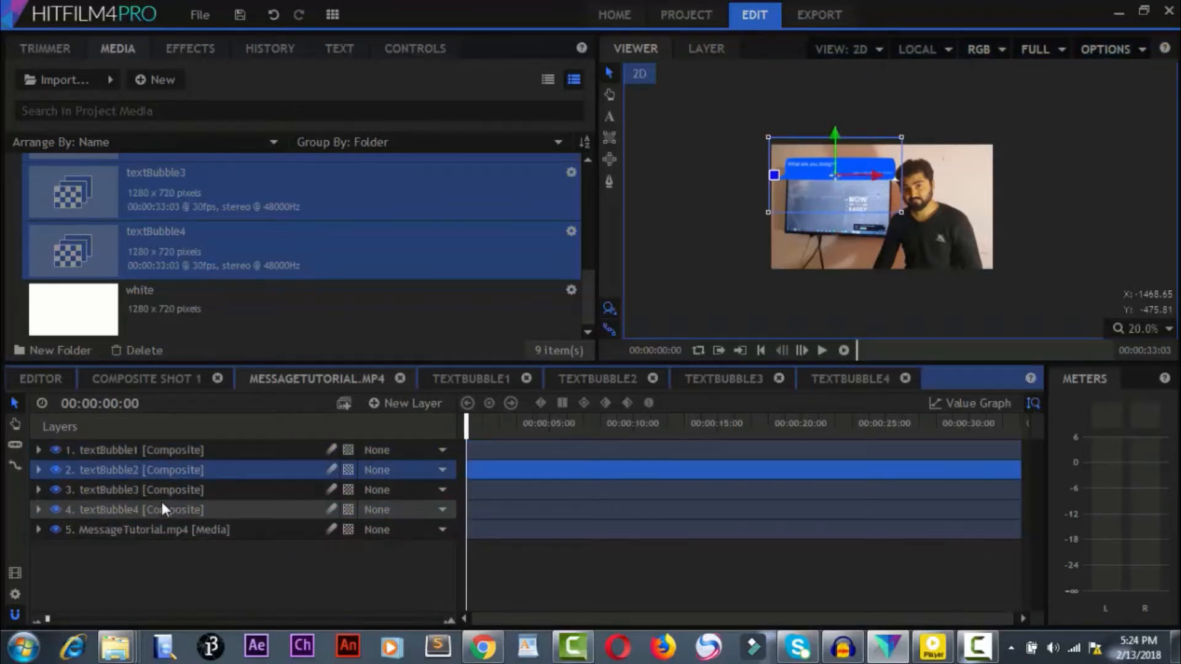
ctrl+click(163, 508)
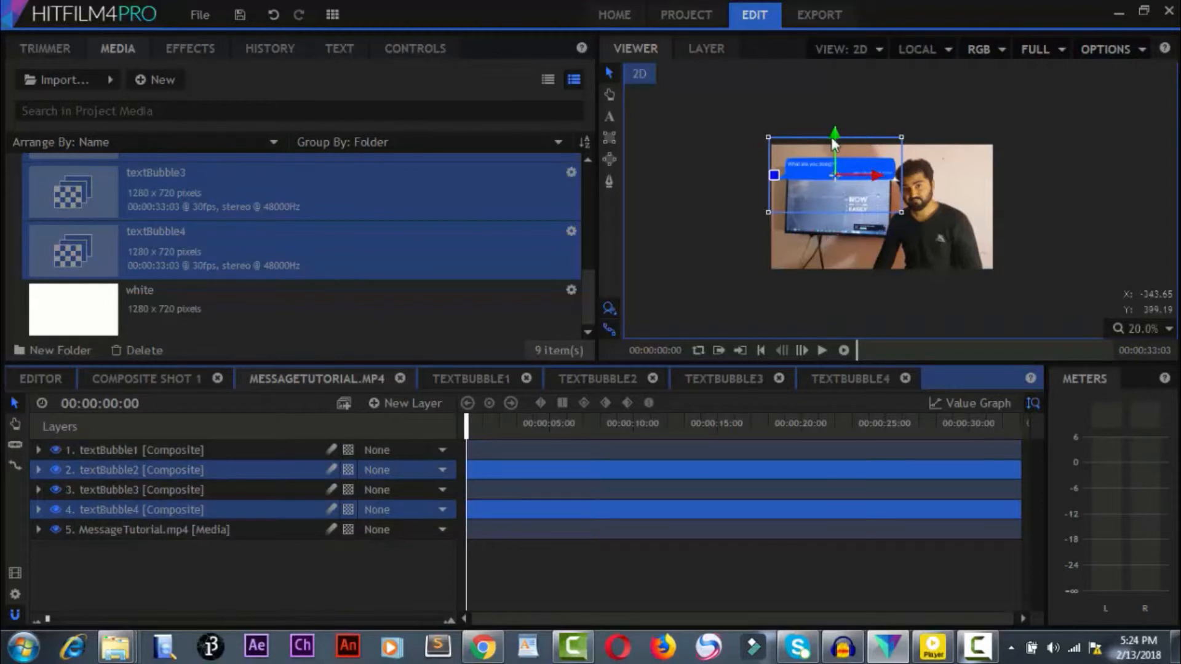
drag(834, 137, 845, 175)
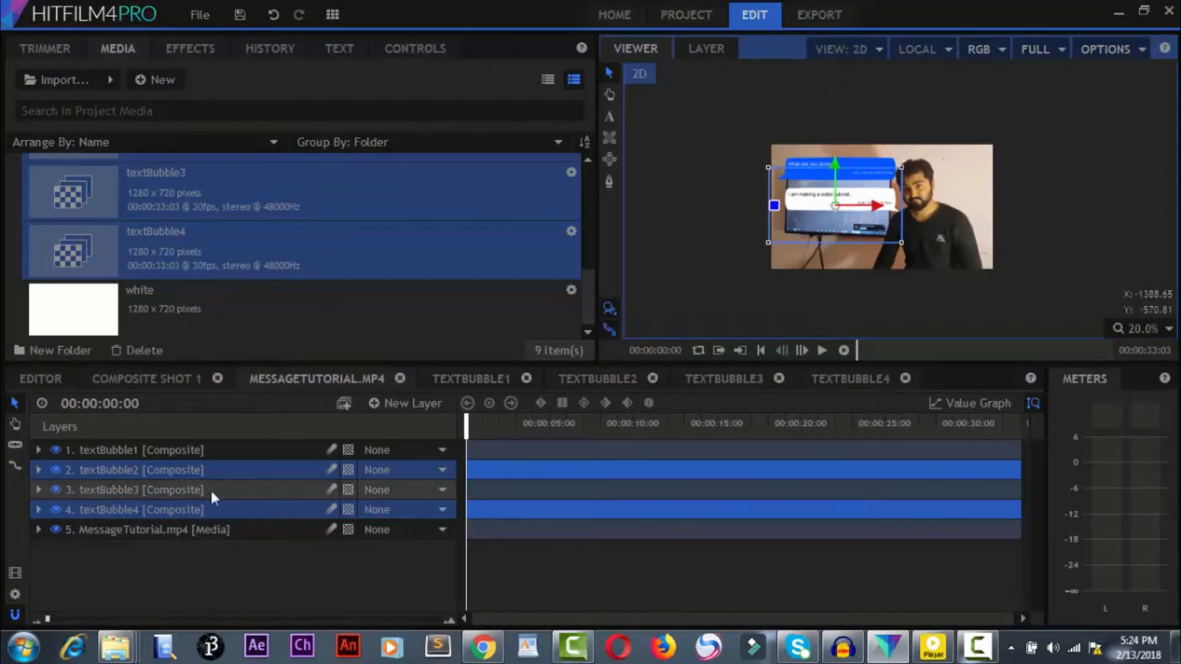
click(152, 566)
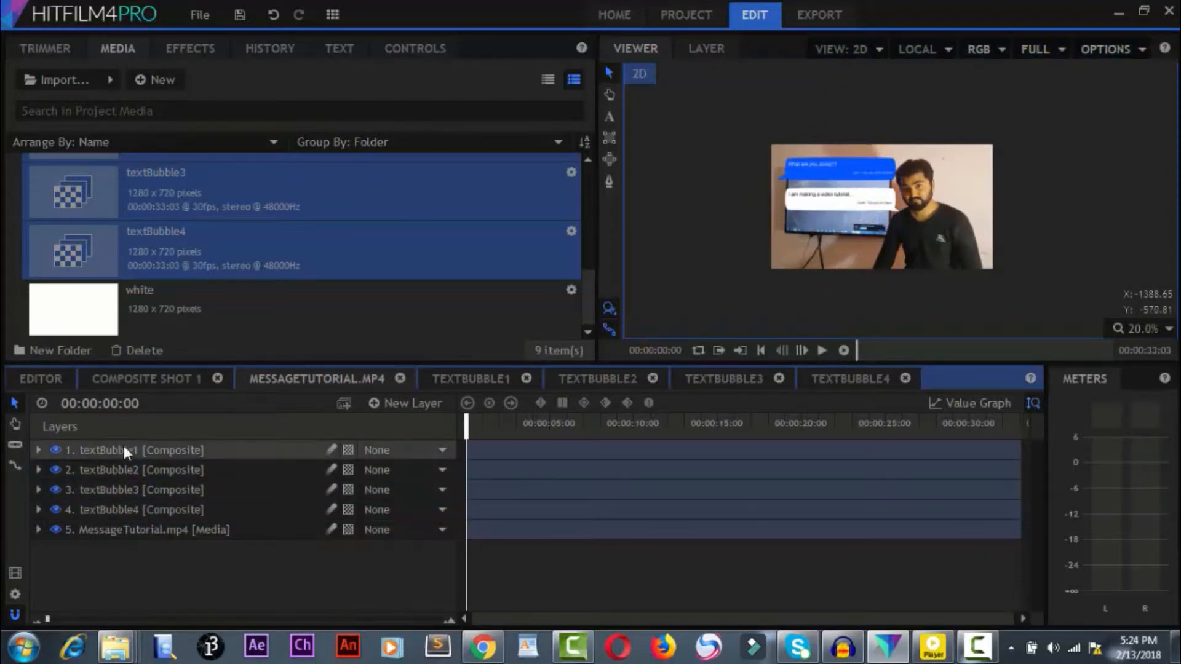
Step: Move all four text bubble layers horizontally out past the left edge of the video frame, to an X position of about -1060
click(126, 449)
shift+click(137, 503)
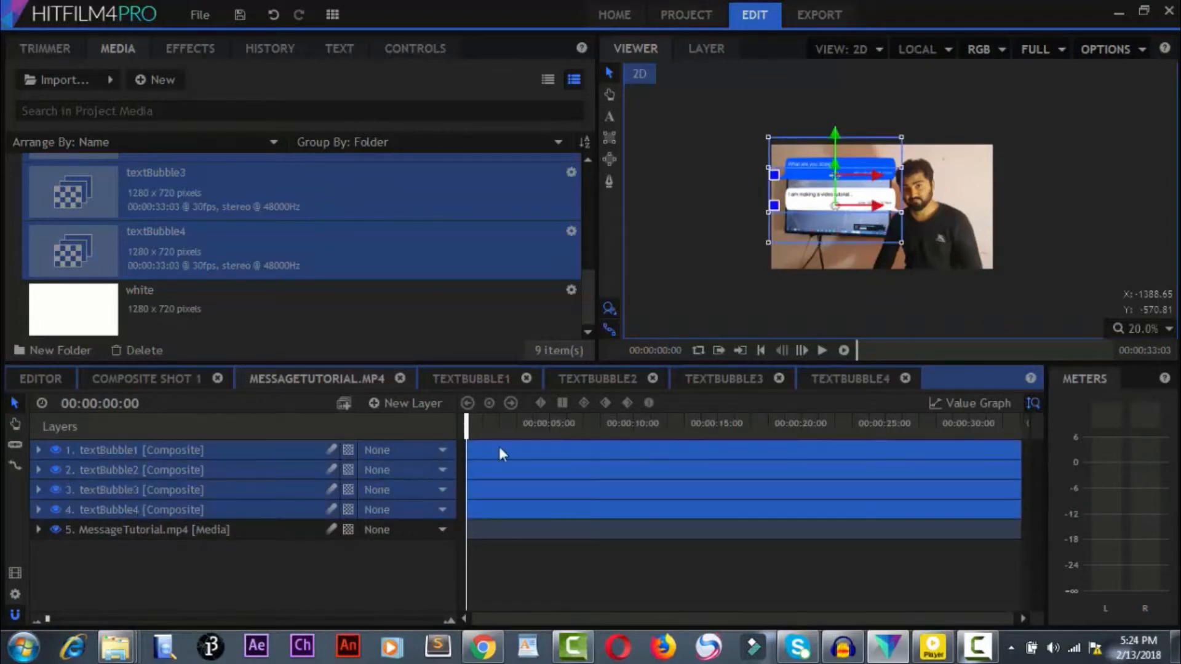
drag(866, 207, 735, 195)
click(747, 289)
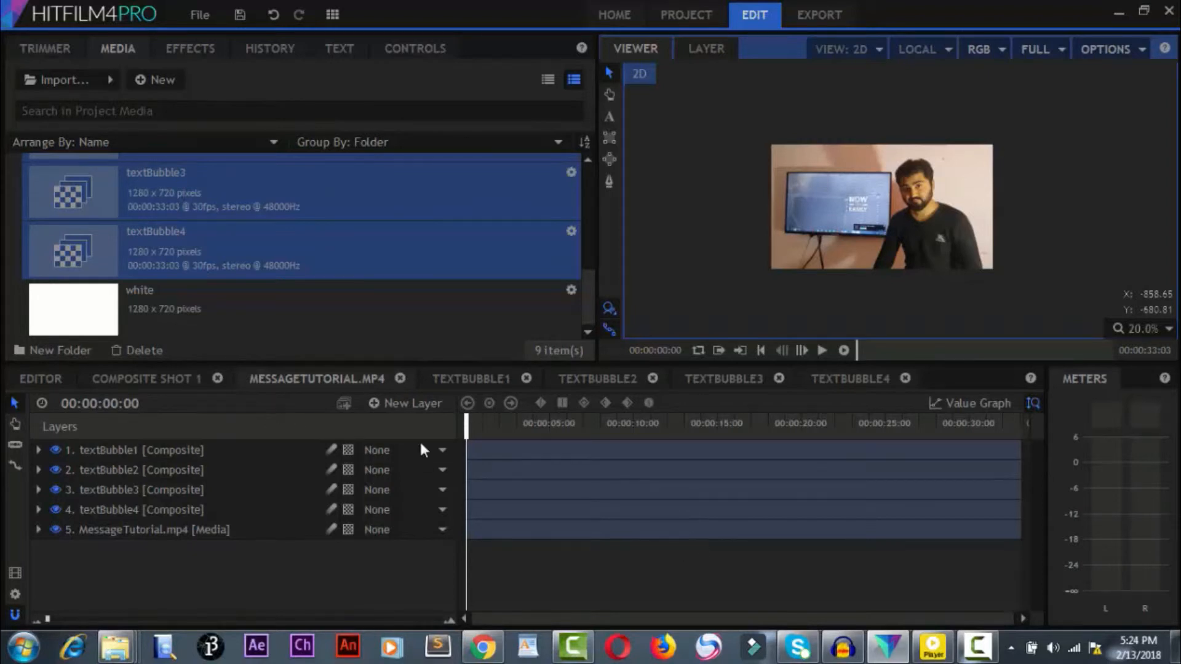
Step: Add a Position keyframe to the textBubble1 layer at 00:00:10:00 with the bubble off-frame
drag(470, 424, 509, 425)
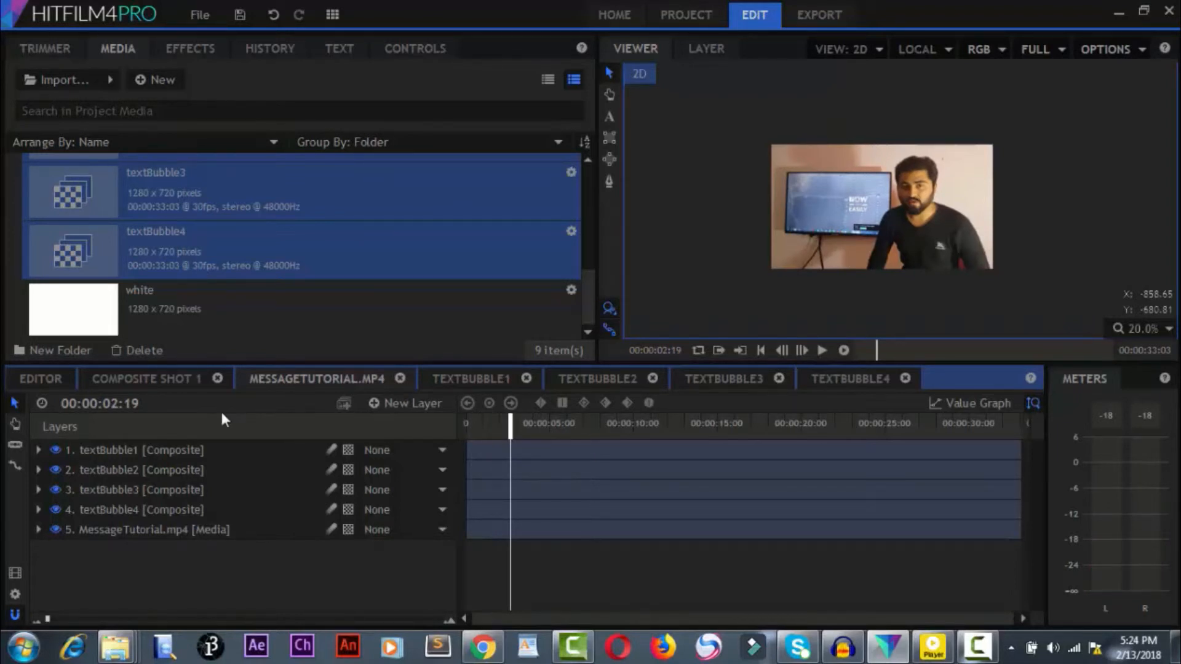
double_click(111, 403)
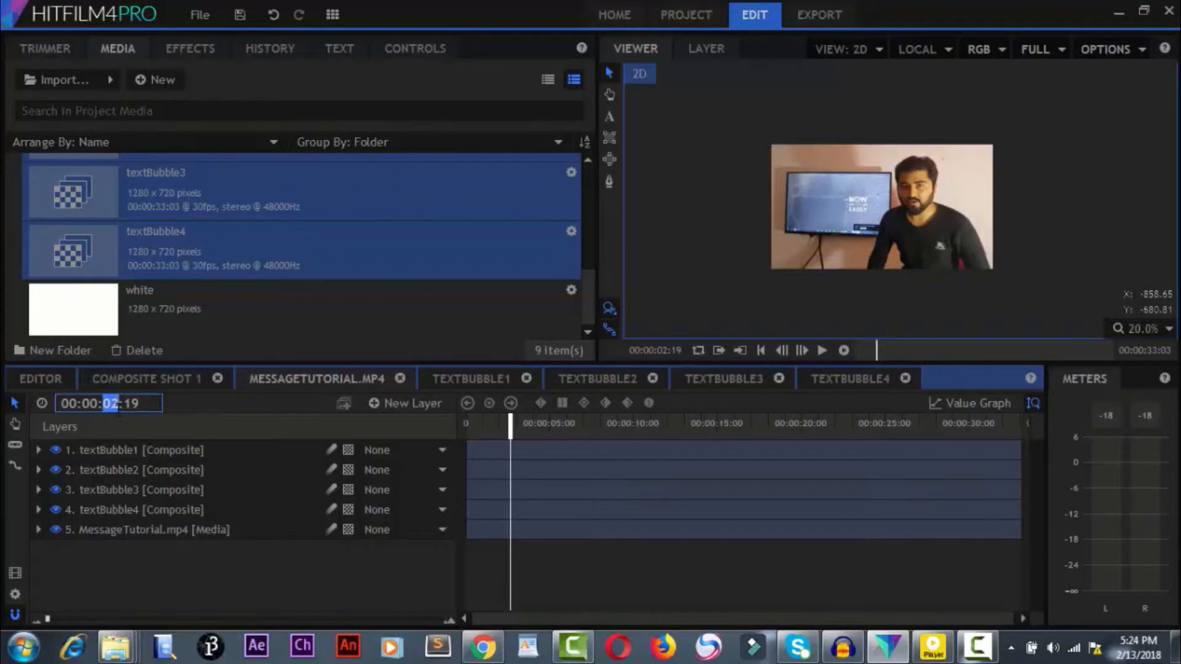
text(10)
key(BackSpace)
key(BackSpace)
text(00)
key(Return)
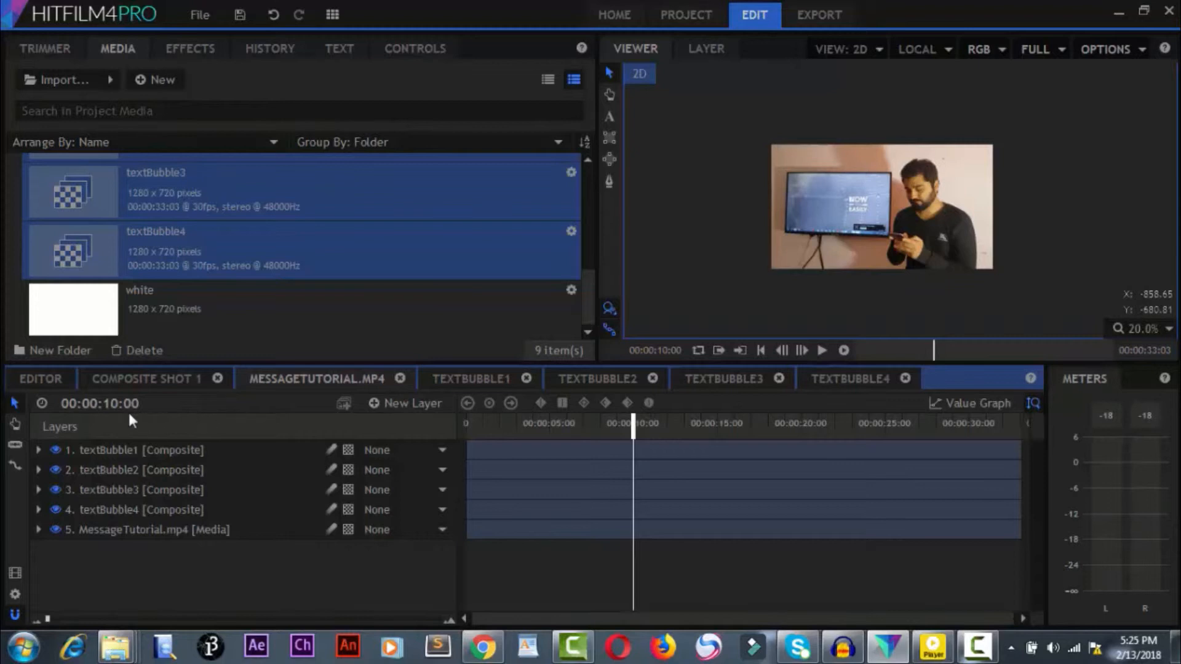
click(39, 450)
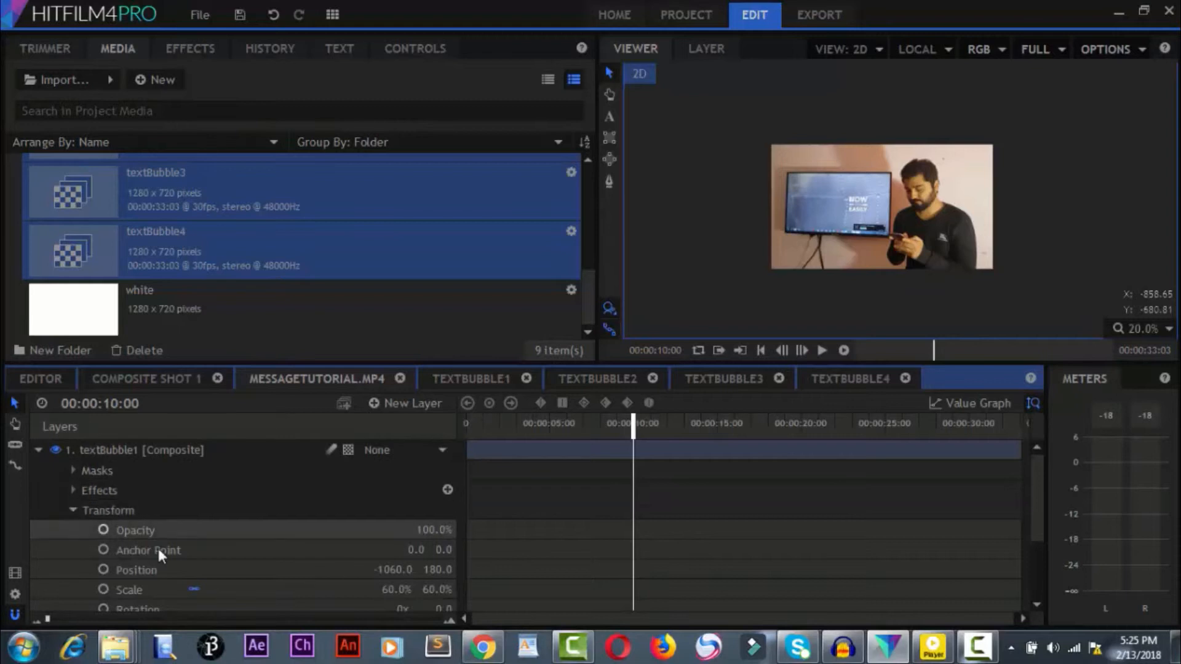
scroll(166, 554, down, 1)
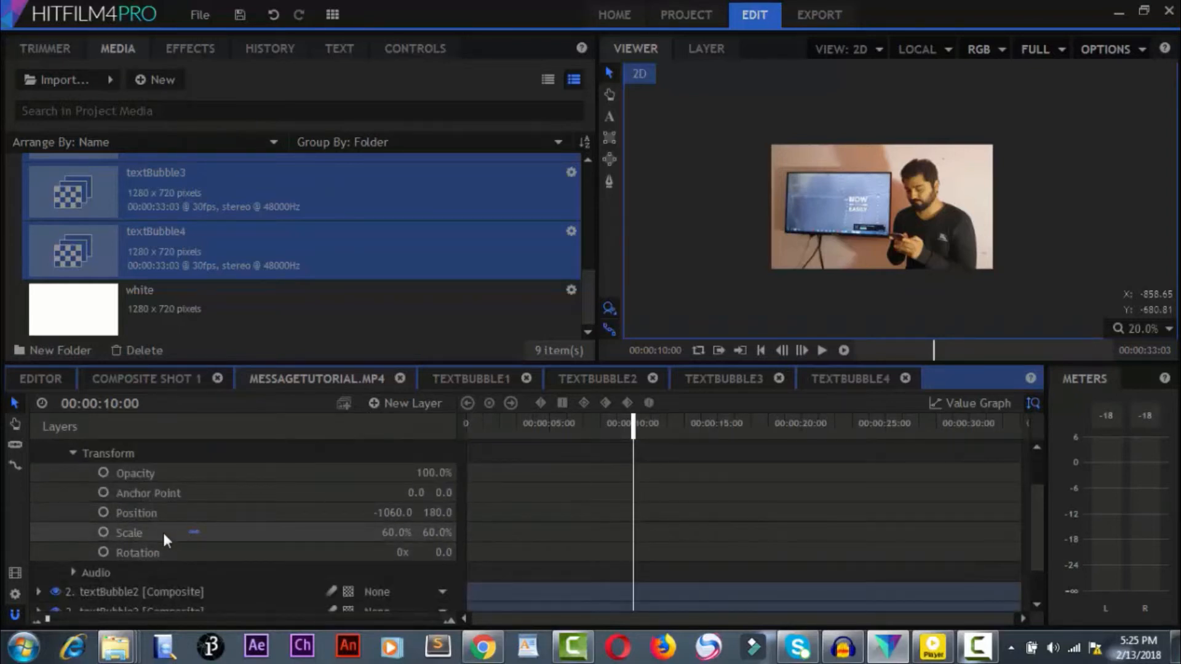
click(103, 512)
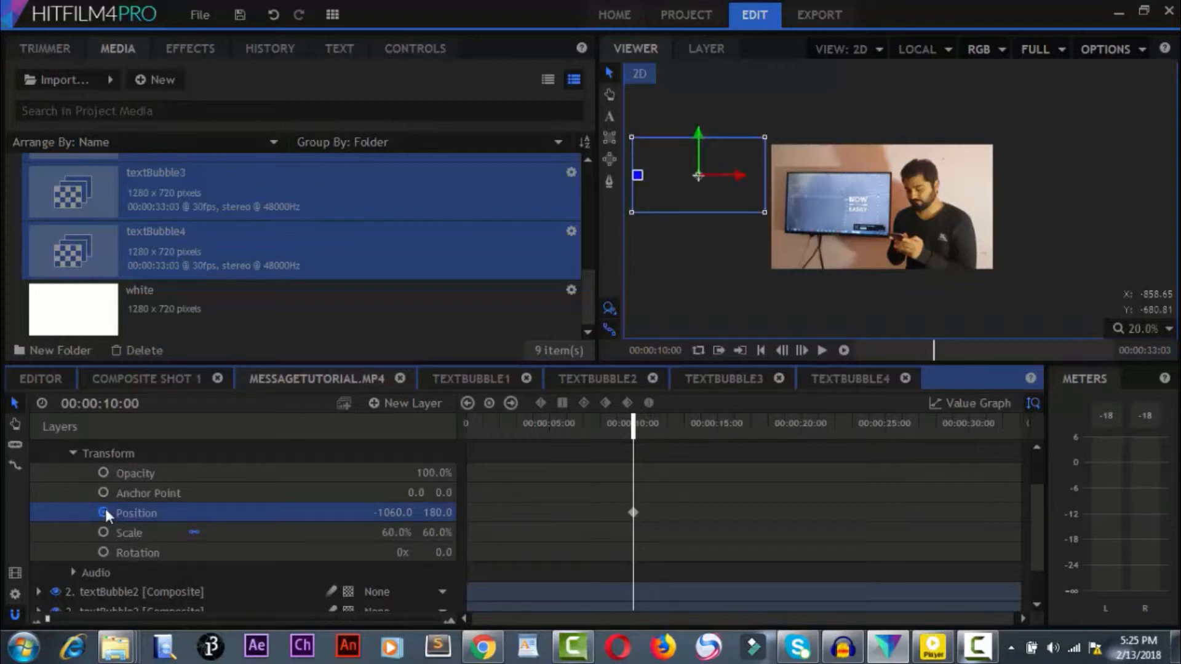
Step: Keyframe the textBubble1 layer's X position to -270 at 00:00:10:10 and collapse the layer
click(125, 406)
drag(124, 406, 141, 406)
text(10)
key(Return)
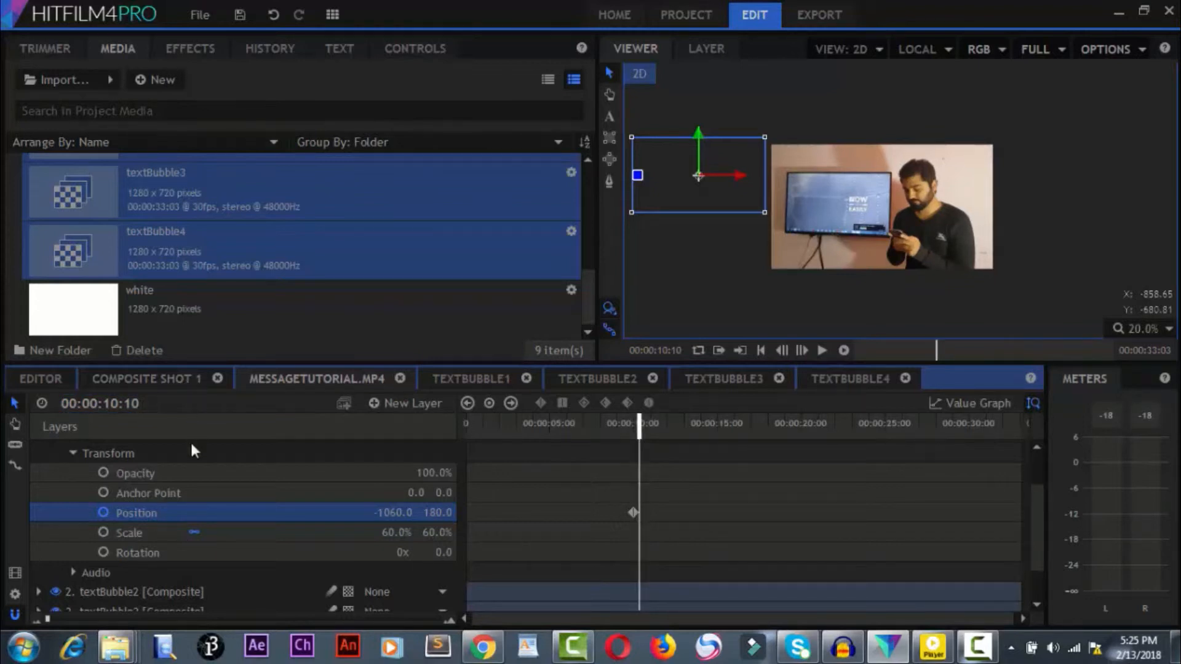
click(386, 511)
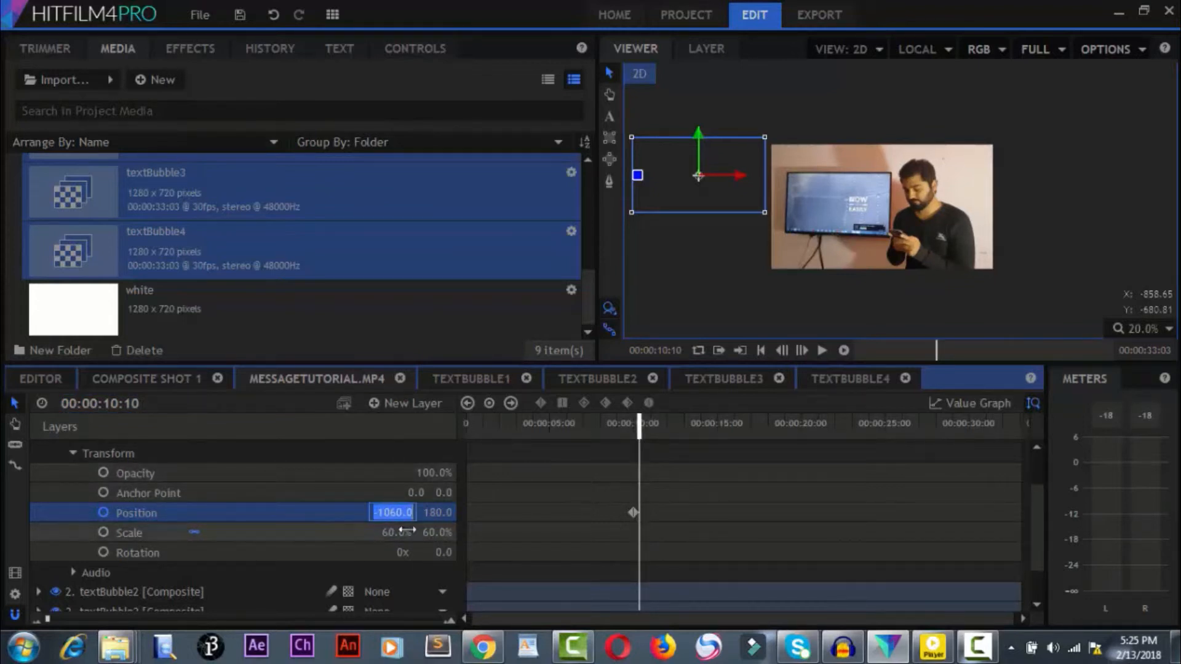
text(-270)
key(Return)
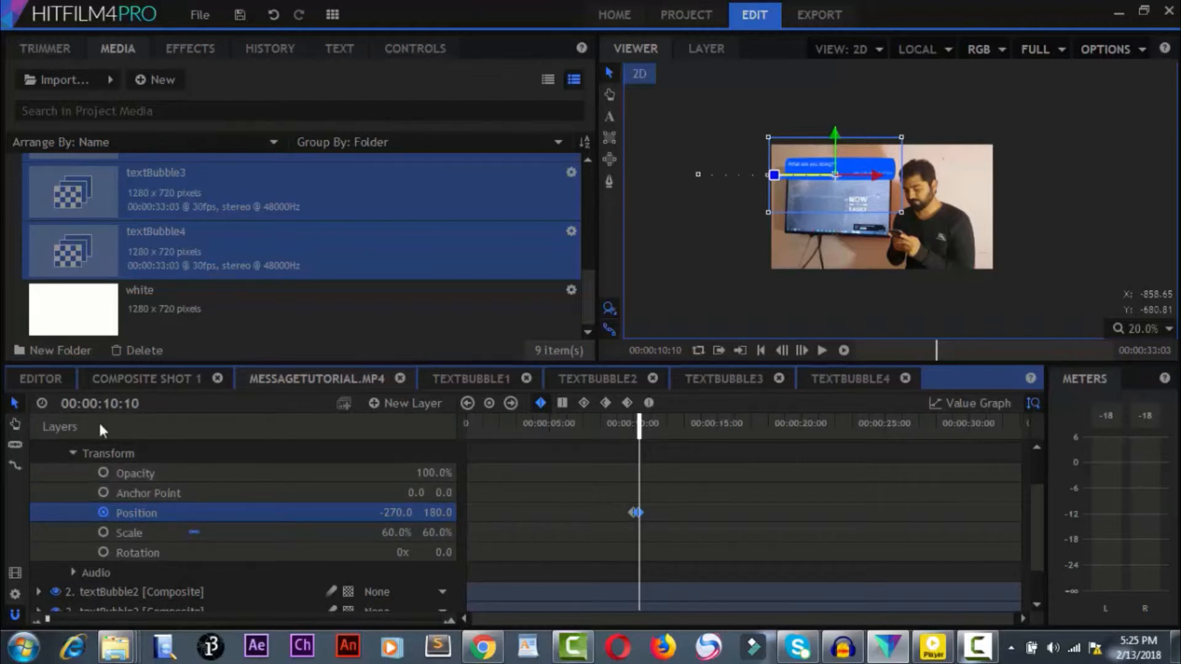
scroll(71, 448, up, 2)
click(37, 450)
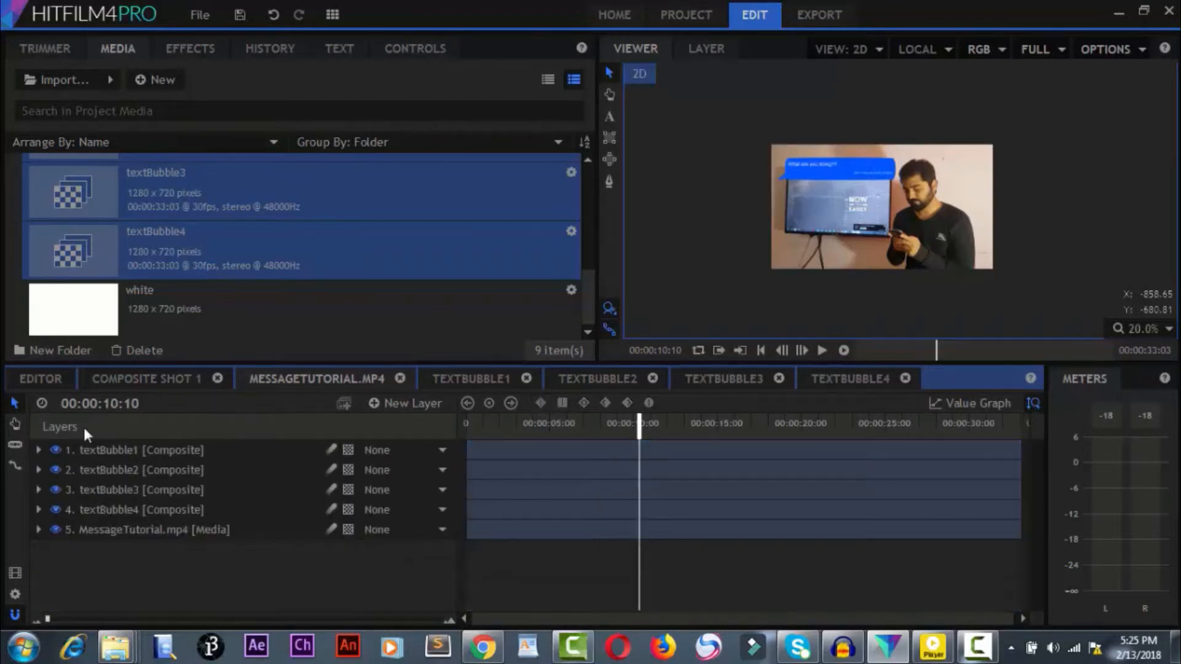
Step: Add a Position keyframe to the textBubble2 layer at 00:00:12:00 with the bubble off-frame
double_click(107, 403)
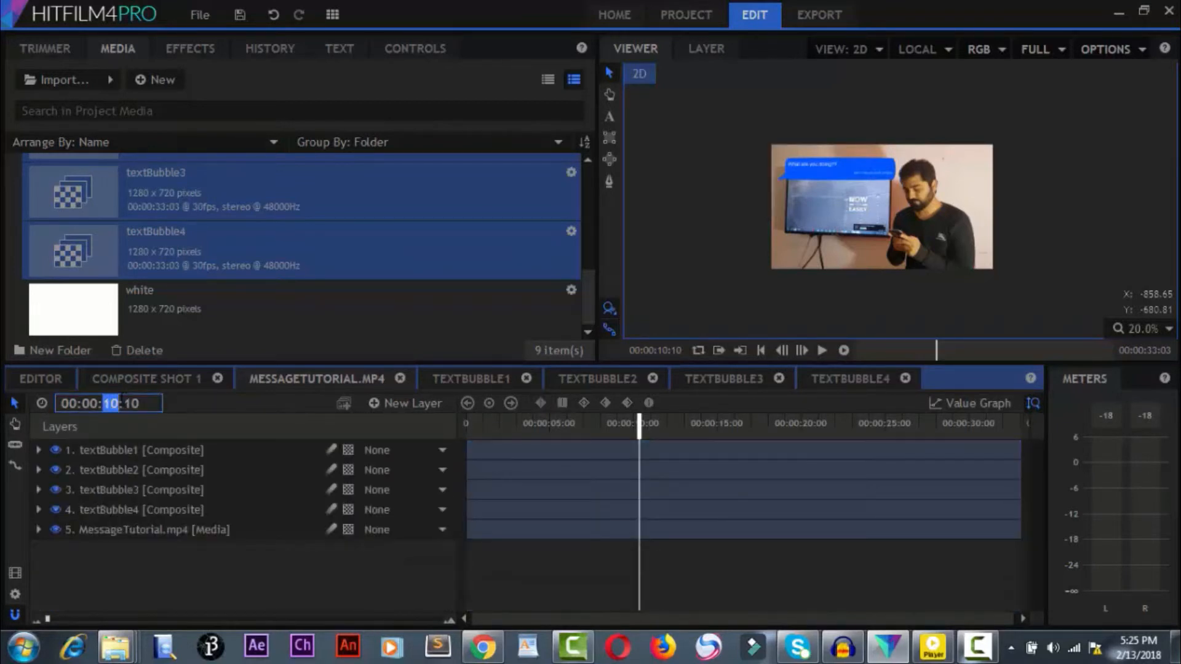
text(12)
key(BackSpace)
key(BackSpace)
text(00)
key(Return)
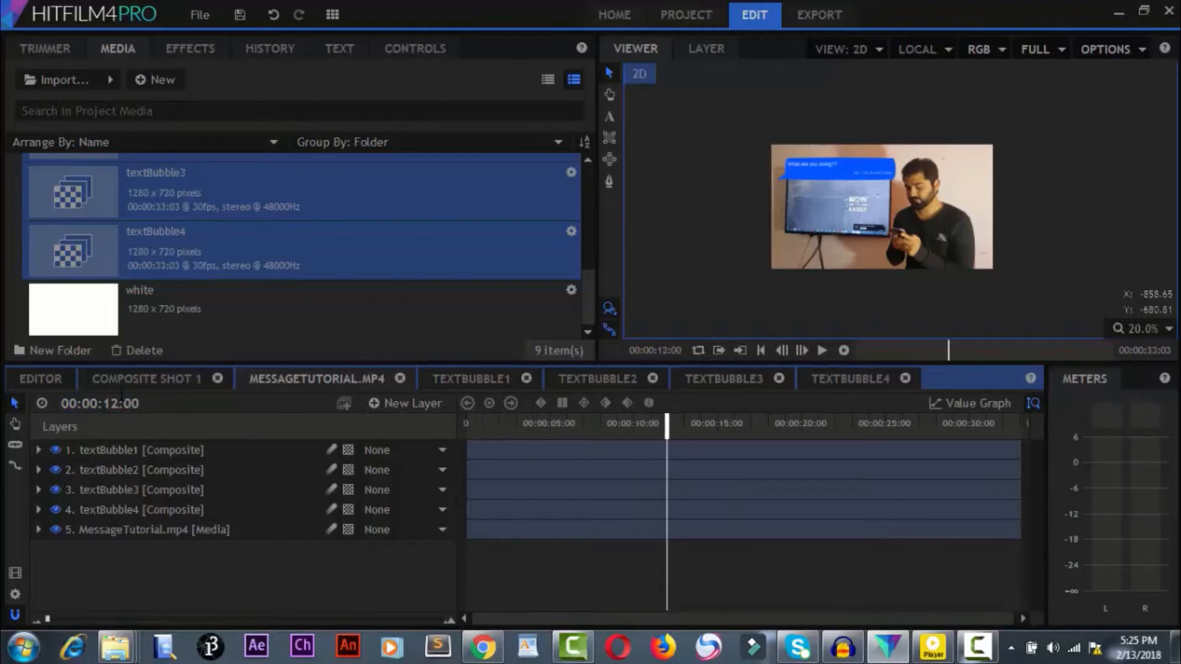
click(38, 469)
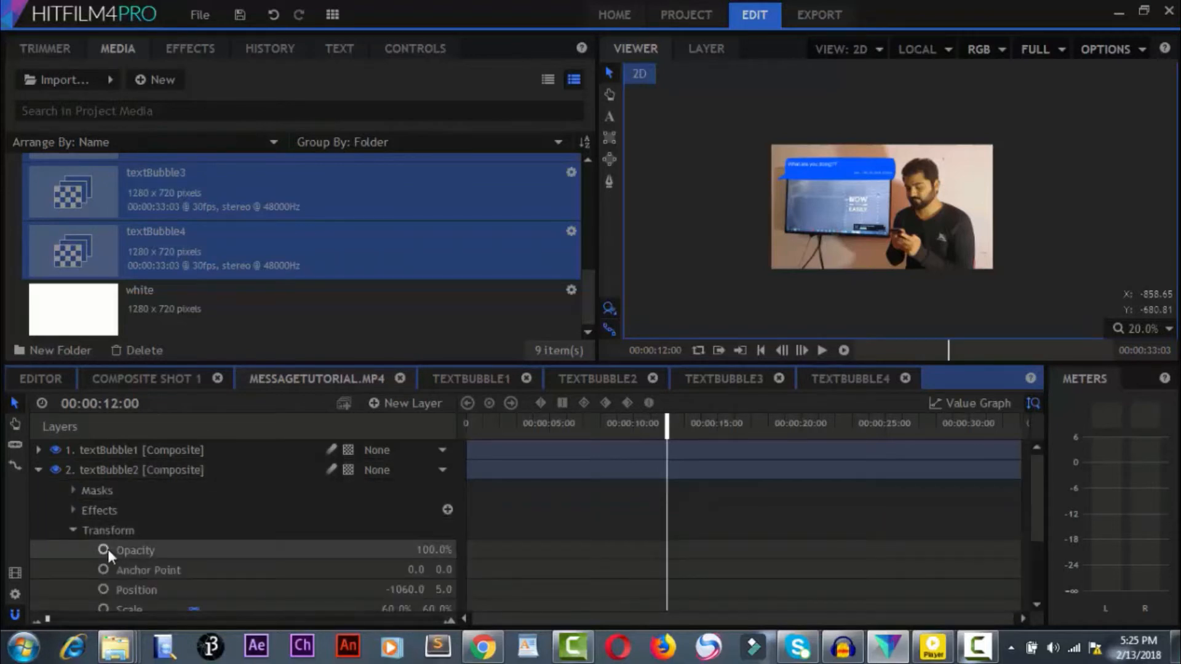
scroll(109, 550, down, 1)
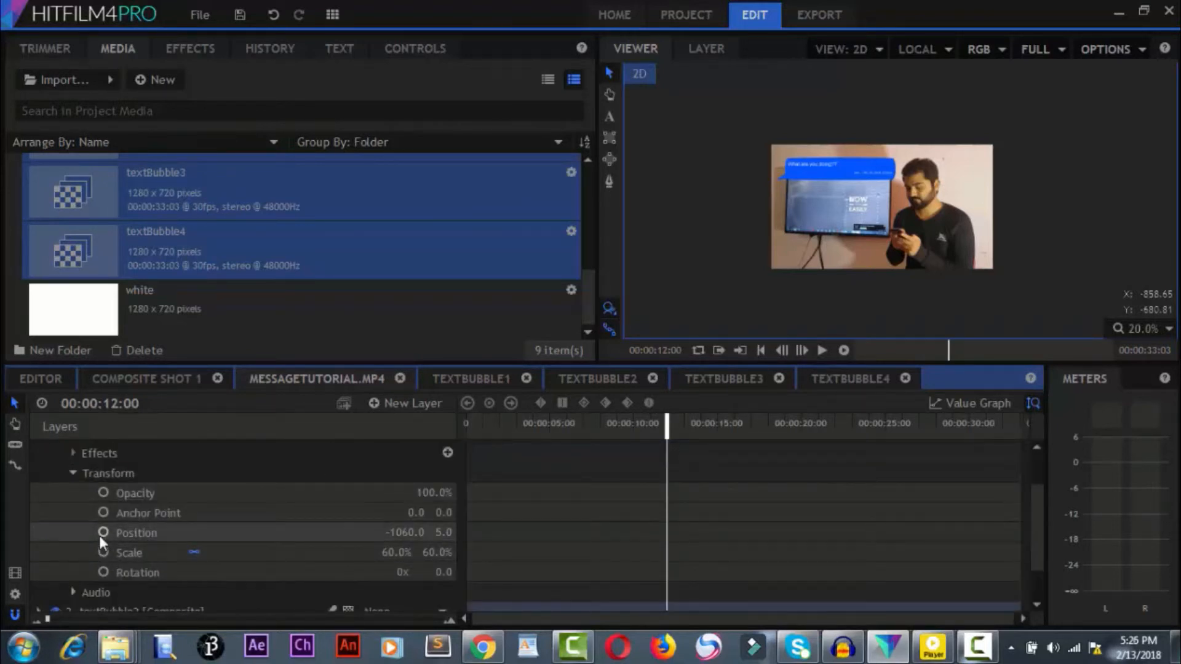
click(103, 533)
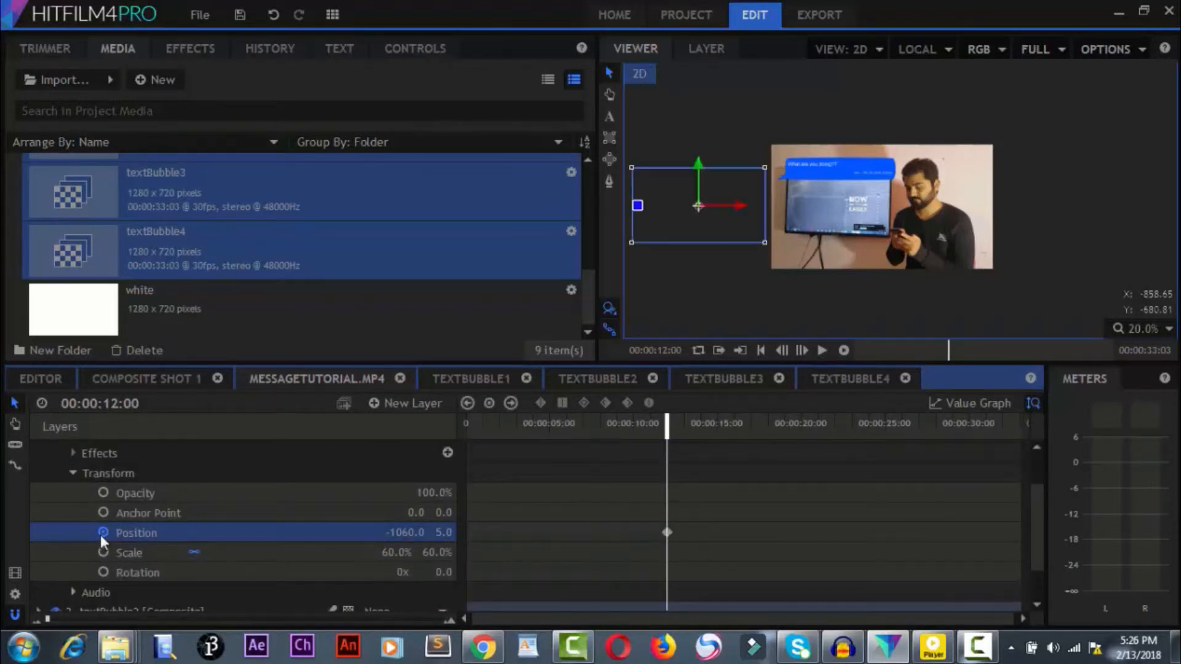
Step: Keyframe the textBubble2 layer's X position to -270 at 00:00:12:10 and collapse the layer
drag(126, 404, 139, 404)
text(10)
key(Return)
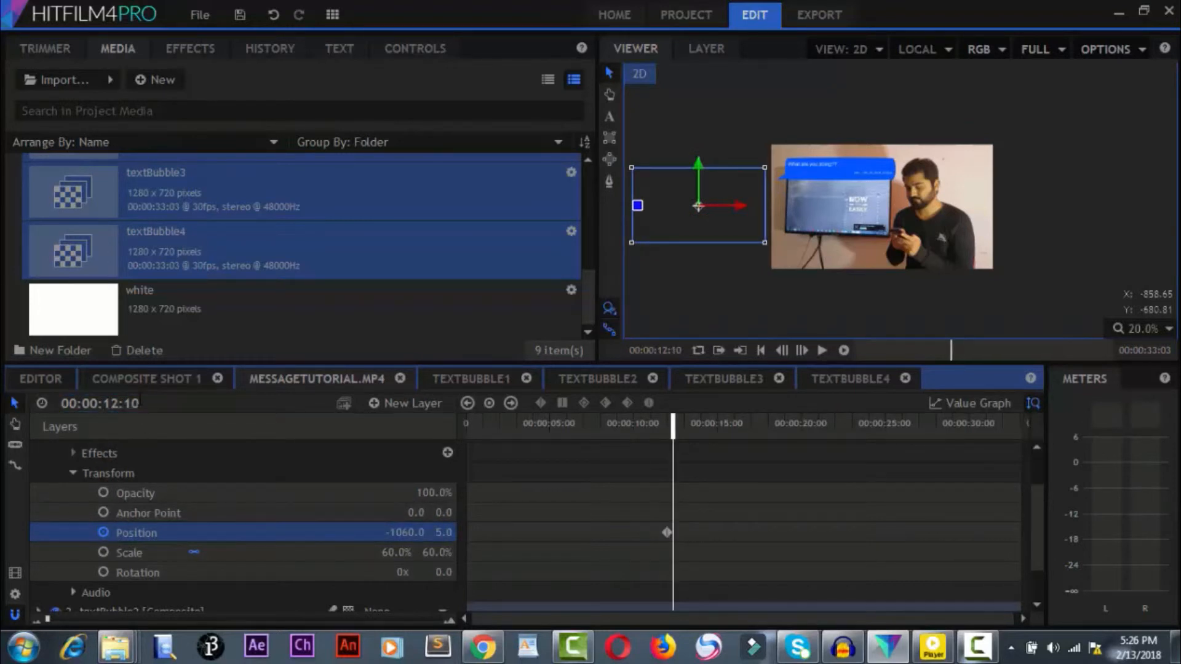
click(401, 532)
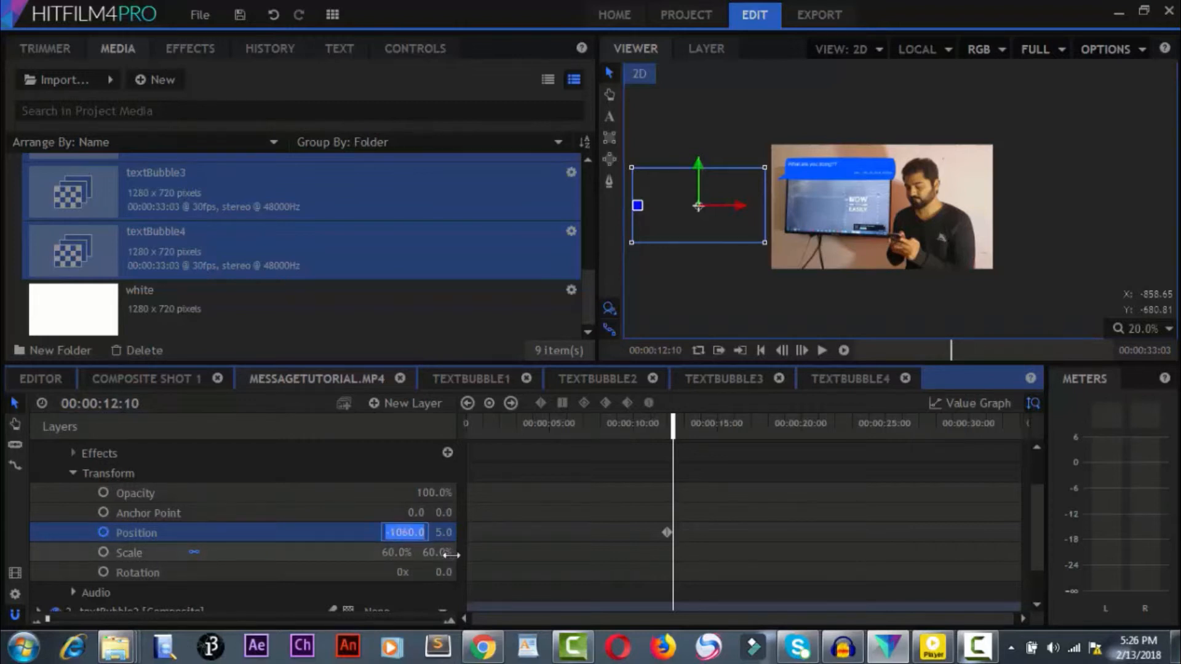
text(-270)
key(Return)
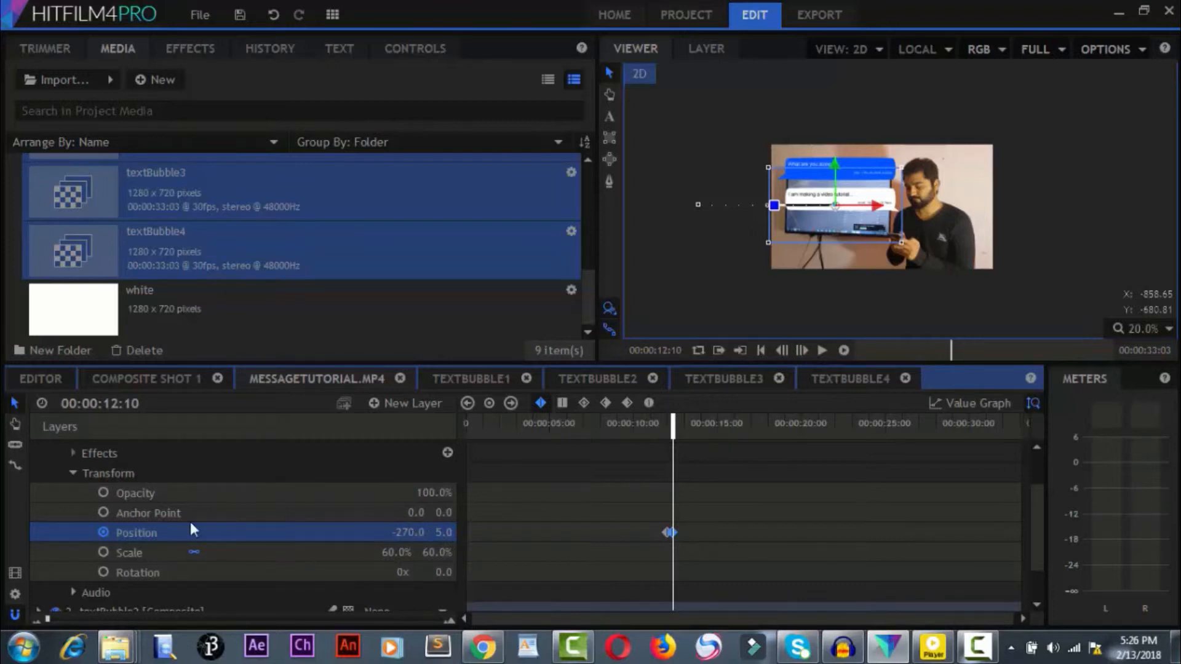
scroll(149, 509, up, 3)
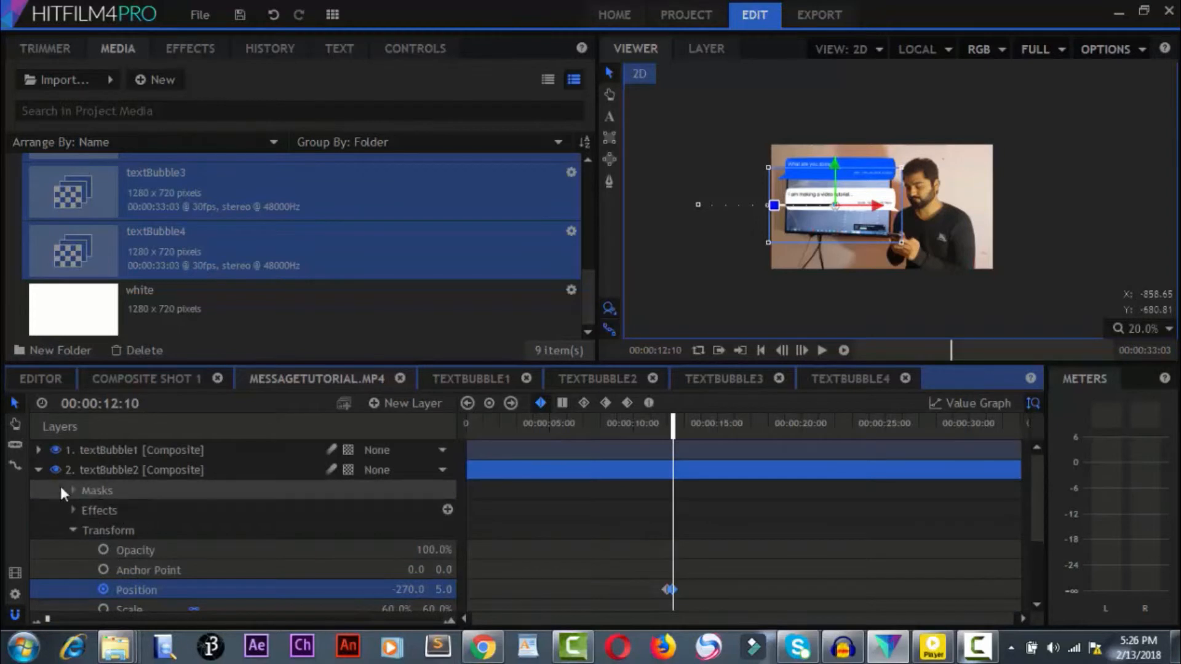
click(39, 471)
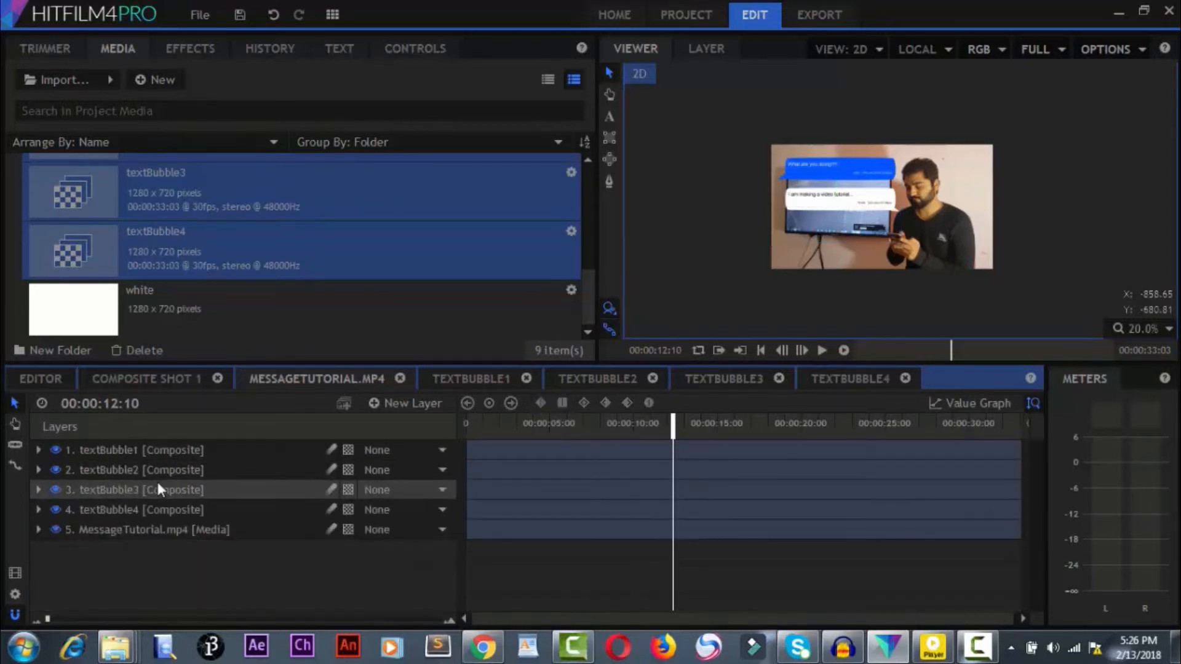
Step: Add an Opacity keyframe at 100% to the textBubble1 layer at 00:00:14:00
drag(104, 405, 119, 404)
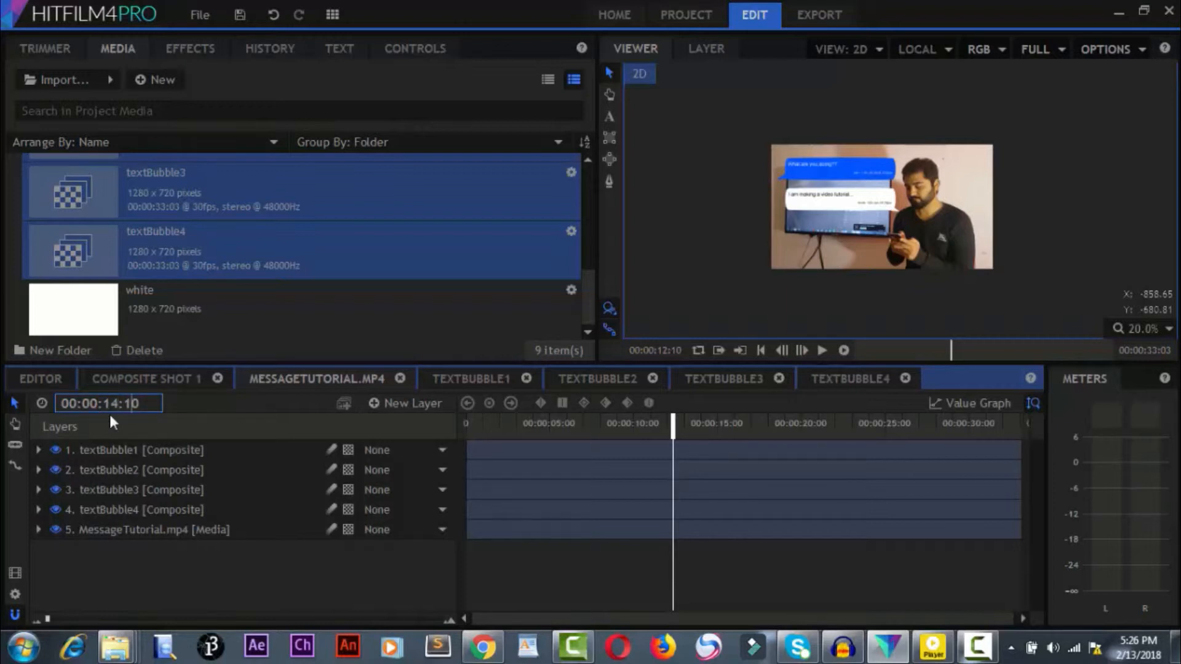
key(Return)
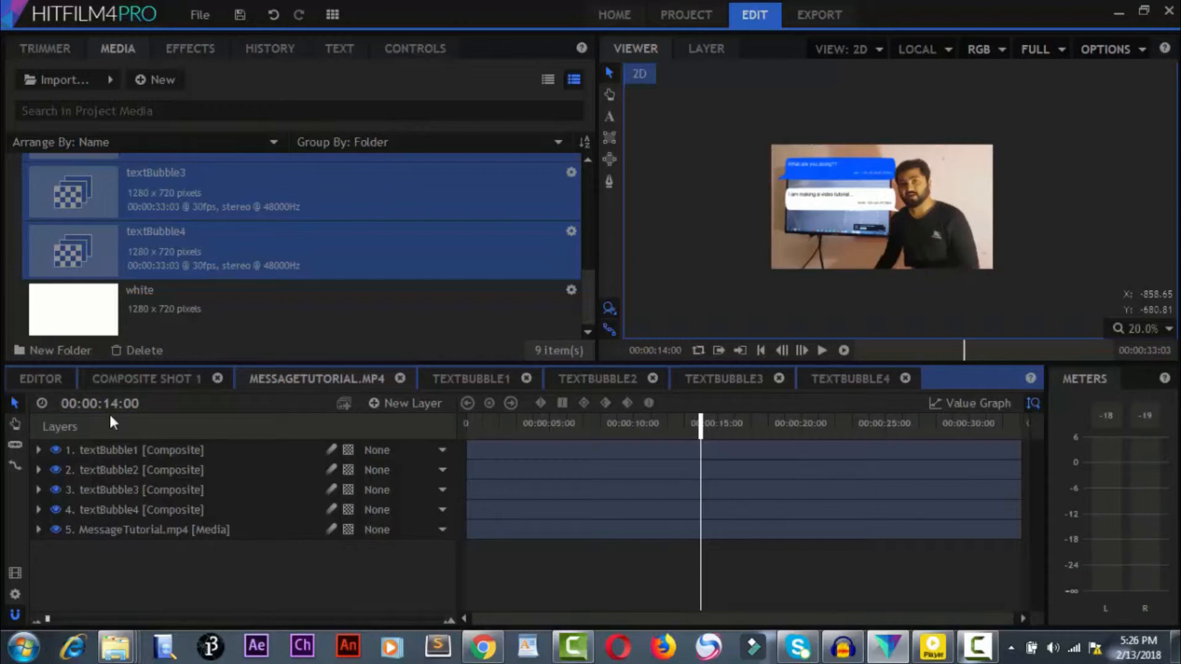
click(36, 449)
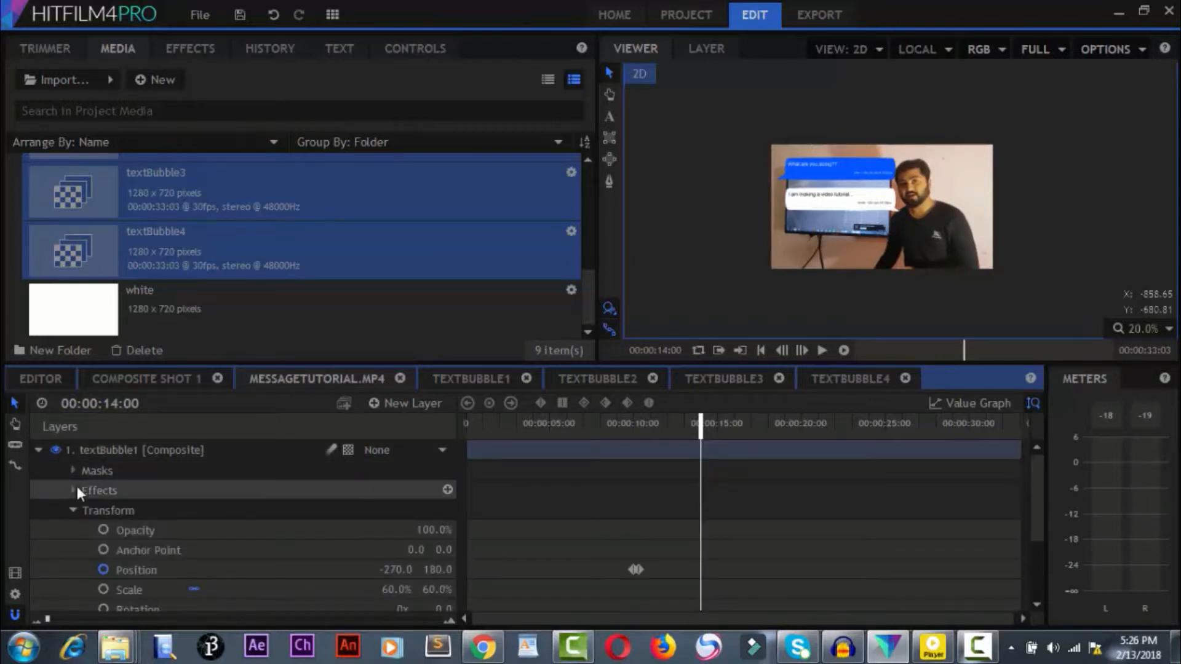
click(103, 530)
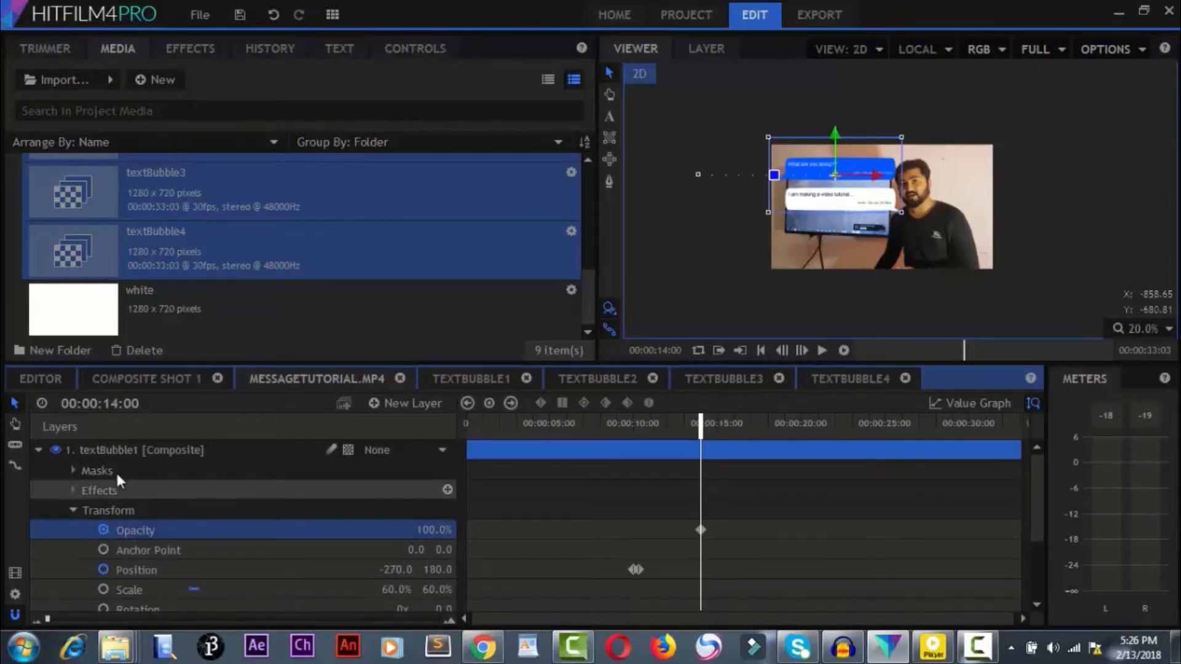
Step: Keyframe the textBubble1 layer's opacity to 0% at 00:00:14:10 and collapse the layer
drag(123, 403, 140, 404)
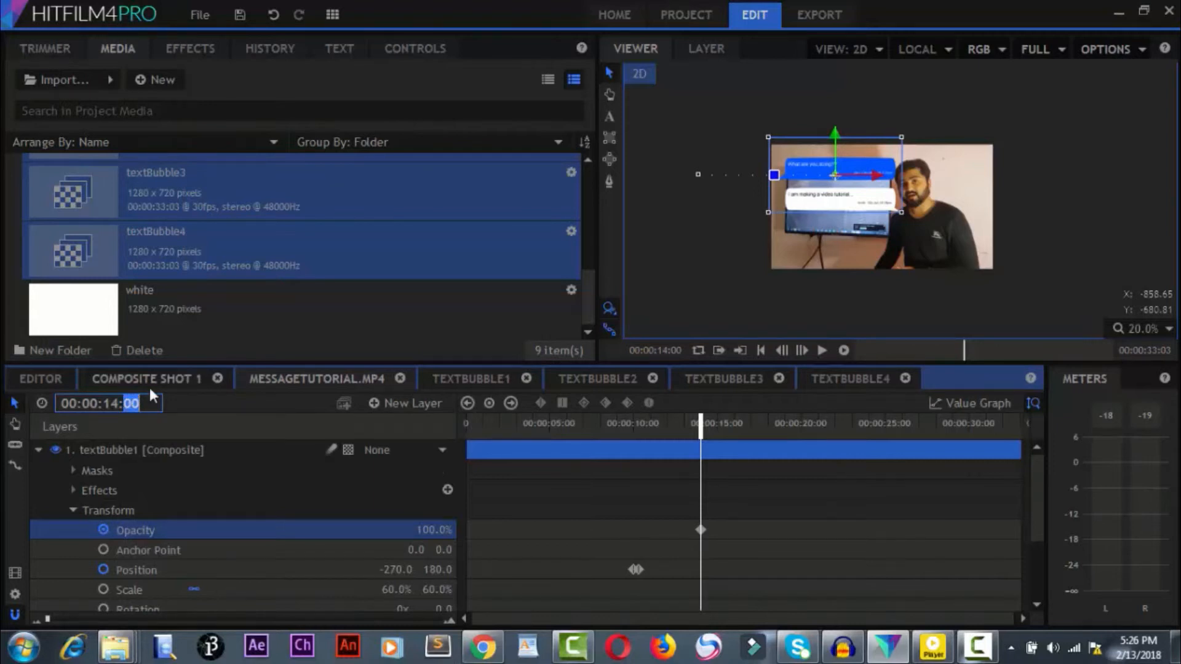
text(10)
key(Return)
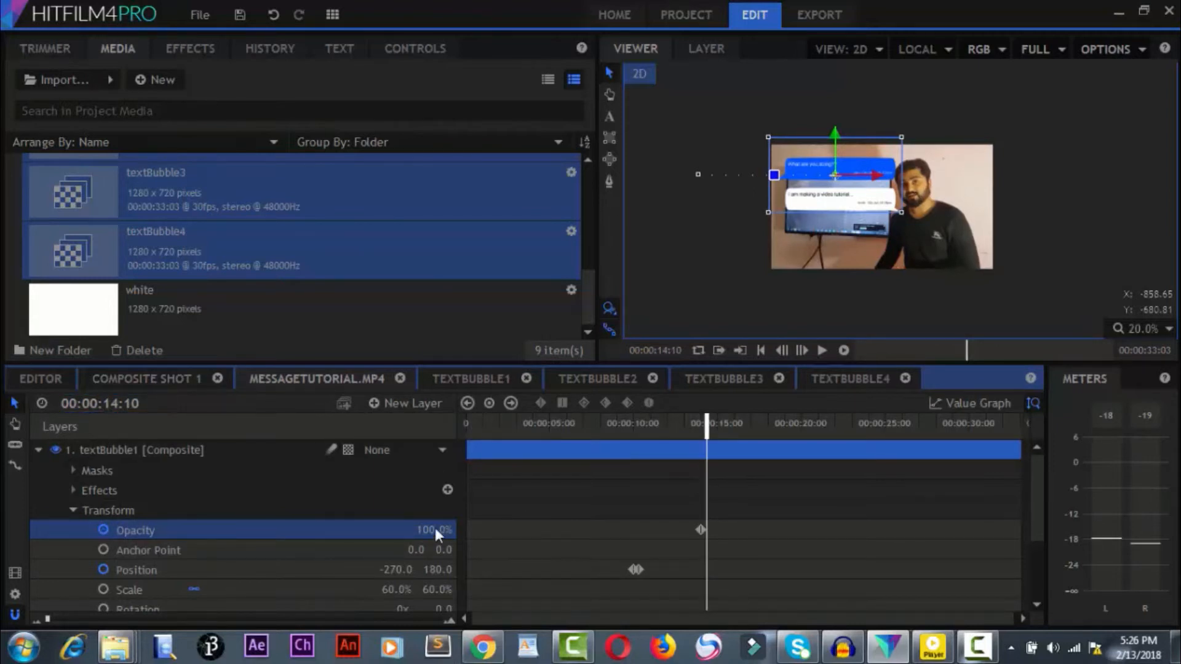
click(431, 527)
text(0)
key(Return)
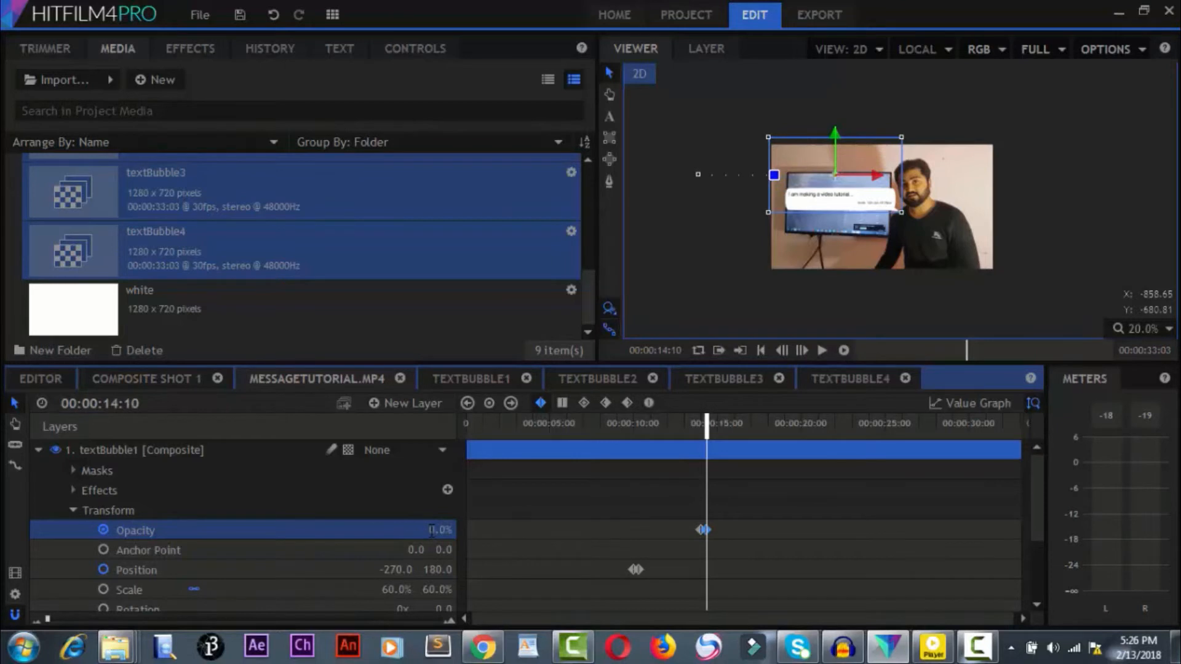
click(38, 452)
Step: Add an Opacity keyframe at 100% to the textBubble2 layer at 00:00:14:00
click(39, 470)
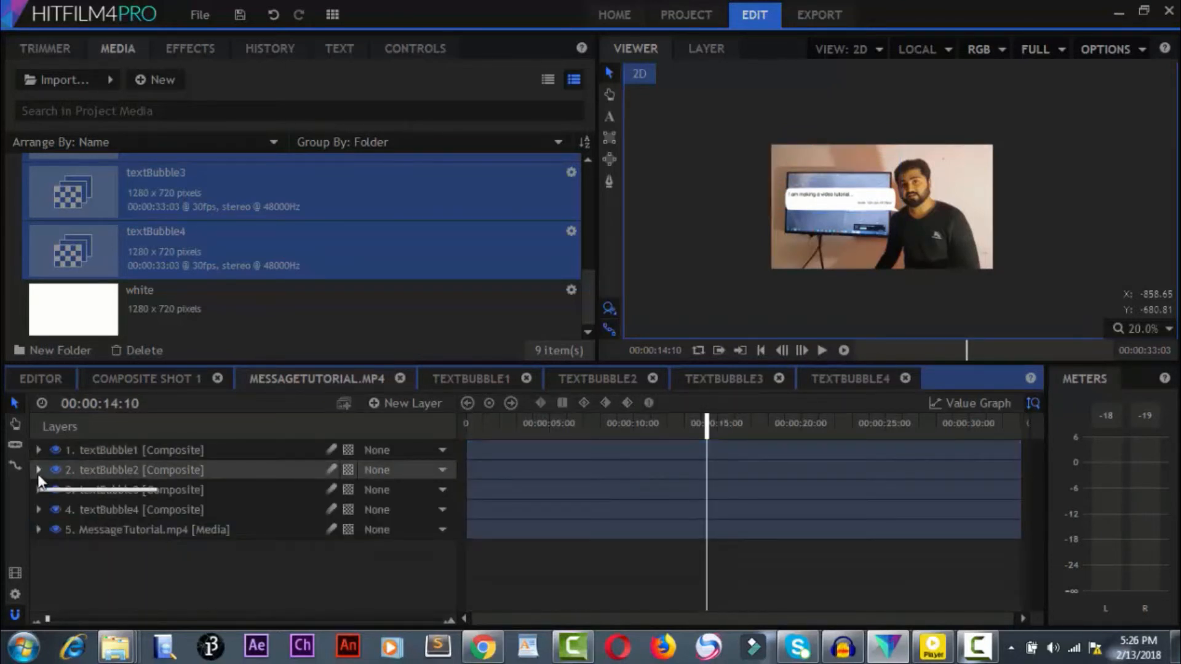
drag(127, 403, 151, 411)
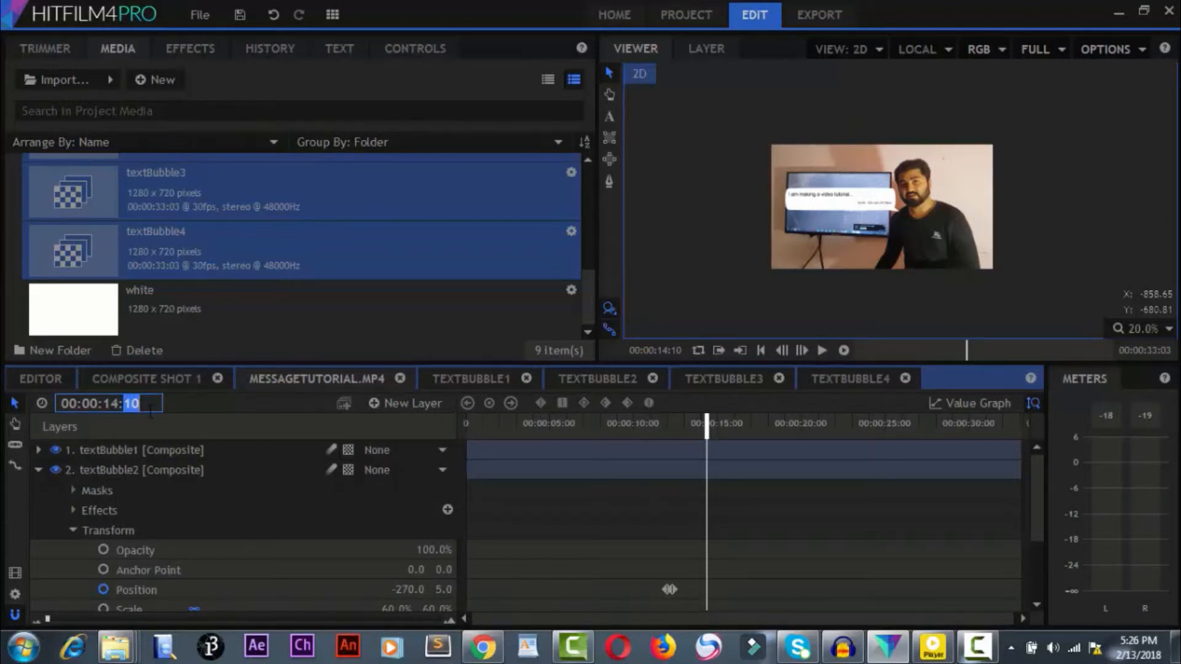
text(00)
key(Return)
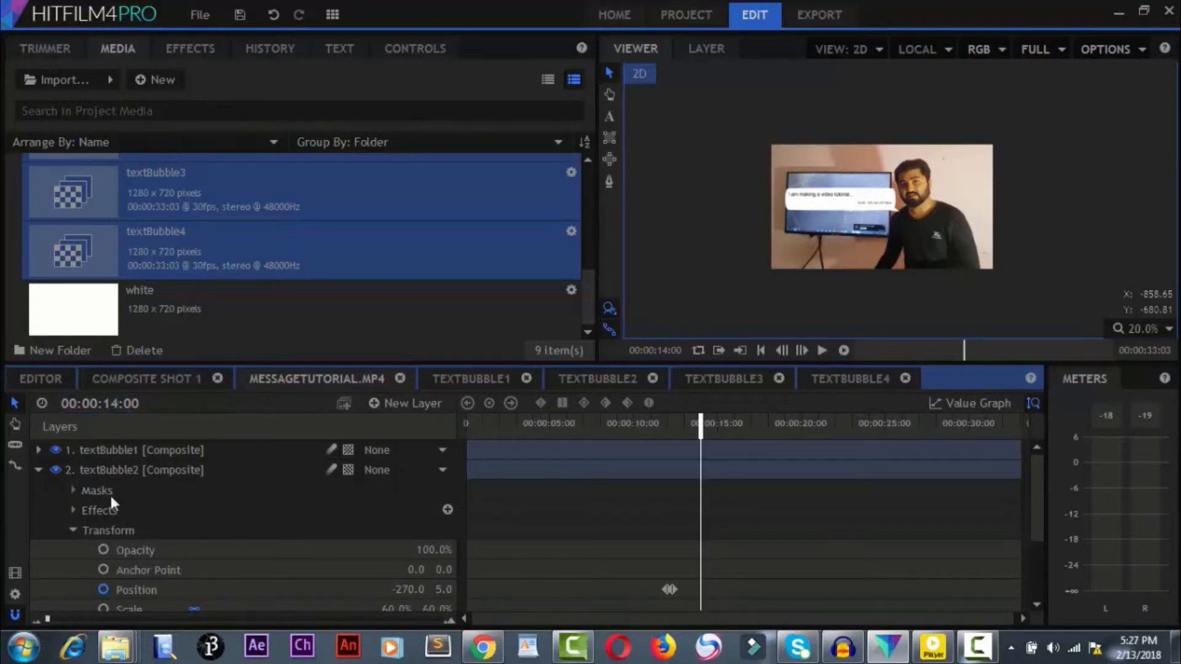
click(103, 550)
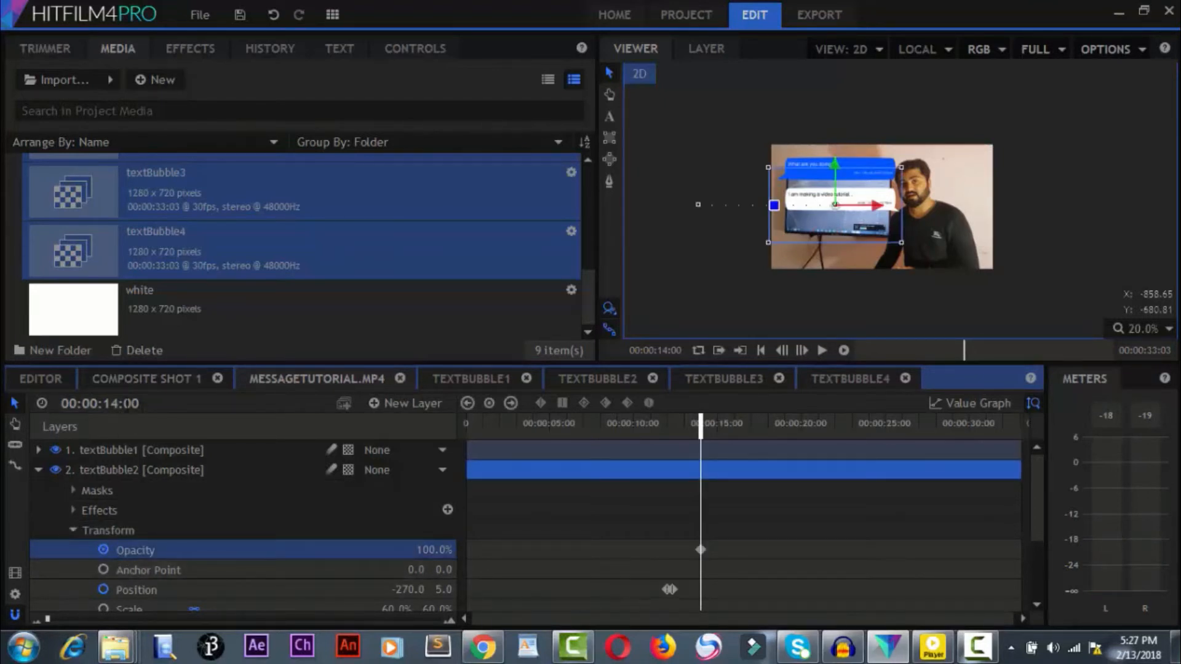
Step: Keyframe the textBubble2 layer's opacity to 0% at 00:00:14:10 and collapse the layer
click(126, 403)
double_click(132, 404)
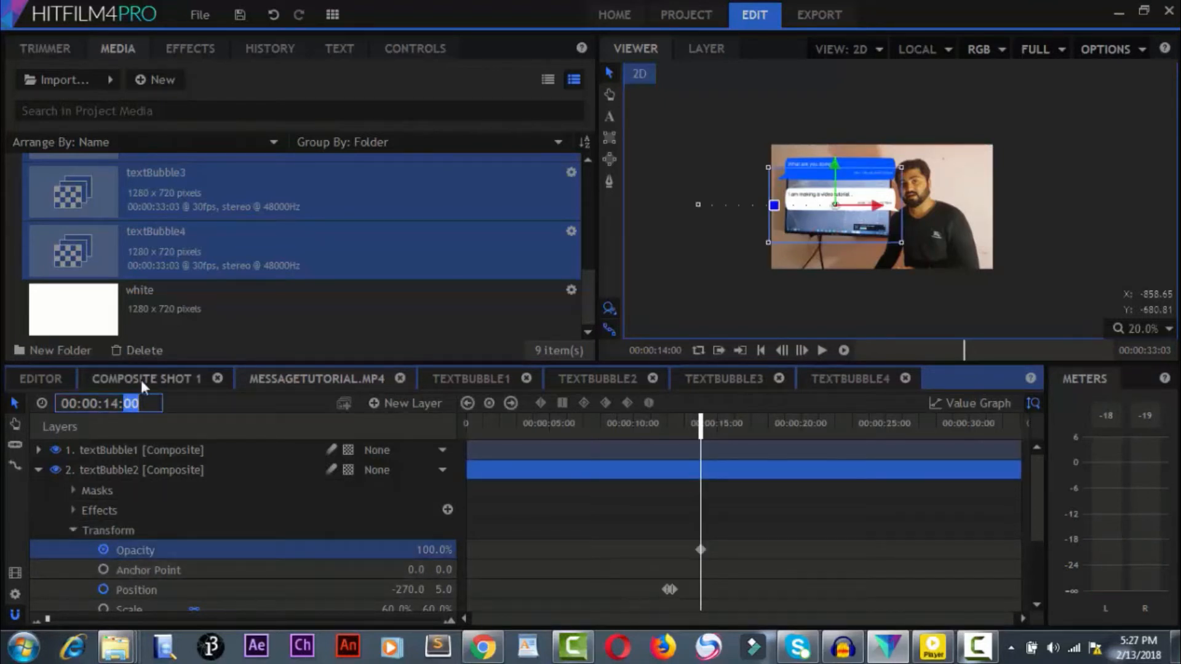
key(Return)
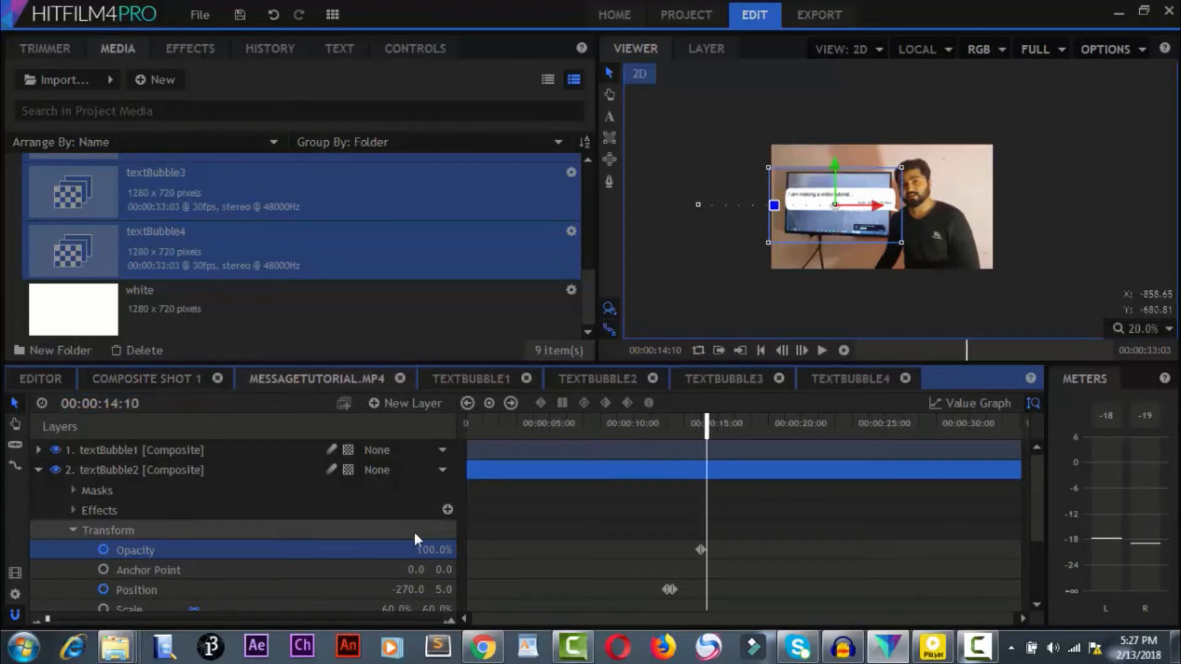
click(426, 549)
text(0)
key(Return)
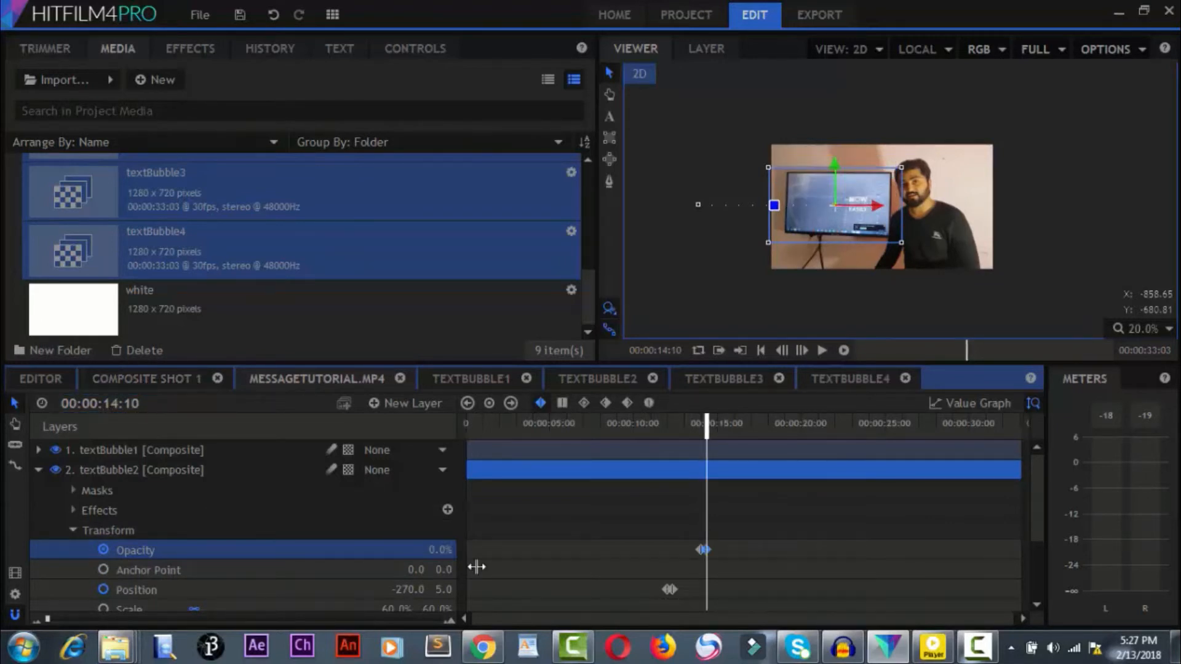
click(39, 470)
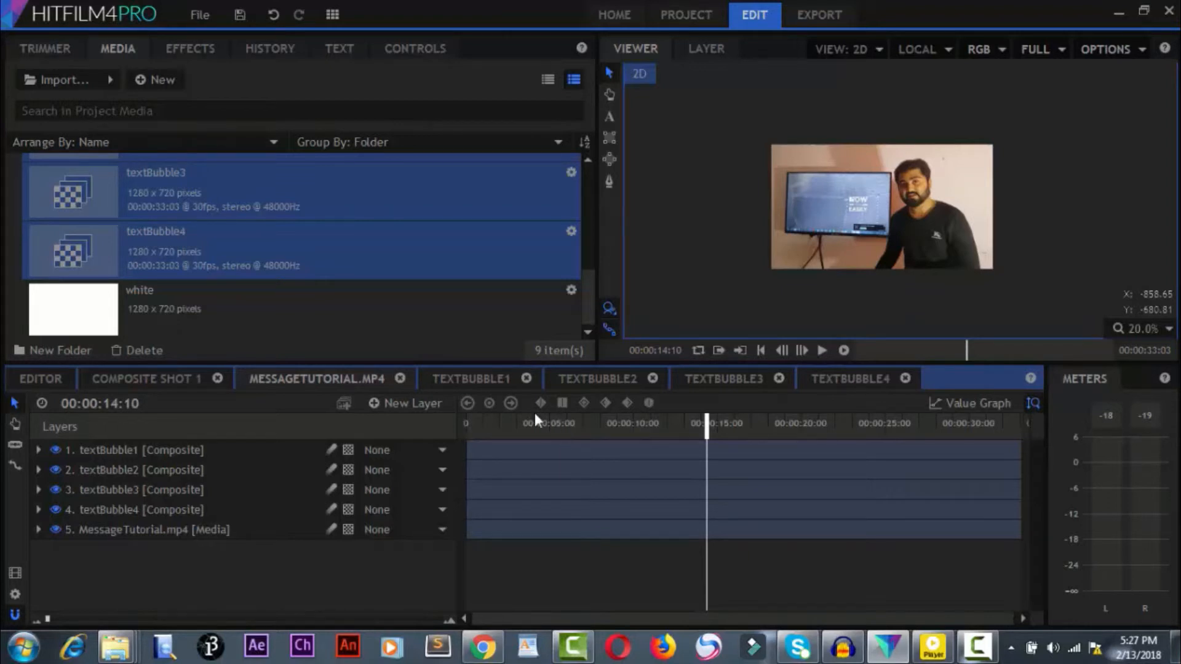
Step: Add a Position keyframe to the textBubble3 layer at 00:00:23:20 with the bubble off-frame
click(111, 403)
text(22:50)
key(Return)
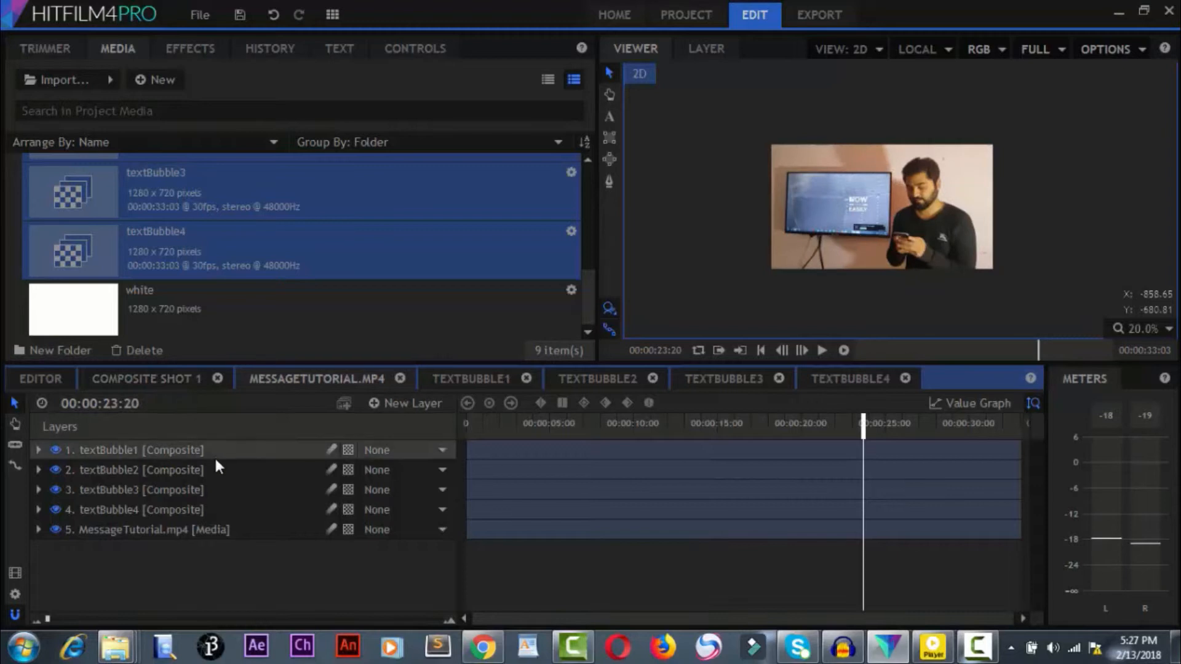
click(39, 491)
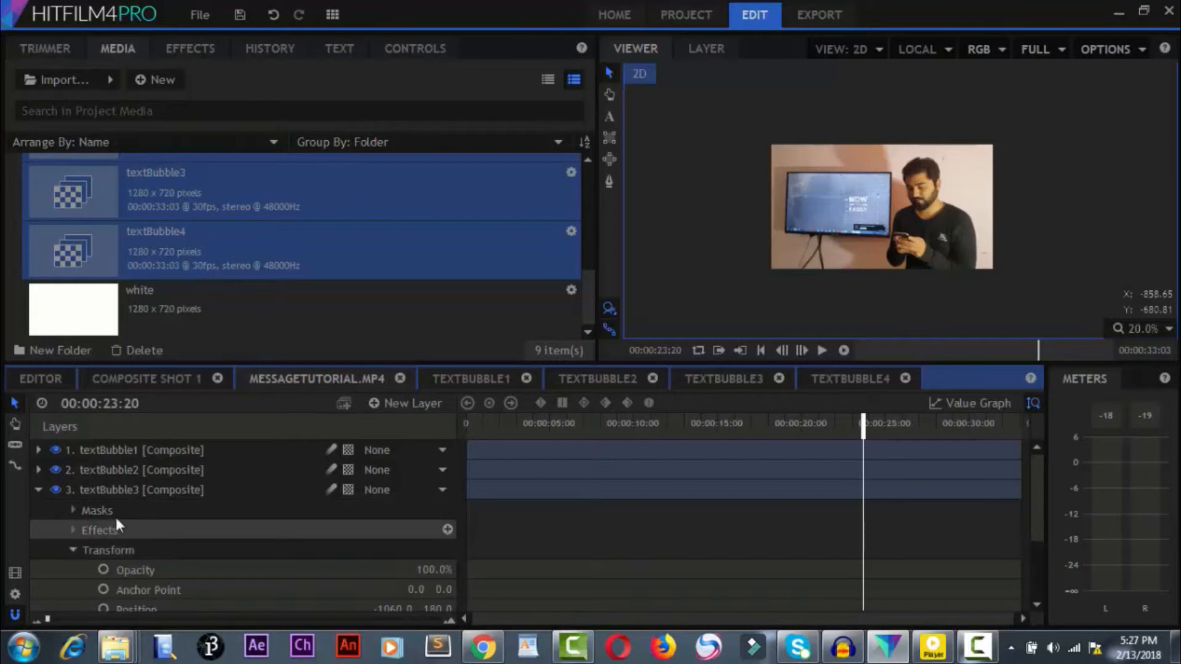
scroll(120, 543, down, 1)
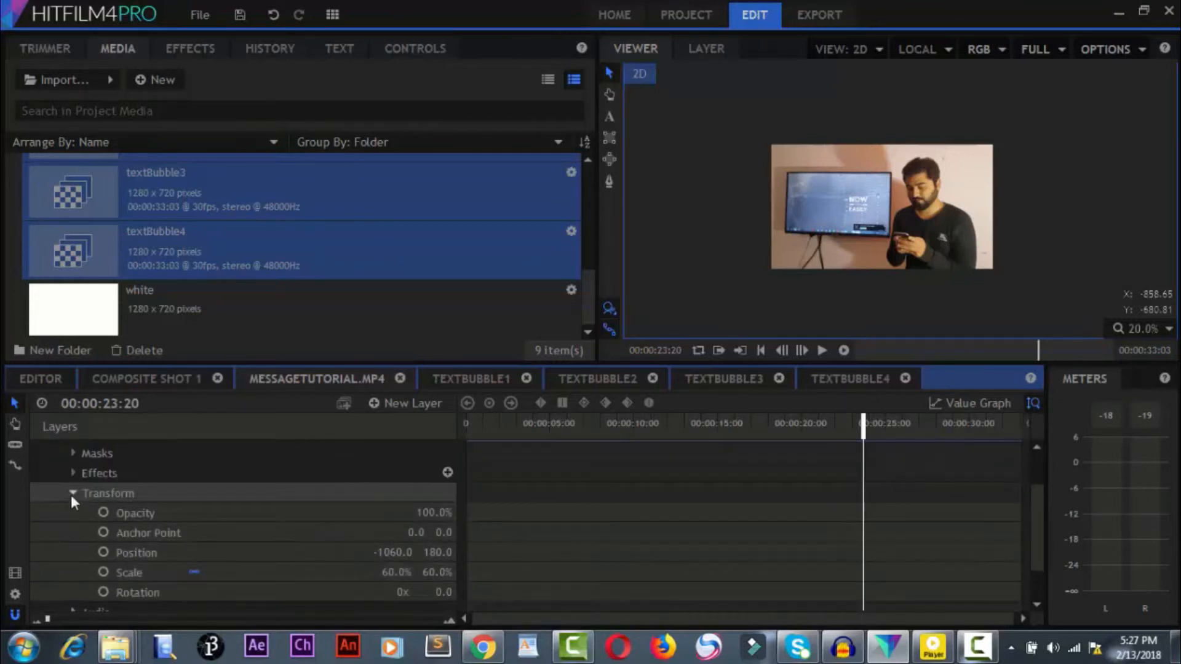
click(106, 552)
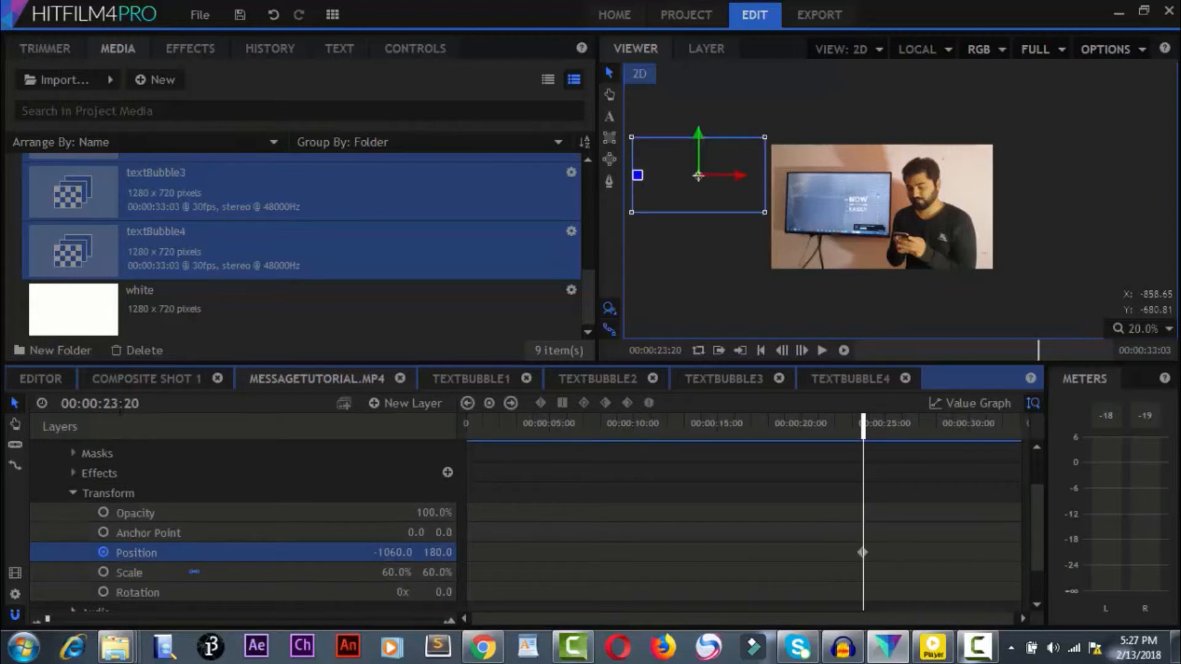
Step: Keyframe the textBubble3 layer's X position to -270 at 00:00:23:10 and collapse the layer
click(137, 404)
text(1)
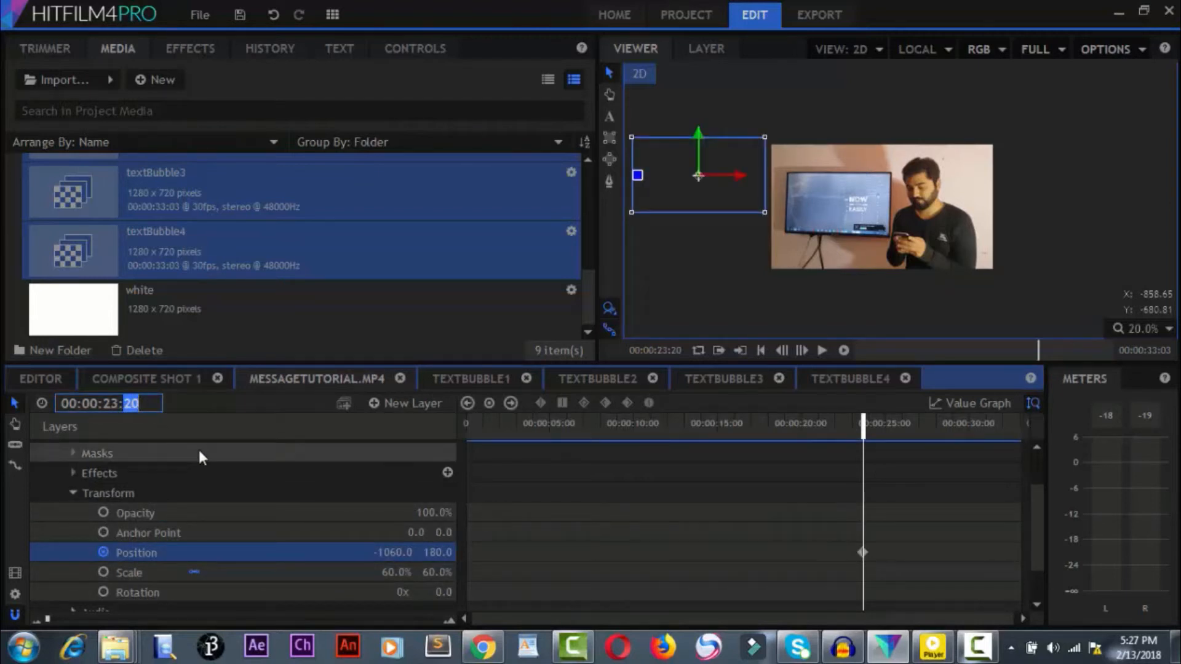
key(Return)
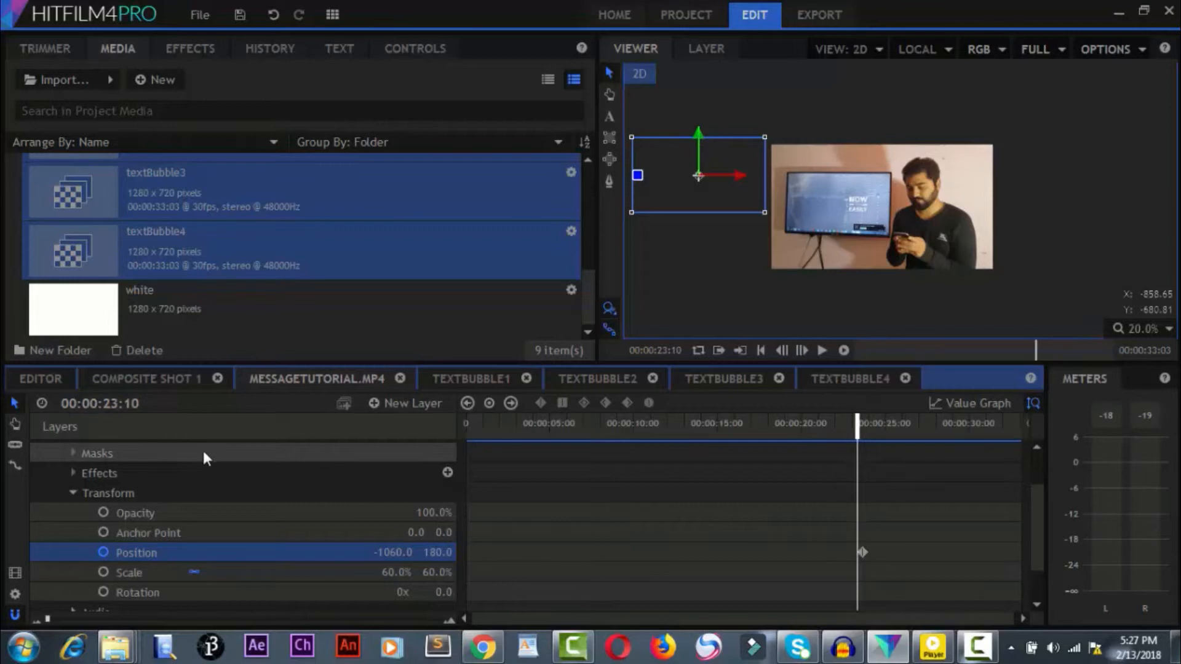
click(385, 552)
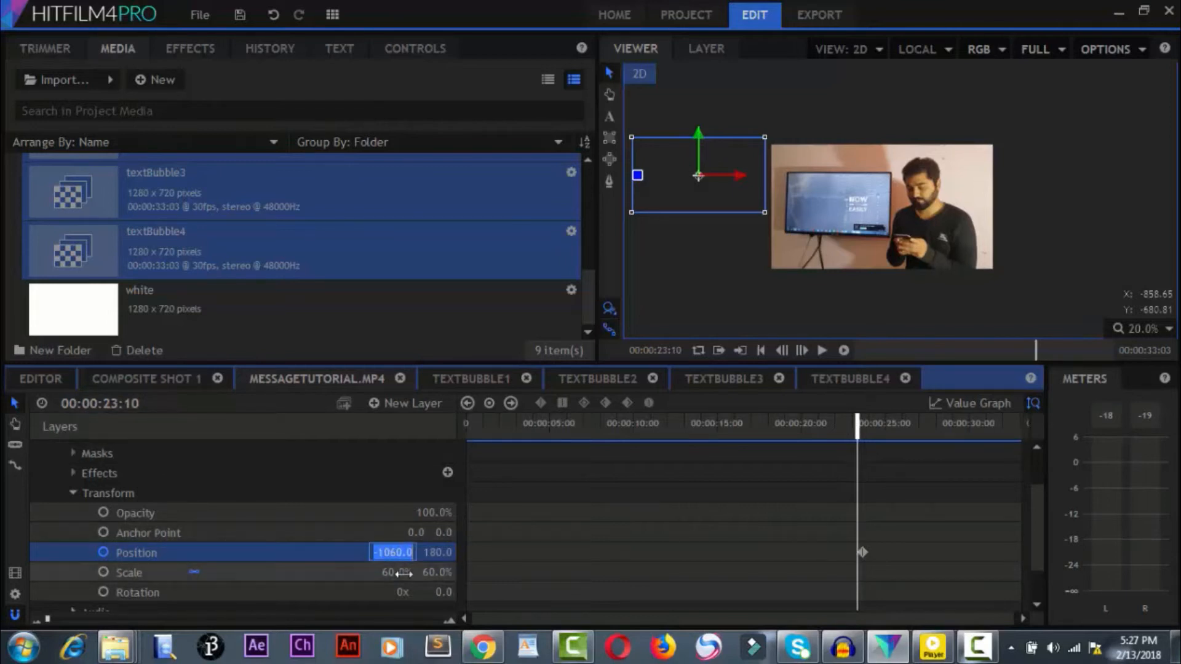
text(-22)
text(0)
key(Return)
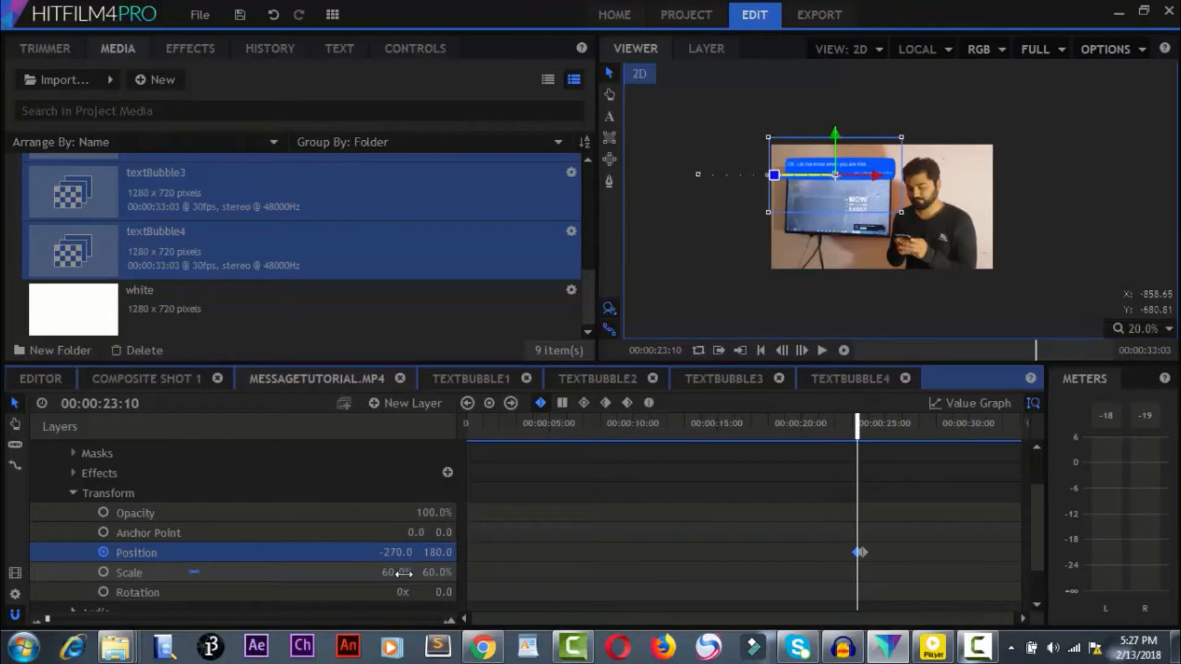
click(78, 490)
click(34, 491)
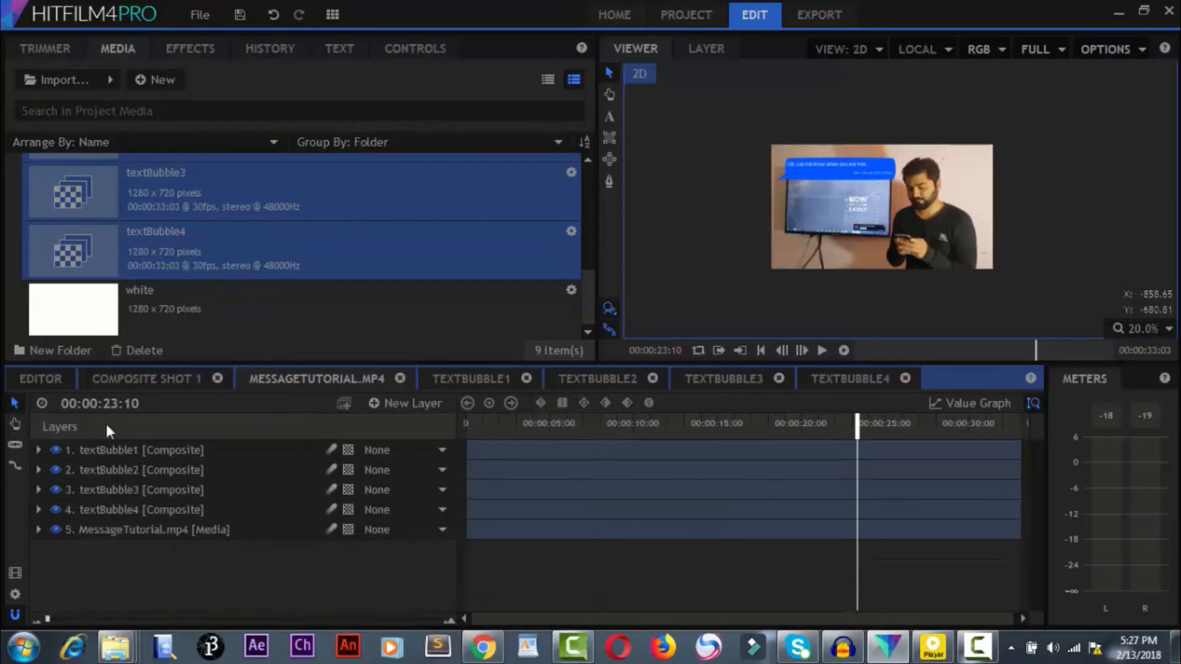
Step: Add a Position keyframe to the textBubble4 layer at 00:00:25:00 with the bubble off-frame
click(116, 404)
key(BackSpace)
text(5)
key(shift+Right)
key(shift+Right)
key(shift+Right)
text(:00)
key(Return)
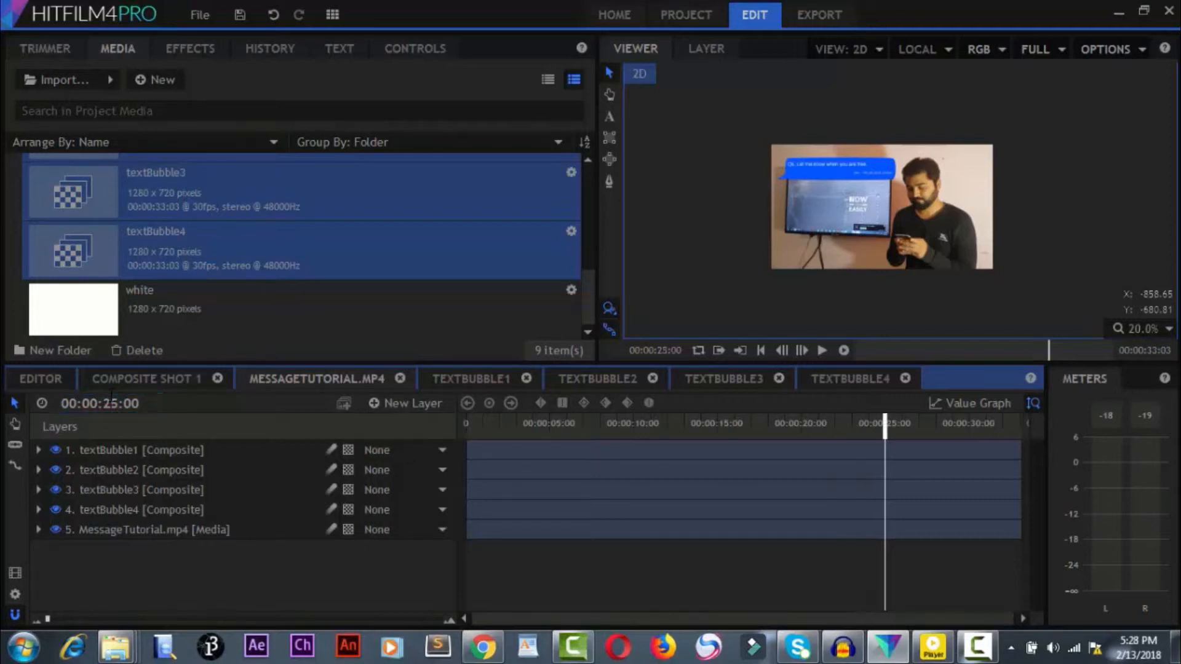
click(38, 510)
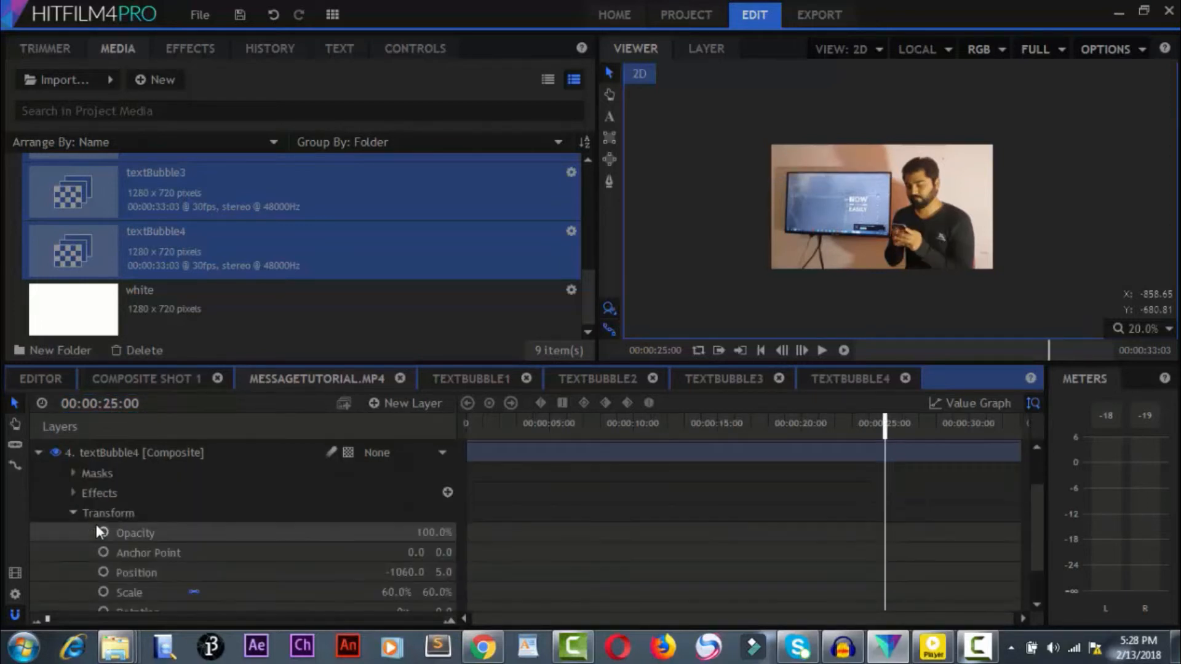
scroll(142, 545, down, 1)
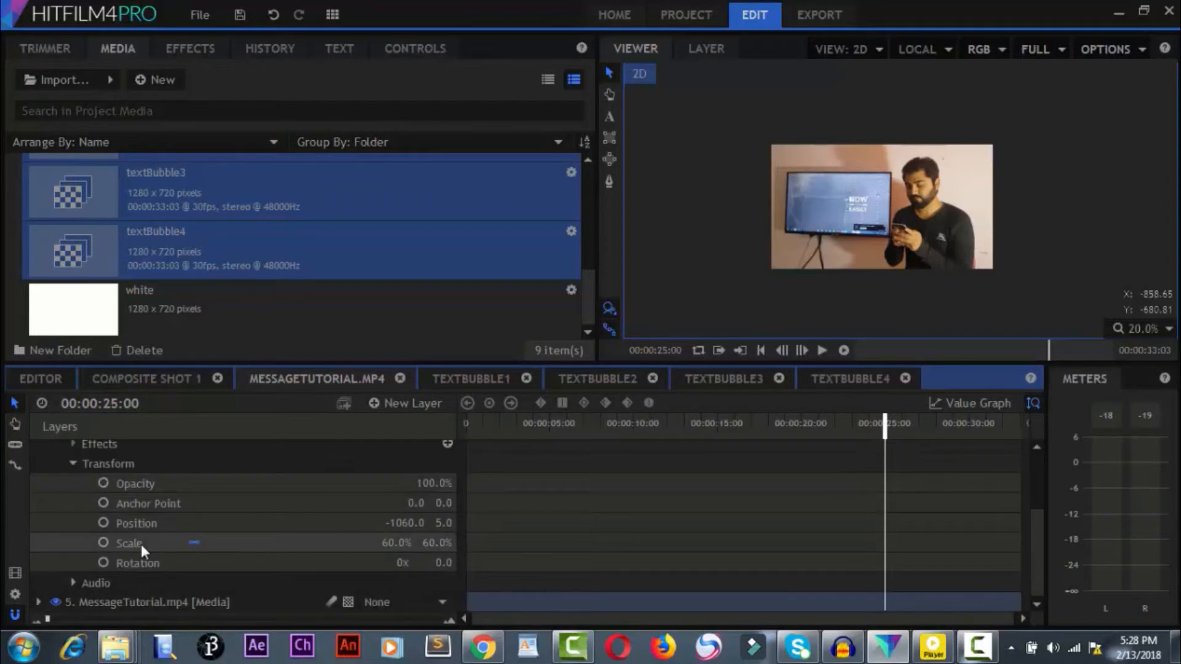
click(103, 522)
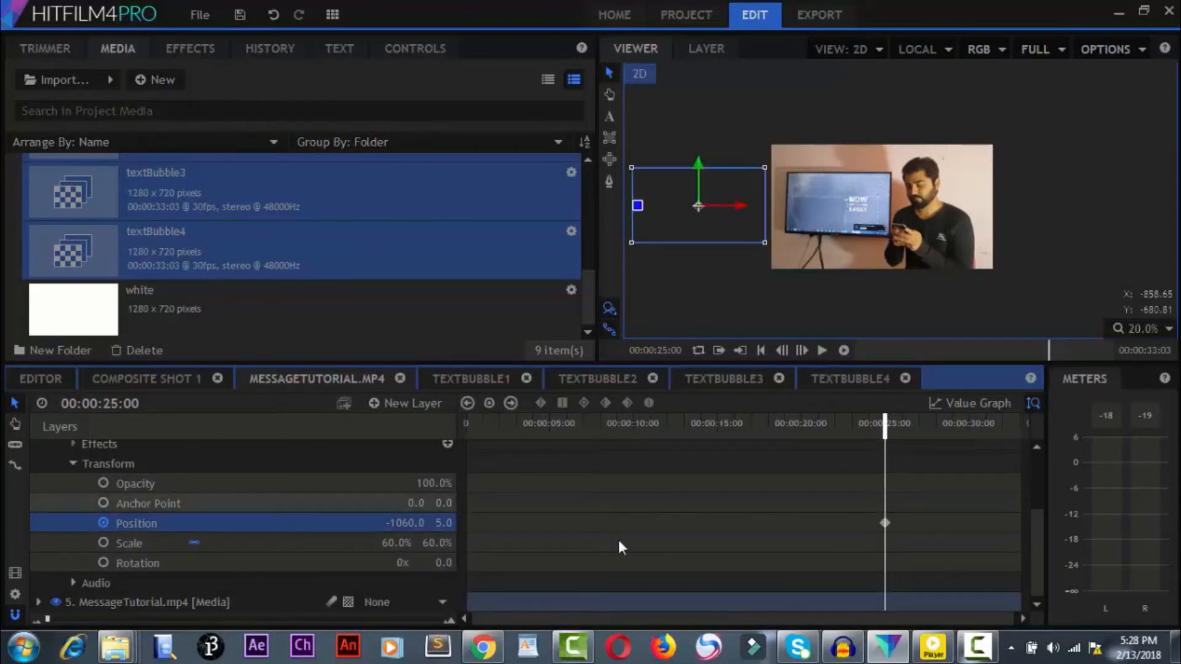
Step: Keyframe the textBubble4 layer's X position to -270 at 00:00:25:10 and collapse the layer
drag(125, 403, 137, 404)
text(10)
key(Return)
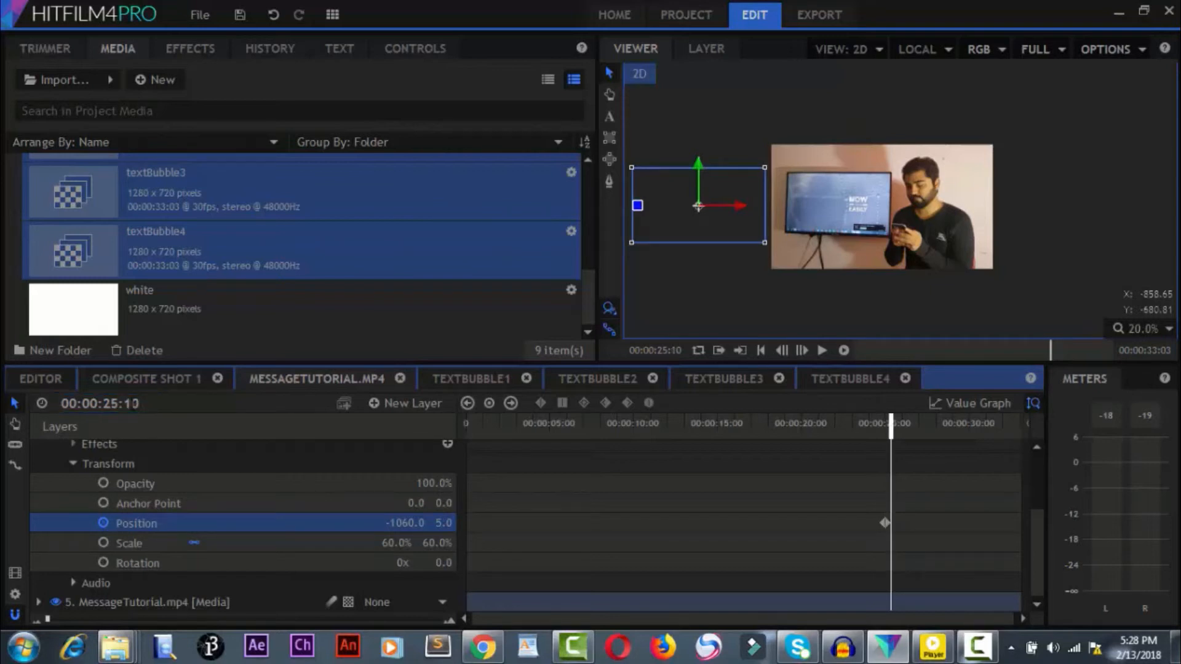
click(401, 519)
text(-27)
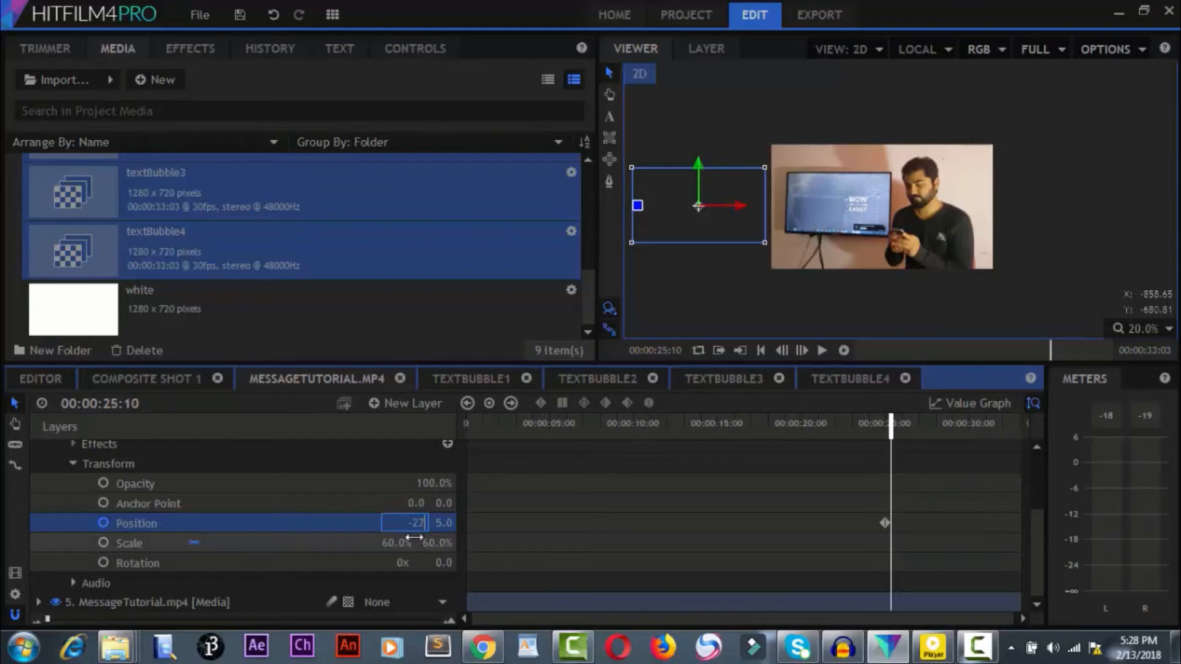
text(0)
key(Return)
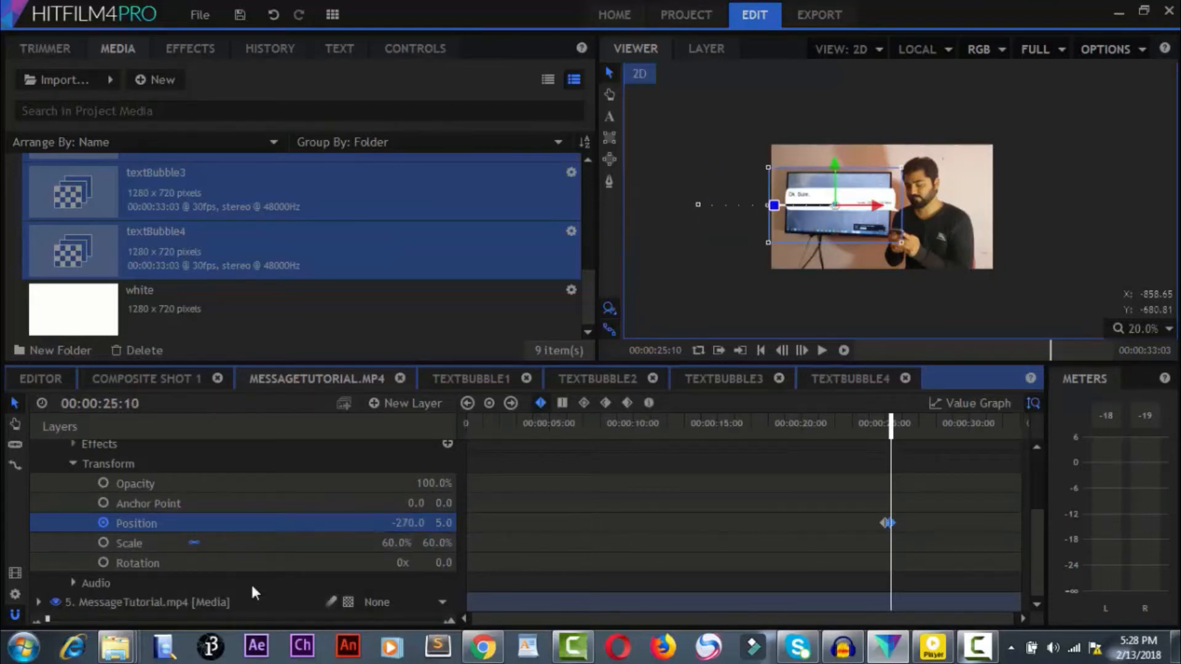
scroll(76, 464, up, 1)
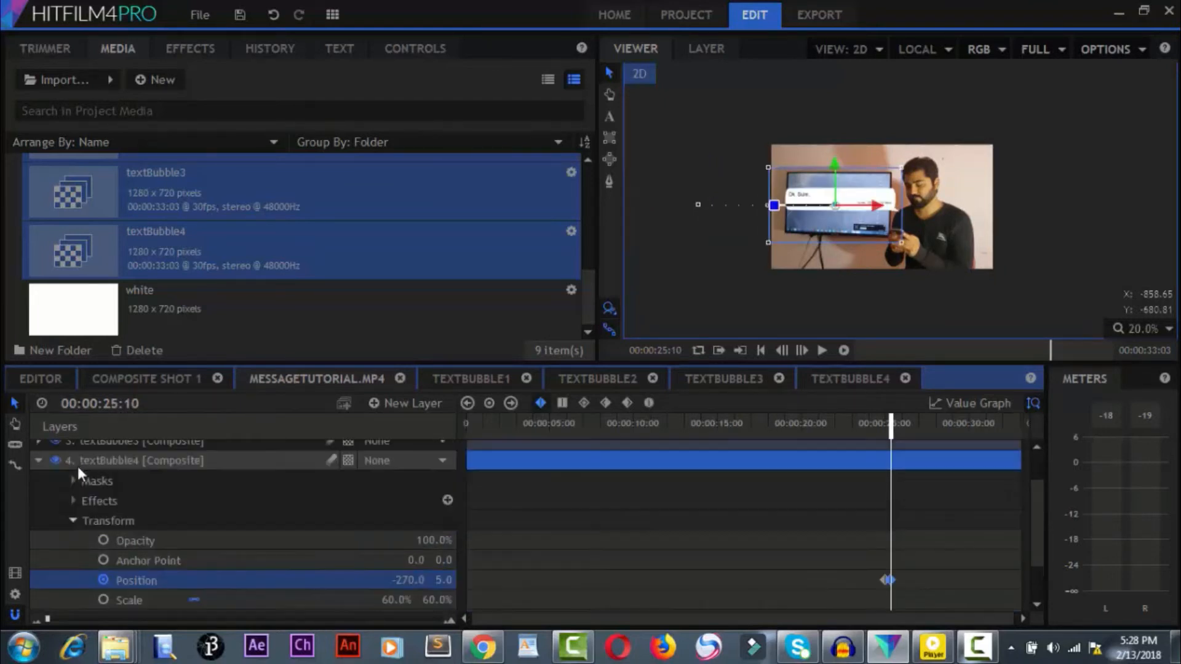
click(39, 461)
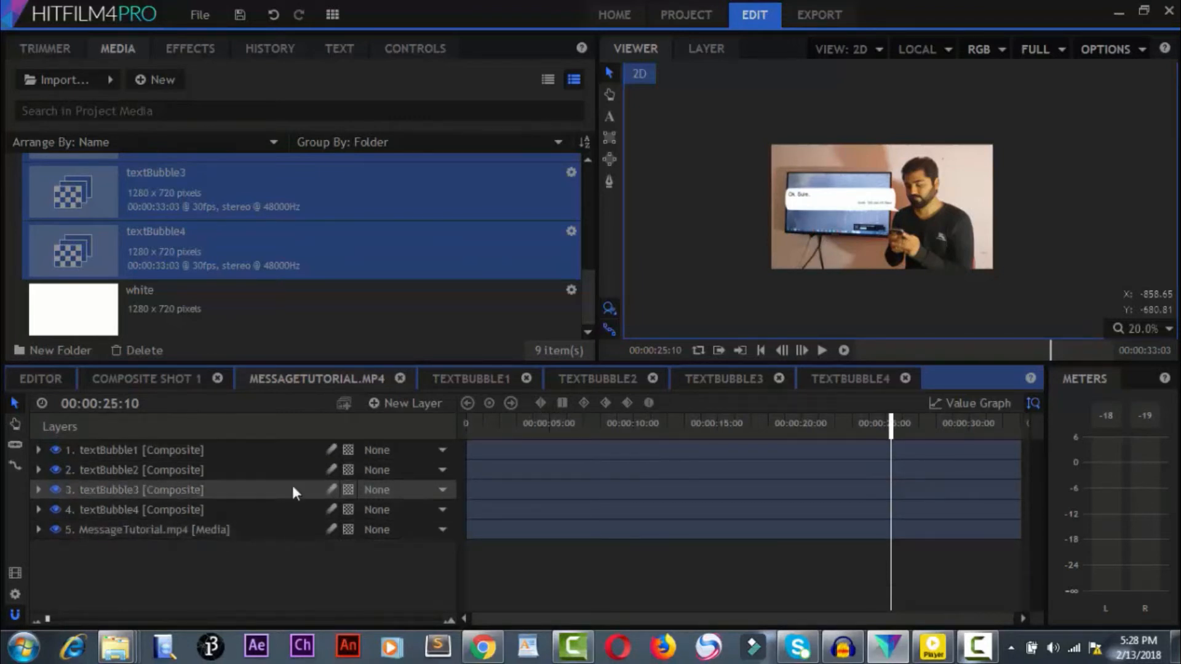
Step: Move the playhead to 00:00:27:00 and expand the textBubble3 layer's Transform properties
drag(111, 404, 116, 404)
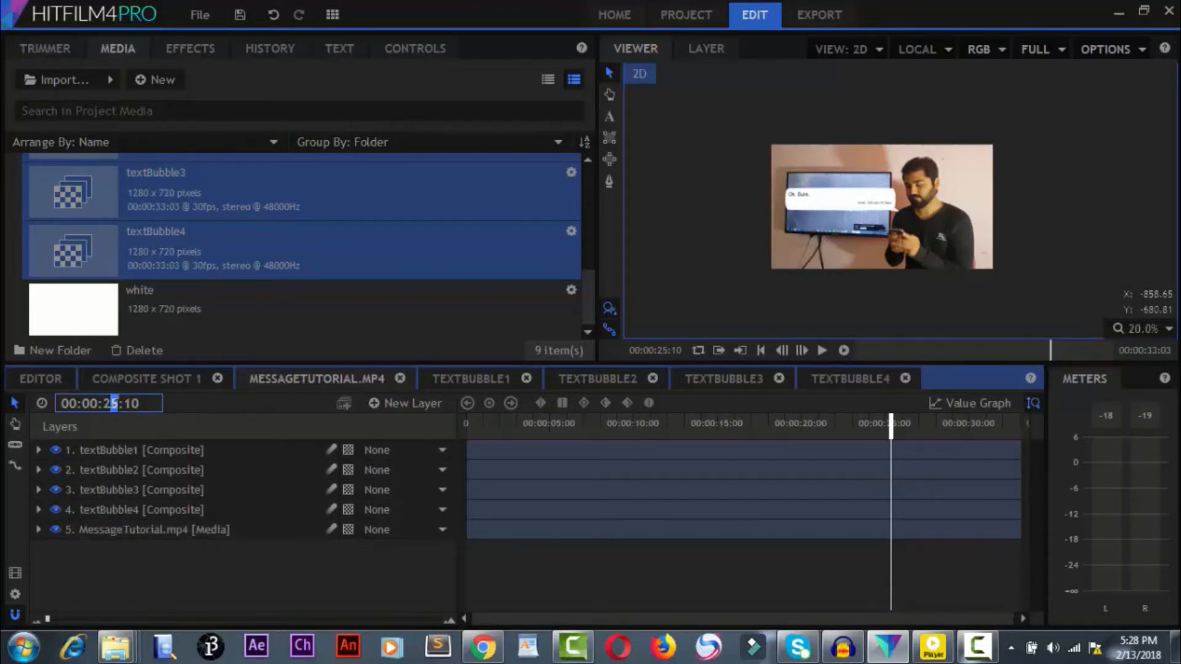
text(7)
key(shift+Right)
key(shift+Right)
text(00)
key(Return)
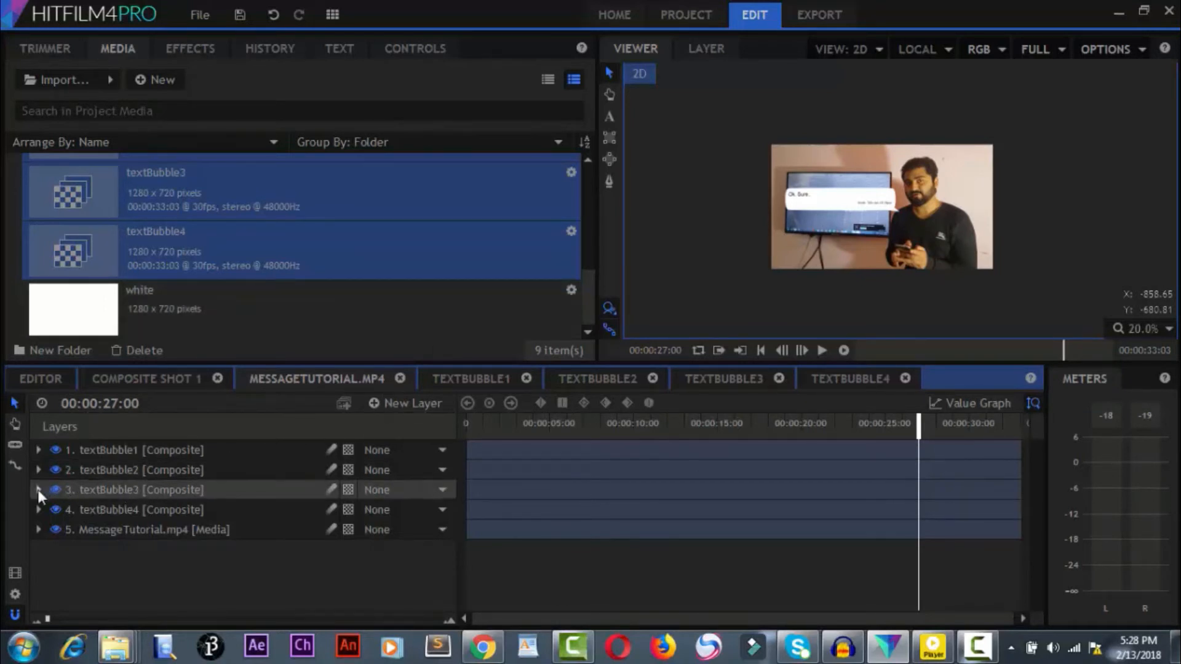
click(101, 492)
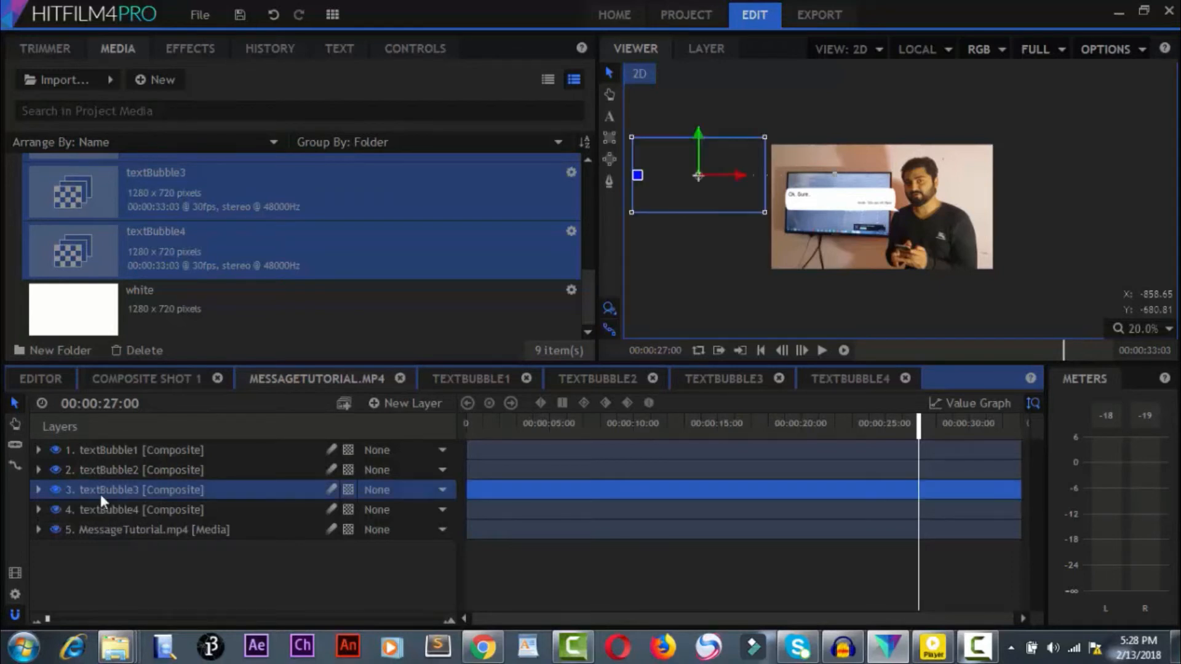
click(38, 489)
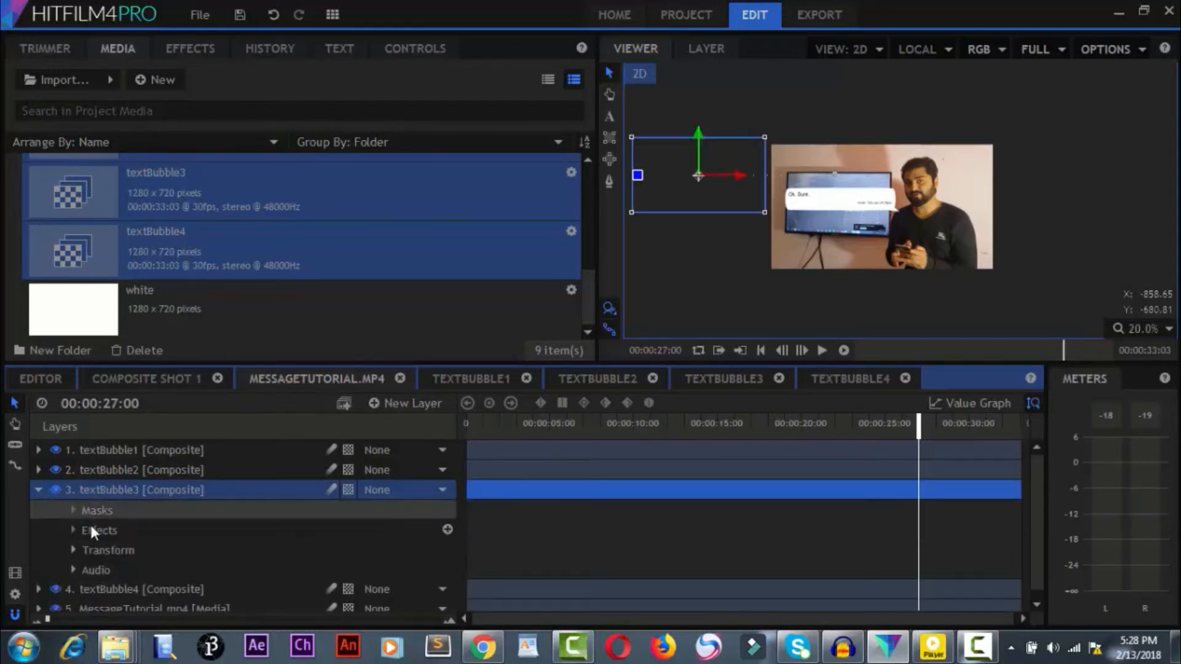
click(73, 550)
scroll(112, 551, down, 1)
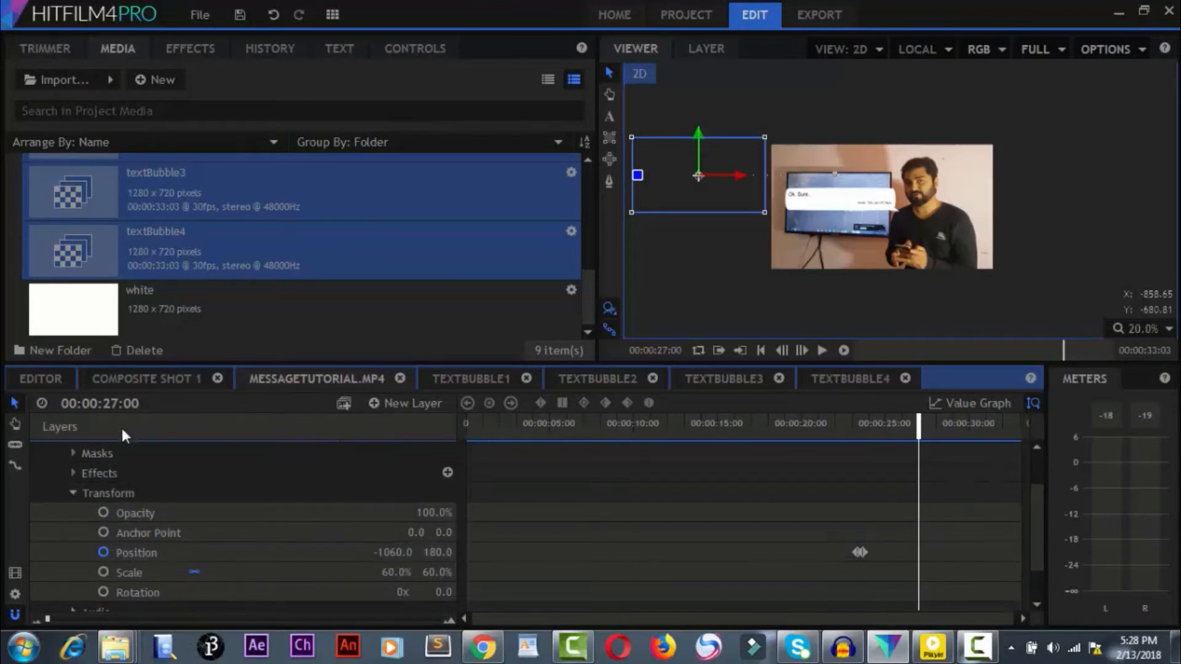
Step: Move the textBubble3 bubble off-frame to about X -1085 at its 00:00:23:10 Position keyframe
click(114, 403)
text(2)
key(shift+Right)
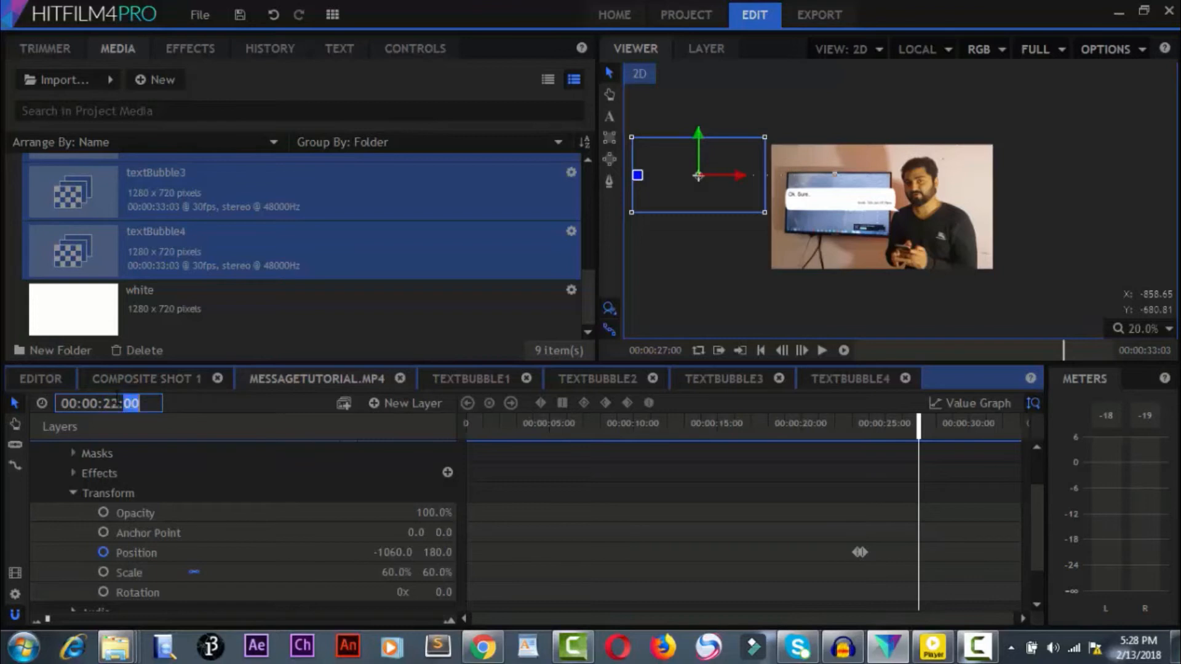
text(50)
key(Return)
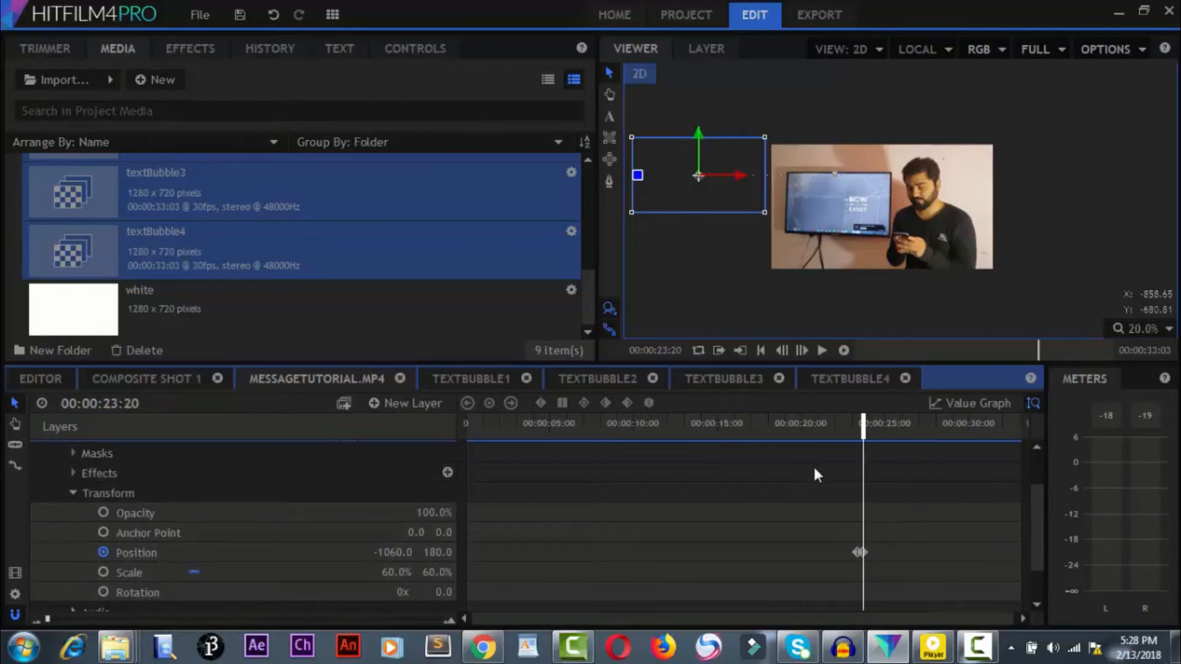
click(859, 551)
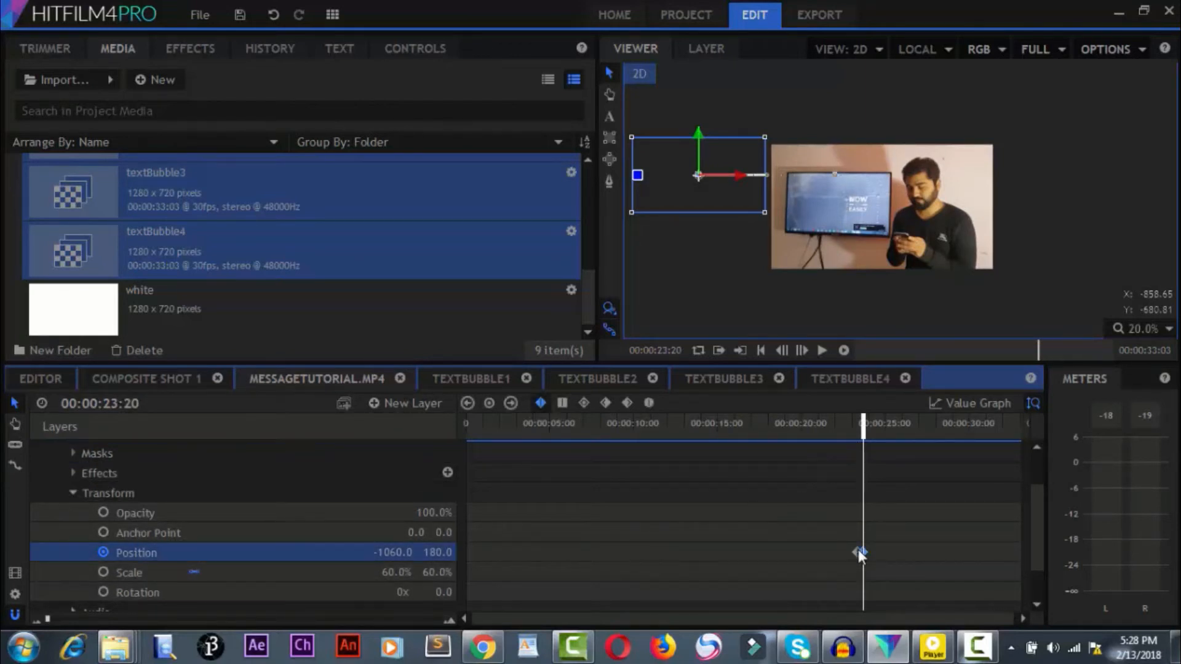
click(469, 403)
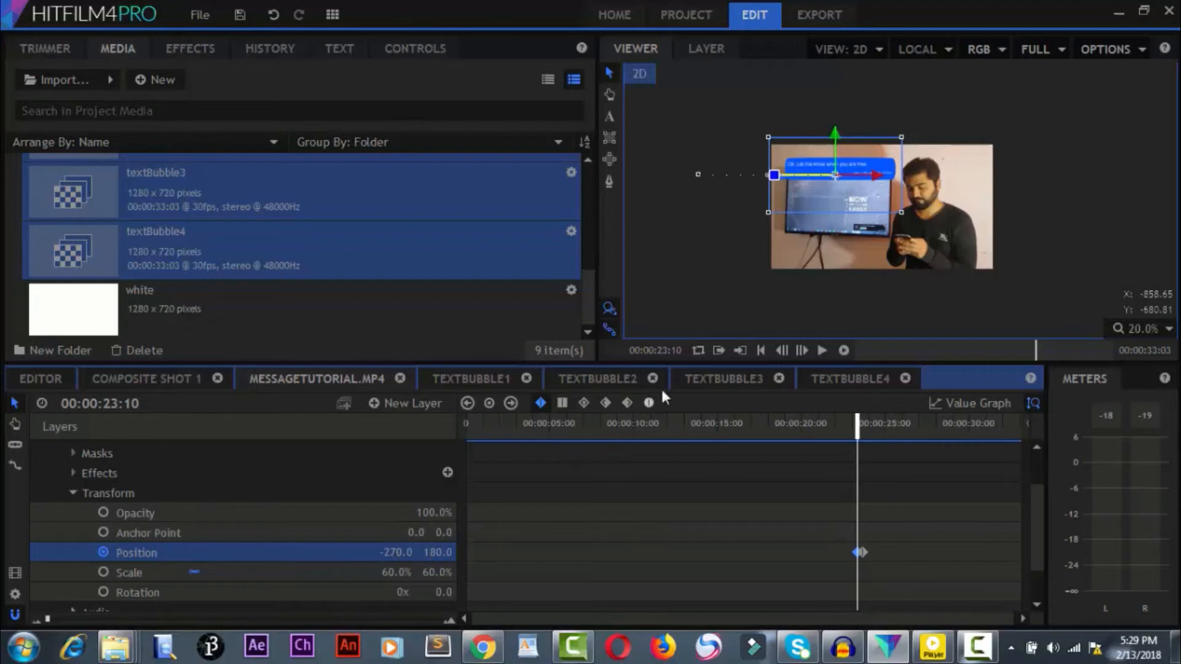
click(877, 175)
drag(877, 175, 737, 171)
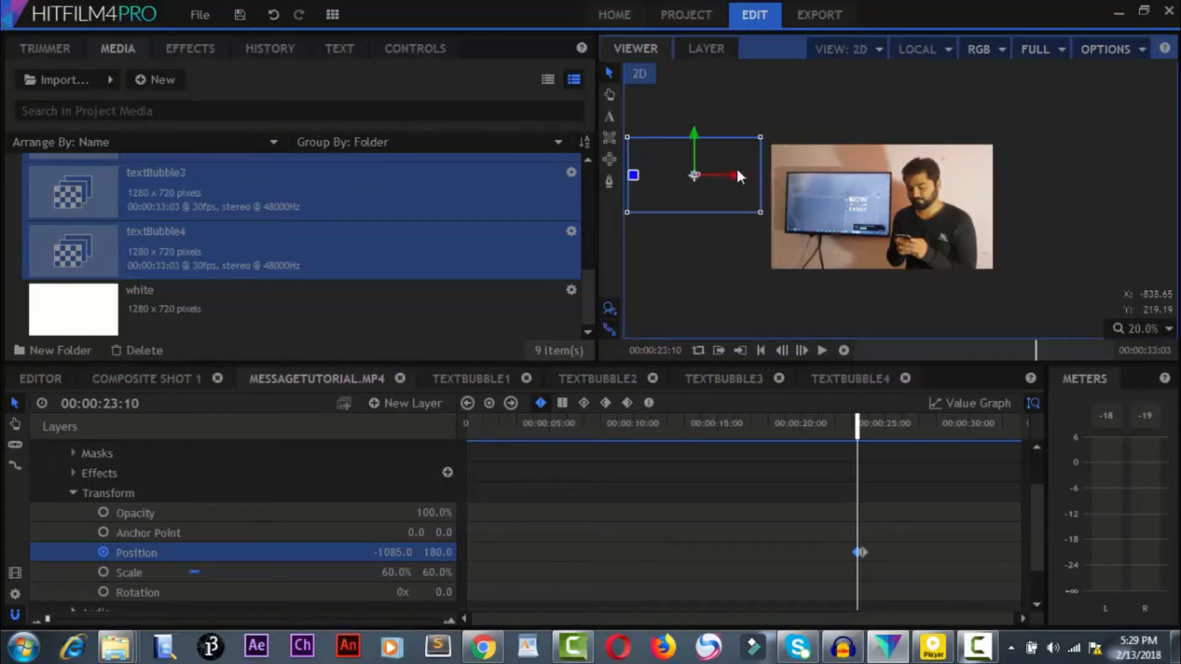
Step: Set the X position of the textBubble3 layer's 00:00:23:20 keyframe to -270 and collapse the layer
click(509, 405)
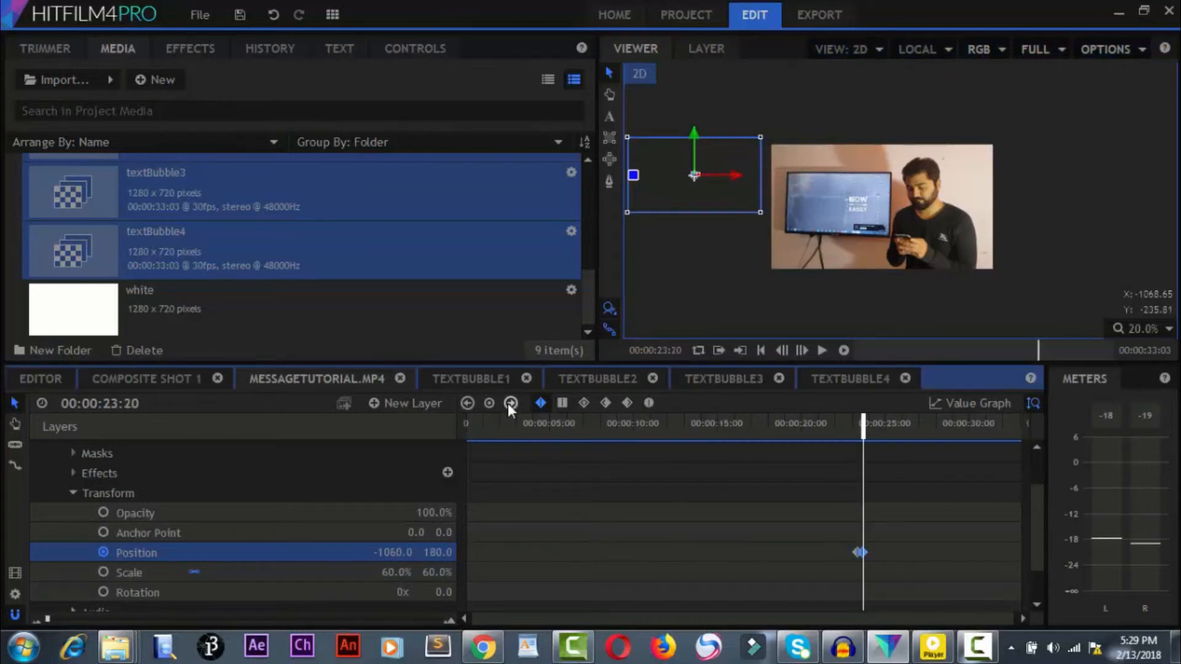
click(396, 552)
text(-2)
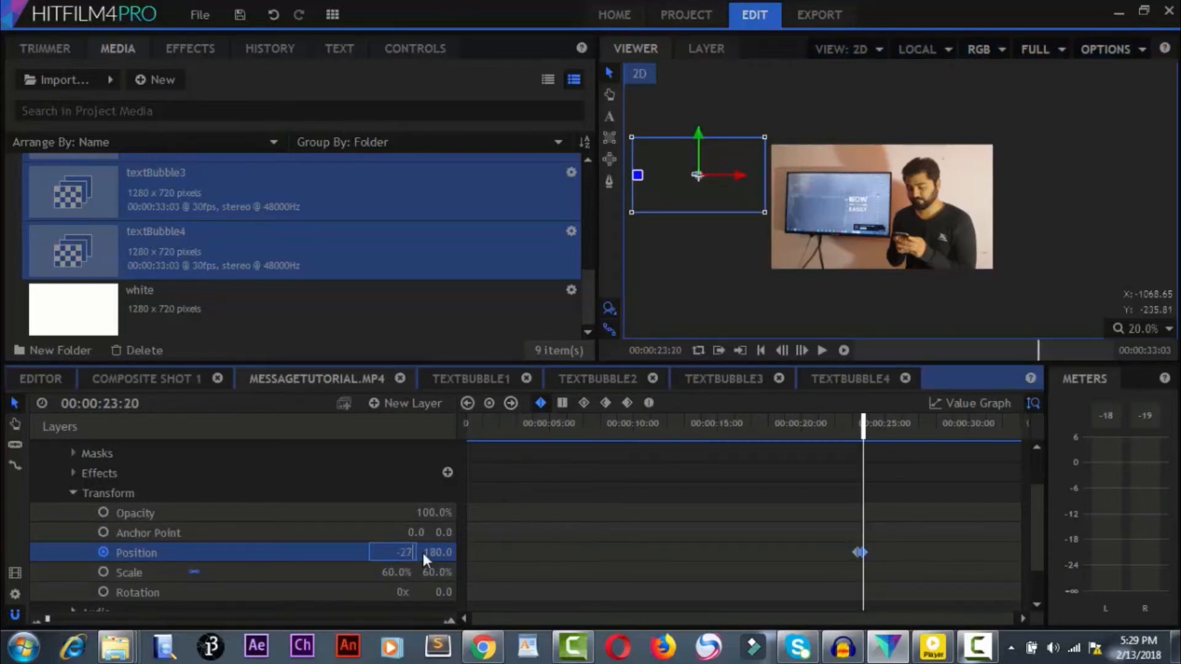
text(70)
key(Return)
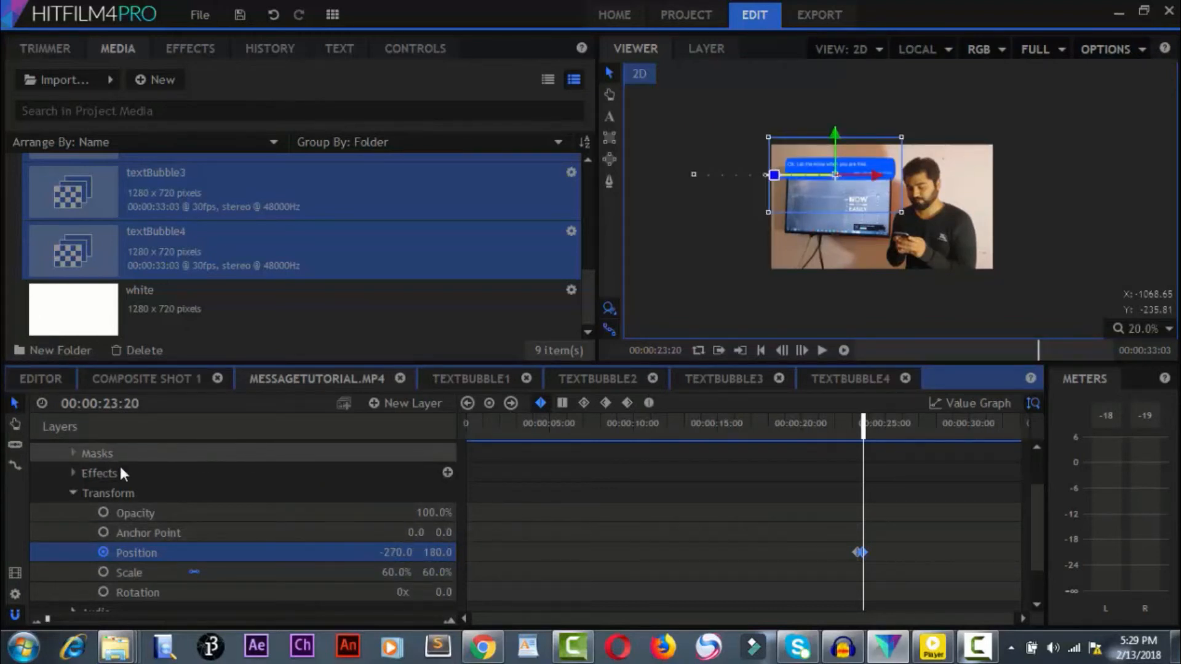
scroll(123, 473, up, 3)
click(39, 492)
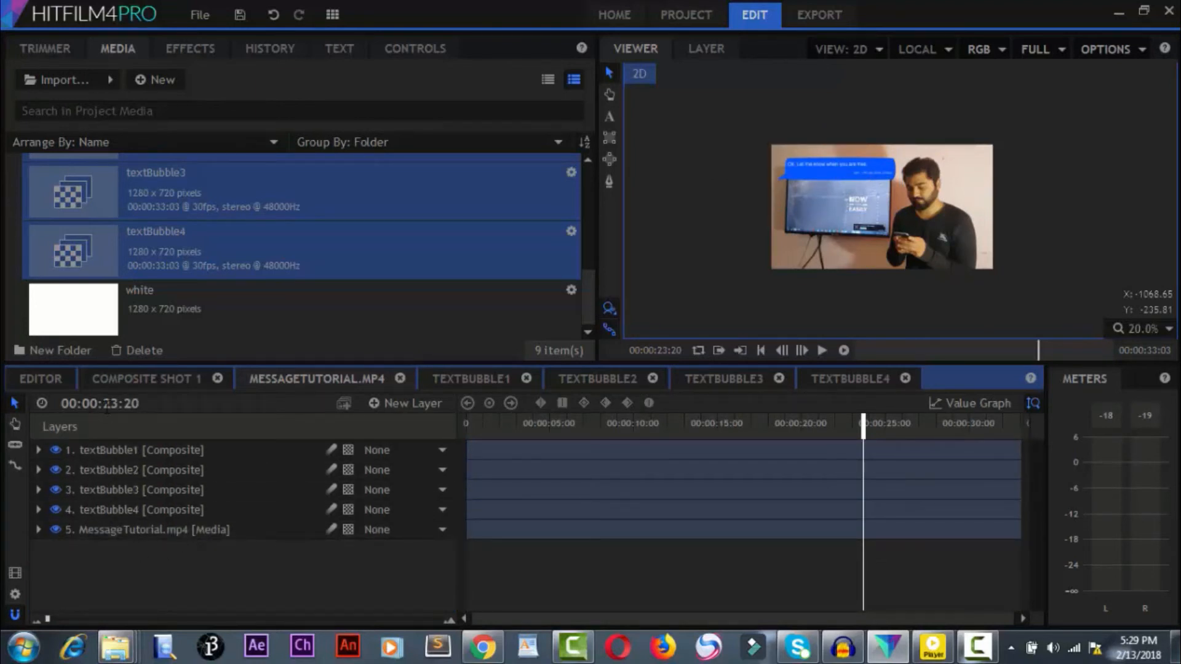
Step: Move the playhead to 00:00:27:00 and expand the textBubble4 layer to show its Transform properties
drag(104, 405, 119, 404)
text(2)
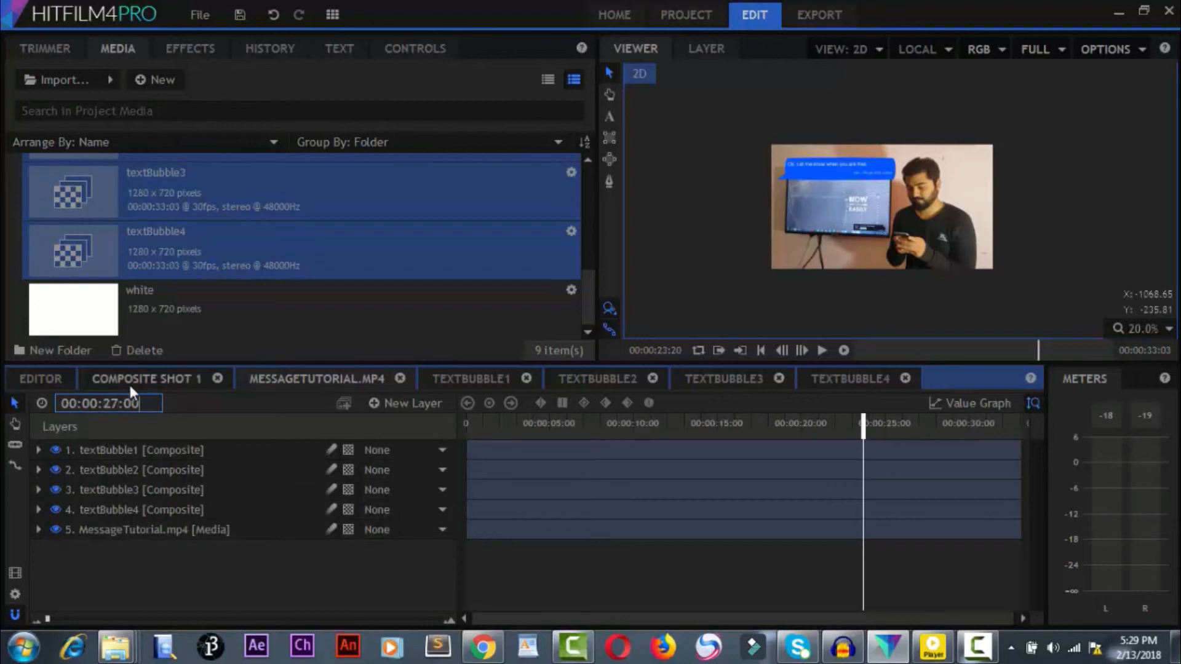
text(7:00)
key(Return)
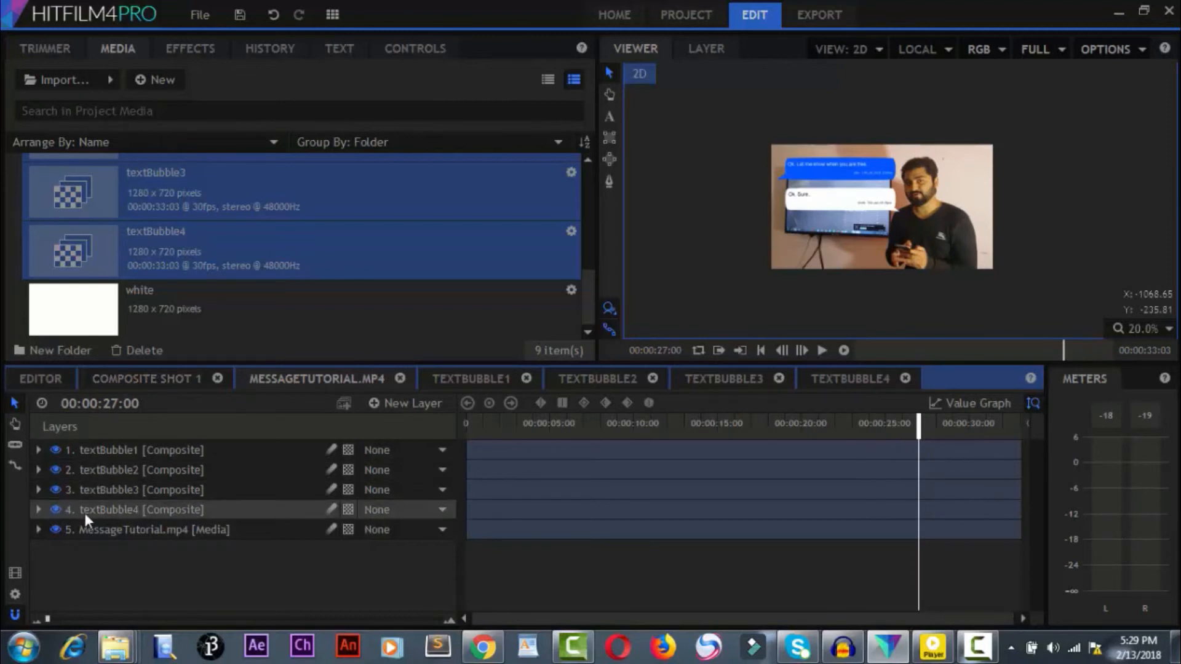
click(38, 509)
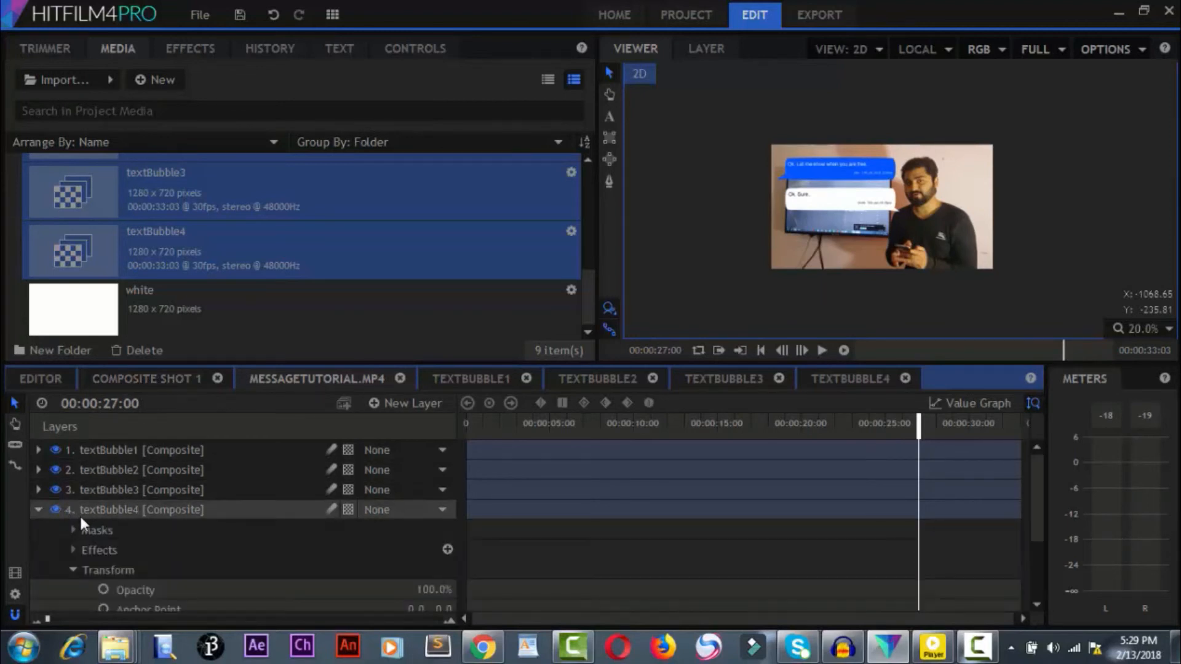
scroll(80, 514, down, 1)
scroll(117, 547, down, 1)
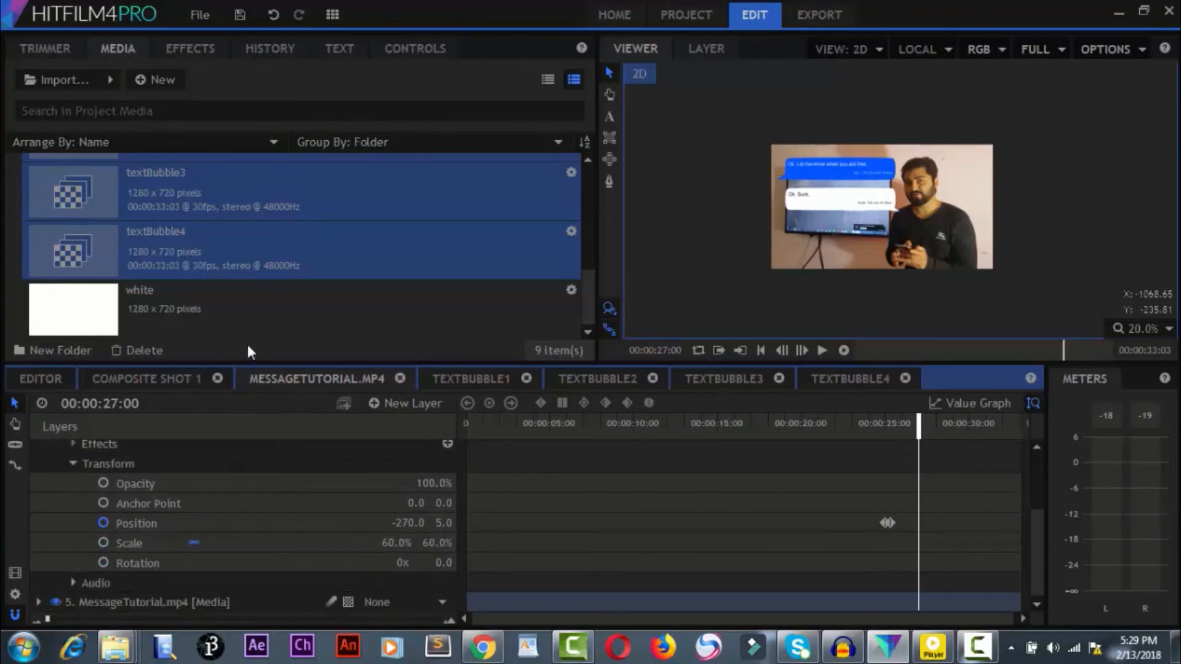
scroll(322, 515, up, 3)
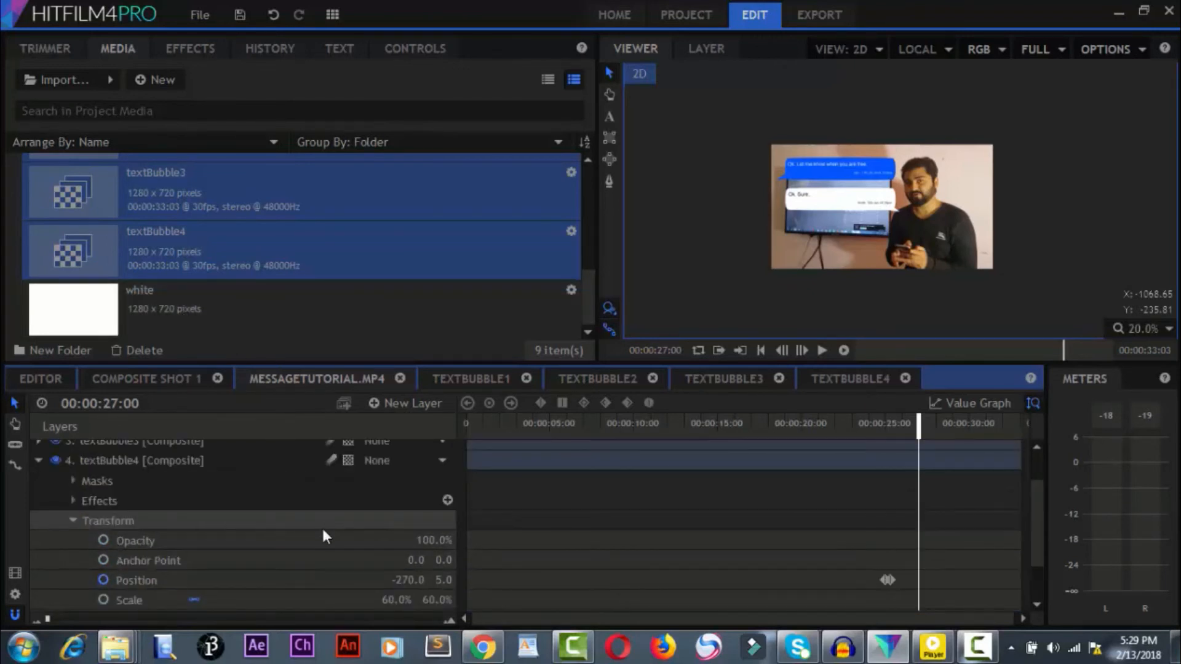
scroll(321, 526, down, 3)
scroll(294, 521, up, 3)
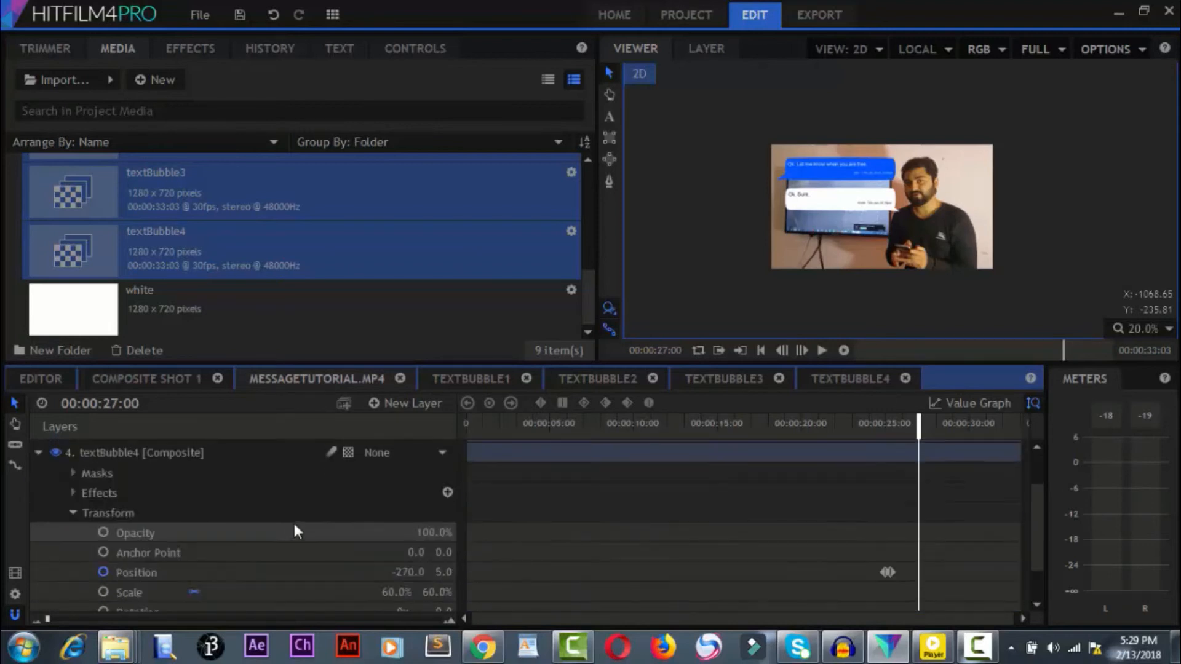
scroll(293, 520, down, 3)
Step: Move the textBubble4 bubble off-frame to about X -1115 at its 00:00:25:10 Position keyframe
click(887, 523)
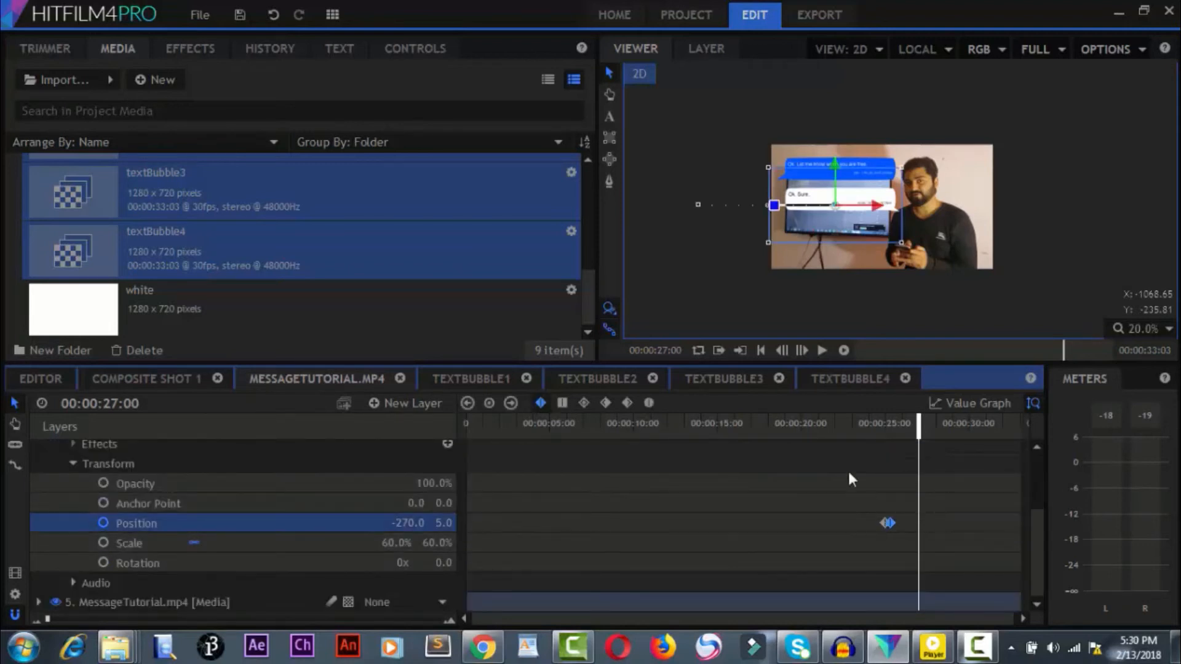
click(469, 403)
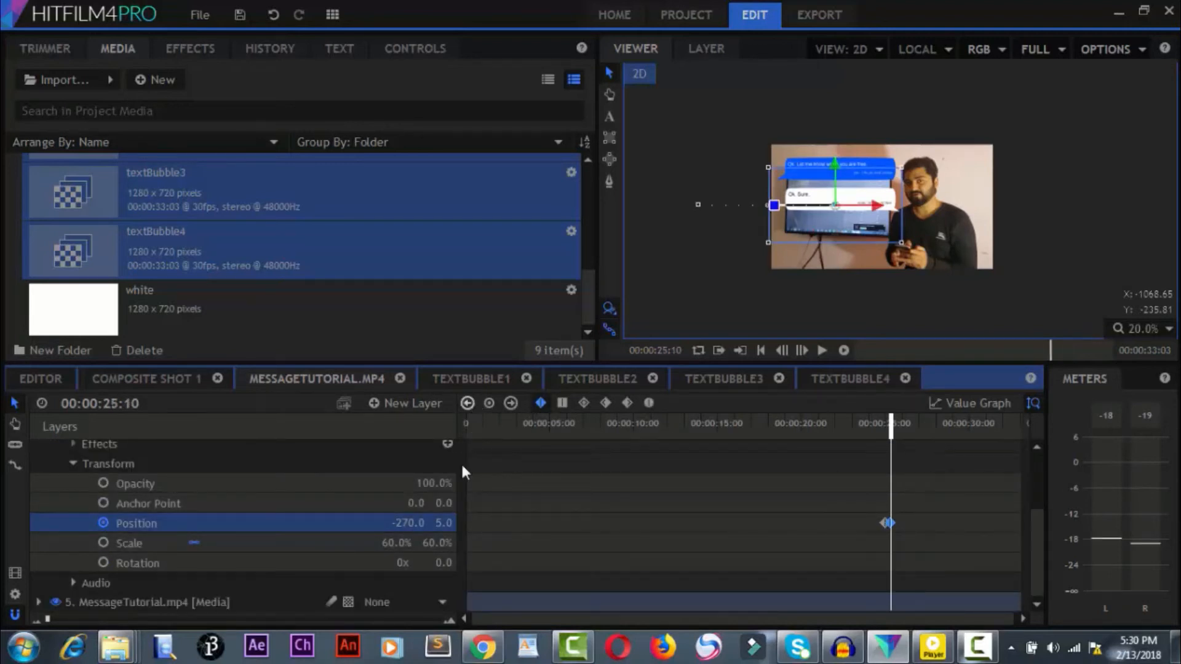
click(406, 524)
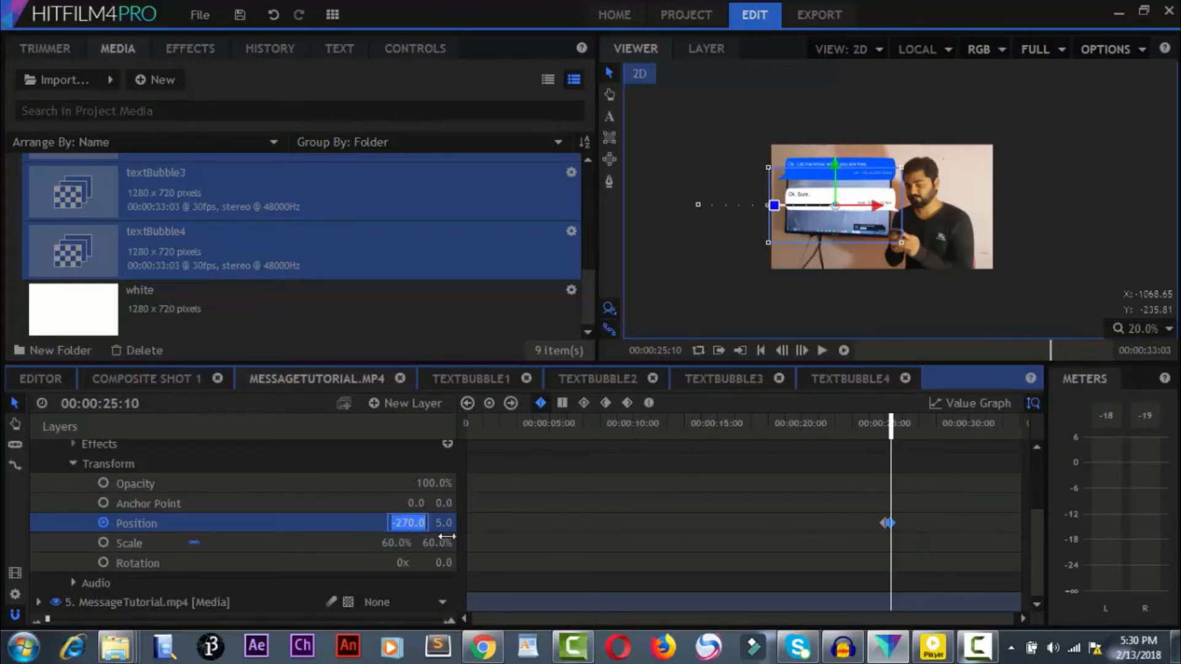
drag(872, 205, 724, 196)
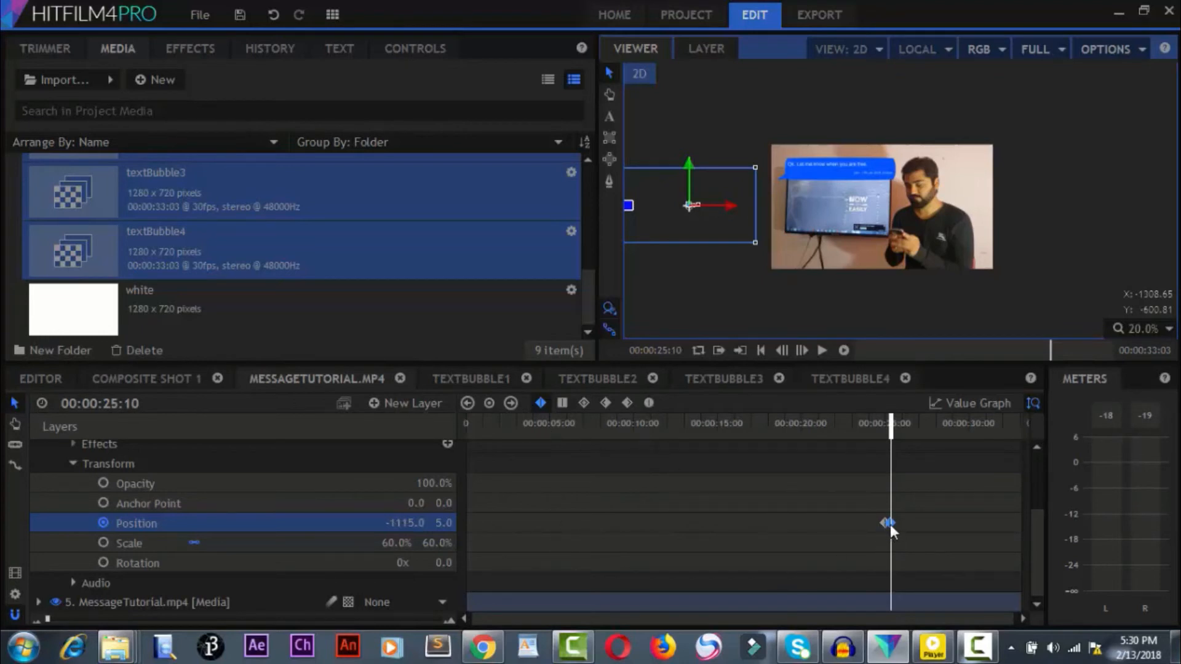
Step: Set the X position of the textBubble4 layer's 00:00:25:10 keyframe to -270 and collapse the layer
click(468, 403)
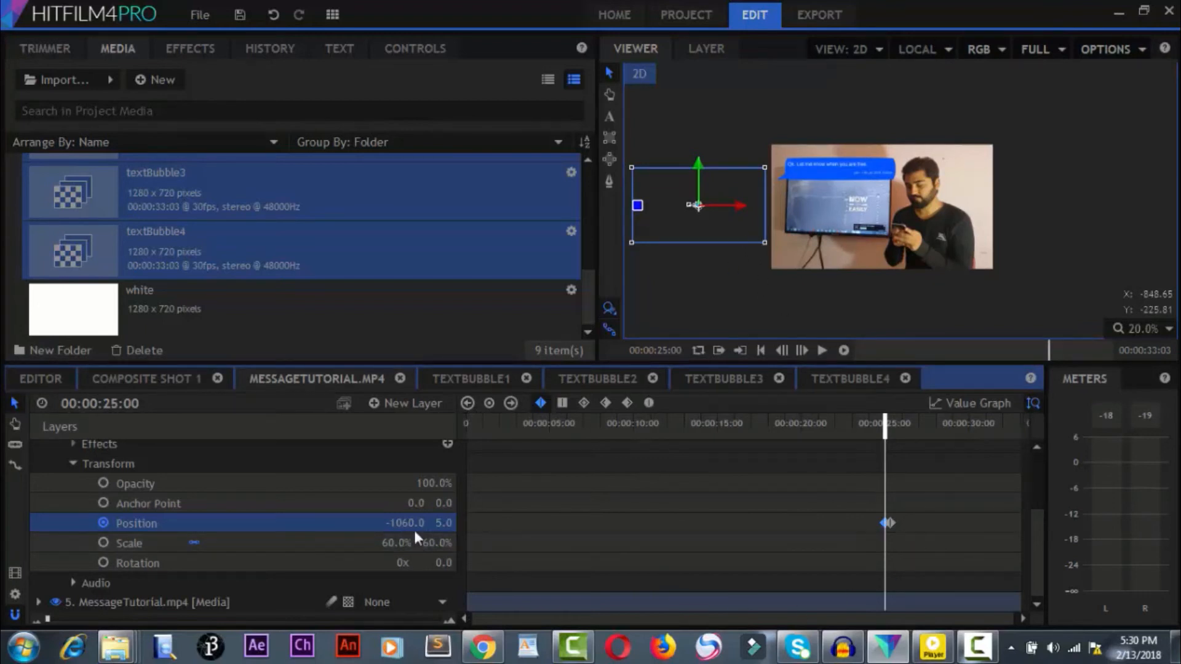
click(511, 404)
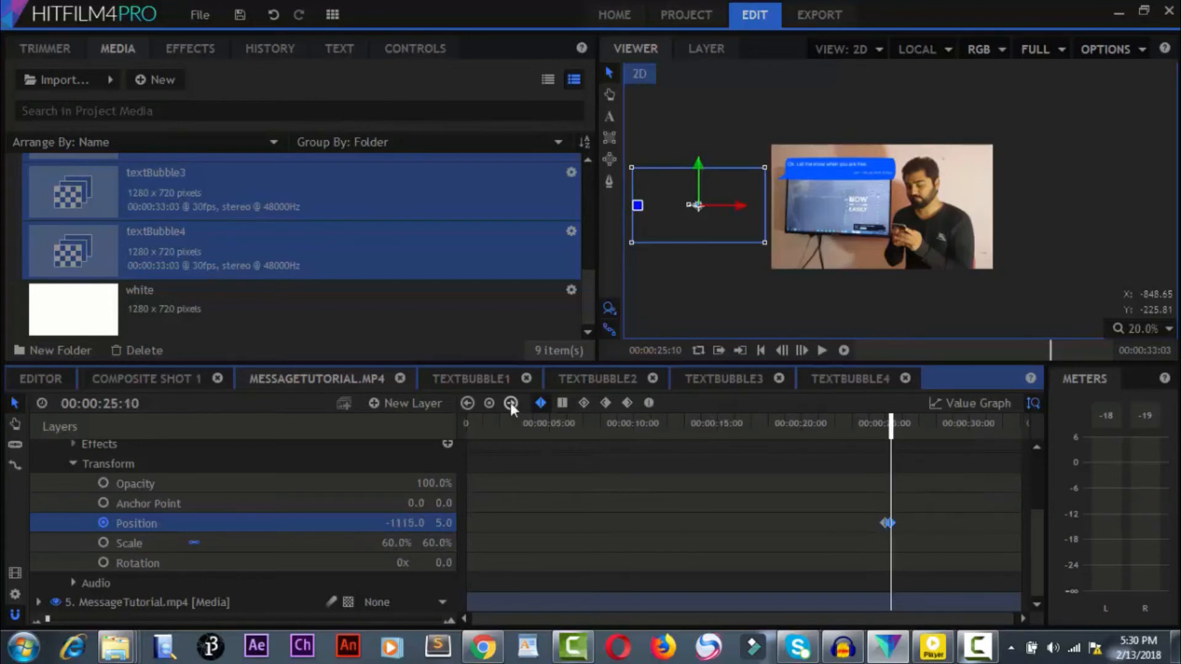
click(407, 522)
text(-27)
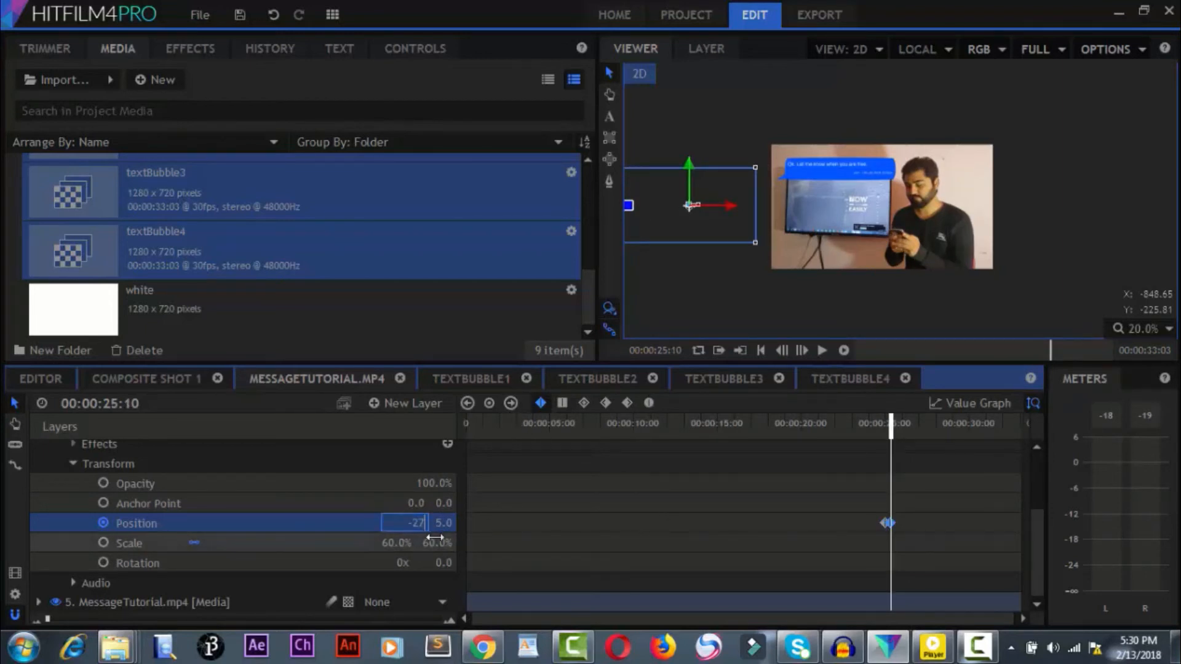
text(0)
key(Return)
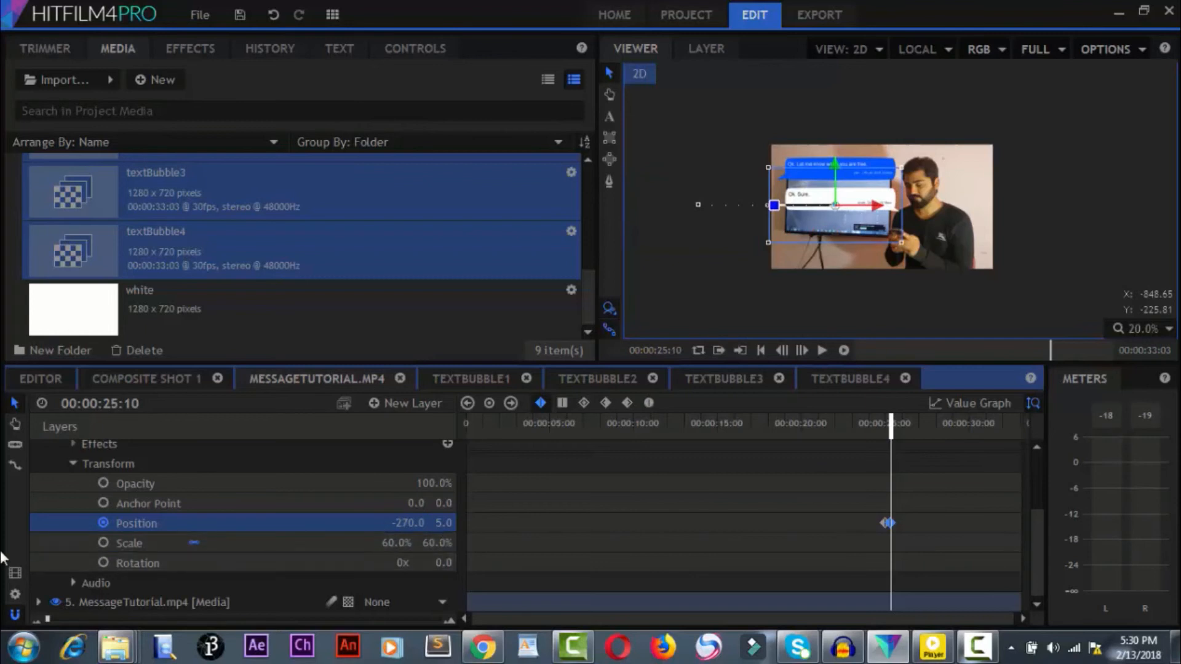
scroll(80, 493, up, 5)
click(39, 472)
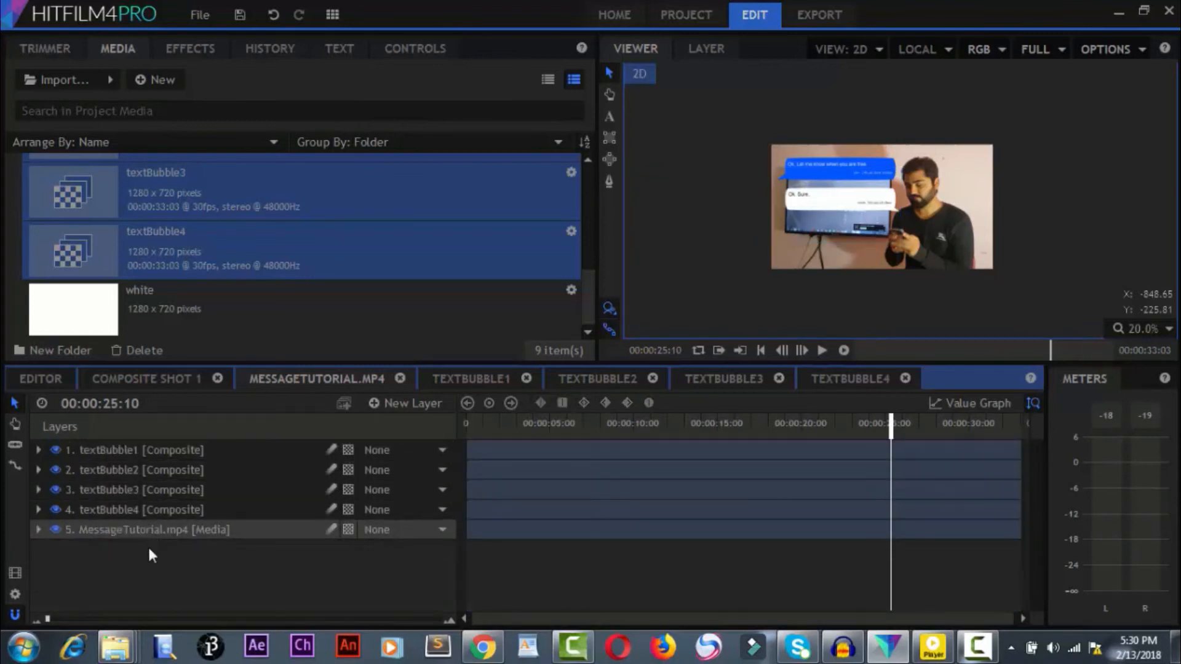
Step: Add an Opacity keyframe to the textBubble3 layer at 00:00:27:00, keeping its value at 100%
click(114, 403)
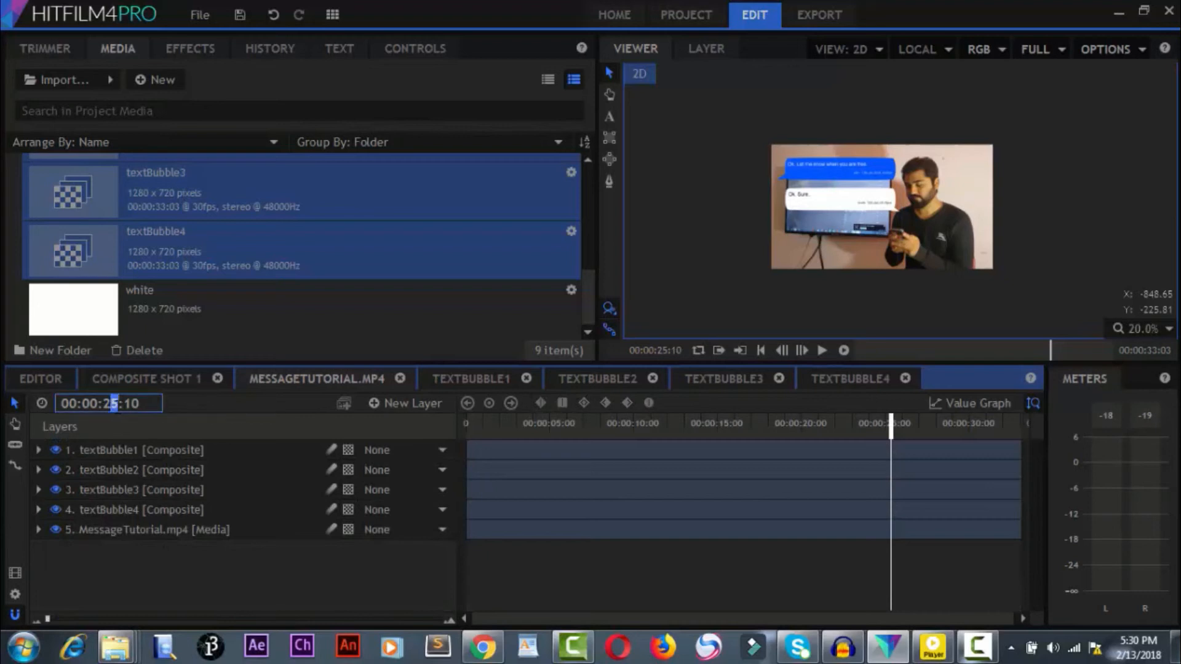
text(7:0)
key(Return)
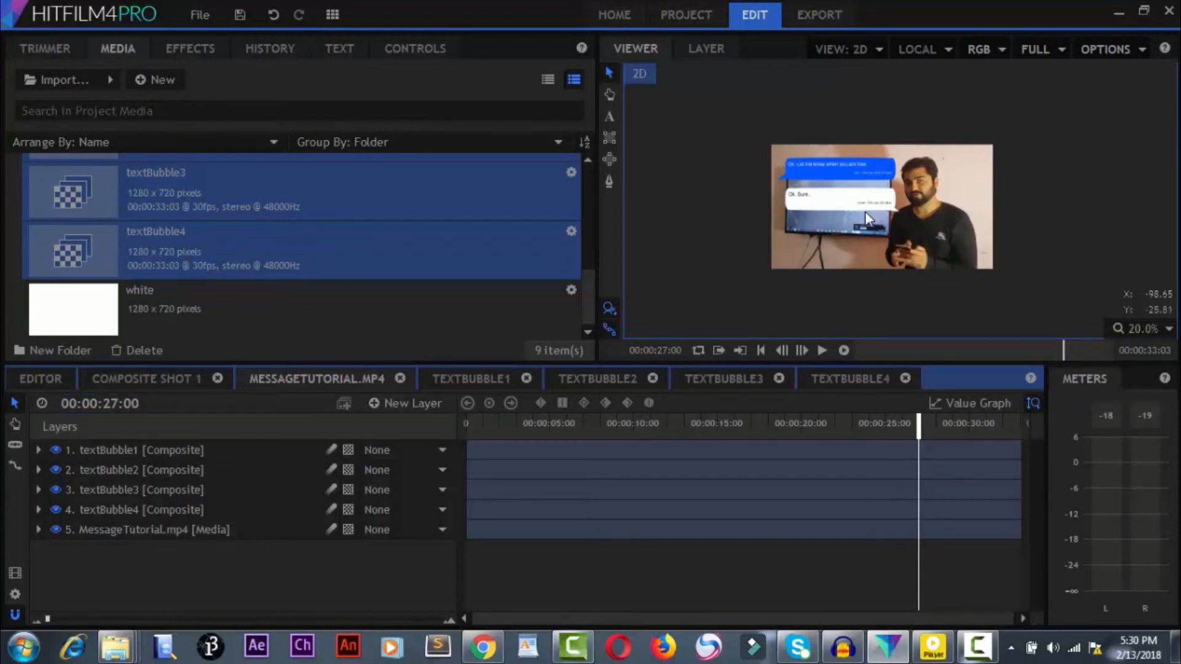
click(38, 490)
scroll(93, 546, down, 3)
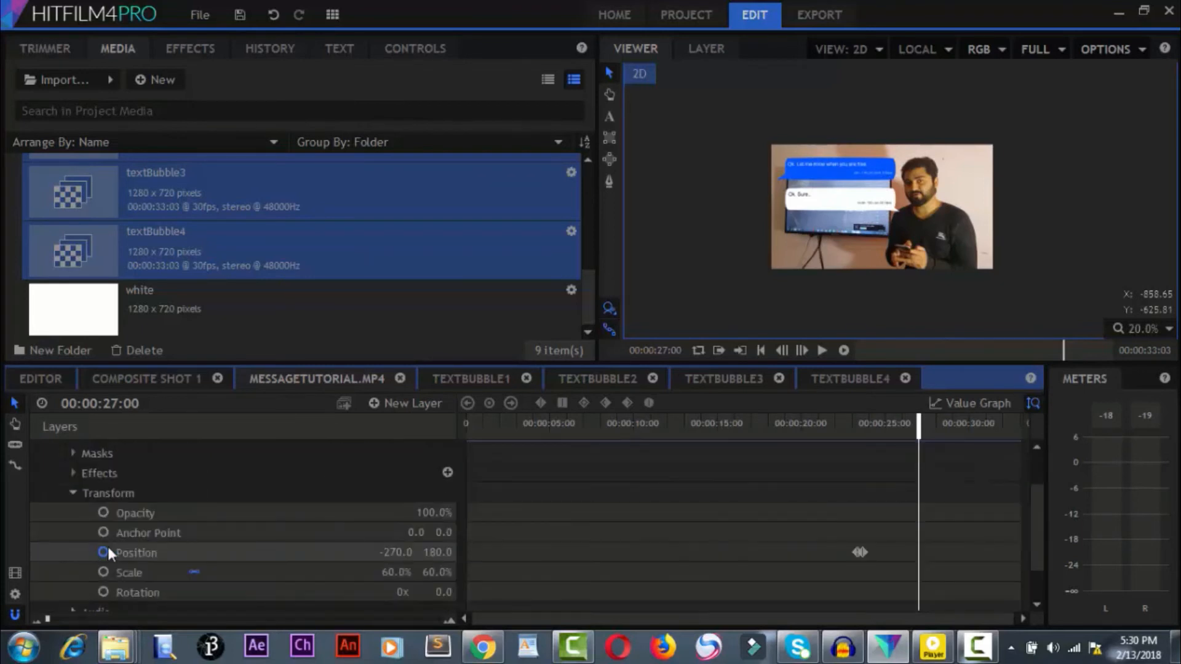
click(104, 513)
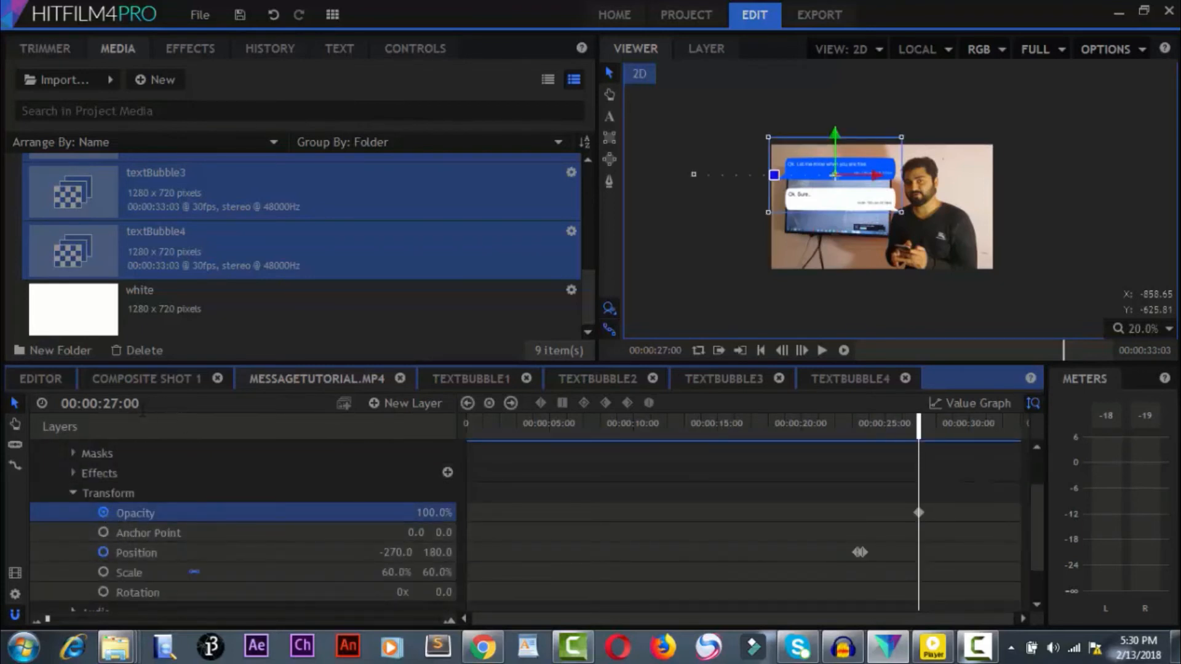
Step: Set the textBubble3 layer's Opacity to 0% at 00:00:27:10 and collapse the layer
double_click(139, 404)
text(10)
key(Return)
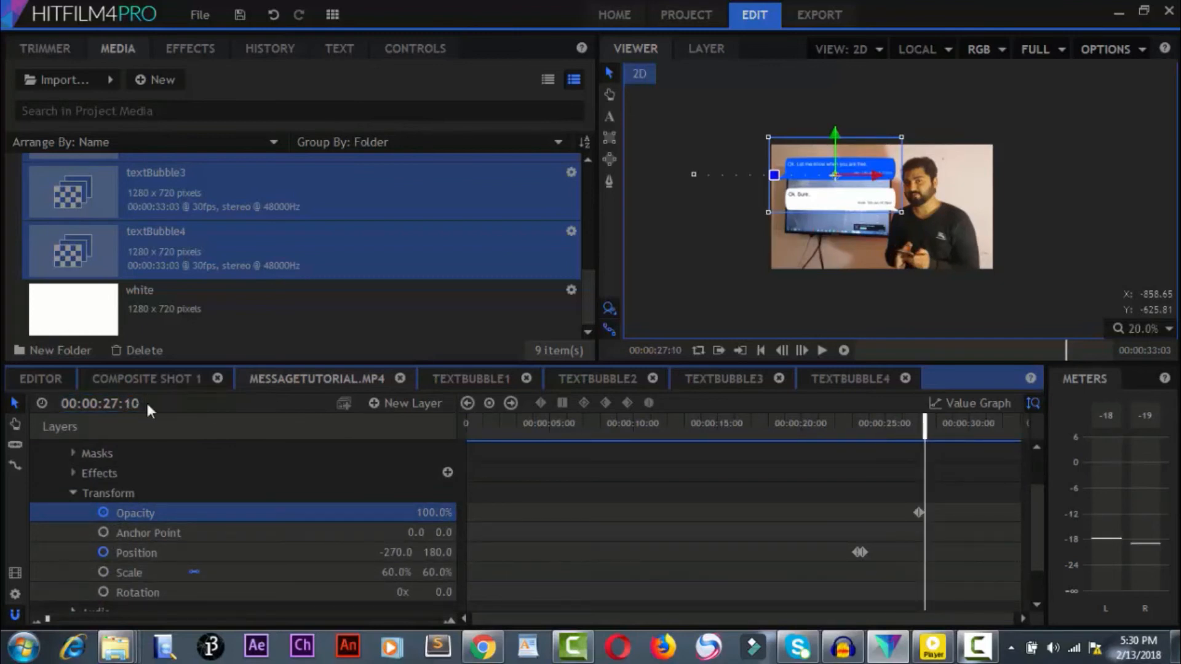
click(421, 515)
text(0)
key(Return)
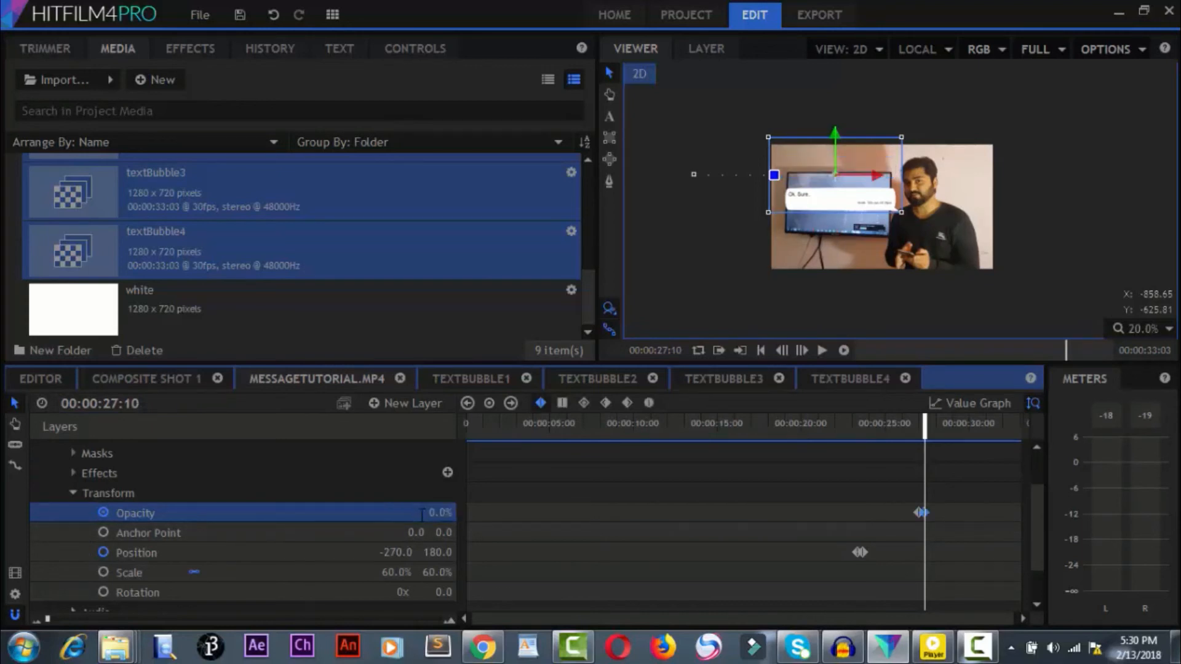
scroll(65, 474, up, 1)
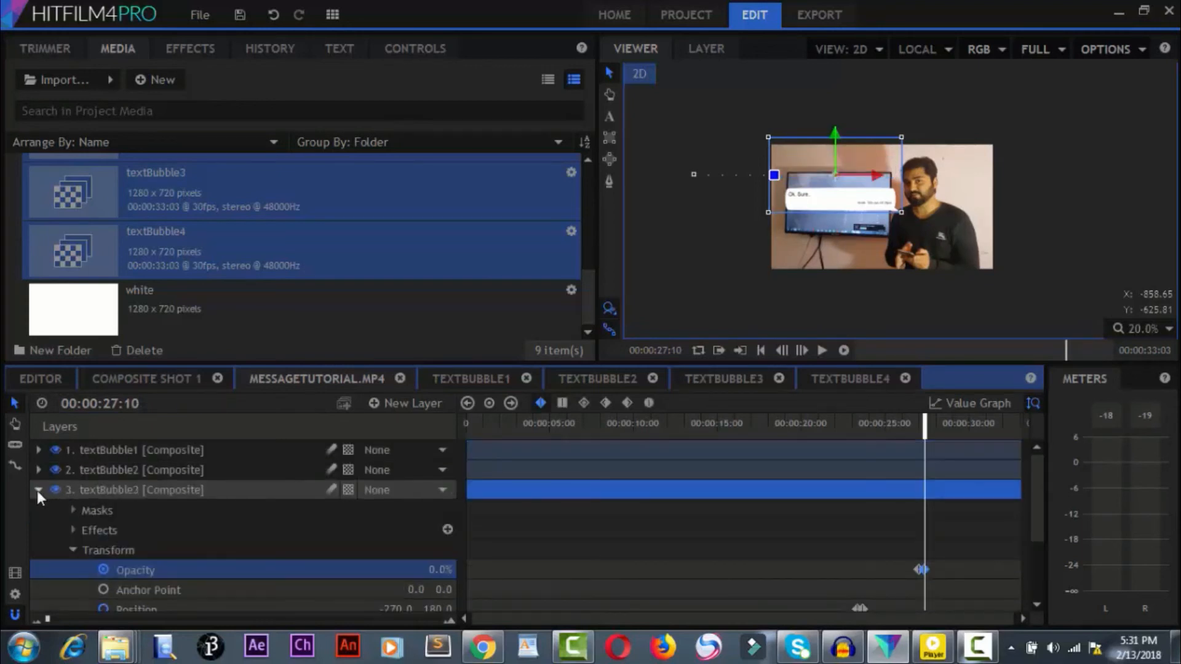
click(37, 489)
Step: Return the playhead to 00:00:27:00 and add a 100% Opacity keyframe to the textBubble4 layer there
click(38, 510)
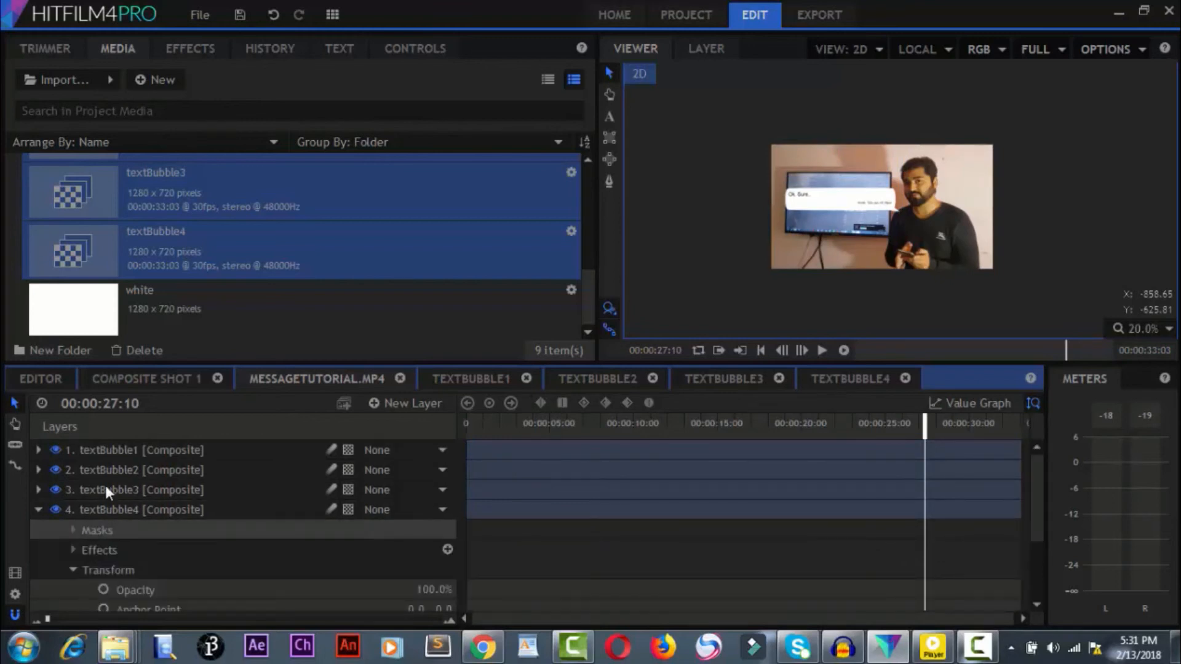
click(39, 510)
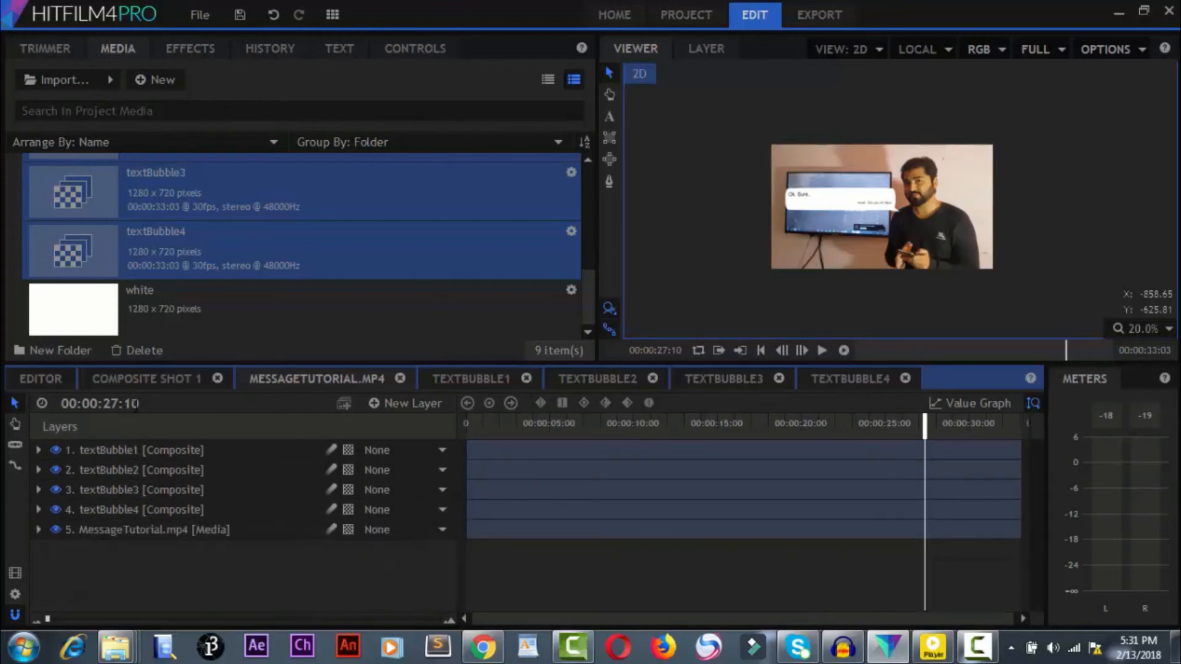
click(134, 403)
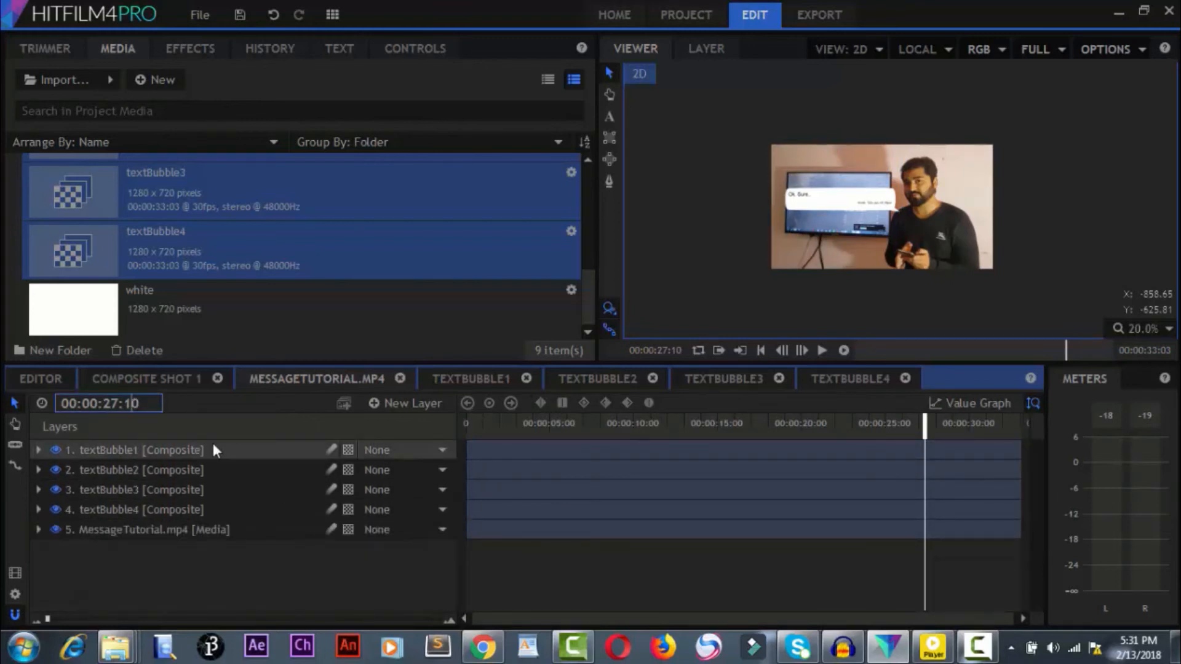
key(BackSpace)
text(0)
key(Return)
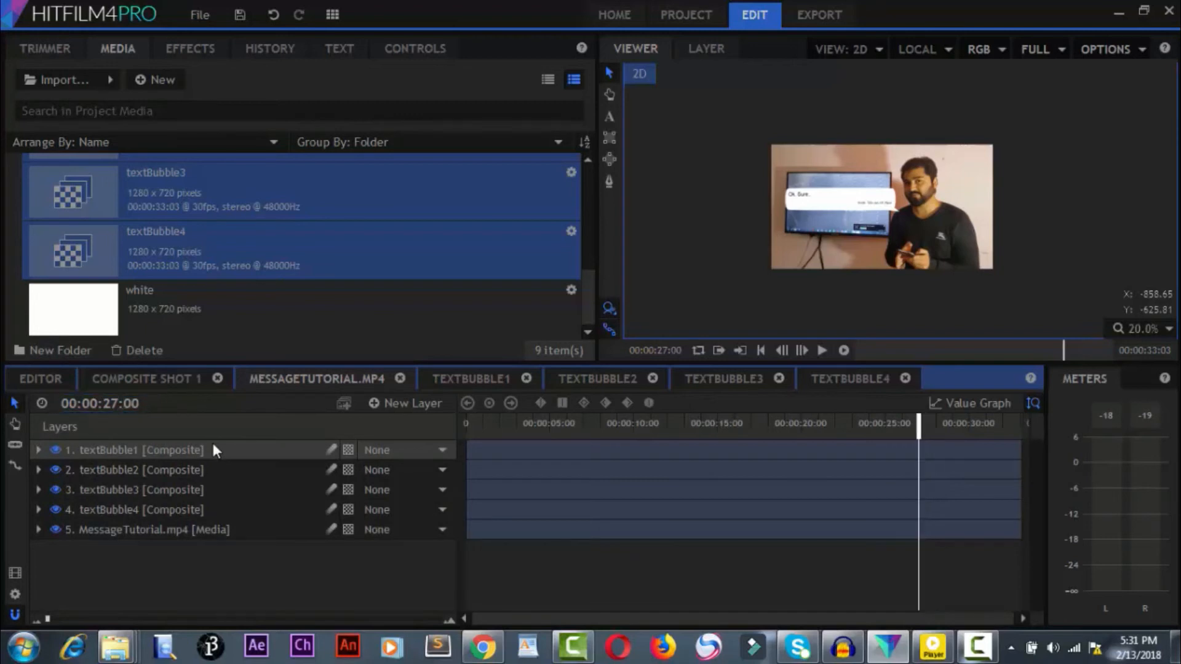
click(38, 510)
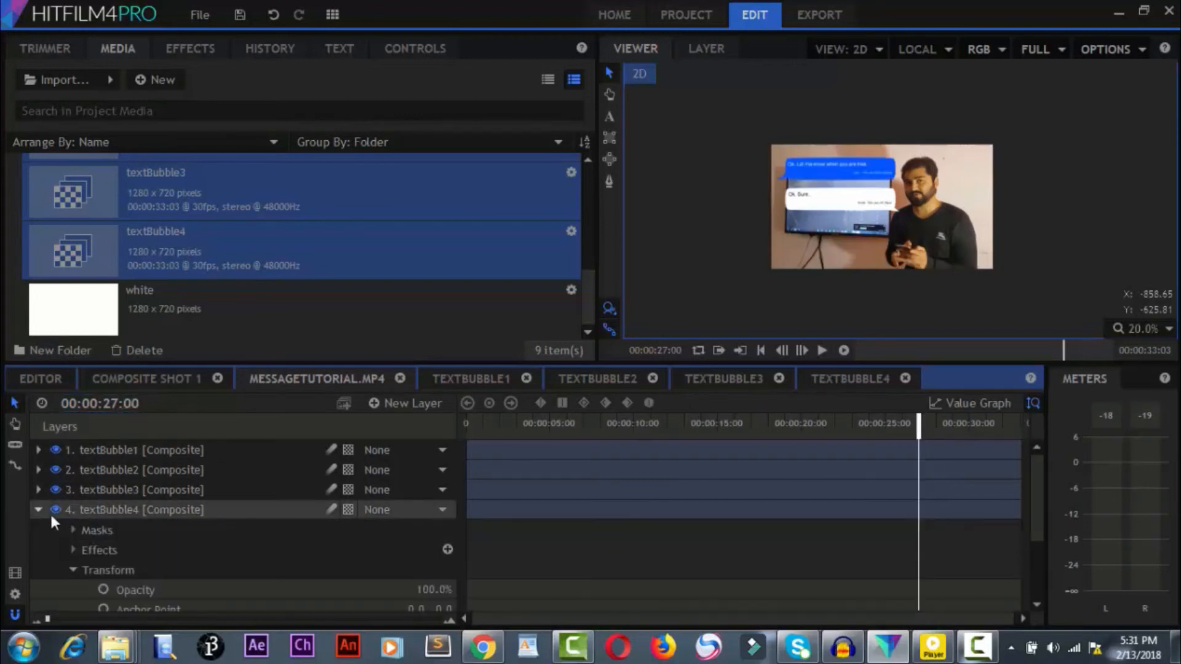
scroll(114, 543, down, 3)
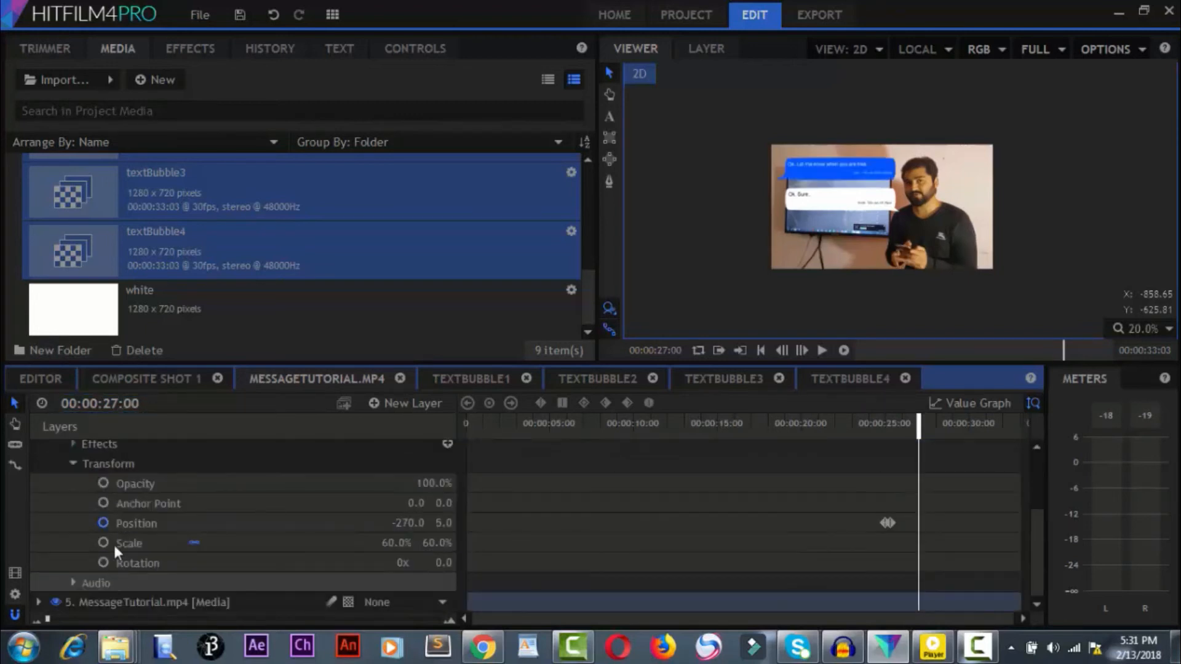
click(103, 484)
Step: Set the textBubble4 layer's Opacity to 0% at 00:00:27:10 and collapse the layer
double_click(132, 403)
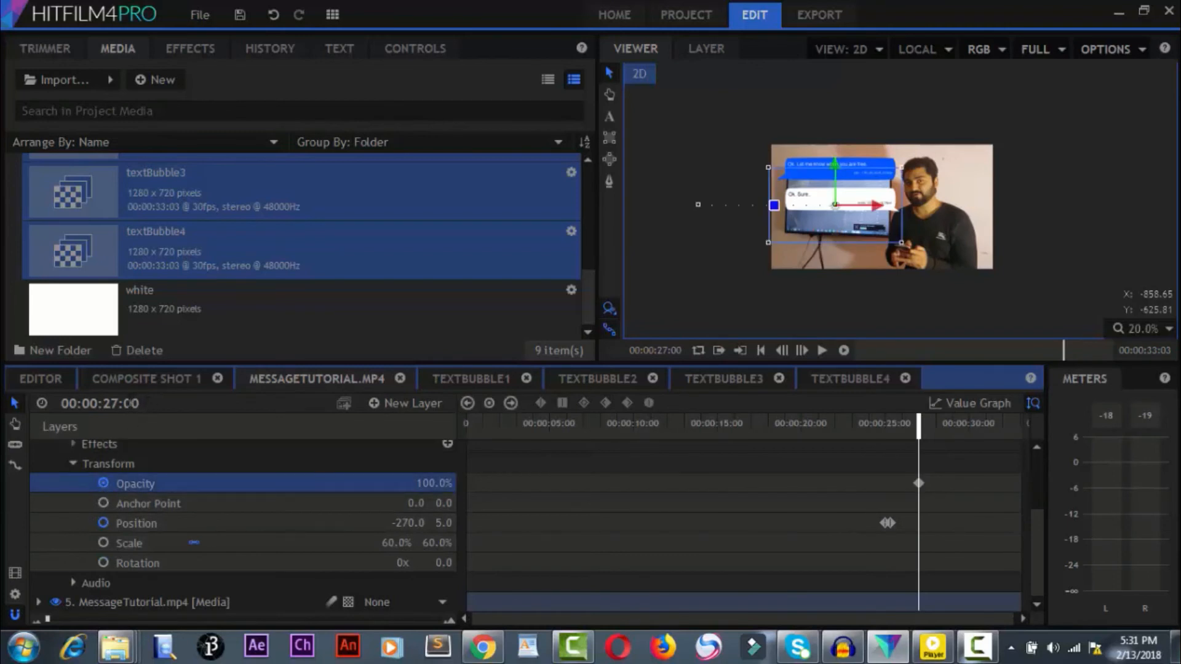
text(10)
key(Return)
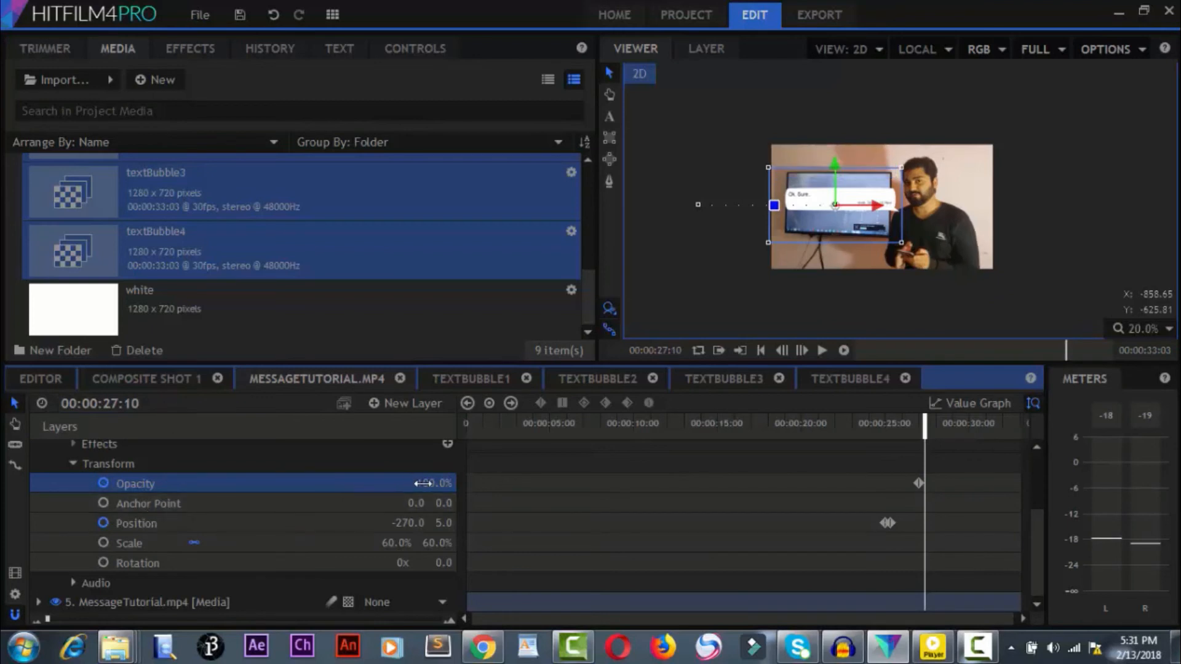
click(424, 483)
text(0)
key(Return)
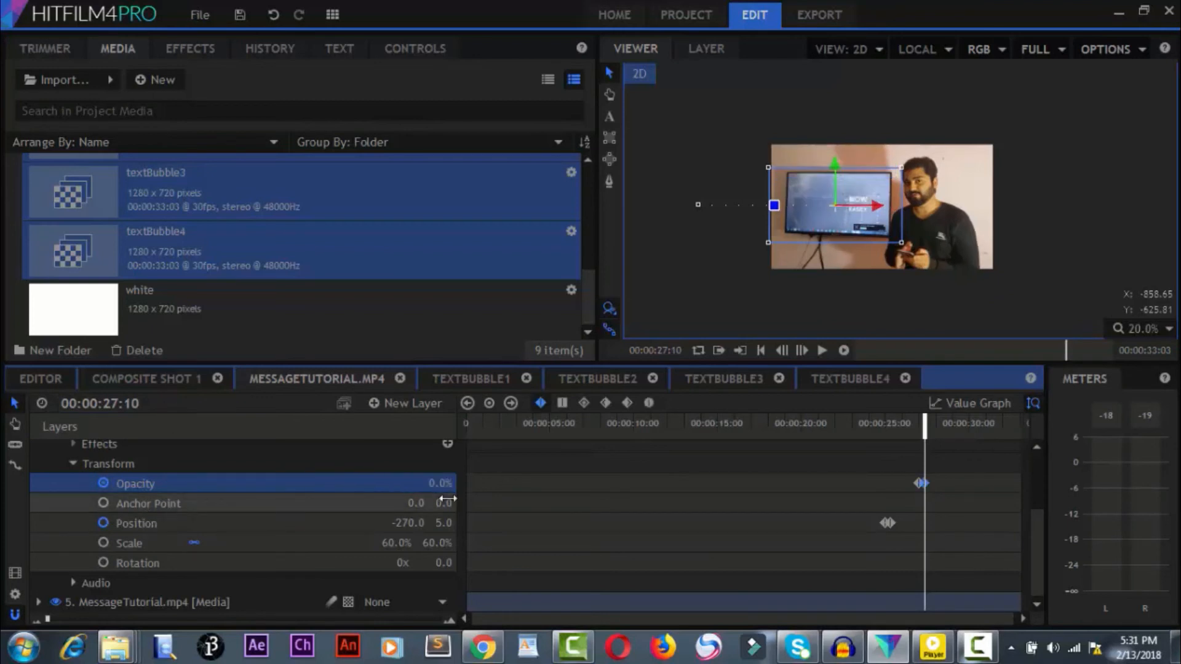
scroll(67, 468, up, 3)
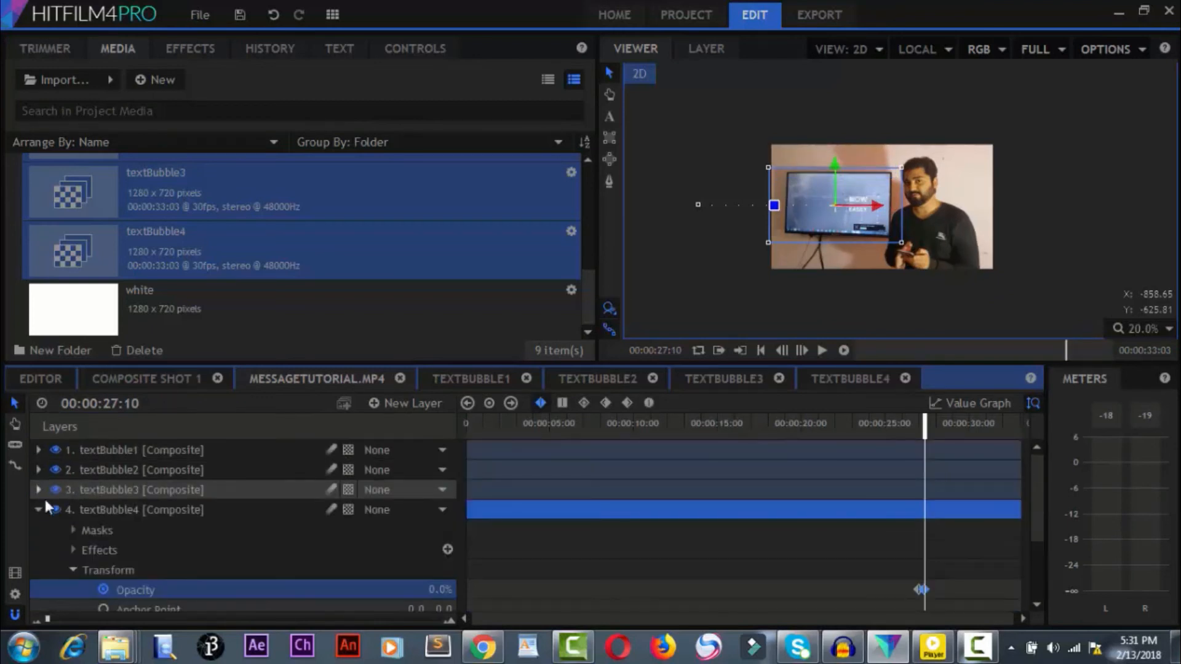
click(36, 509)
click(169, 577)
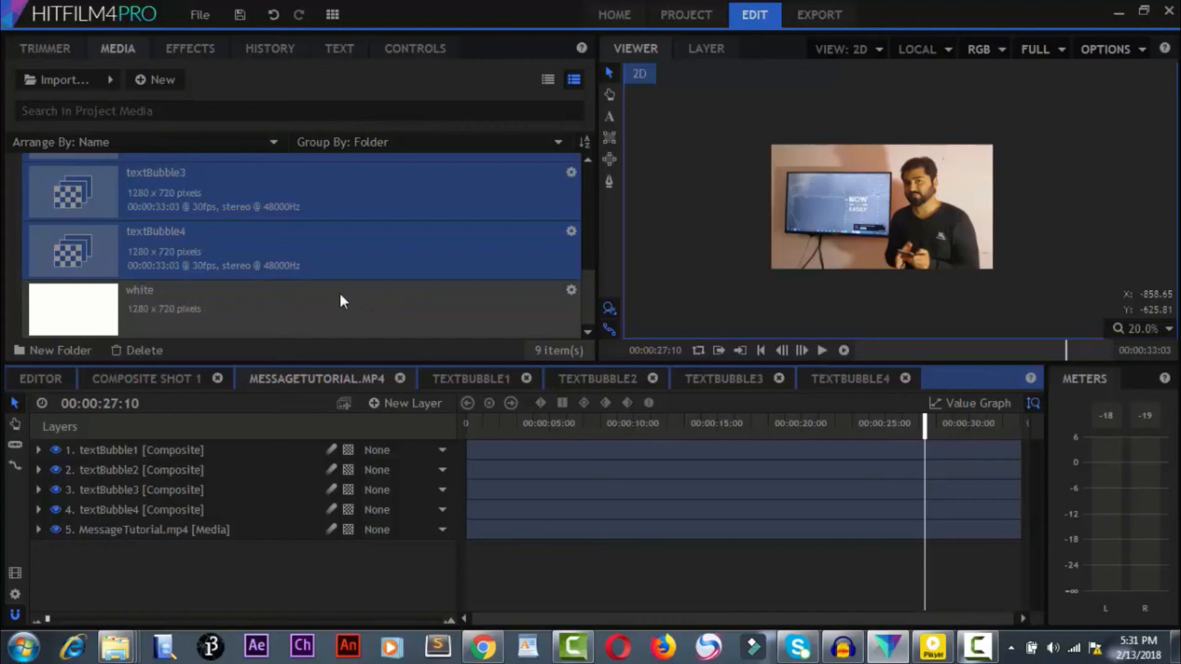
Step: Import the plucky.mp3 sound from the Downloads\Music folder into the project media
click(83, 87)
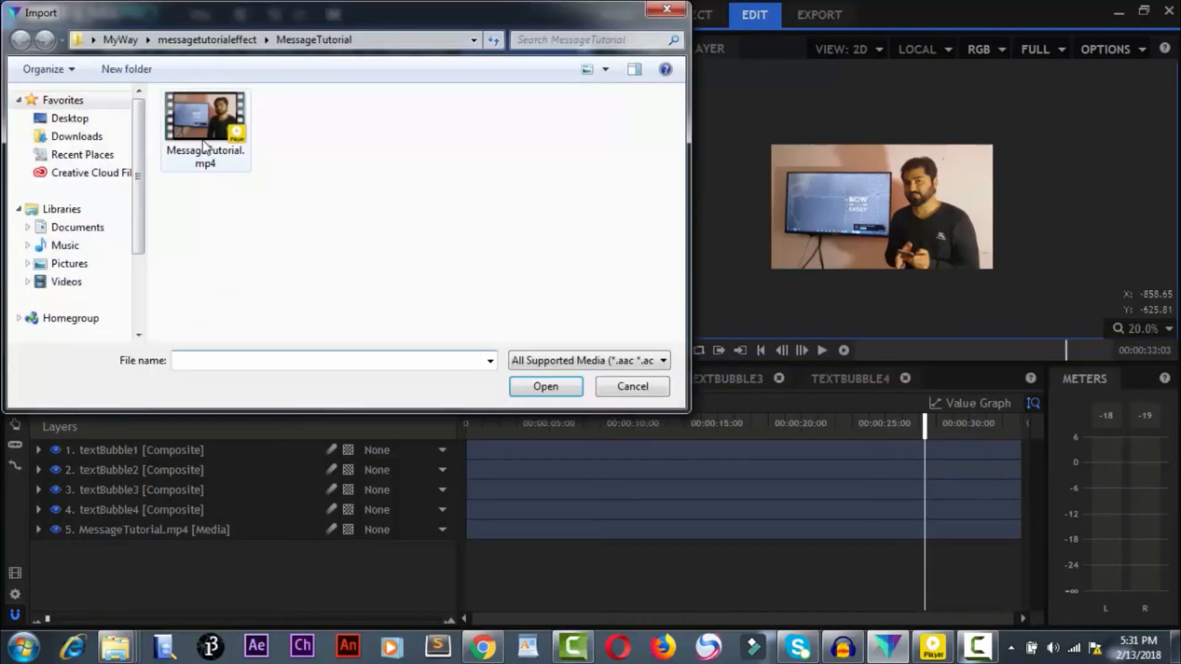
click(233, 44)
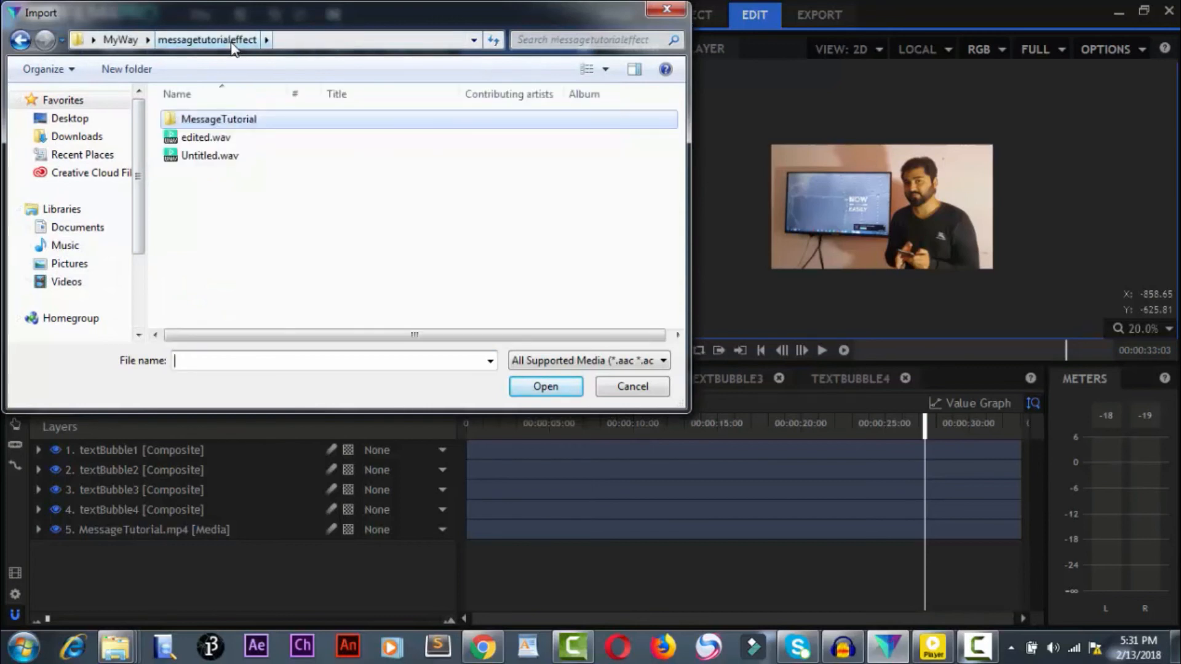
click(122, 40)
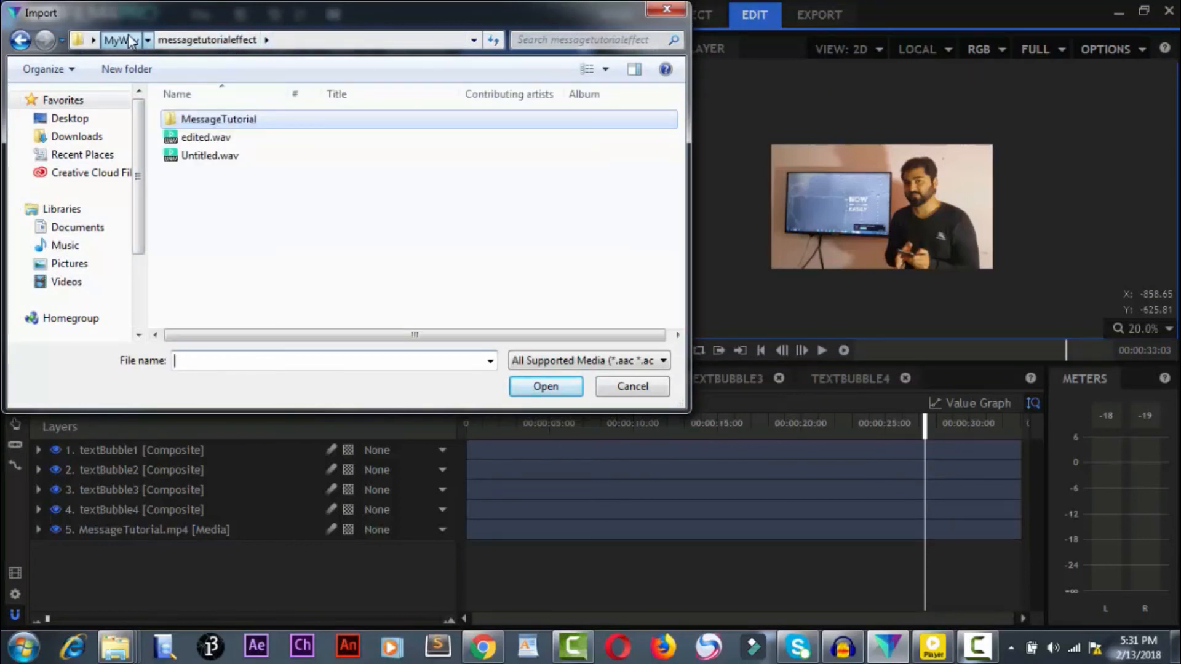
double_click(235, 138)
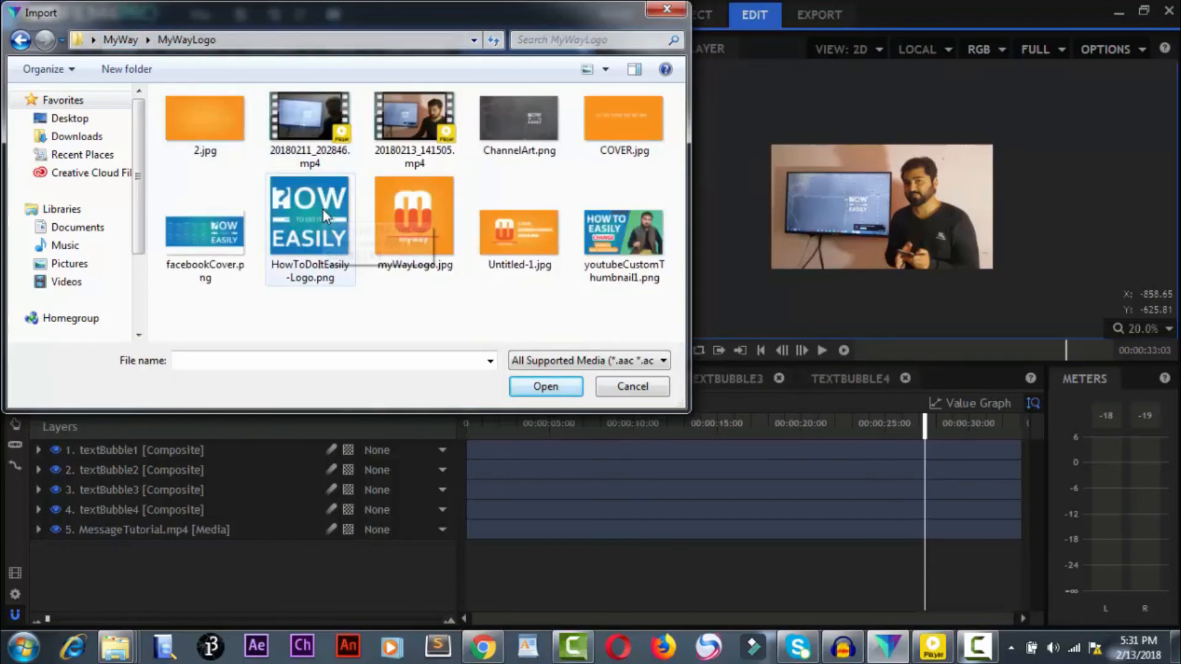
click(20, 39)
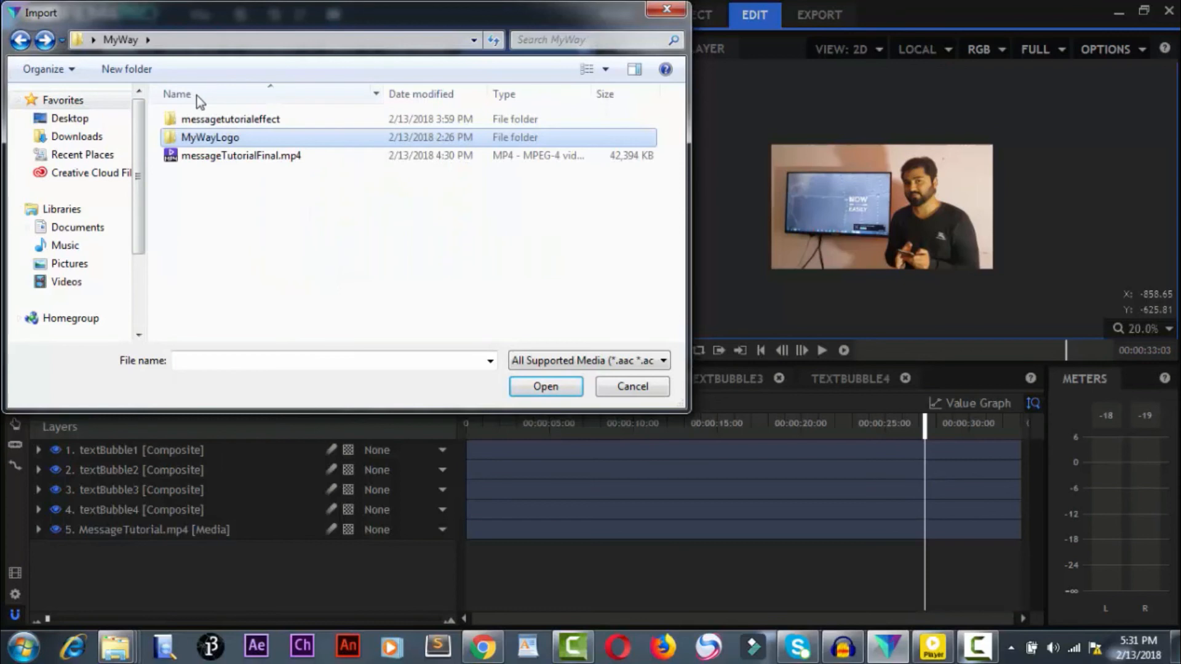
click(236, 38)
click(240, 38)
text(Music)
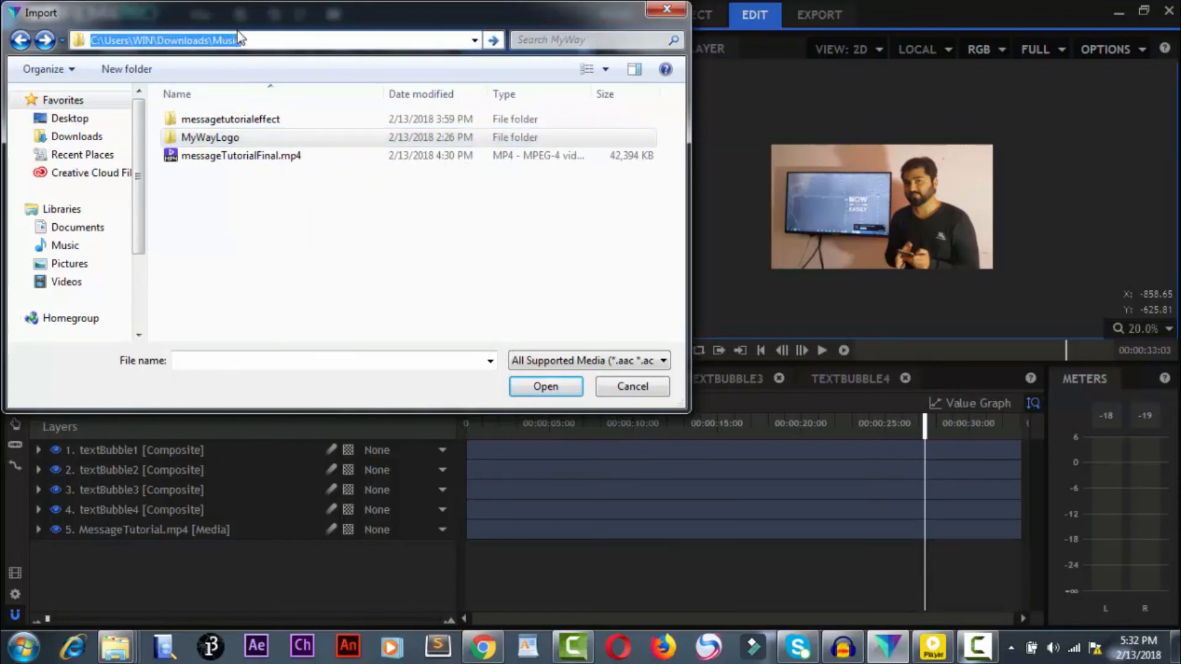
key(Return)
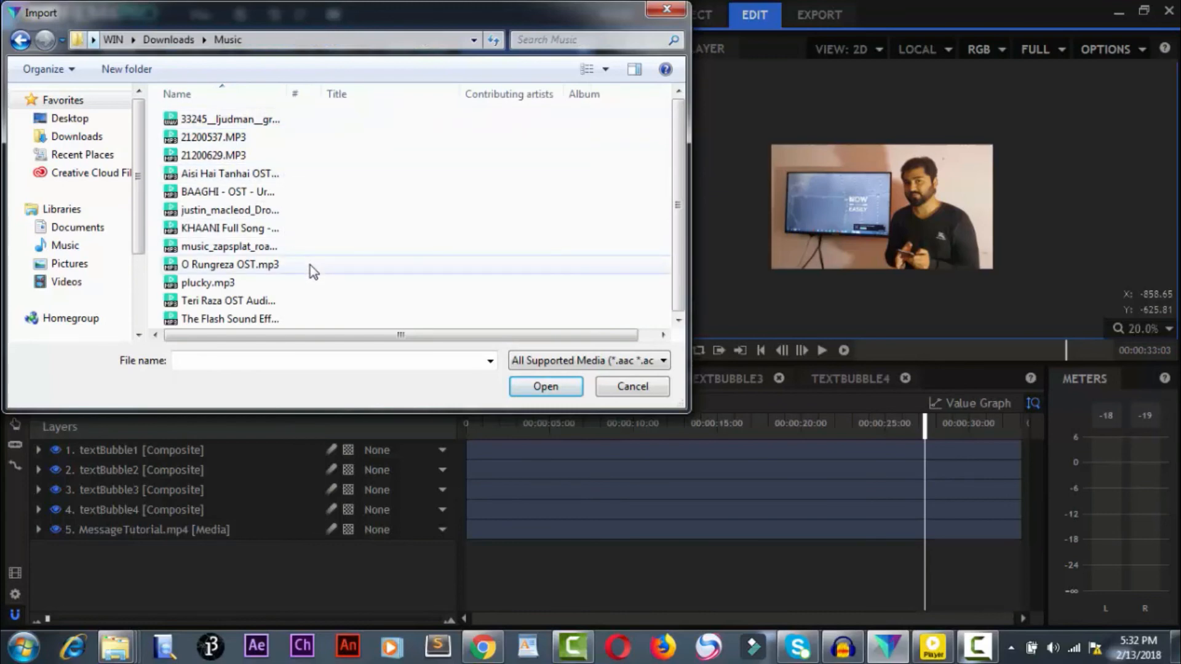
click(240, 228)
click(192, 283)
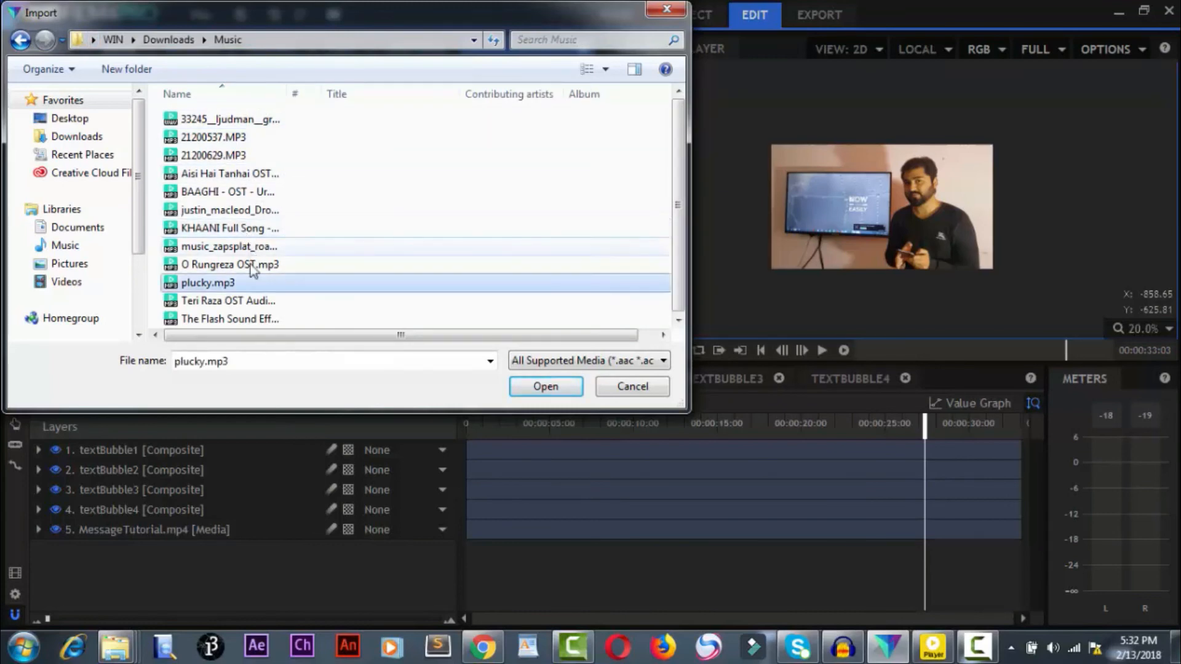
double_click(191, 282)
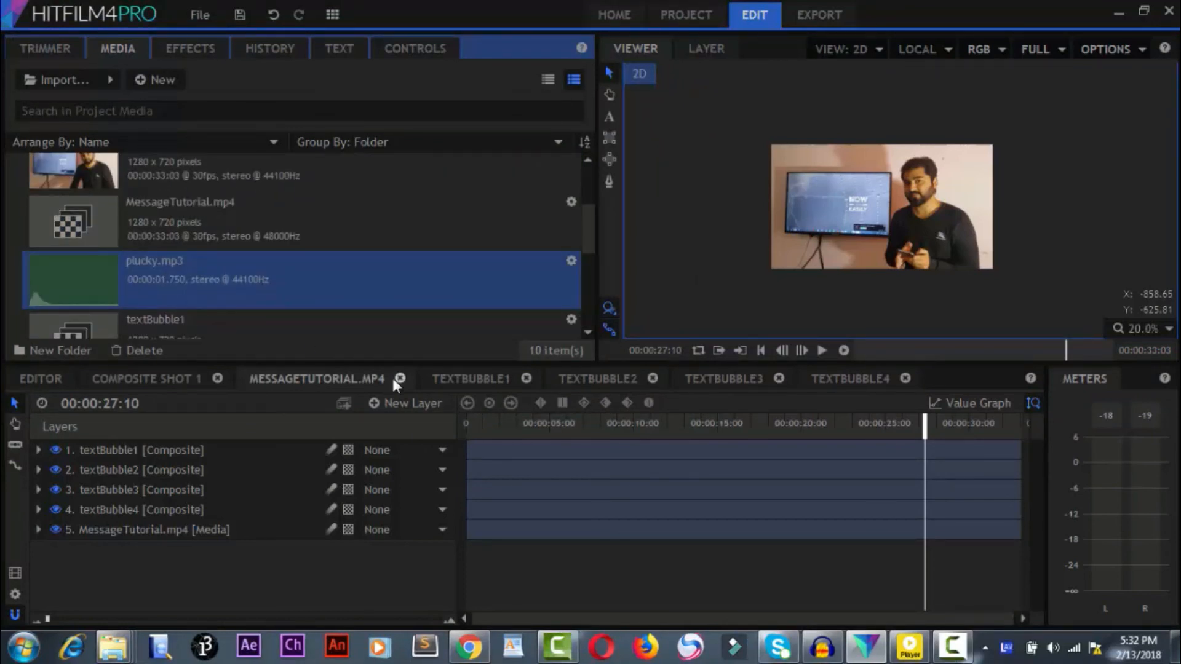
Step: Move the playhead to 00:00:06:20 and place plucky.mp3 there on the timeline below the MessageTutorial.mp4 layer
drag(103, 404, 118, 403)
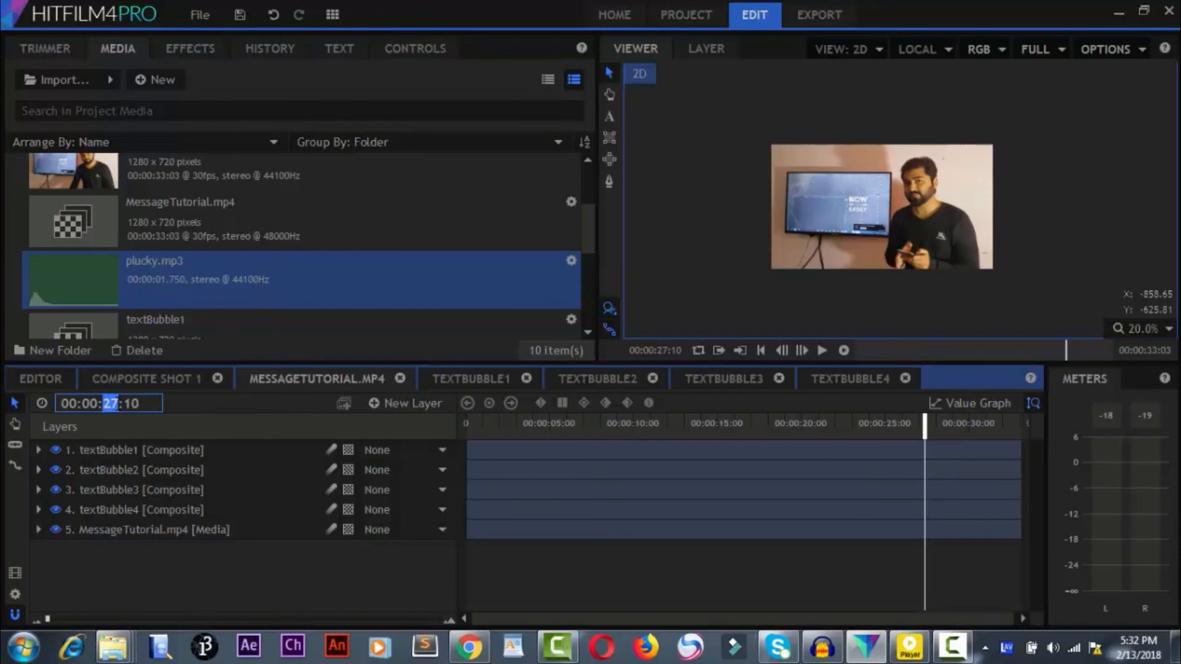
text(05)
double_click(123, 400)
text(20)
key(Return)
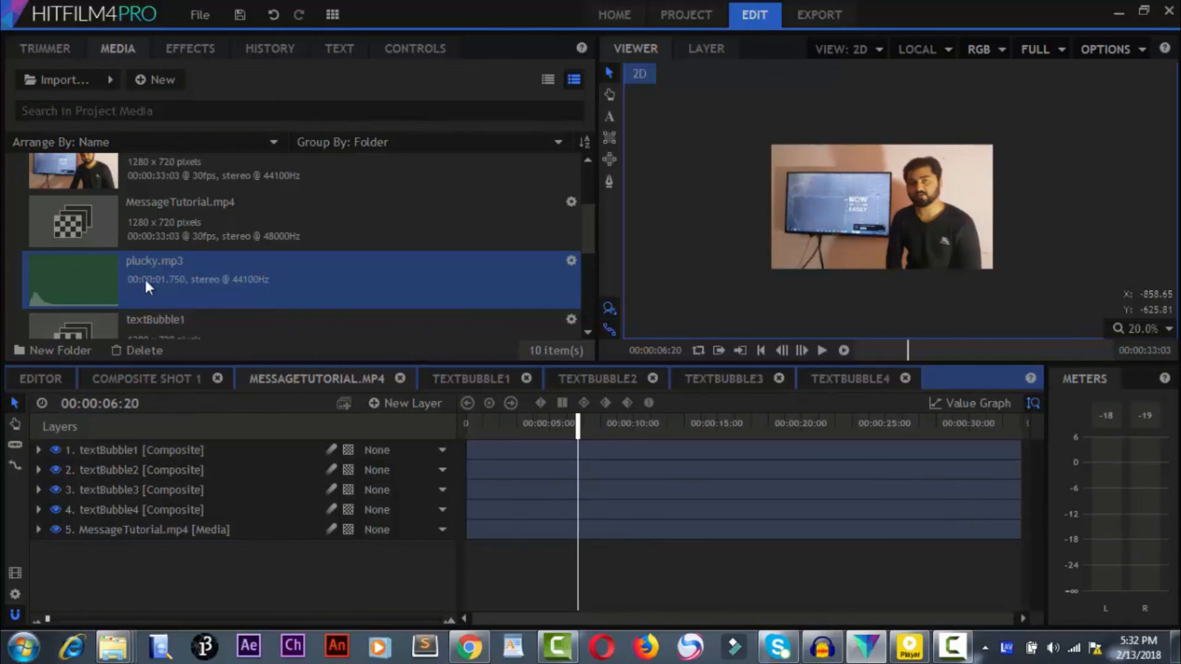
drag(88, 267, 586, 548)
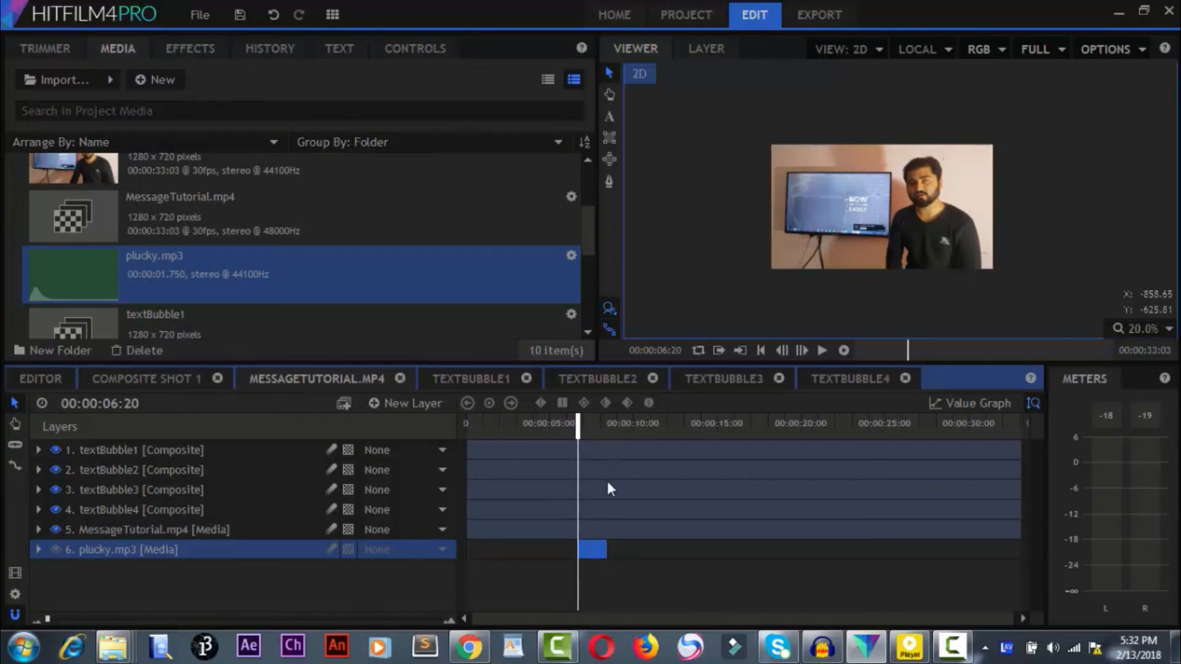
Step: Move the playhead to 00:00:17:00 and place a second copy of plucky.mp3 there as the lowest layer
drag(103, 406, 118, 406)
text(17)
key(shift+Right)
key(shift+Right)
text(00)
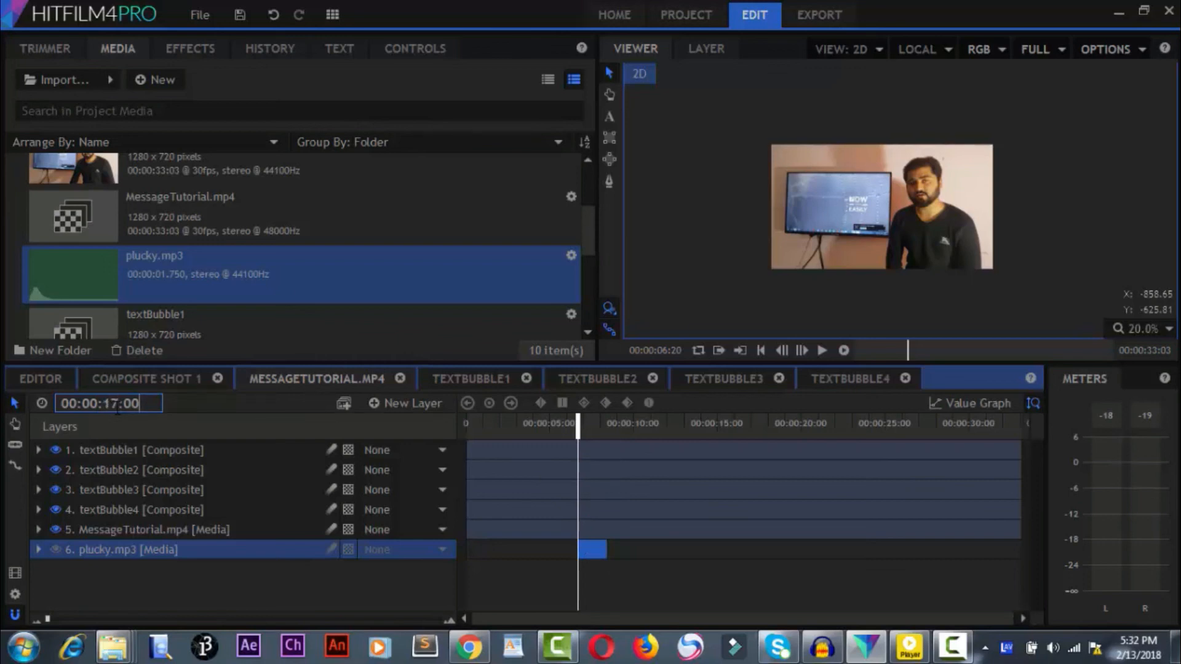
key(Return)
drag(56, 276, 754, 556)
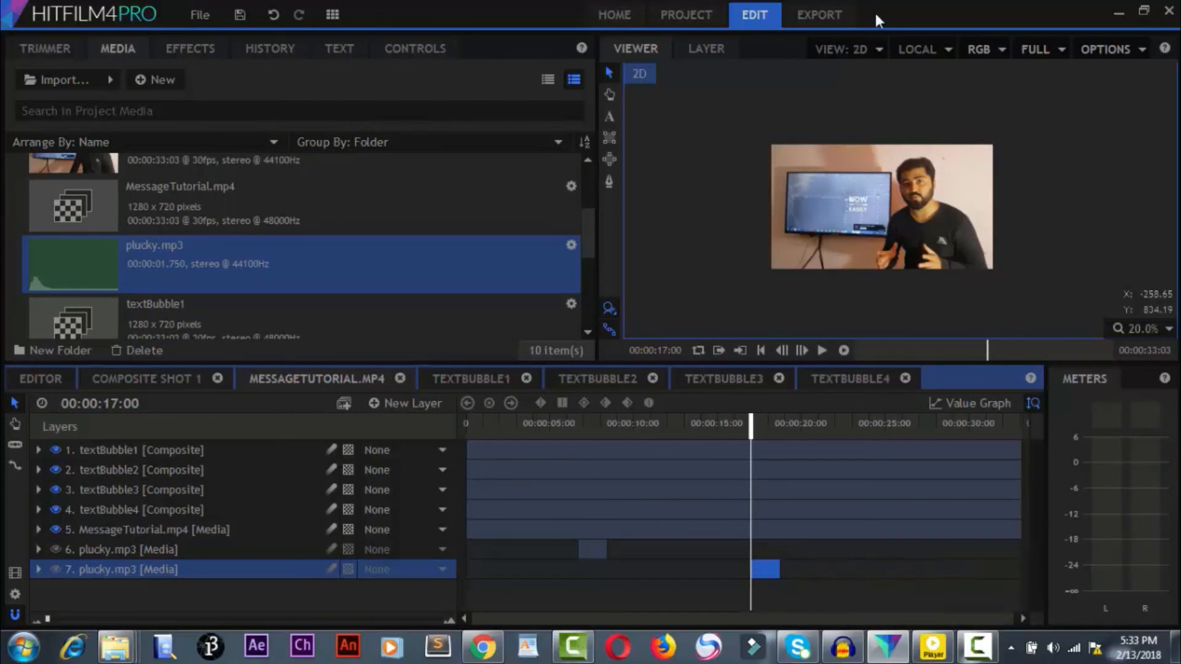
Step: Open the export settings for the MessageTutorial.mp4 timeline
click(810, 14)
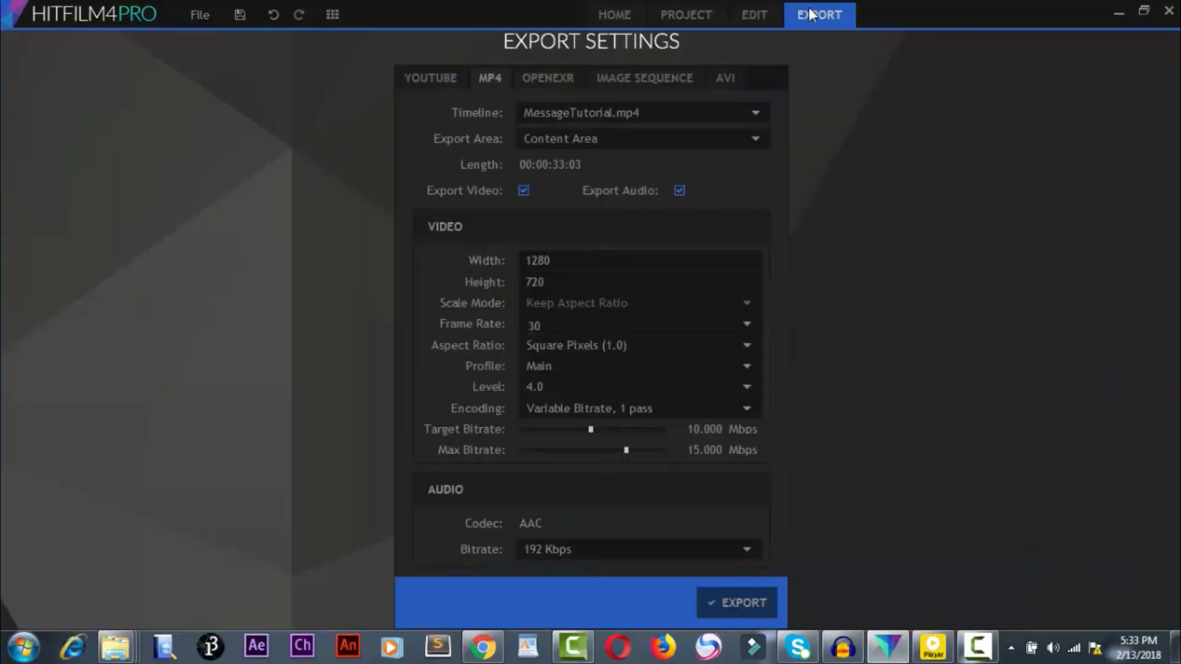